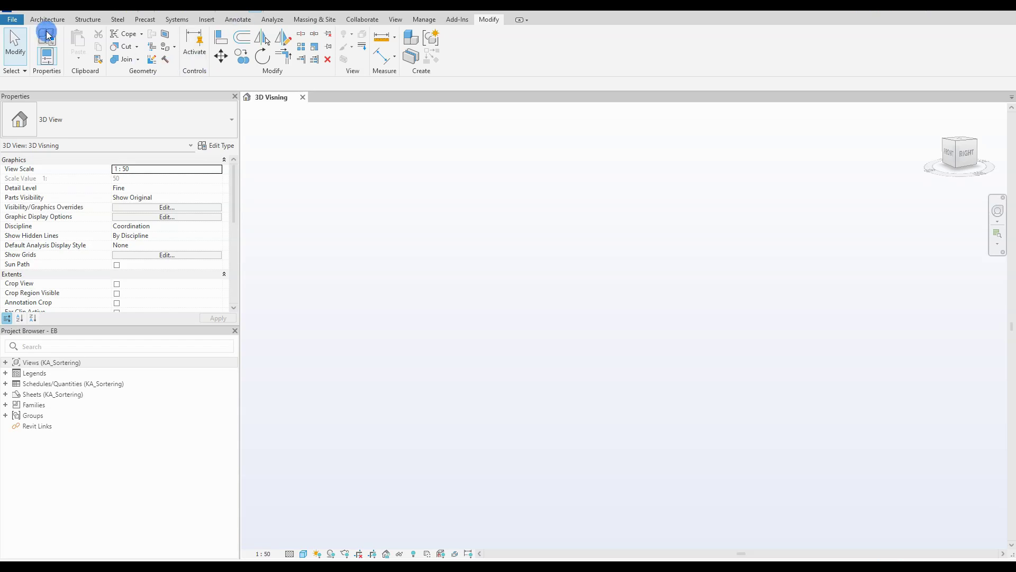
# Create a family from Metric Generic Model Adaptive.rft, orbit the 3D view, and bring BoxGirder.png alongside.
pyautogui.click(11, 19)
pyautogui.moveTo(34, 62)
pyautogui.click(124, 103)
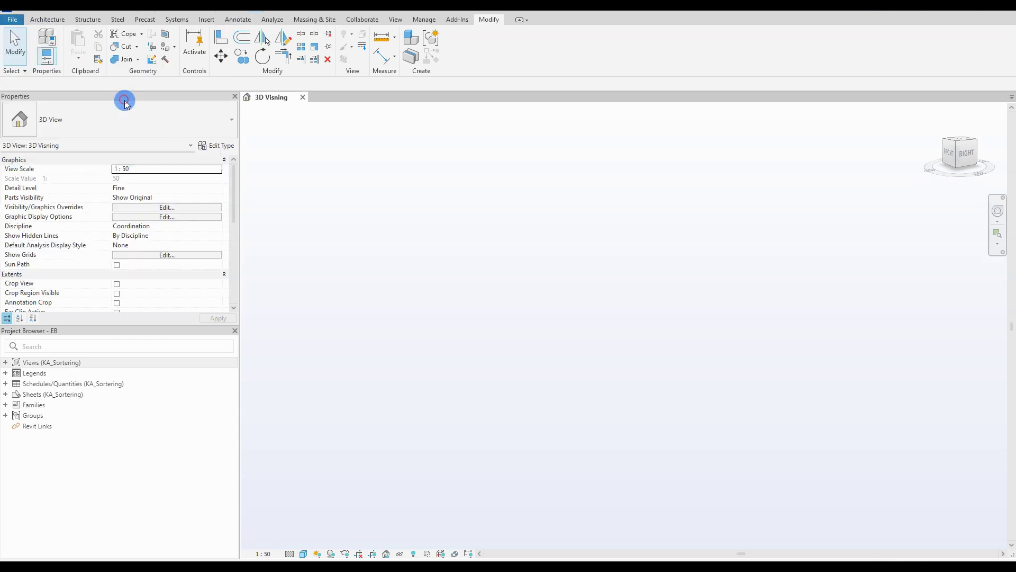
pyautogui.scroll(-5, 386, 277)
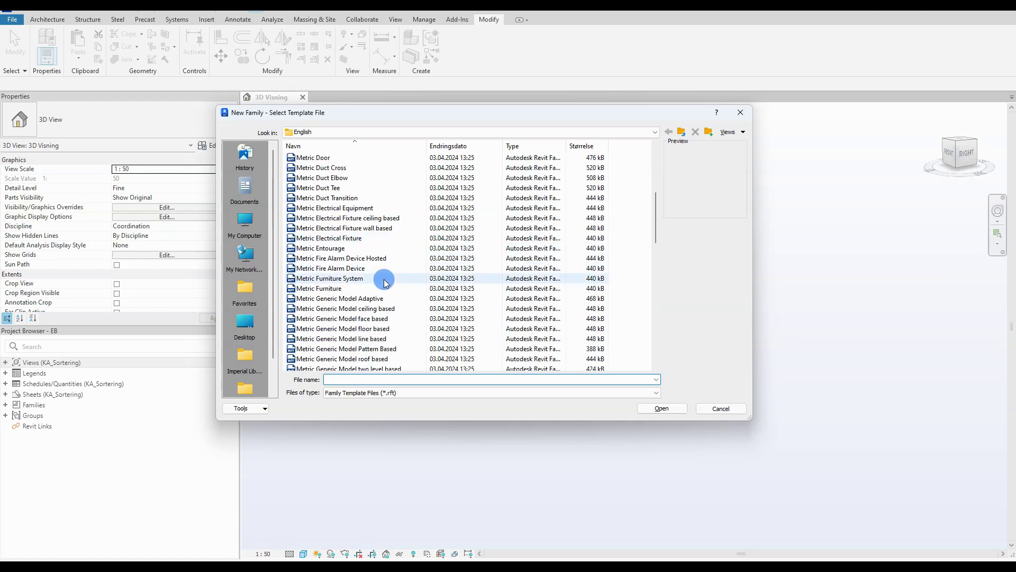
pyautogui.click(370, 298)
pyautogui.click(647, 408)
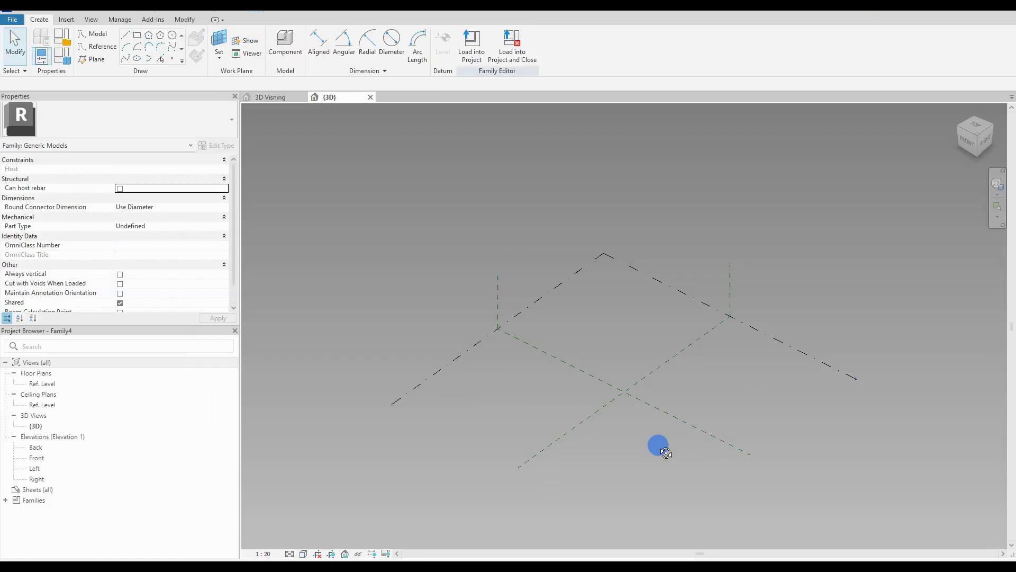
pyautogui.keyDown('shift'); pyautogui.moveTo(666, 453); pyautogui.dragTo(735, 459, button='middle'); pyautogui.keyUp('shift')
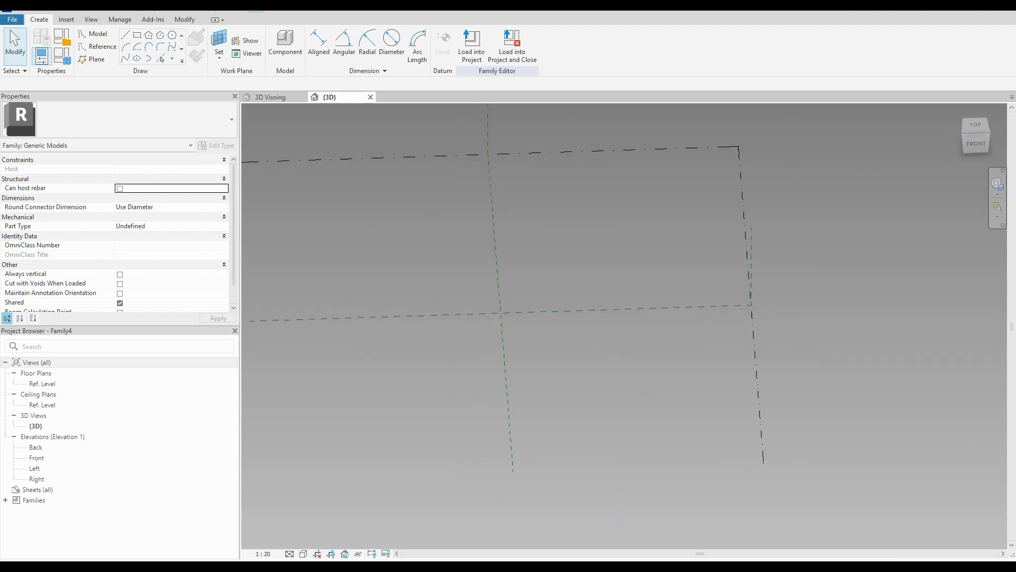
pyautogui.moveTo(0, 64); pyautogui.dragTo(715, 116)
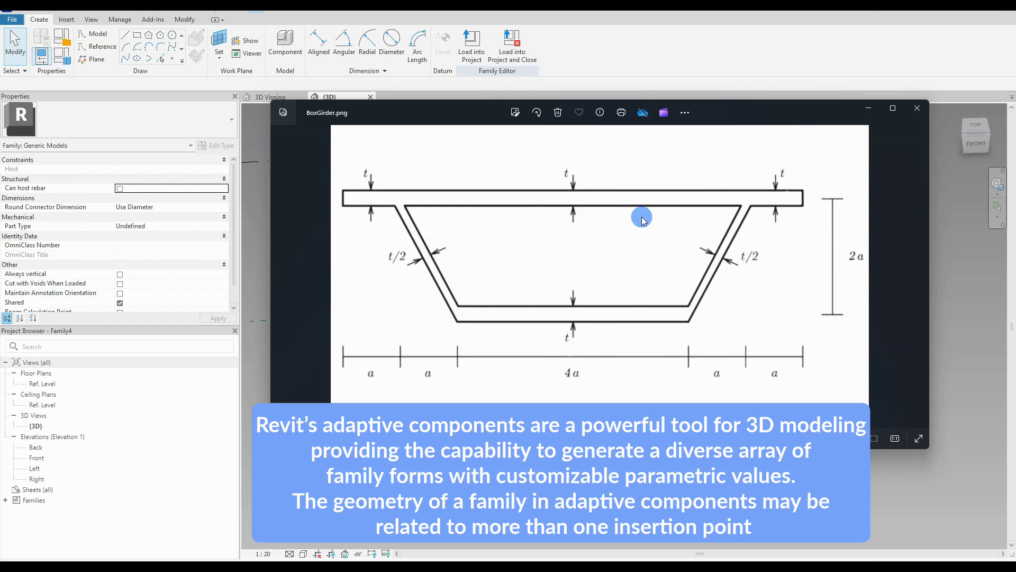
# Shrink the Photos window to the upper right and trace the girder's outer outline in magenta.
pyautogui.moveTo(924, 96); pyautogui.dragTo(643, 157)
pyautogui.moveTo(389, 167); pyautogui.dragTo(730, 118)
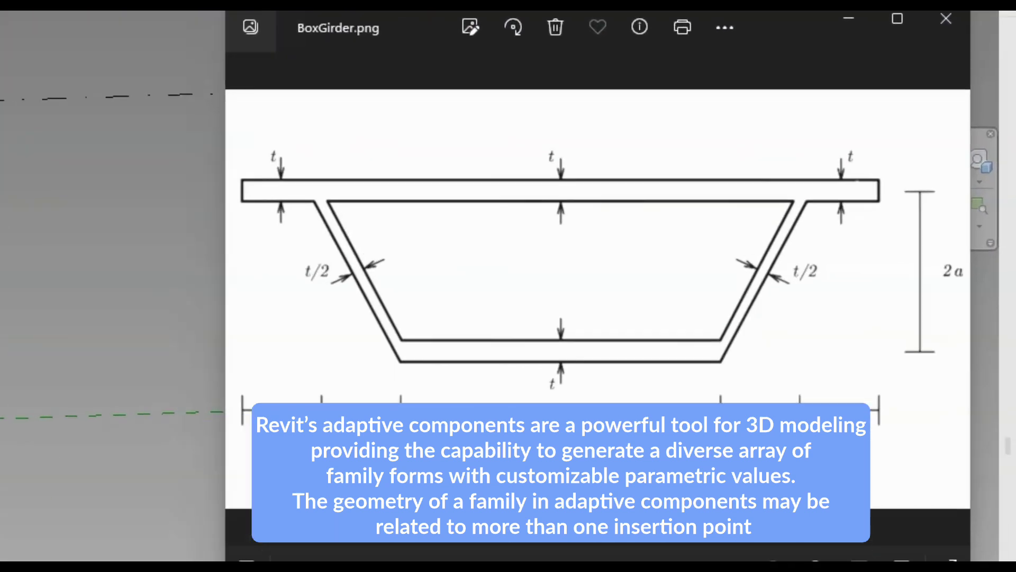
pyautogui.moveTo(240, 174)
pyautogui.mouseDown()
pyautogui.moveTo(879, 178)
pyautogui.moveTo(885, 189)
pyautogui.moveTo(823, 197)
pyautogui.moveTo(797, 220)
pyautogui.moveTo(731, 347)
pyautogui.moveTo(691, 358)
pyautogui.moveTo(540, 358)
pyautogui.moveTo(411, 354)
pyautogui.moveTo(324, 200)
pyautogui.moveTo(249, 200)
pyautogui.moveTo(245, 178)
pyautogui.mouseUp()
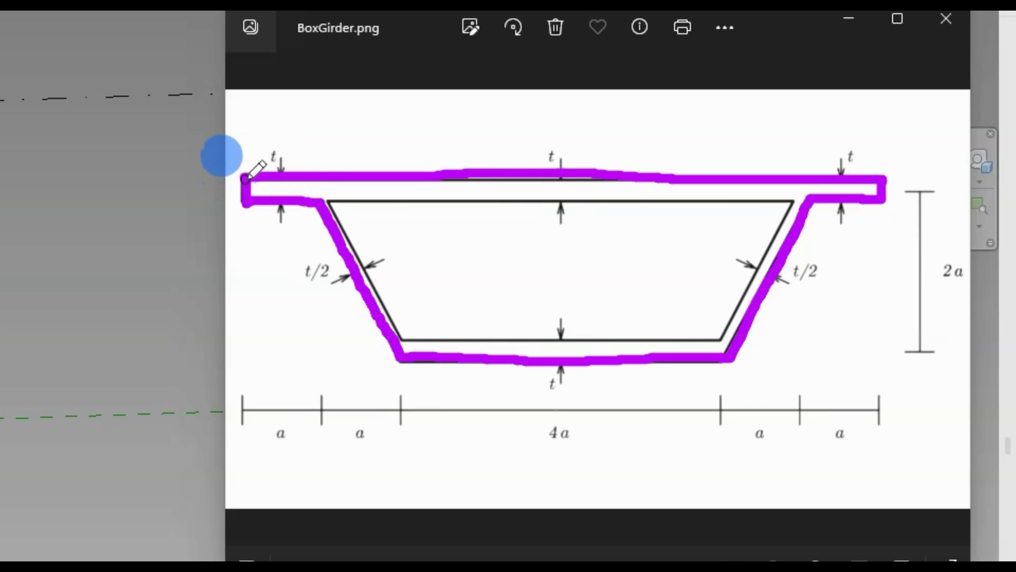
# Mark the top and bottom flange midpoints with green dots labelled A.
pyautogui.moveTo(563, 181); pyautogui.dragTo(567, 178)
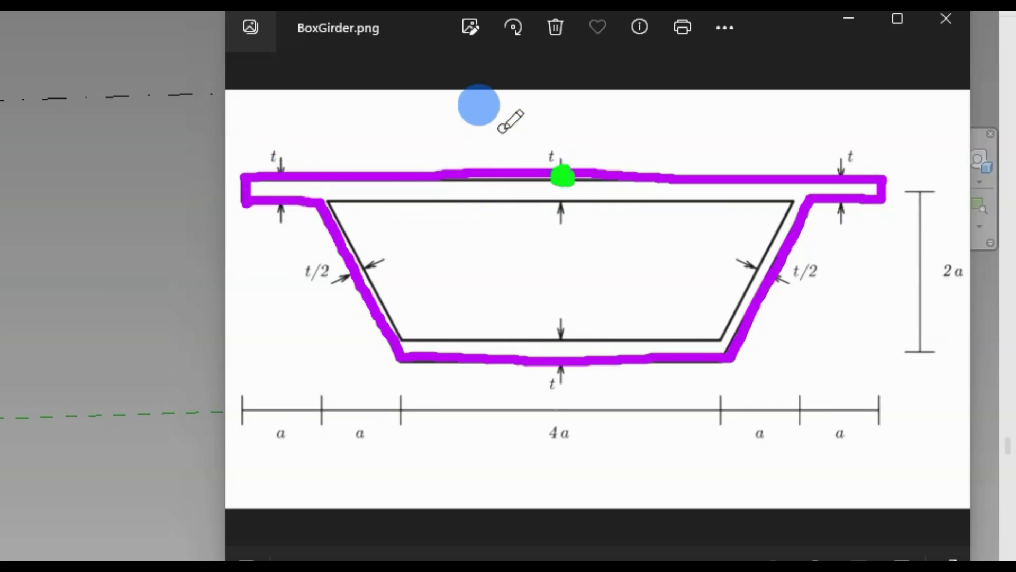
pyautogui.moveTo(502, 139)
pyautogui.mouseDown()
pyautogui.moveTo(524, 105)
pyautogui.moveTo(531, 138)
pyautogui.mouseUp()
pyautogui.moveTo(512, 127); pyautogui.dragTo(531, 125)
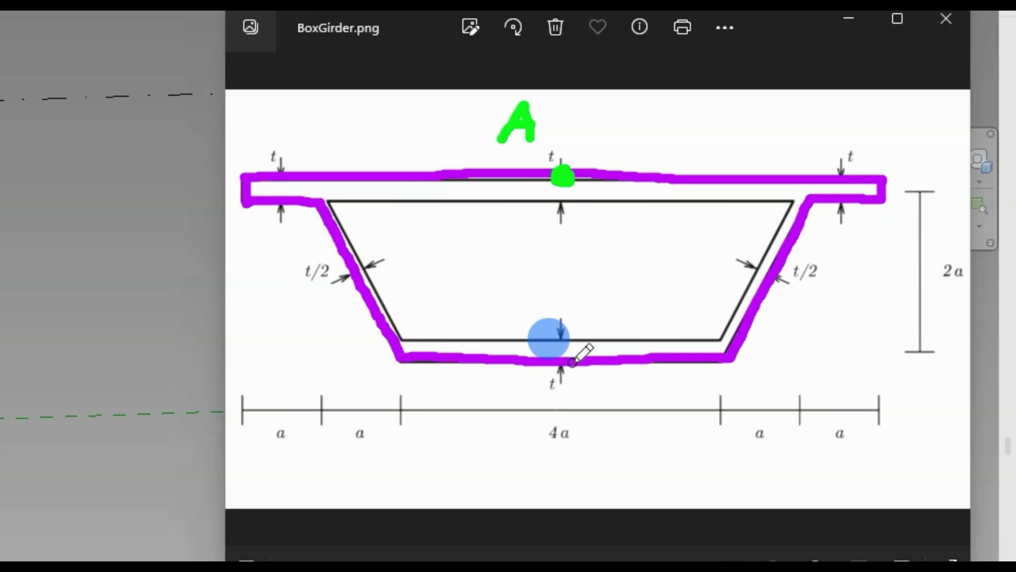
pyautogui.moveTo(565, 365); pyautogui.dragTo(569, 363)
pyautogui.moveTo(511, 441)
pyautogui.mouseDown()
pyautogui.moveTo(534, 392)
pyautogui.moveTo(555, 445)
pyautogui.moveTo(556, 420)
pyautogui.mouseUp()
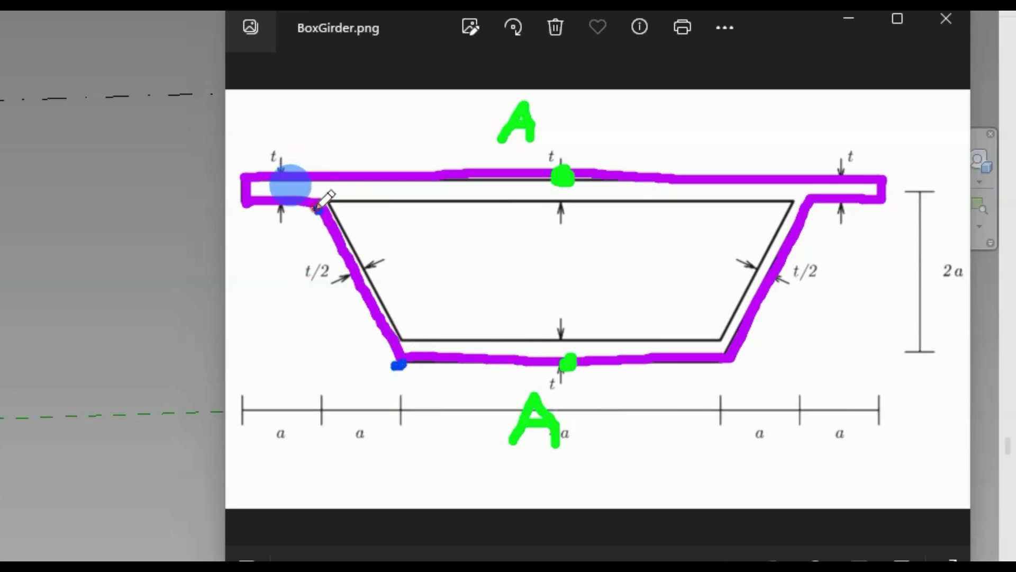
# Mark the left flange corners and bottom-right corner with blue dots.
pyautogui.click(317, 209)
pyautogui.click(247, 205)
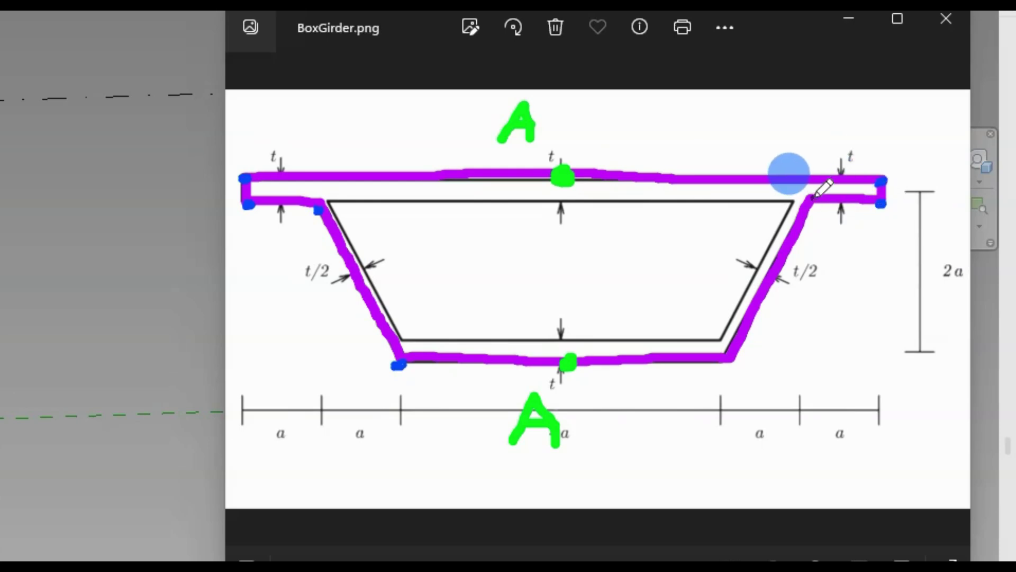
pyautogui.click(731, 360)
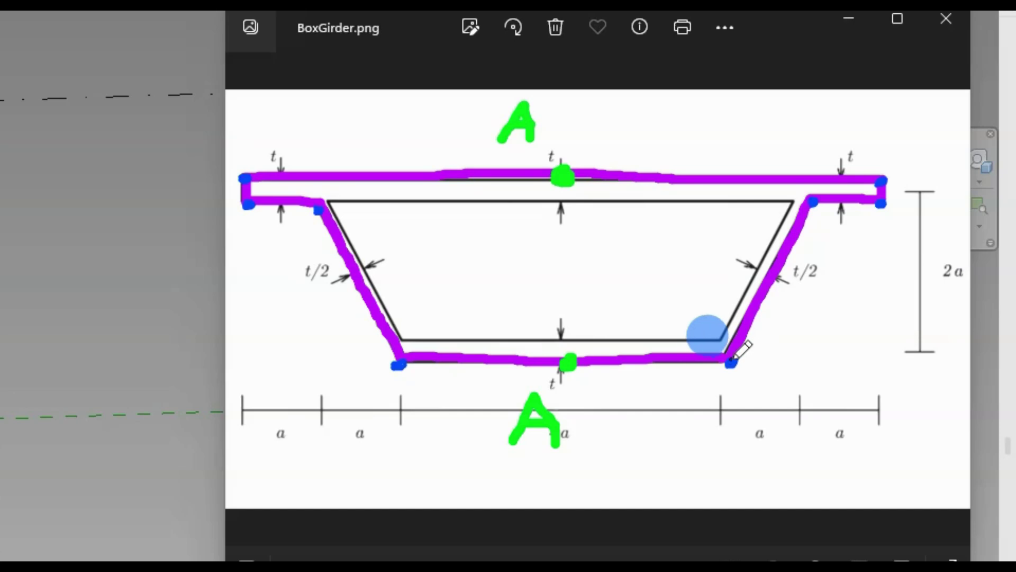
# Trace the inner void outline in orange, marking the inner top-right corner in cyan.
pyautogui.moveTo(329, 202)
pyautogui.mouseDown()
pyautogui.moveTo(789, 200)
pyautogui.moveTo(723, 329)
pyautogui.moveTo(643, 335)
pyautogui.moveTo(411, 328)
pyautogui.moveTo(333, 203)
pyautogui.mouseUp()
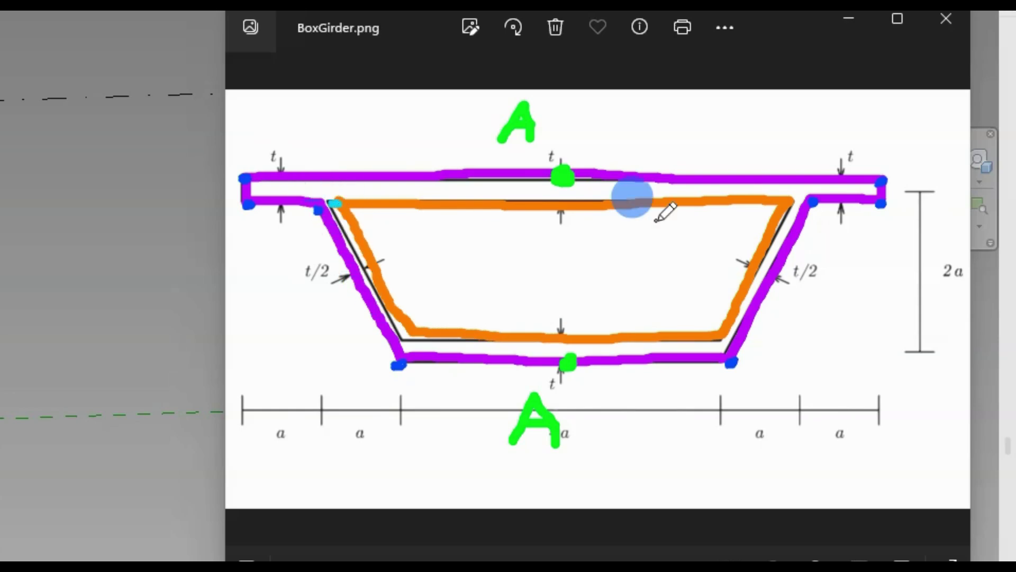
pyautogui.moveTo(789, 204); pyautogui.dragTo(794, 203)
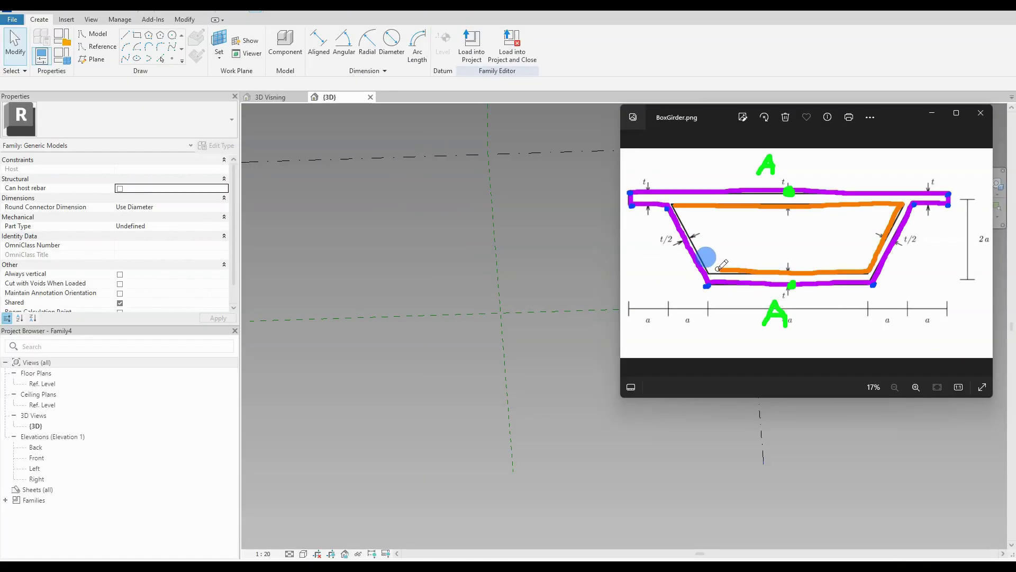
pyautogui.moveTo(703, 253); pyautogui.dragTo(692, 228)
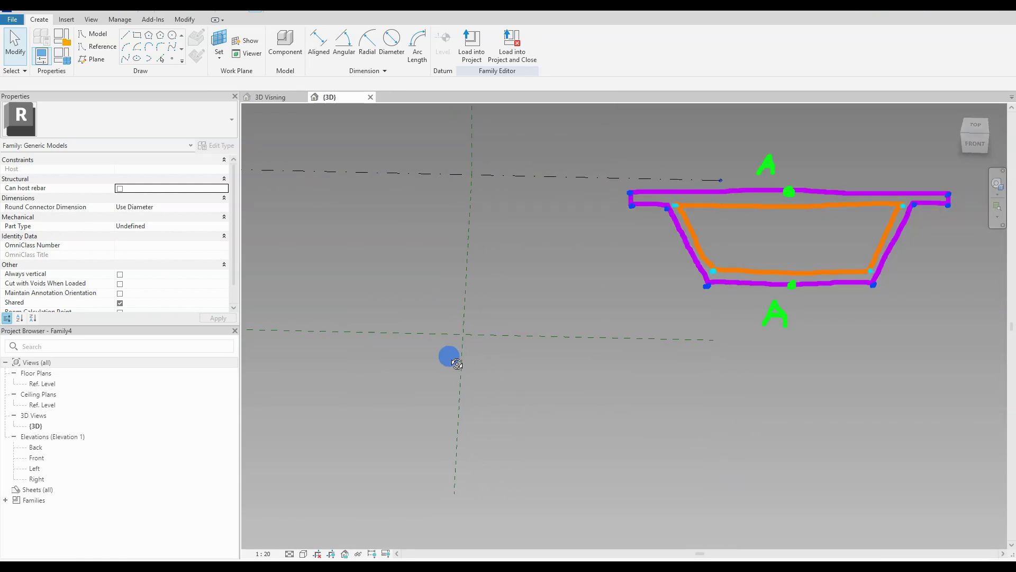
# Set the work plane to the level and the Center (Front/Back) reference plane.
pyautogui.click(225, 38)
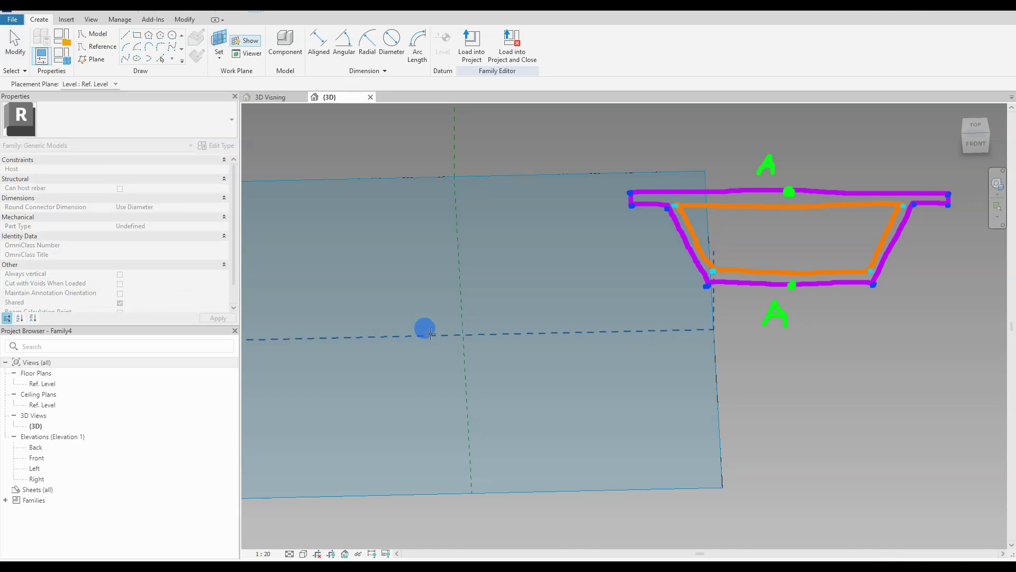
pyautogui.click(430, 334)
pyautogui.click(438, 335)
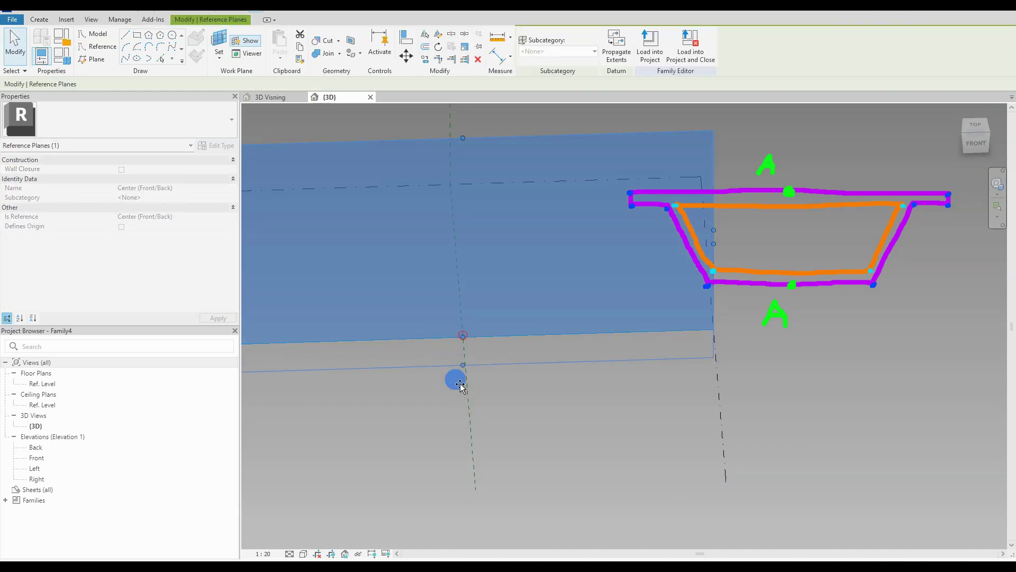
pyautogui.click(411, 433)
# Open the Front elevation, tile it with the 3D view using WT, and adjust both views.
pyautogui.doubleClick(36, 458)
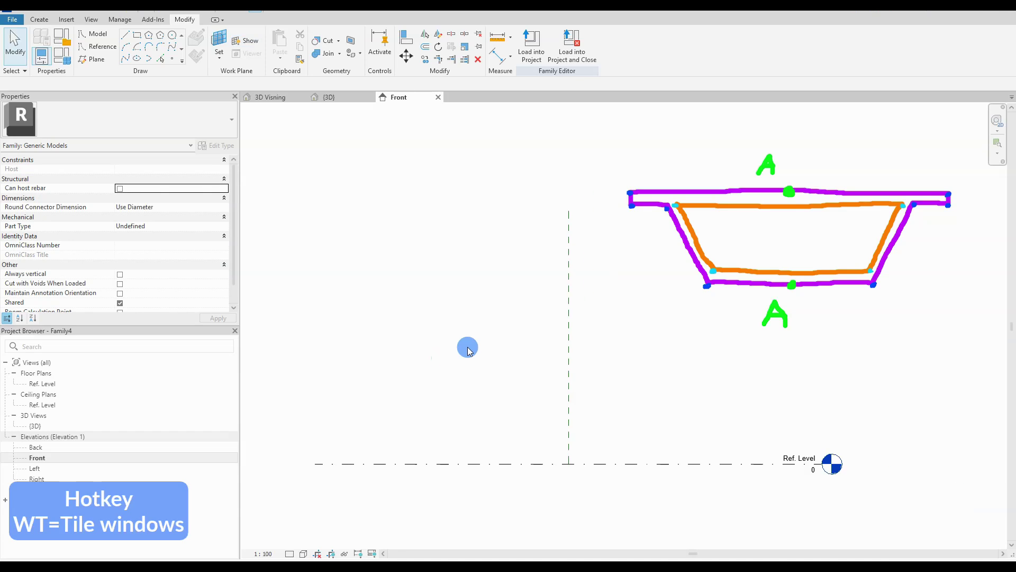
pyautogui.press('w')
pyautogui.press('t')
pyautogui.scroll(-5, 793, 405)
pyautogui.moveTo(456, 316); pyautogui.dragTo(409, 315, button='middle')
pyautogui.scroll(-1, 398, 311)
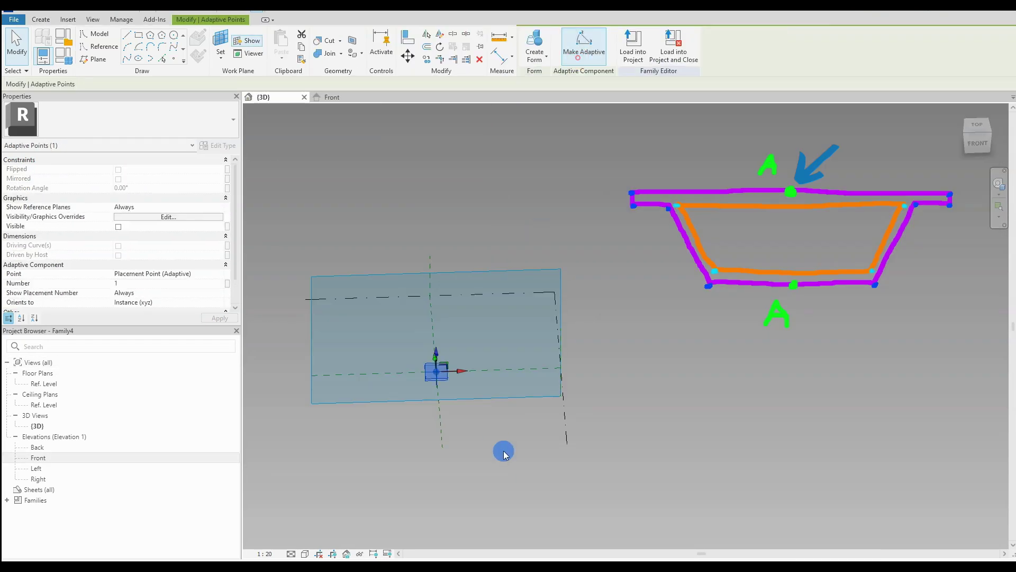
pyautogui.moveTo(503, 450)
pyautogui.keyDown('shift'); pyautogui.mouseDown(button='middle')
pyautogui.moveTo(506, 390)
pyautogui.moveTo(418, 411)
pyautogui.moveTo(465, 454)
pyautogui.moveTo(437, 429)
pyautogui.mouseUp(button='middle'); pyautogui.keyUp('shift')
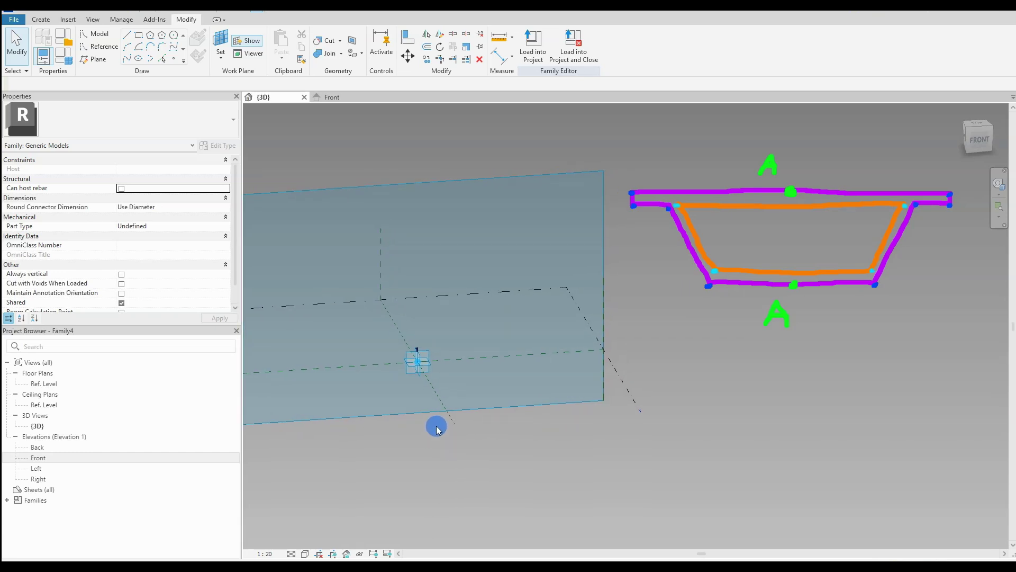
# Place reference points on the level.
pyautogui.click(174, 60)
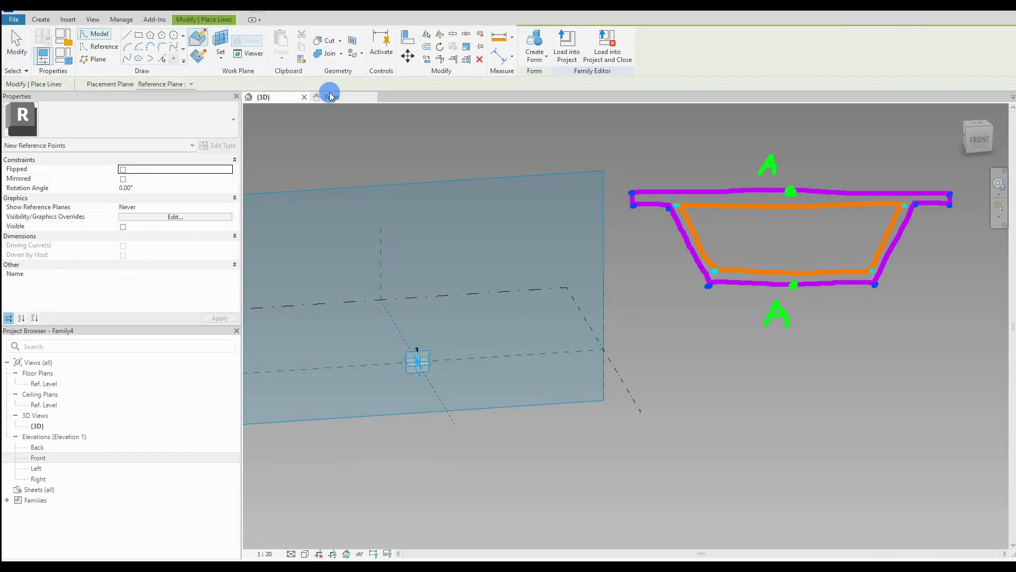
pyautogui.press('Escape')
pyautogui.keyDown('shift'); pyautogui.moveTo(415, 410); pyautogui.dragTo(414, 365, button='middle'); pyautogui.keyUp('shift')
pyautogui.press('Return')
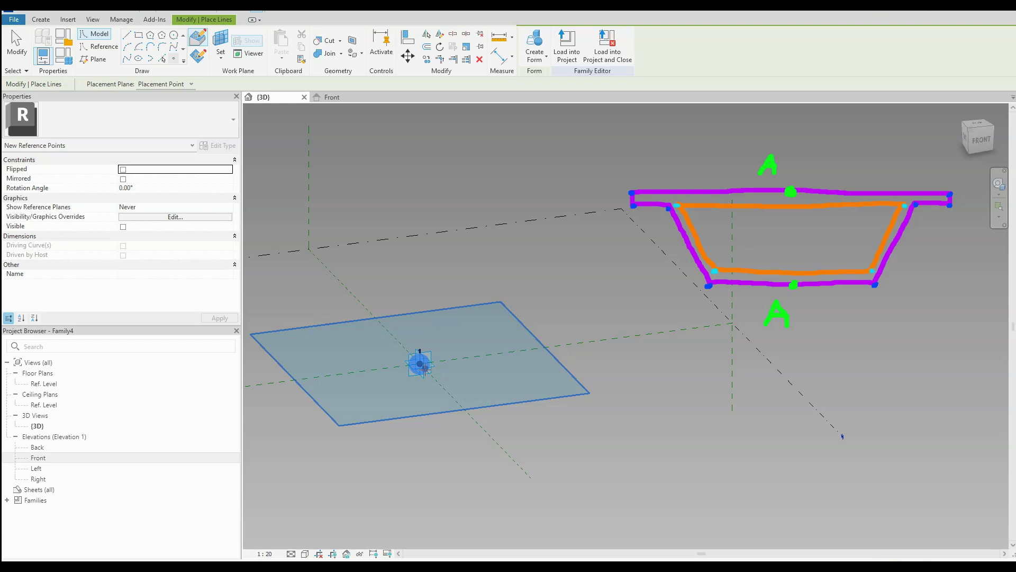
pyautogui.press('Escape')
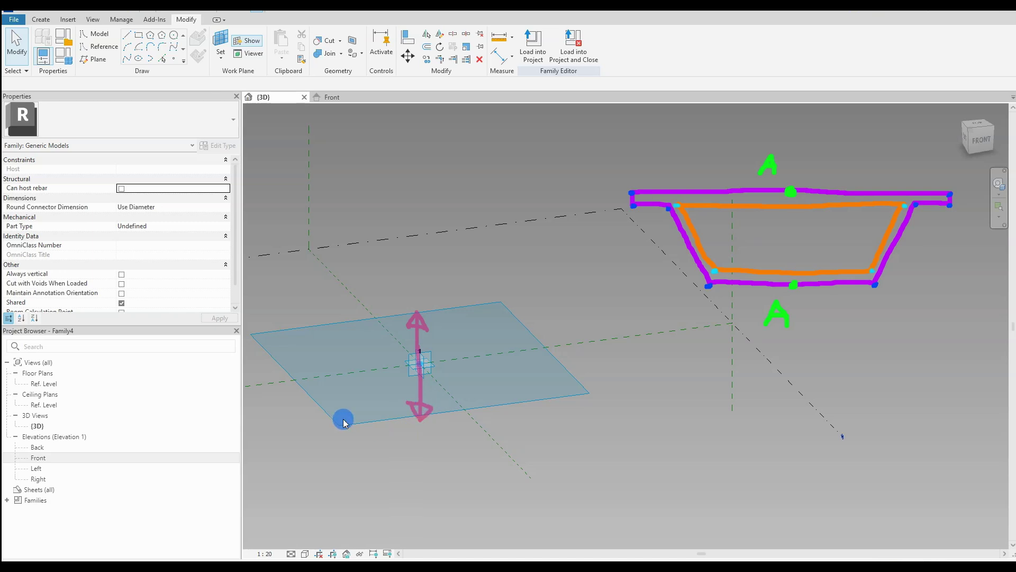
# Move one reference point to offset -2215.1 and make the points adaptive points 1 and 2.
pyautogui.click(420, 365)
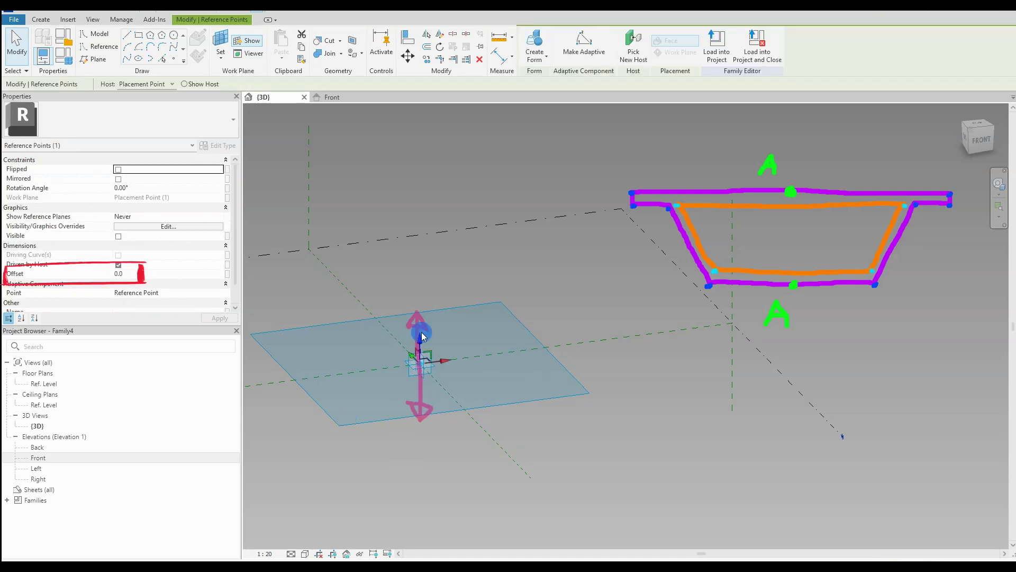
pyautogui.moveTo(426, 362); pyautogui.dragTo(426, 325)
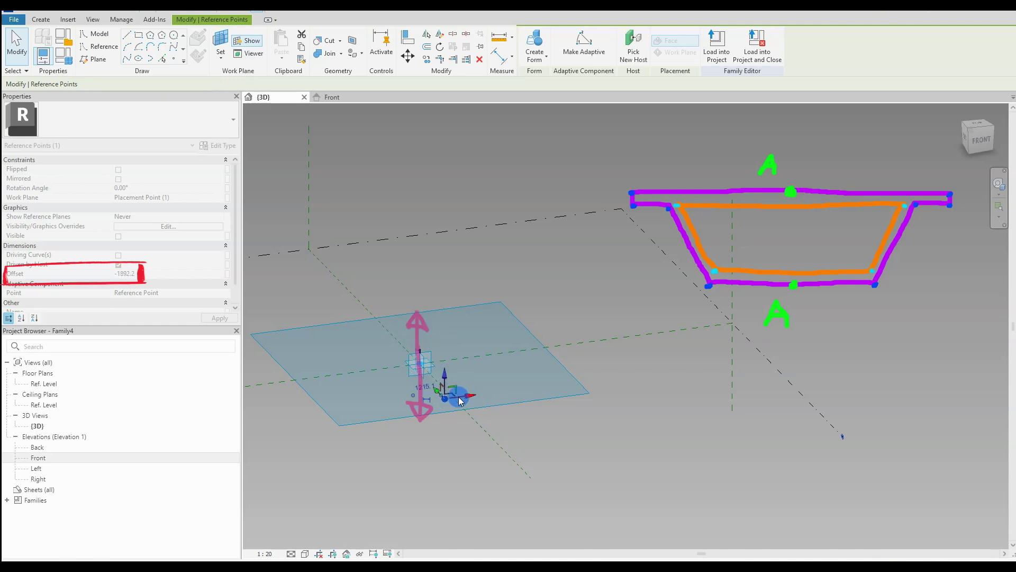
pyautogui.click(457, 396)
pyautogui.click(420, 403)
pyautogui.moveTo(422, 407); pyautogui.dragTo(420, 408)
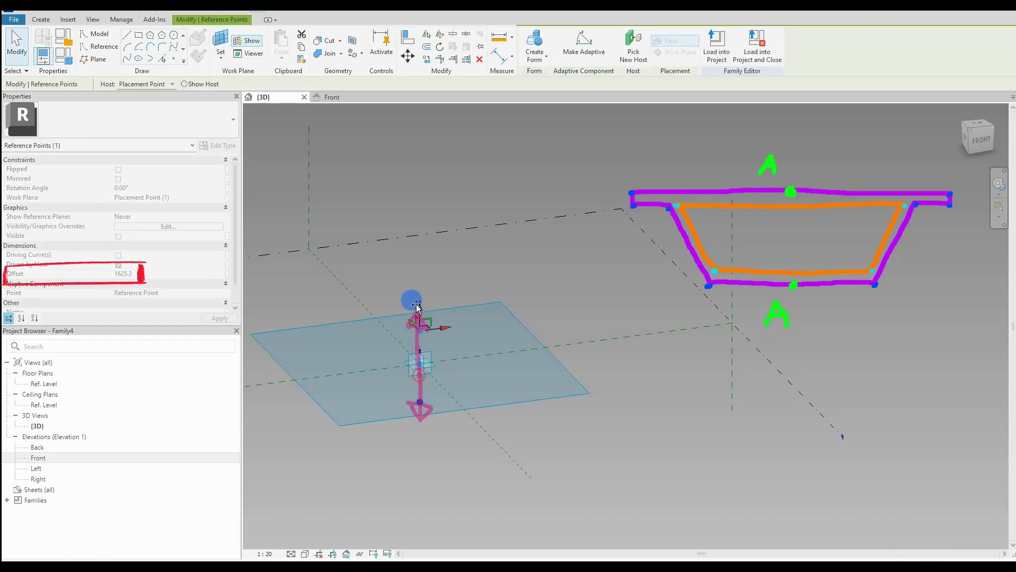
pyautogui.click(586, 55)
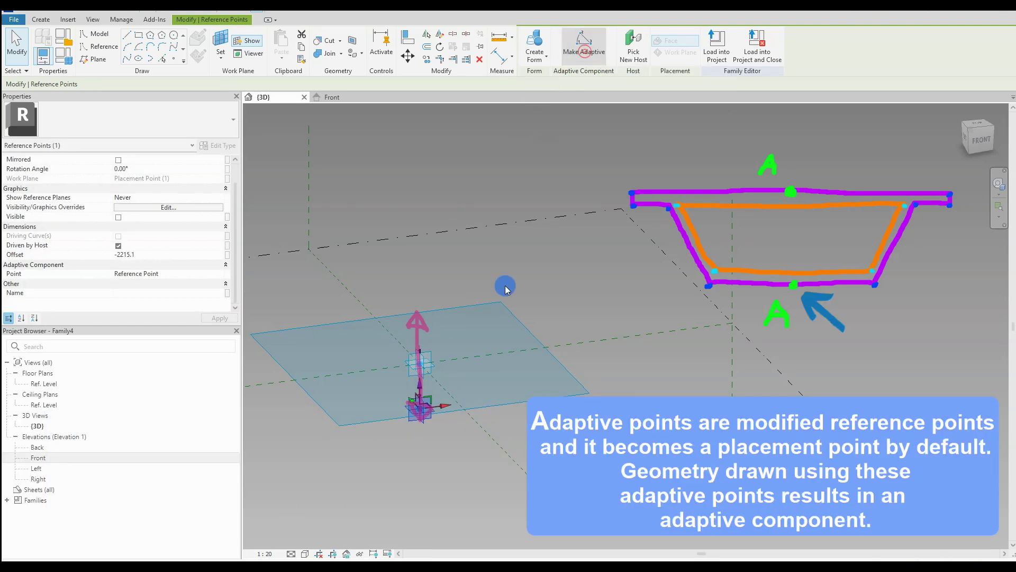
# Place two reference points hosted on adaptive point 1.
pyautogui.click(719, 316)
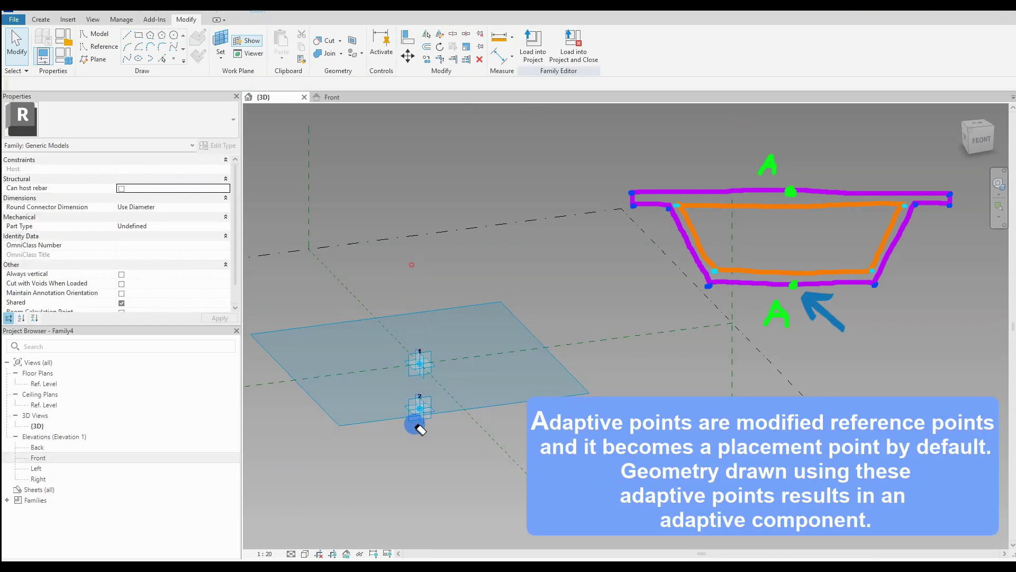
pyautogui.scroll(2, 382, 363)
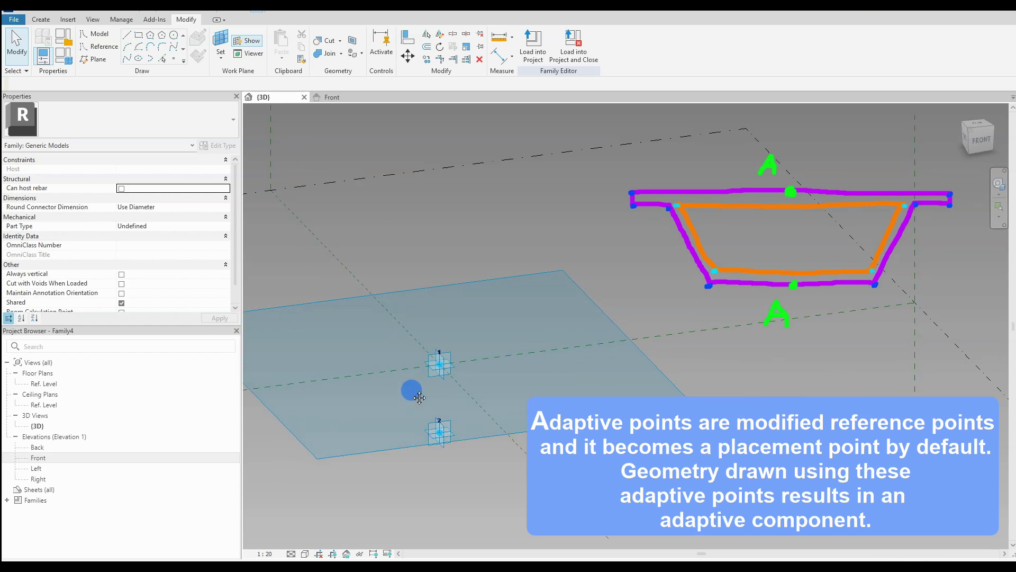
pyautogui.moveTo(419, 398); pyautogui.dragTo(426, 376, button='middle')
pyautogui.scroll(1, 439, 365)
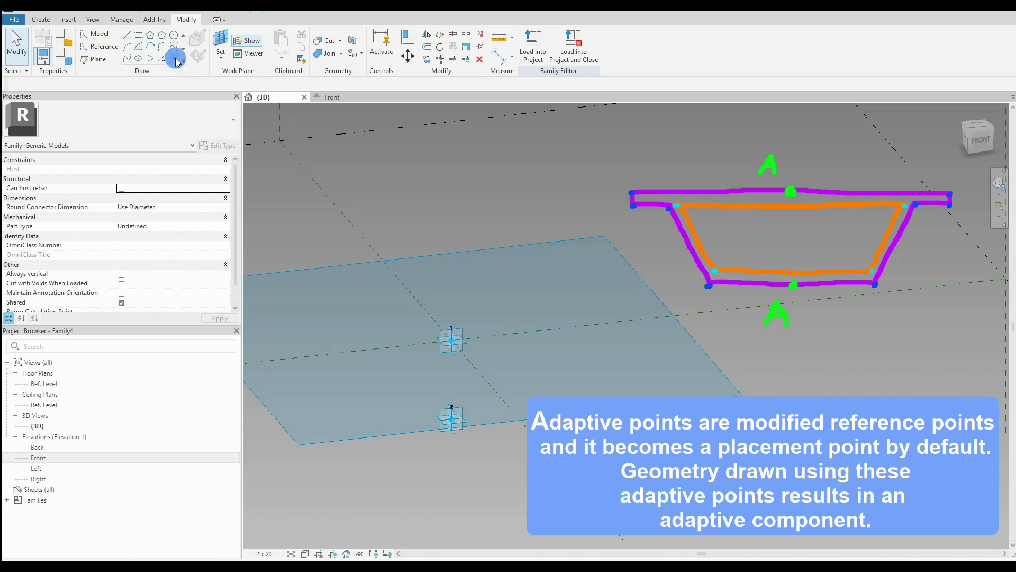
pyautogui.click(175, 61)
pyautogui.click(222, 51)
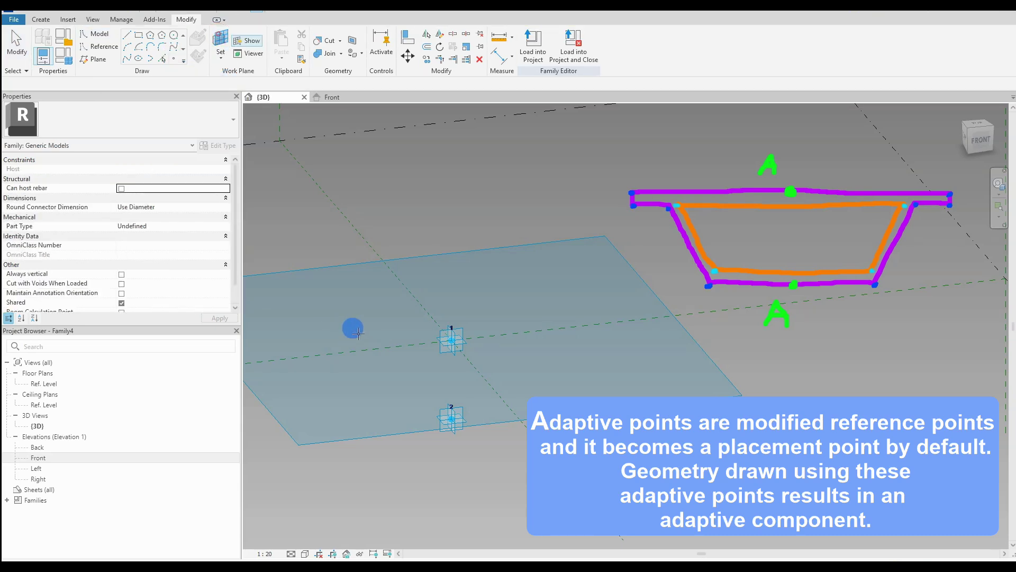
pyautogui.click(450, 341)
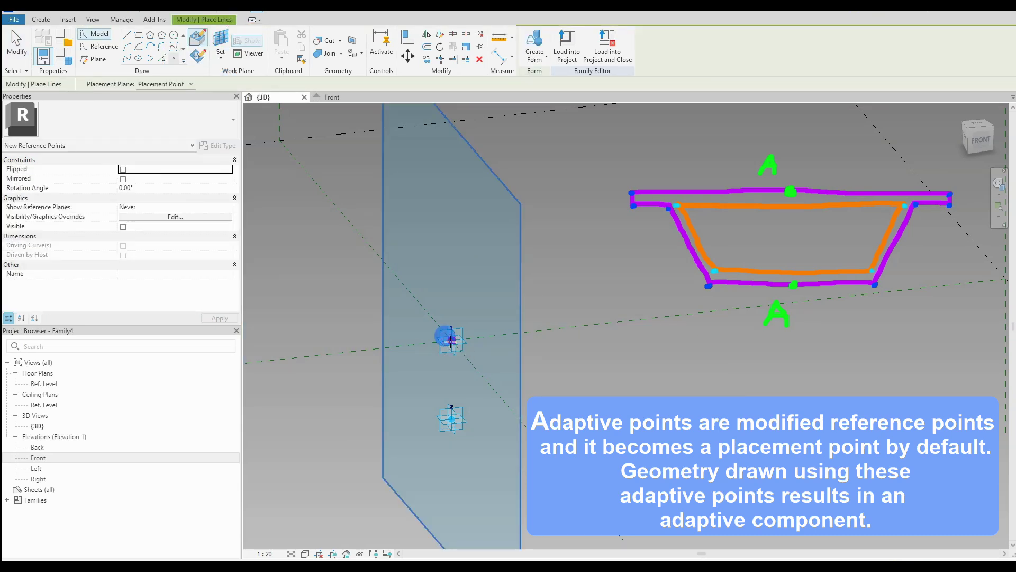
pyautogui.click(450, 342)
pyautogui.click(540, 324)
pyautogui.press('Escape')
pyautogui.click(453, 343)
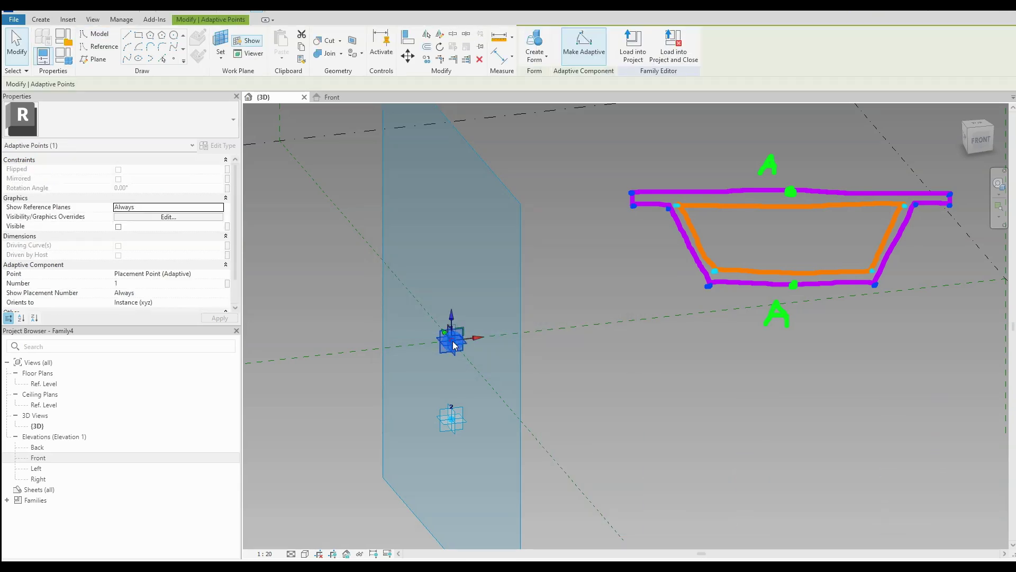
# Slide the two hosted points apart, one left and one right of adaptive point 1.
pyautogui.click(559, 356)
pyautogui.click(451, 342)
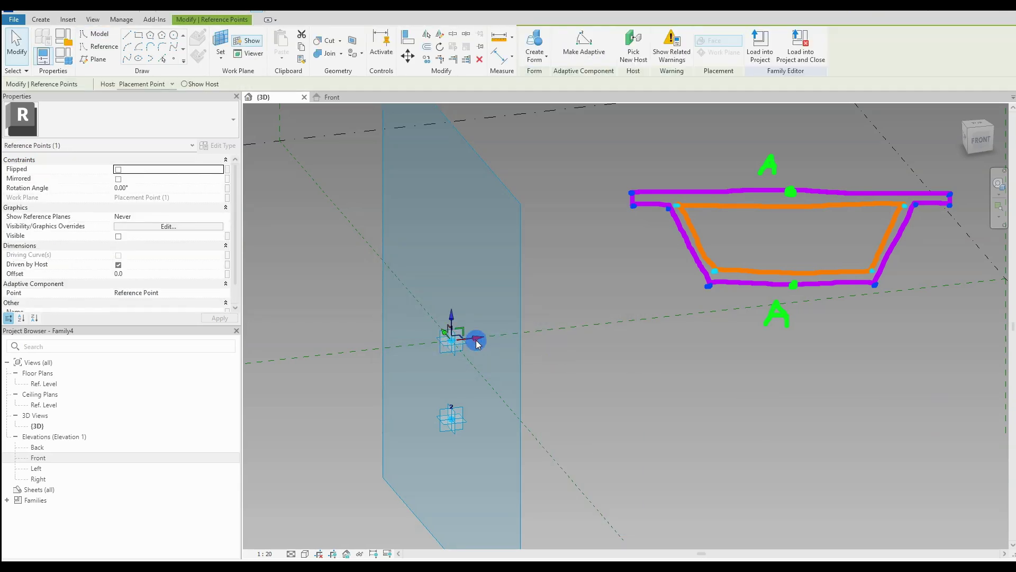
pyautogui.moveTo(477, 339); pyautogui.dragTo(339, 357)
pyautogui.moveTo(354, 409); pyautogui.dragTo(400, 380, button='middle')
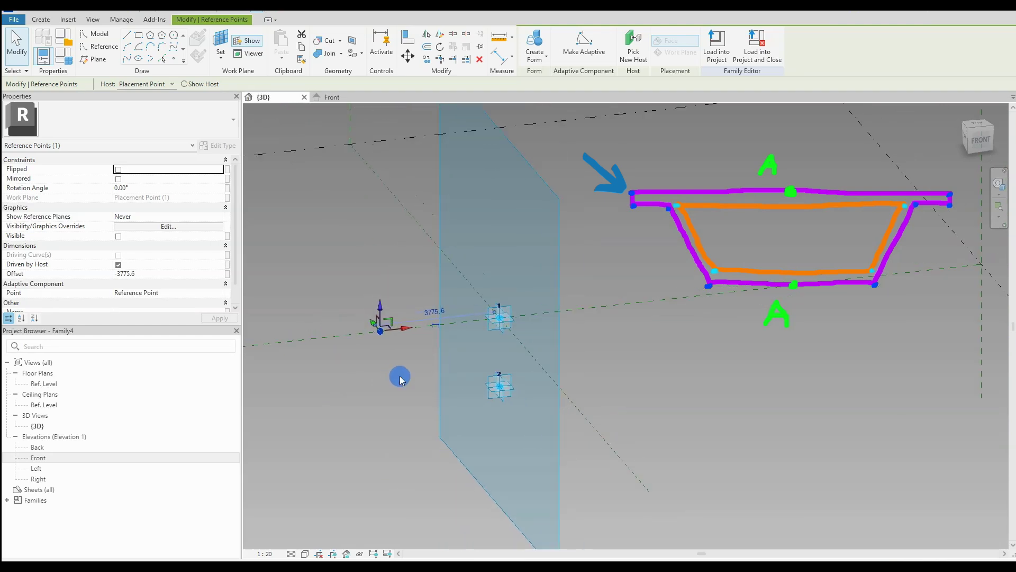
pyautogui.moveTo(405, 331); pyautogui.dragTo(673, 303)
pyautogui.click(651, 345)
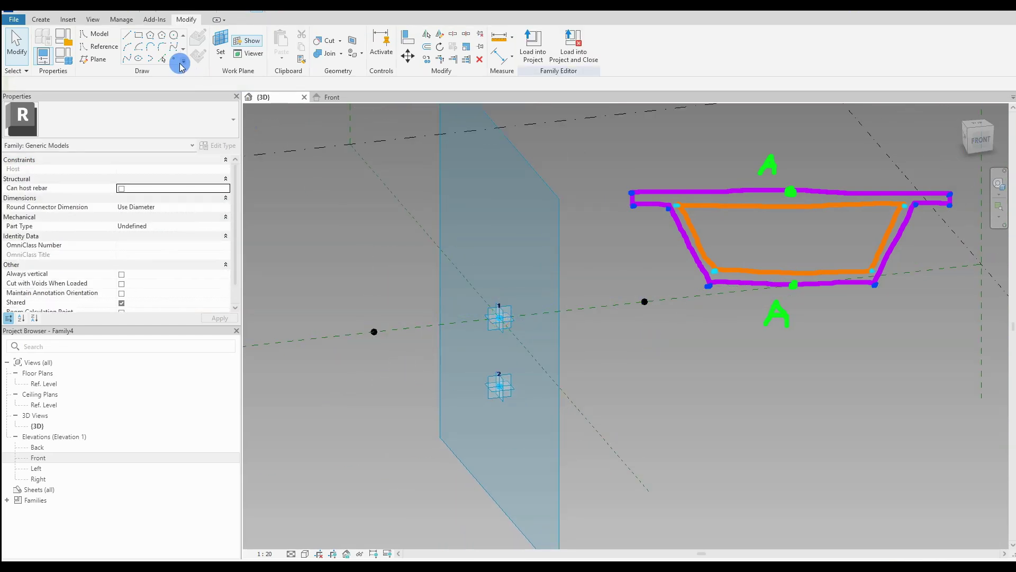
# Place new points hosted on the left and right reference points.
pyautogui.click(175, 59)
pyautogui.click(220, 41)
pyautogui.click(372, 332)
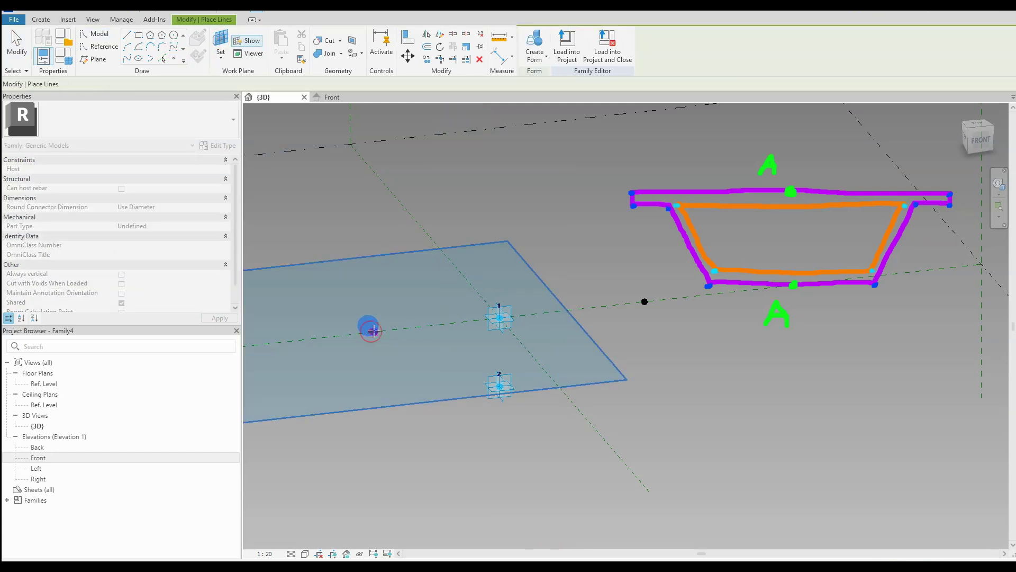
pyautogui.click(372, 331)
pyautogui.click(554, 324)
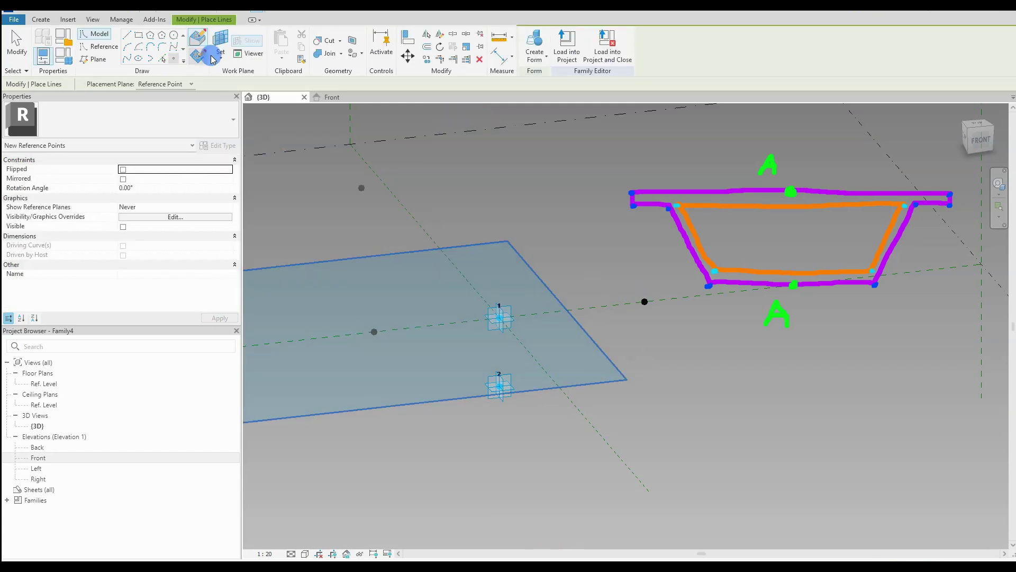
pyautogui.click(222, 42)
pyautogui.click(644, 301)
pyautogui.click(644, 302)
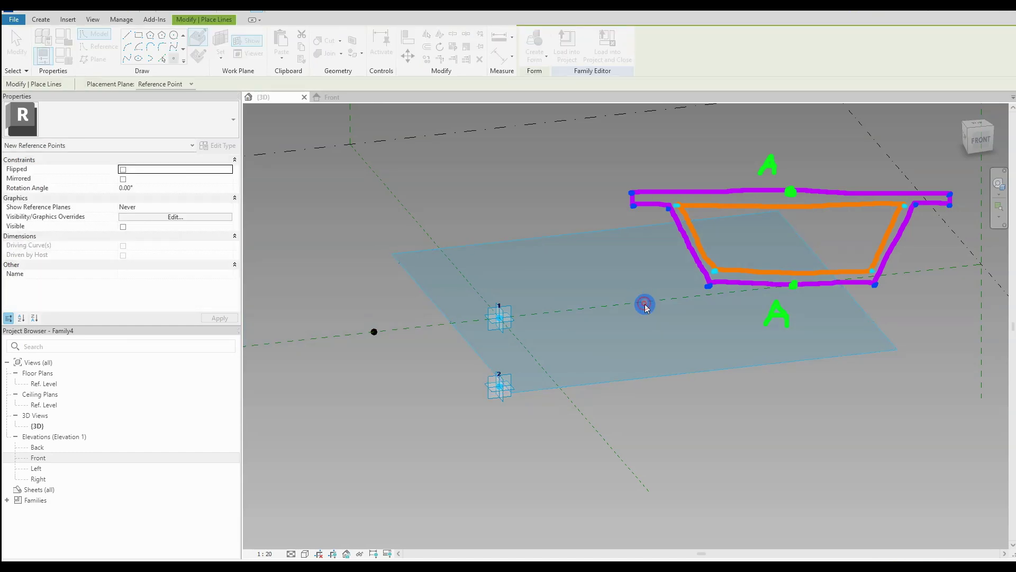
pyautogui.click(562, 324)
pyautogui.press('Escape')
# Lower the new left and right points below their hosts.
pyautogui.click(375, 331)
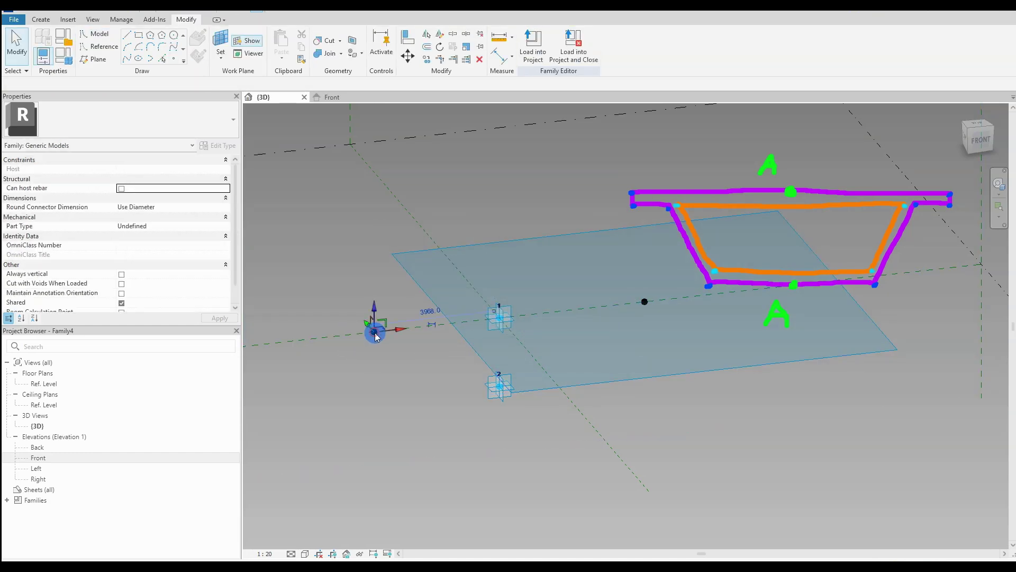
pyautogui.moveTo(379, 317); pyautogui.dragTo(374, 321)
pyautogui.click(644, 303)
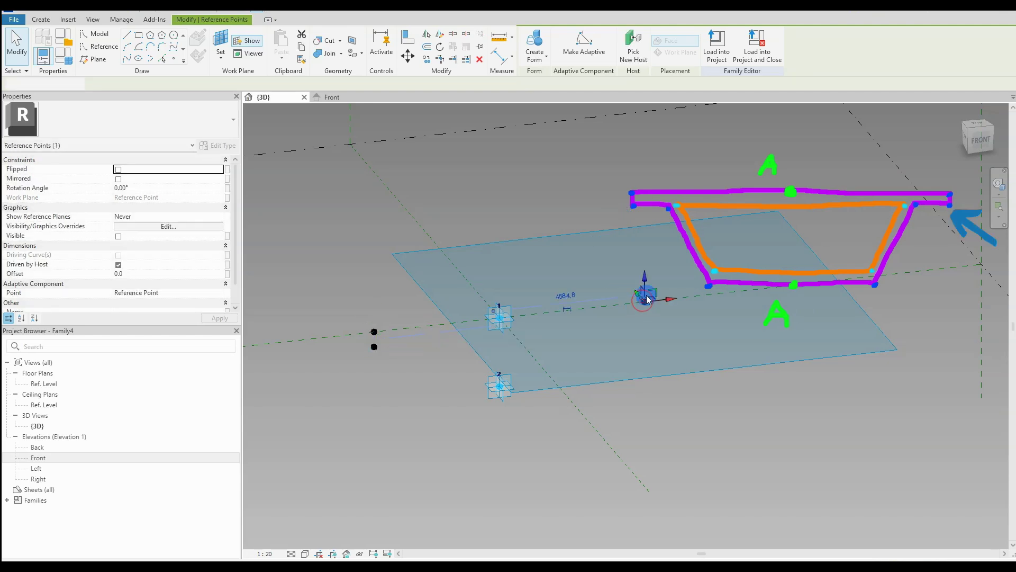
pyautogui.moveTo(644, 274); pyautogui.dragTo(647, 291)
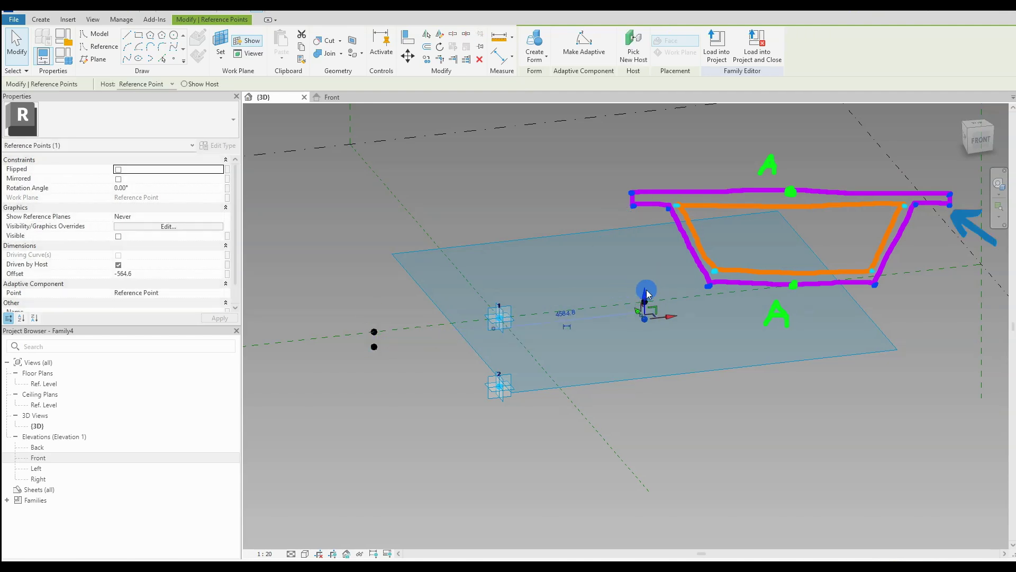
pyautogui.click(399, 387)
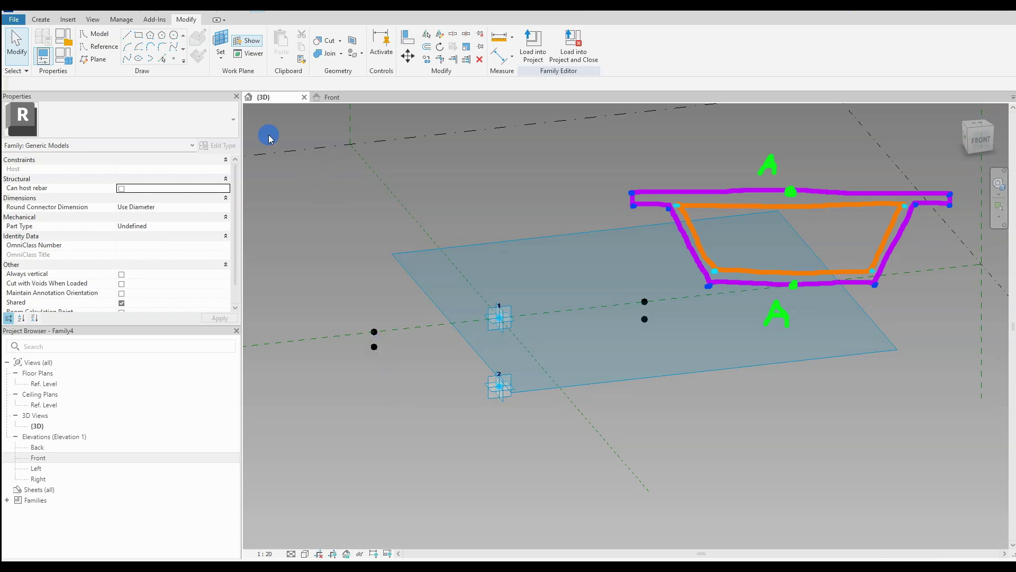
# Place points hosted on the lower left and lower right points.
pyautogui.click(174, 62)
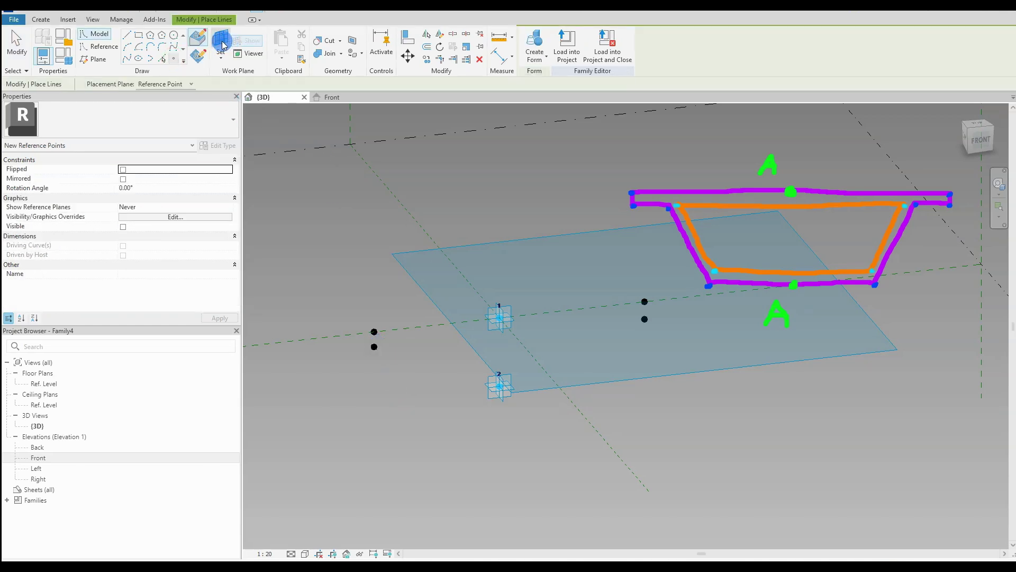
pyautogui.click(373, 347)
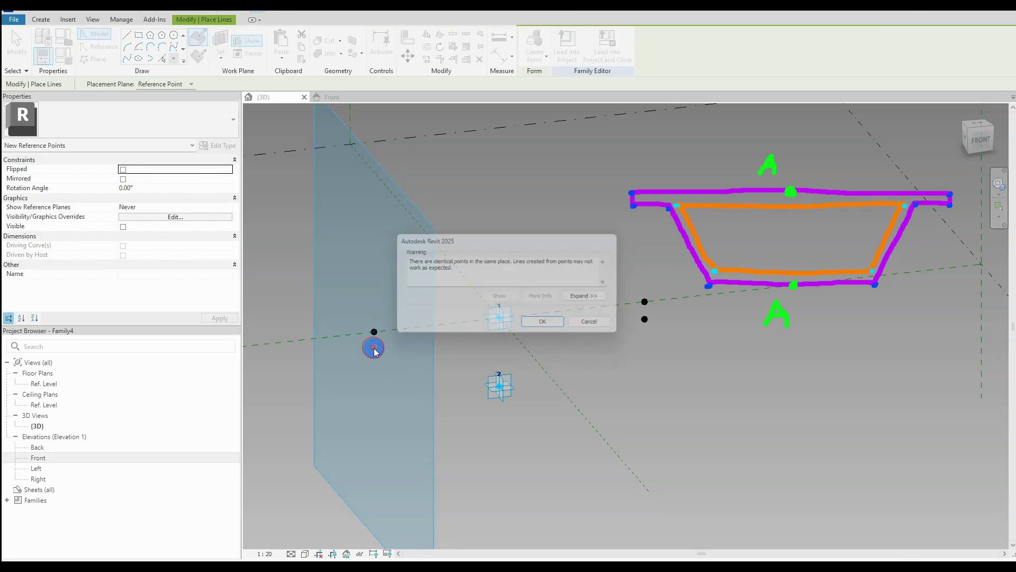
pyautogui.click(539, 328)
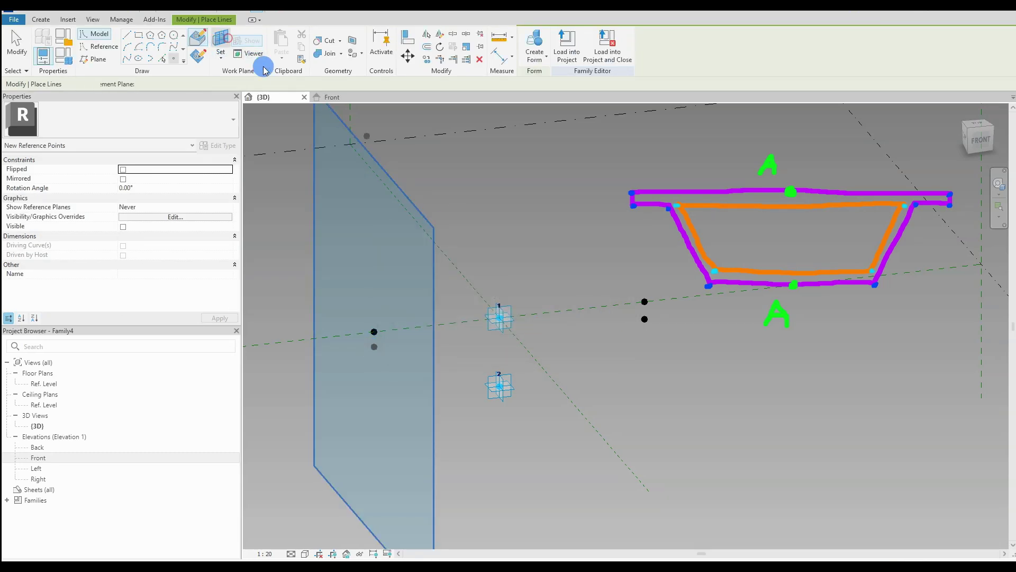
pyautogui.click(644, 319)
pyautogui.click(544, 322)
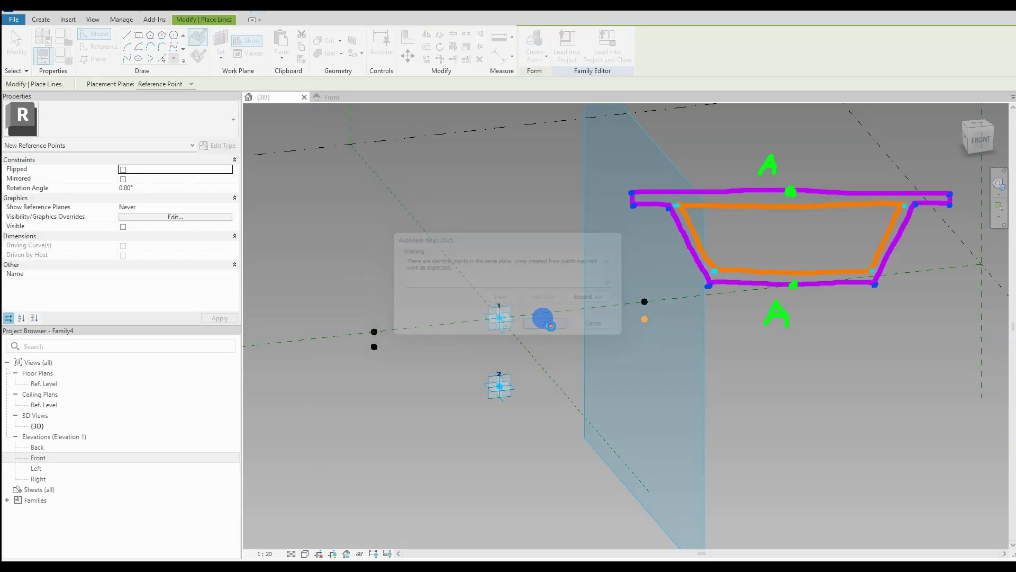
pyautogui.press('Escape')
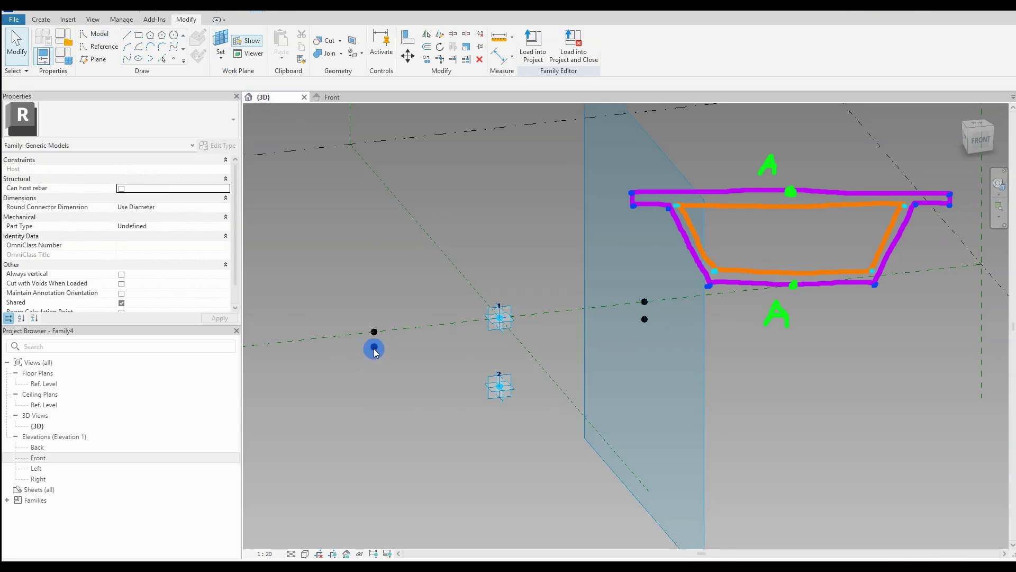
# Slide the newest left and right points toward the centre.
pyautogui.click(375, 347)
pyautogui.moveTo(398, 345)
pyautogui.mouseDown()
pyautogui.moveTo(617, 336)
pyautogui.moveTo(645, 319)
pyautogui.moveTo(634, 321)
pyautogui.mouseUp()
pyautogui.click(391, 345)
pyautogui.moveTo(420, 343); pyautogui.dragTo(435, 337)
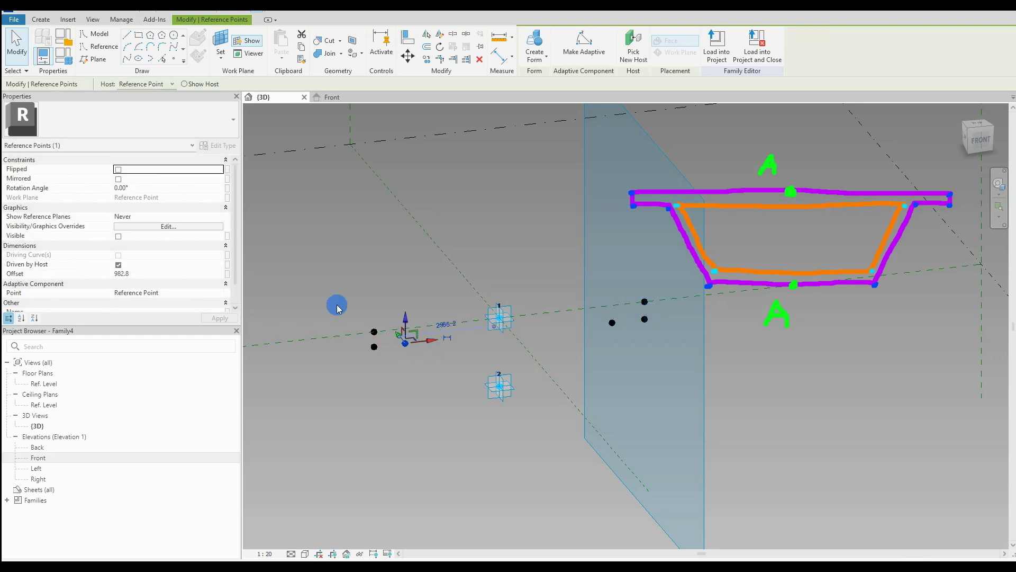
pyautogui.click(337, 305)
# Place points hosted on the inner left and inner right points.
pyautogui.click(174, 59)
pyautogui.click(221, 40)
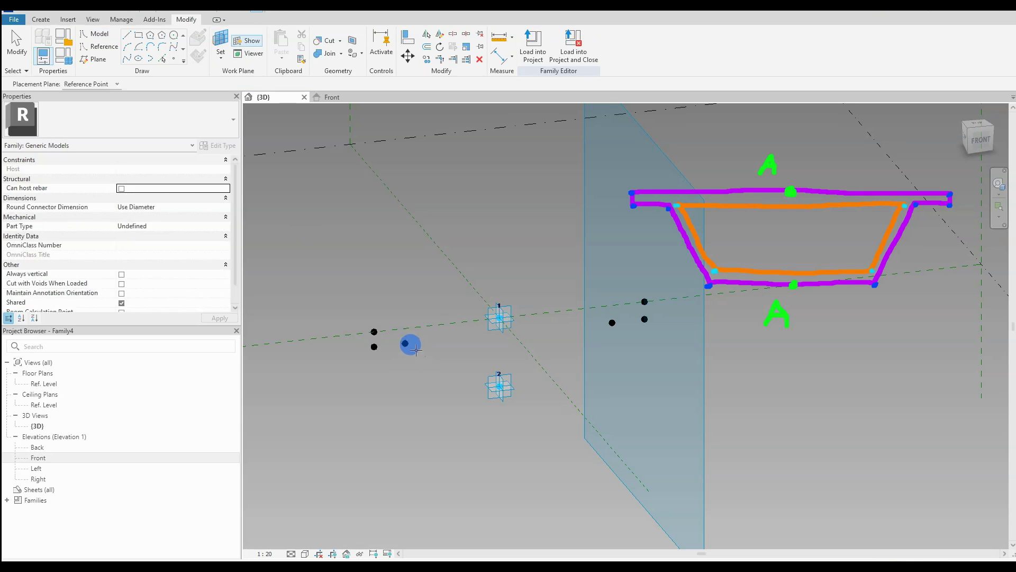
pyautogui.click(405, 345)
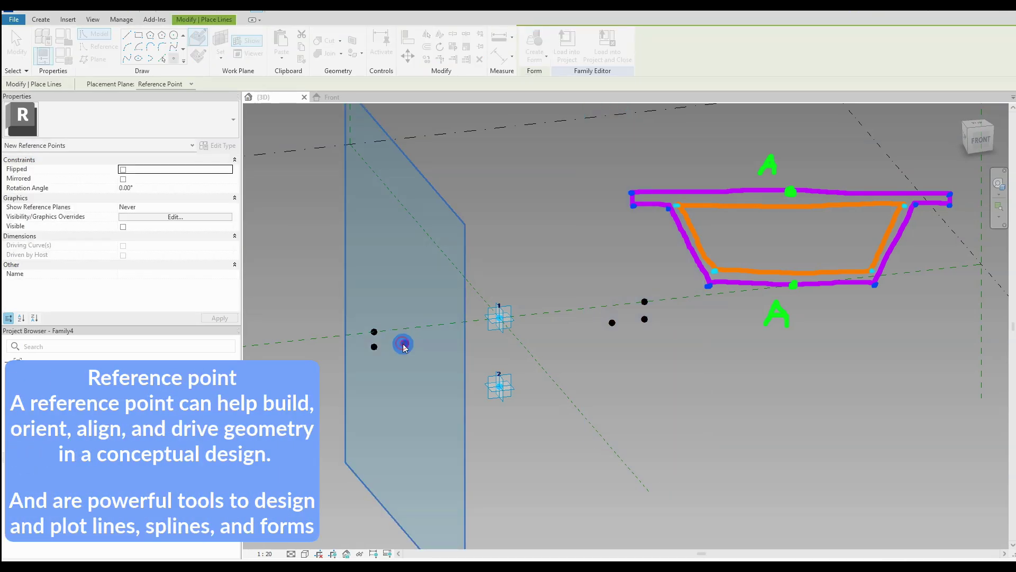
pyautogui.click(550, 324)
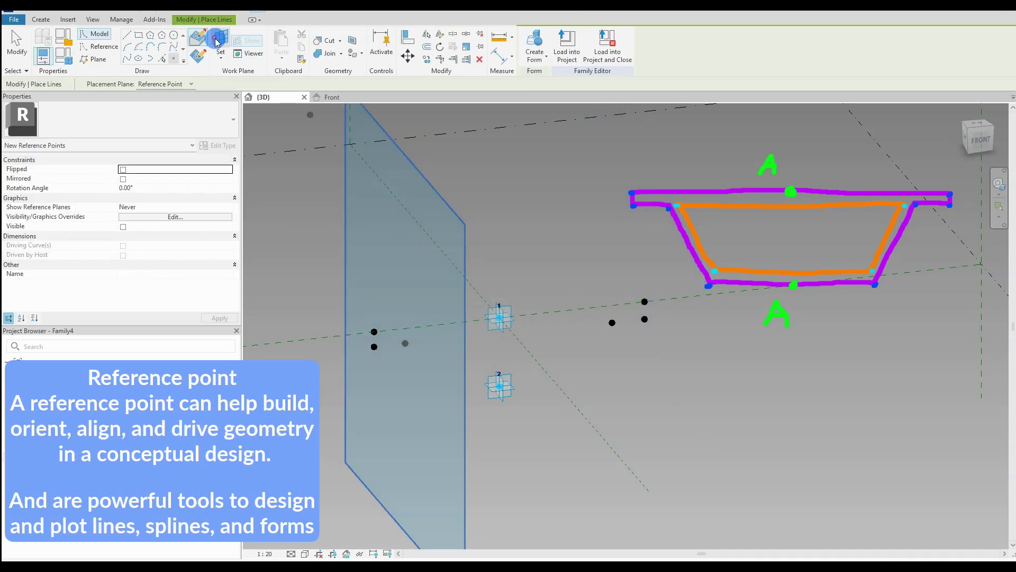
pyautogui.click(610, 321)
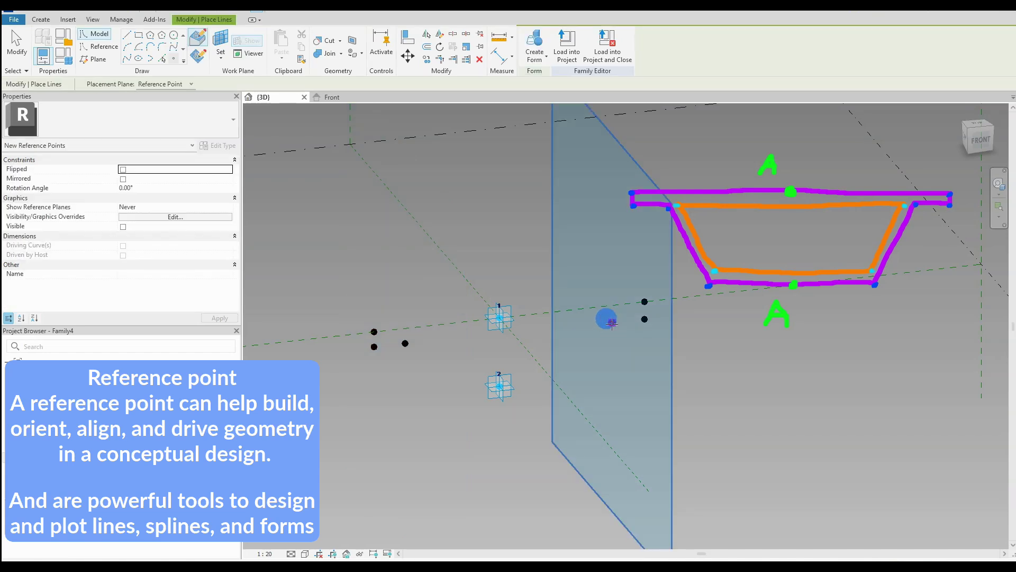
pyautogui.click(553, 325)
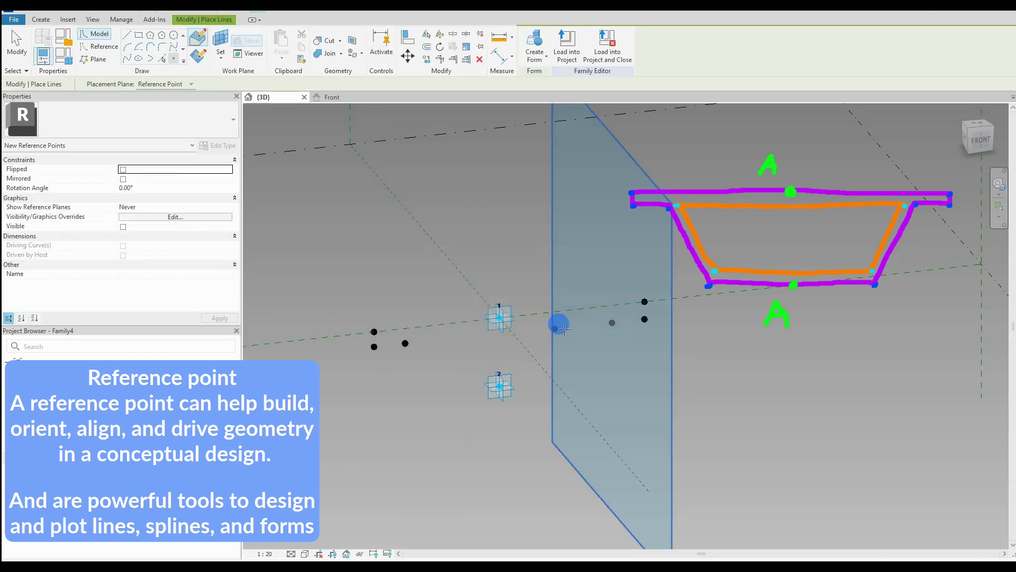
# Slide the new points along their axis into position.
pyautogui.click(400, 342)
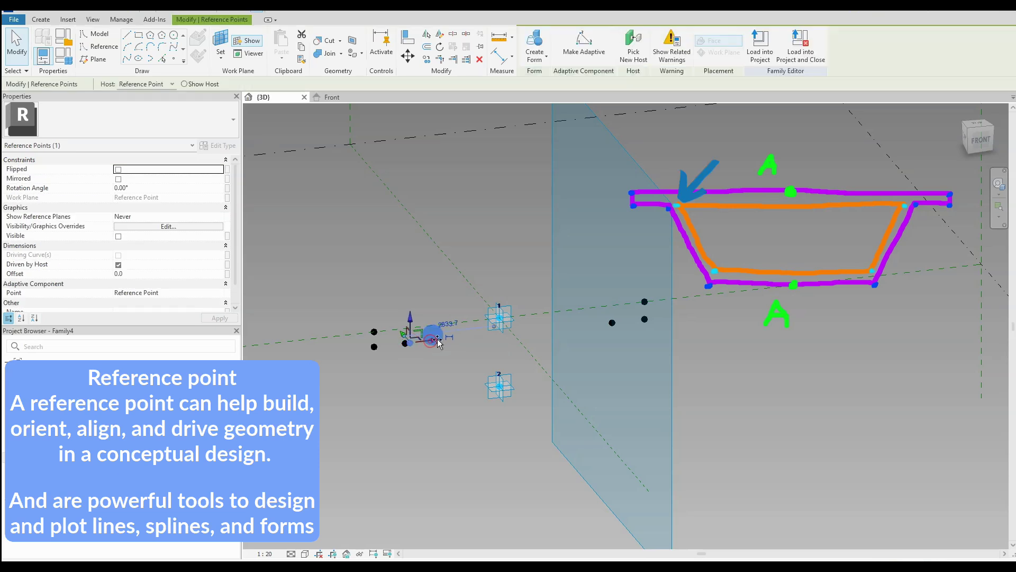
pyautogui.moveTo(442, 342); pyautogui.dragTo(609, 324)
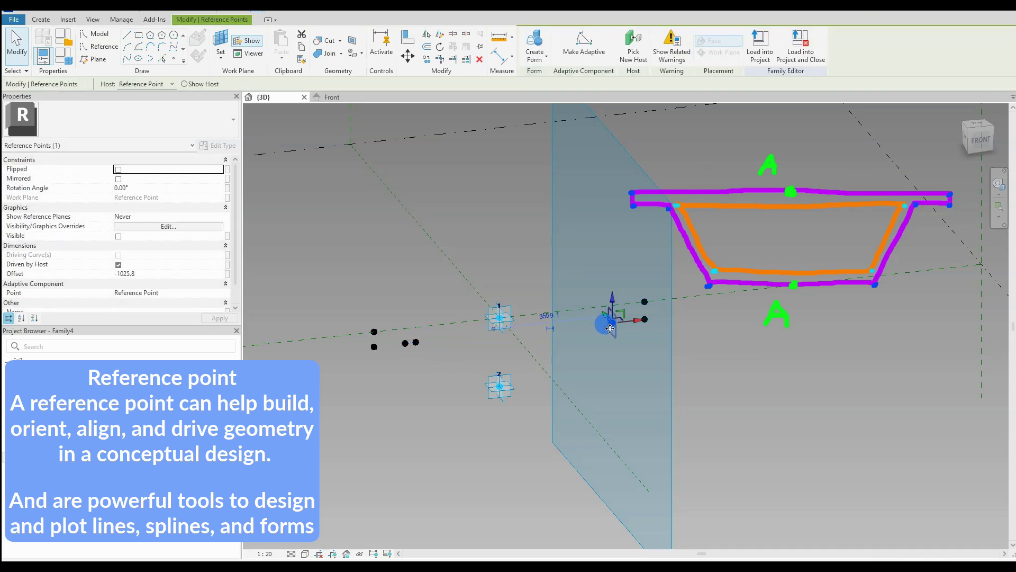
pyautogui.moveTo(634, 324); pyautogui.dragTo(627, 327)
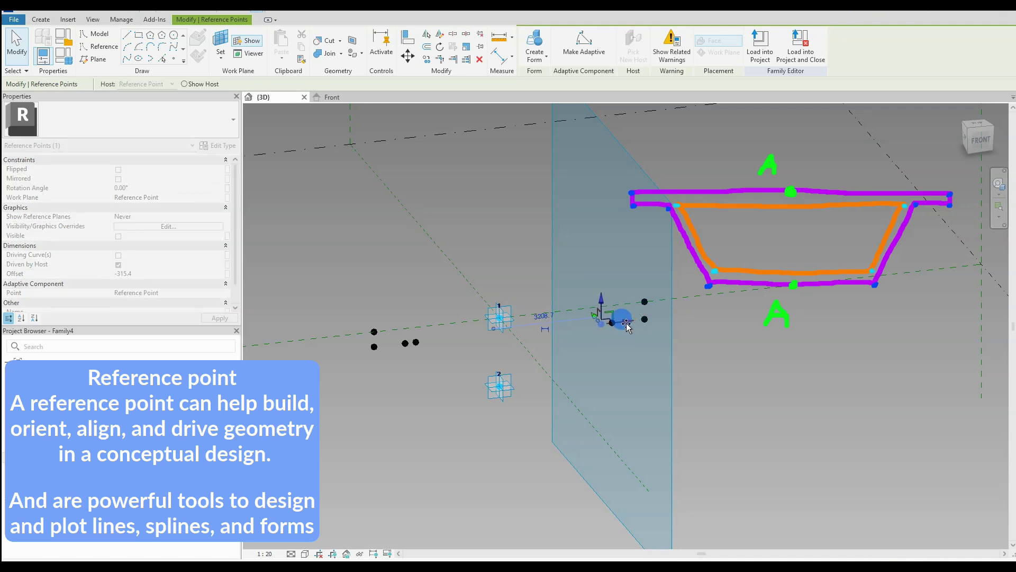
pyautogui.click(454, 433)
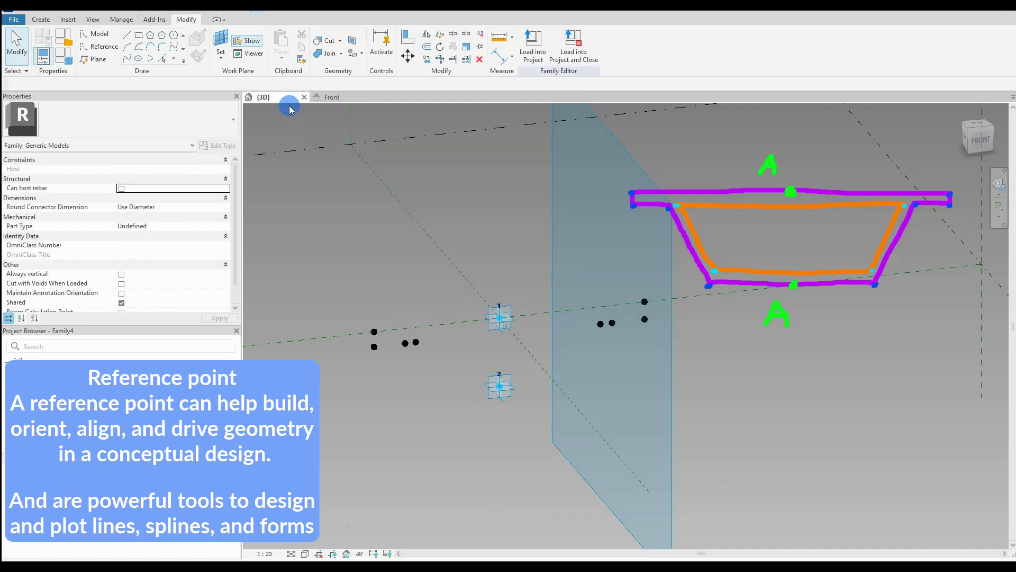
# Place a reference point hosted on adaptive point 2 and slide it sideways.
pyautogui.click(177, 63)
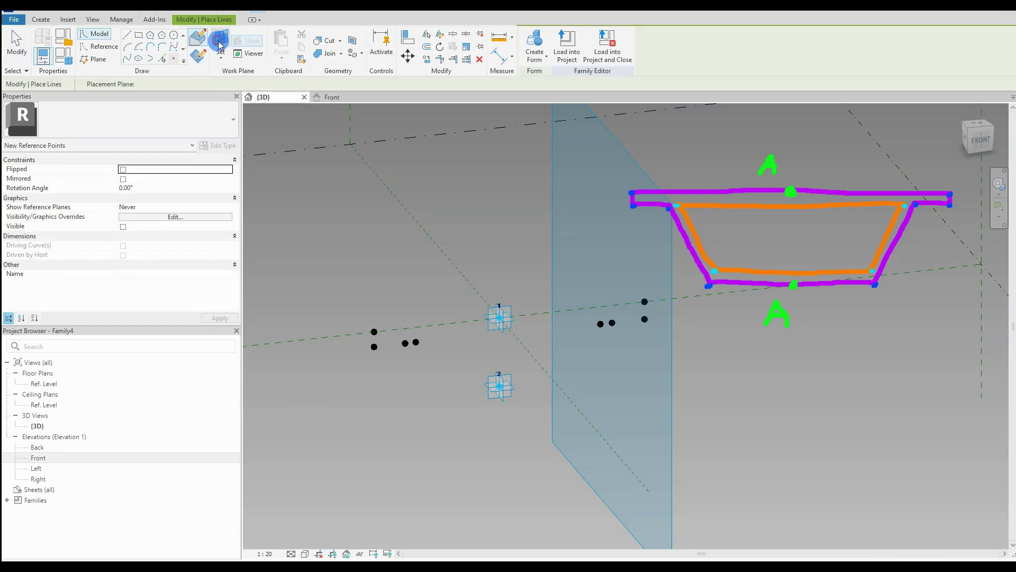
pyautogui.click(502, 393)
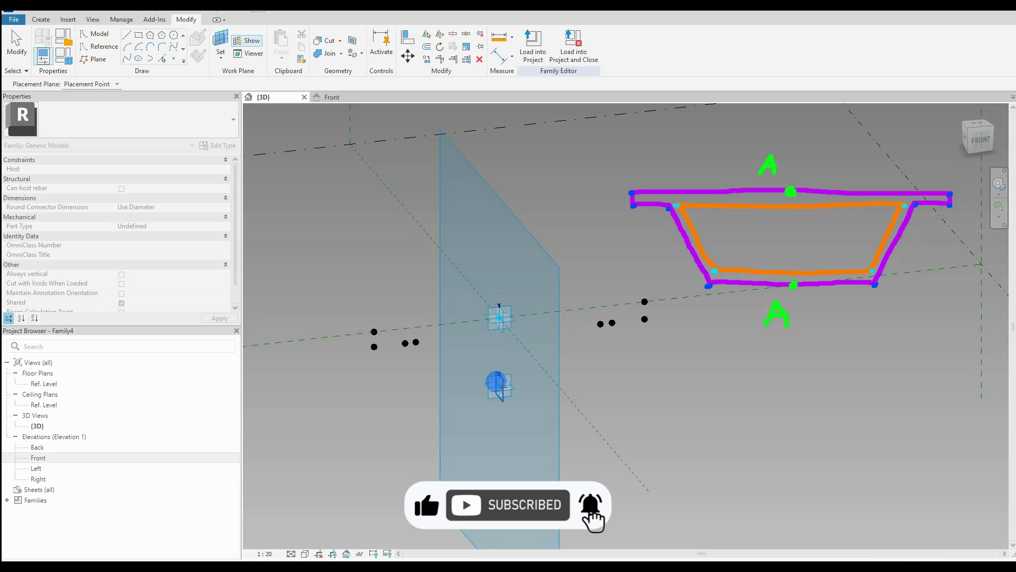
pyautogui.click(173, 59)
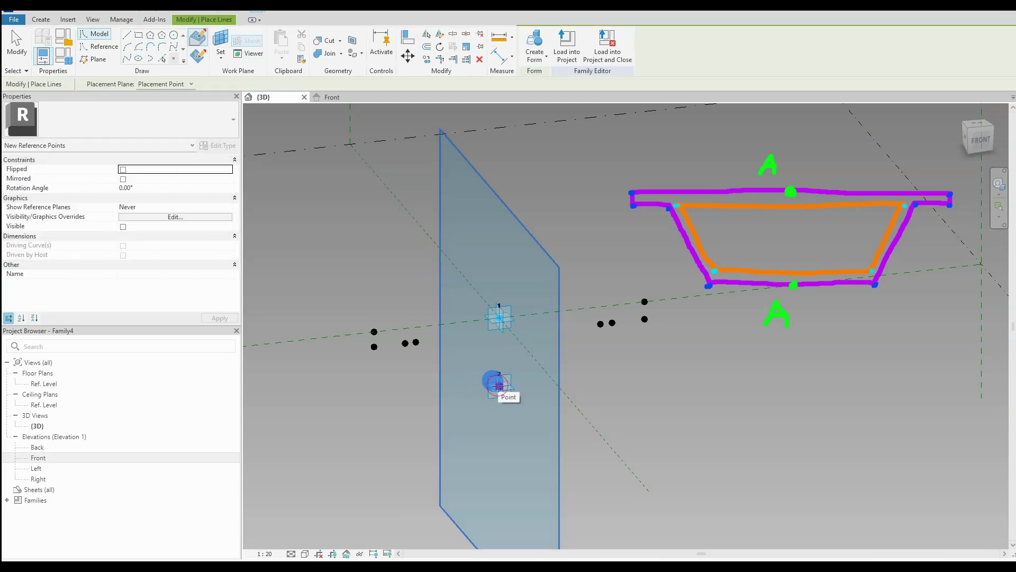
pyautogui.click(498, 386)
pyautogui.click(534, 324)
pyautogui.press('Escape')
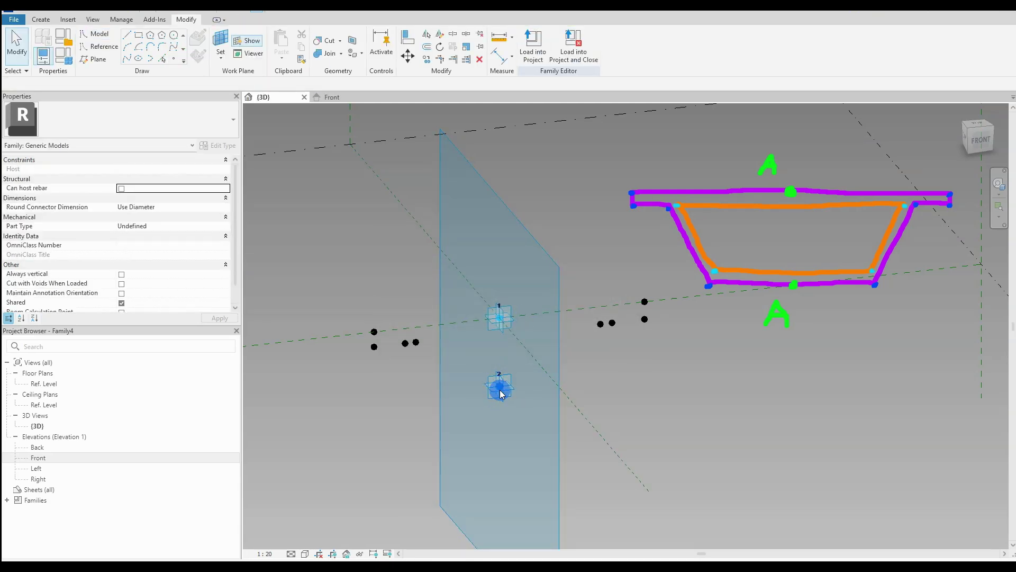
pyautogui.click(502, 393)
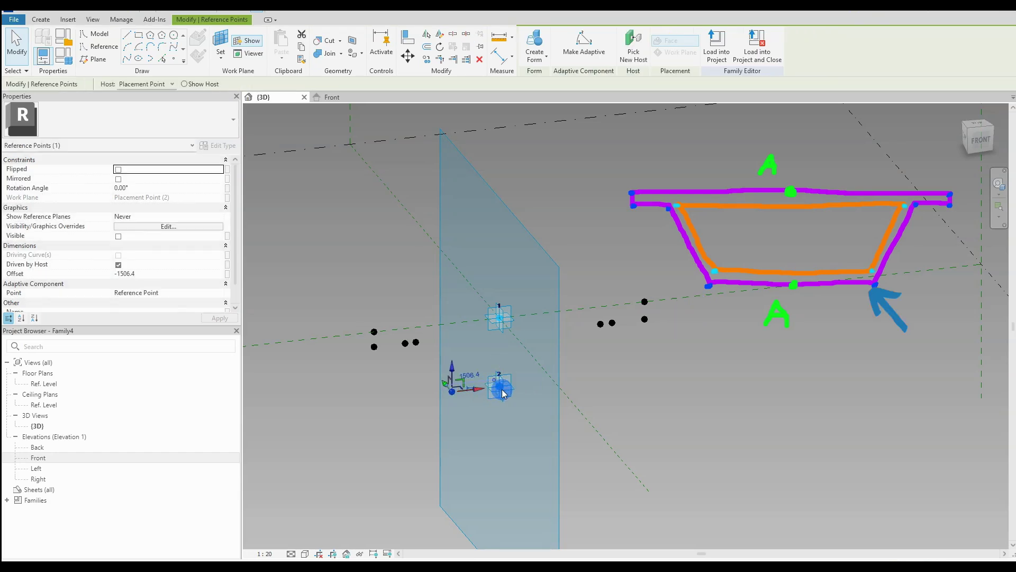
pyautogui.moveTo(504, 394); pyautogui.dragTo(581, 385)
pyautogui.click(437, 416)
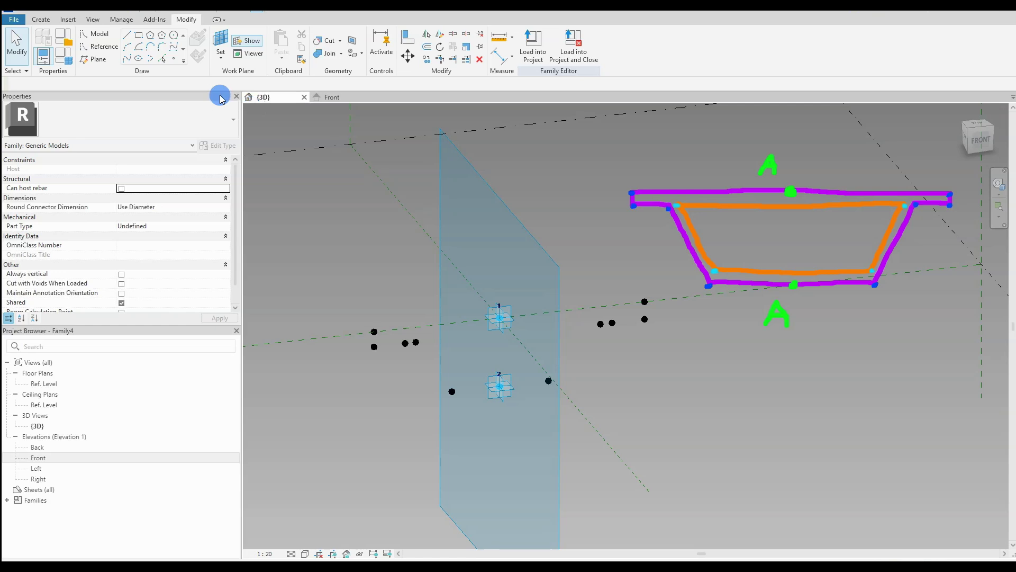
# Place two reference points on adaptive point 2's horizontal plane.
pyautogui.click(216, 41)
pyautogui.click(452, 391)
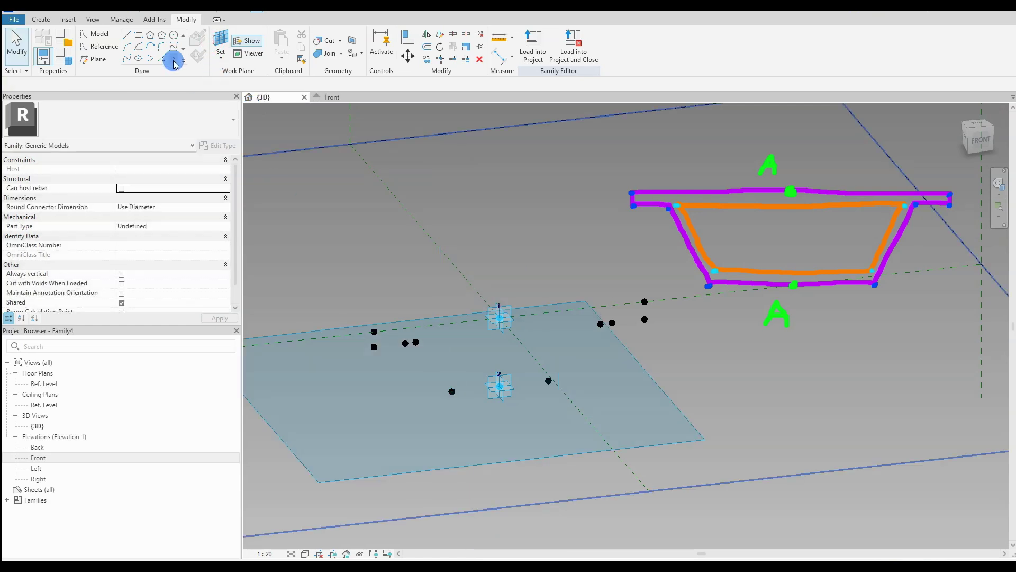
pyautogui.click(174, 58)
pyautogui.click(457, 392)
pyautogui.click(545, 325)
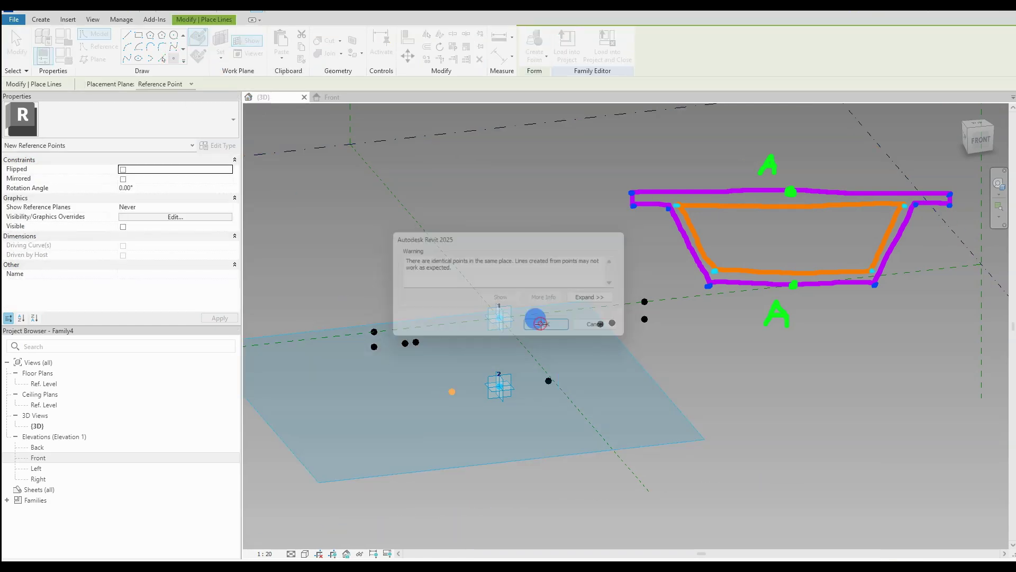
pyautogui.press('Escape')
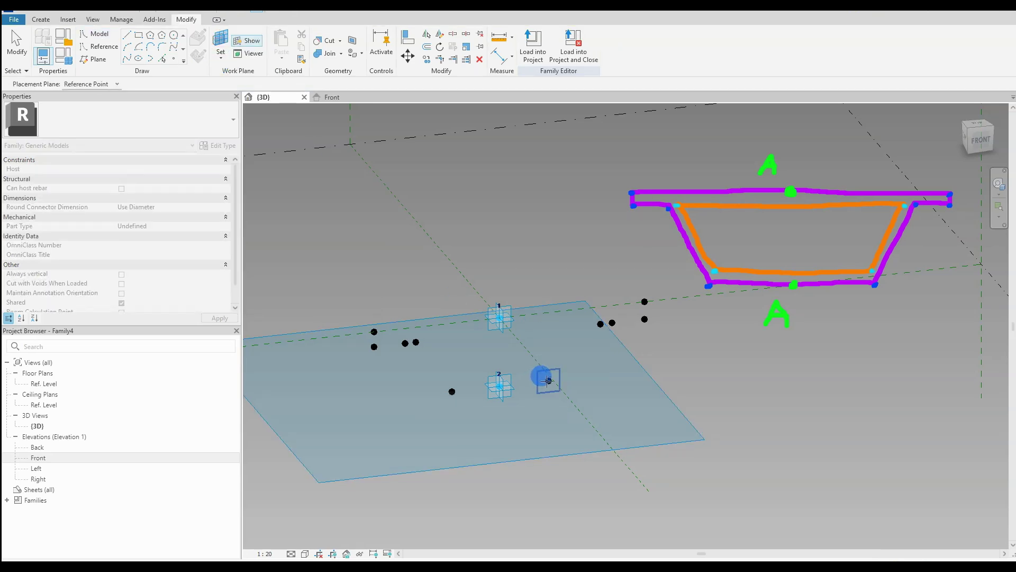
pyautogui.click(548, 381)
pyautogui.click(174, 58)
pyautogui.click(549, 381)
pyautogui.click(545, 326)
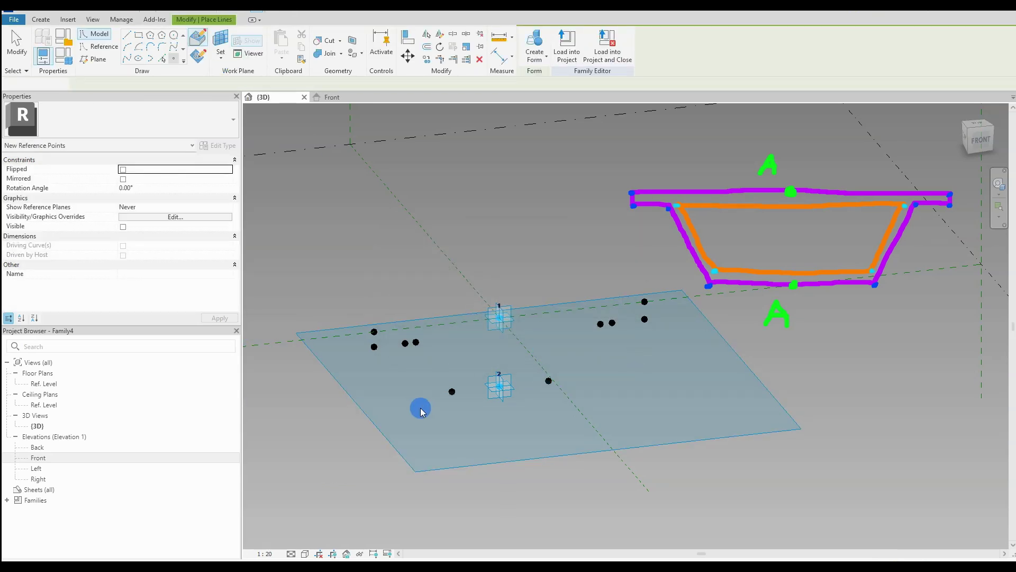
pyautogui.press('Escape')
# Raise the two new points above the plane by offsets 367.8 and 373.8.
pyautogui.click(451, 391)
pyautogui.moveTo(454, 365); pyautogui.dragTo(454, 355)
pyautogui.click(548, 380)
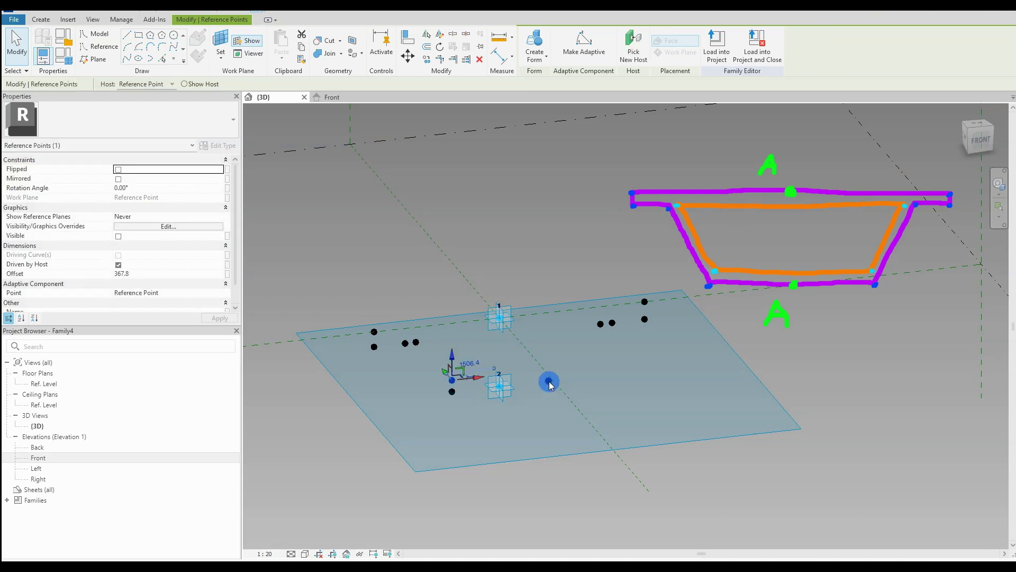
pyautogui.moveTo(547, 345); pyautogui.dragTo(547, 340)
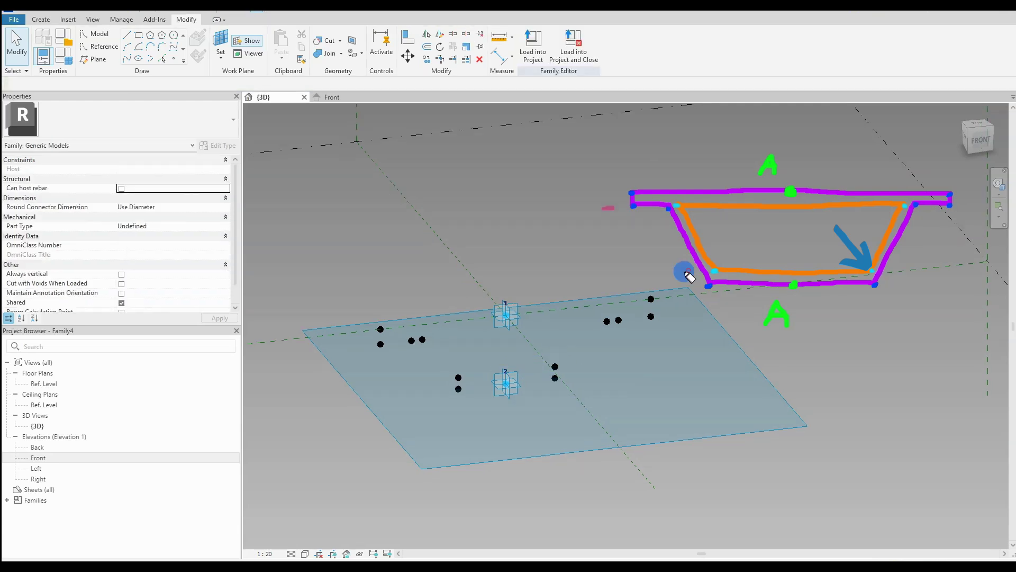
# Draw an x height mark on the girder sketch.
pyautogui.moveTo(688, 273); pyautogui.dragTo(655, 272)
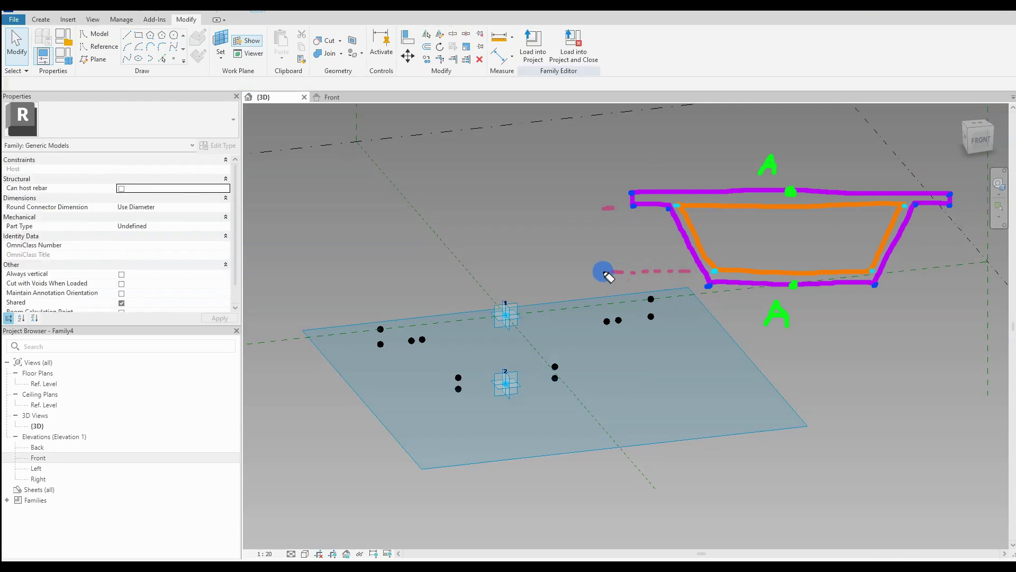
pyautogui.moveTo(608, 199); pyautogui.dragTo(617, 271)
pyautogui.moveTo(599, 225); pyautogui.dragTo(584, 241)
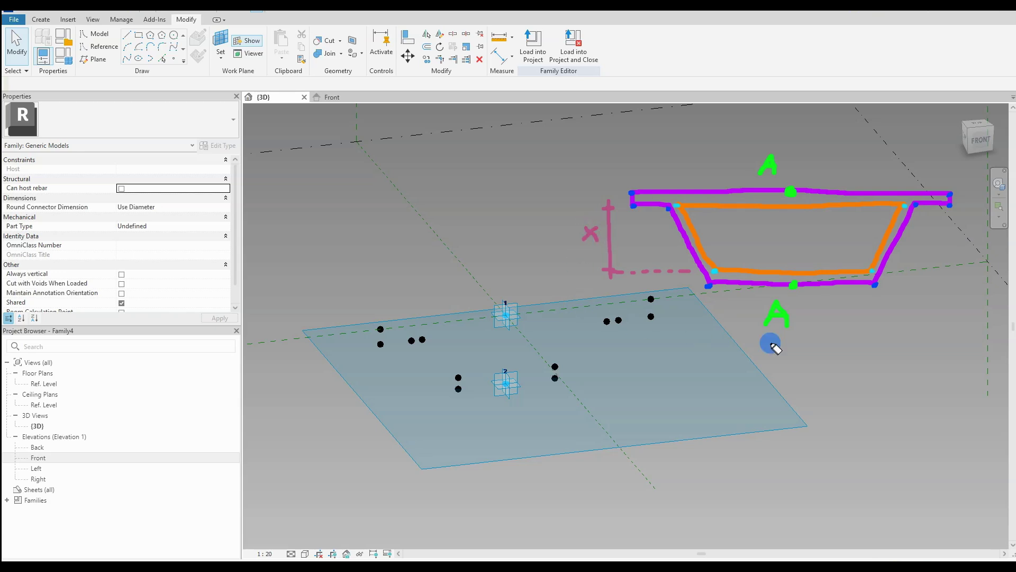
pyautogui.moveTo(761, 332); pyautogui.dragTo(787, 334)
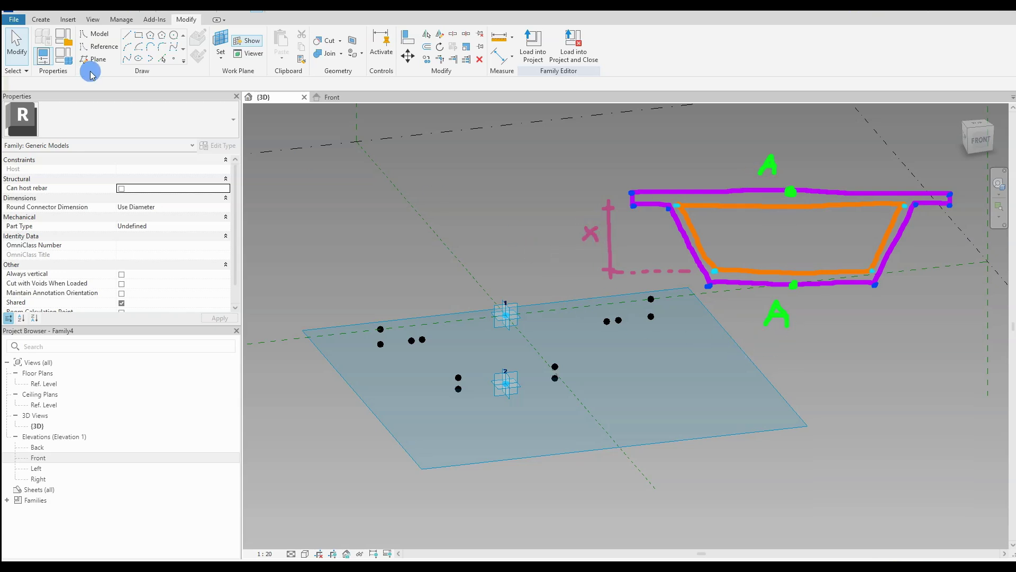
# In Family Types, create the instance length parameter t.
pyautogui.click(63, 55)
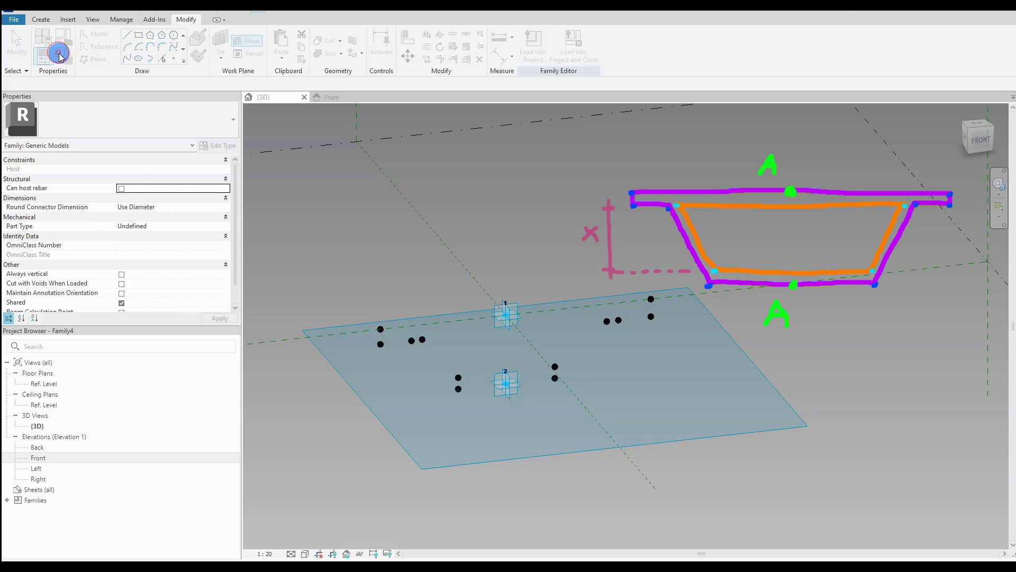
pyautogui.moveTo(491, 87); pyautogui.dragTo(266, 75)
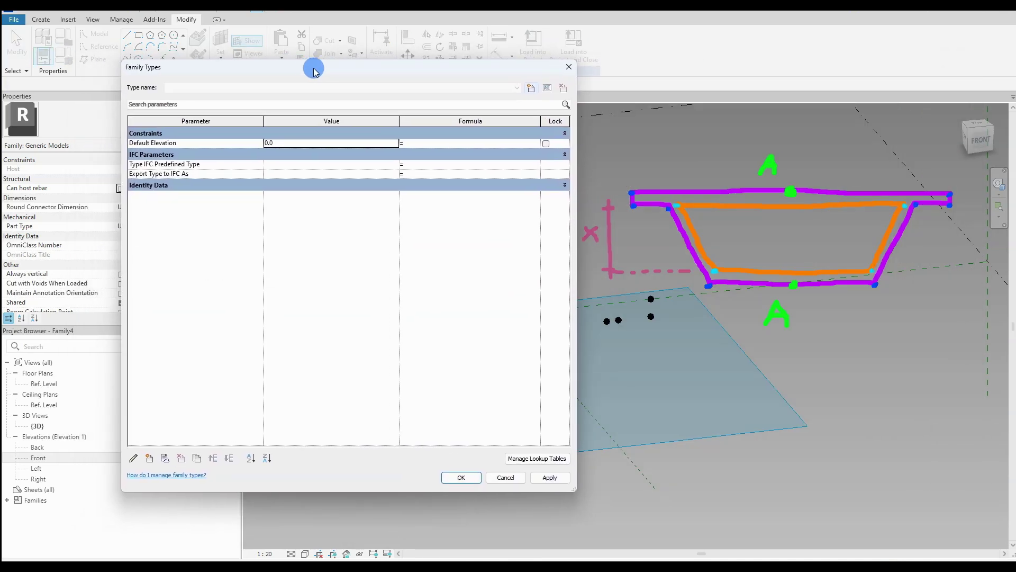
pyautogui.click(150, 458)
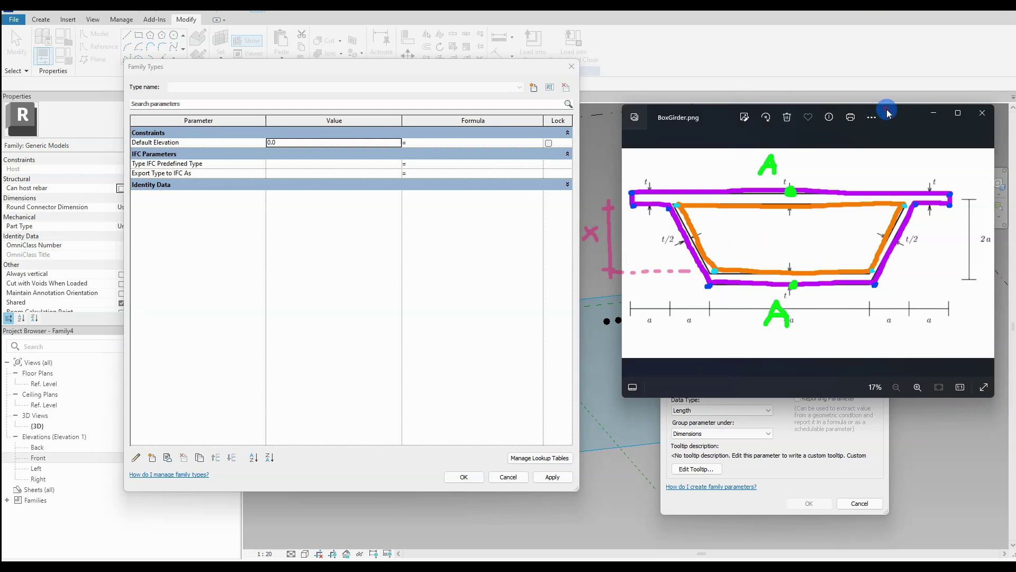
pyautogui.moveTo(888, 113); pyautogui.dragTo(505, 126)
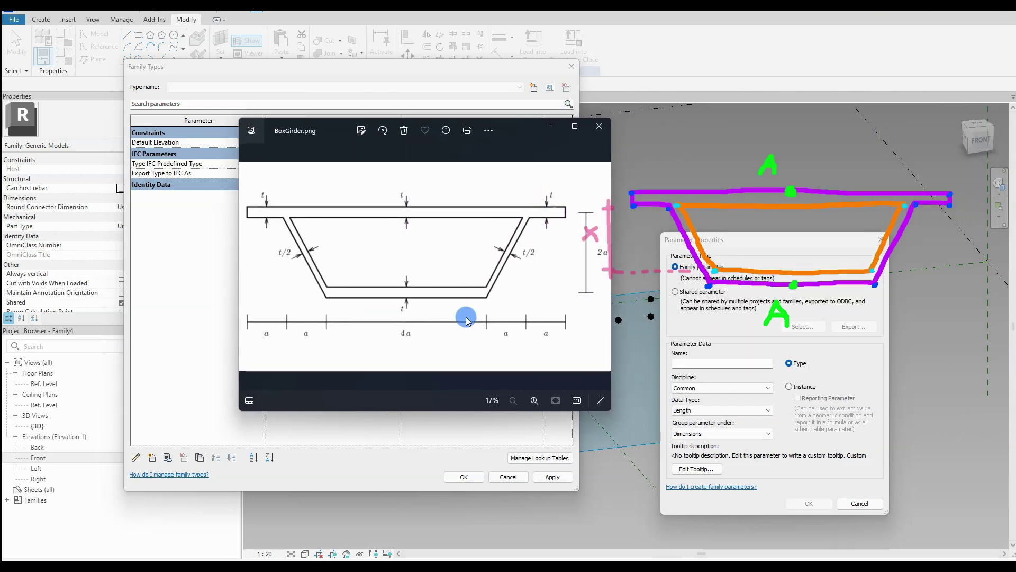
pyautogui.click(551, 129)
pyautogui.write('t')
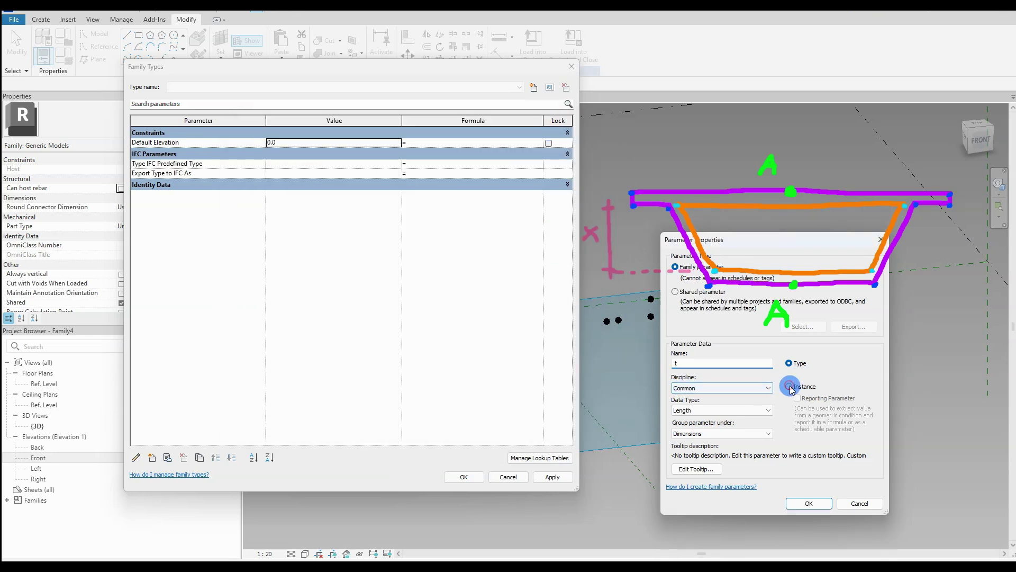
pyautogui.click(791, 387)
pyautogui.click(809, 503)
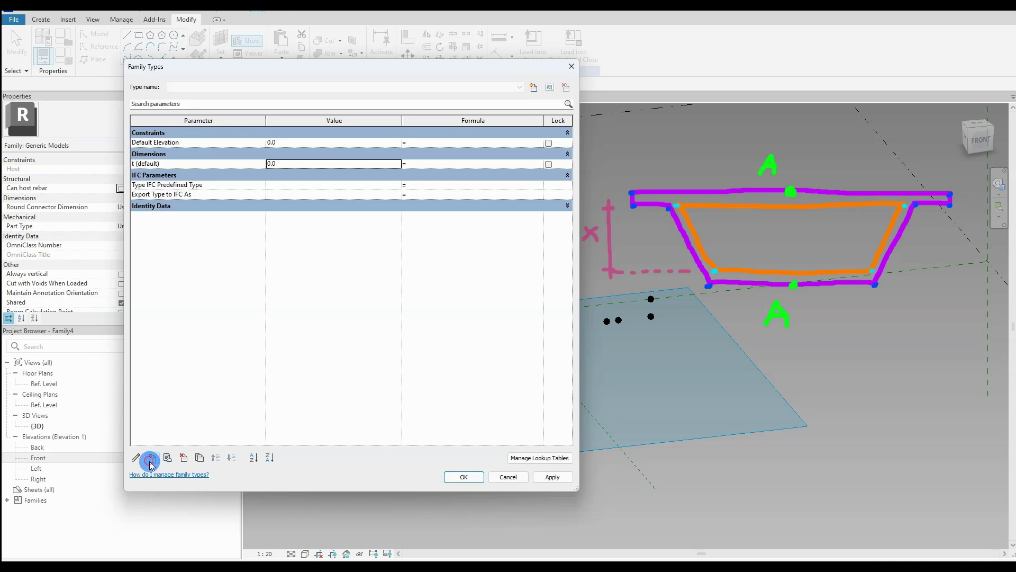
# Add instance parameter a, then set a to 1500 and t to 500.
pyautogui.click(150, 459)
pyautogui.write('a')
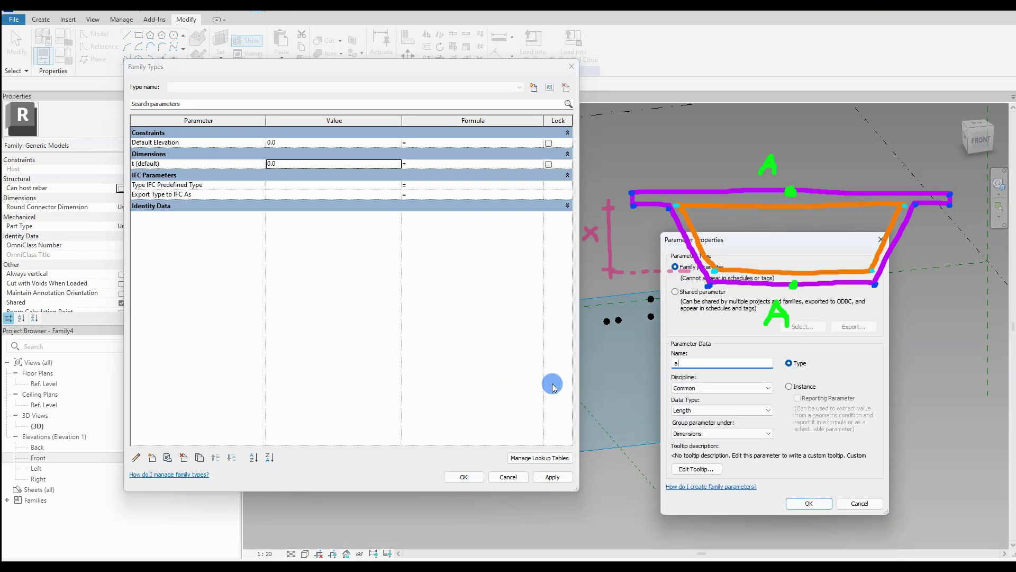
pyautogui.click(790, 386)
pyautogui.click(809, 503)
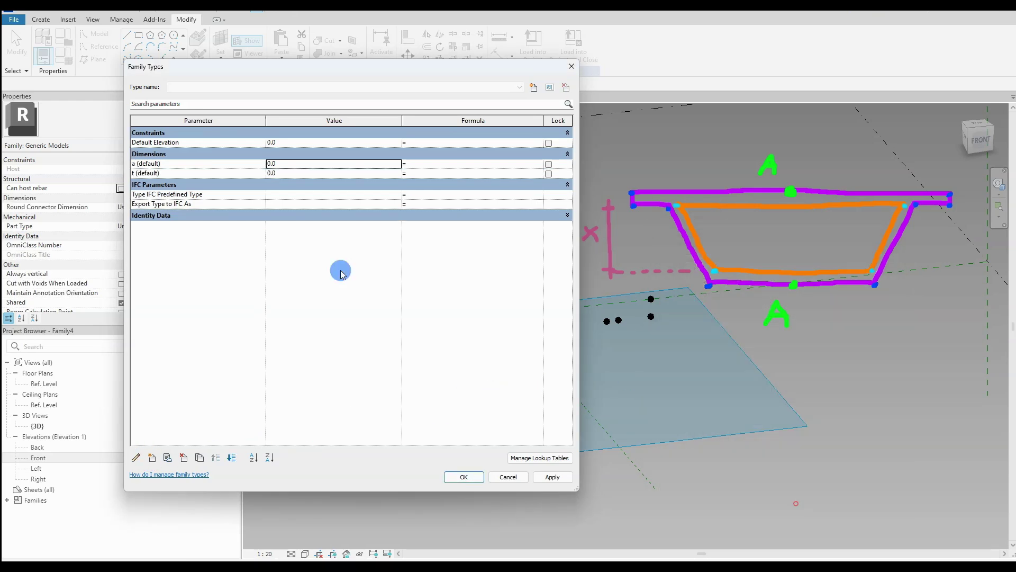
pyautogui.click(291, 166)
pyautogui.write('1500')
pyautogui.click(285, 172)
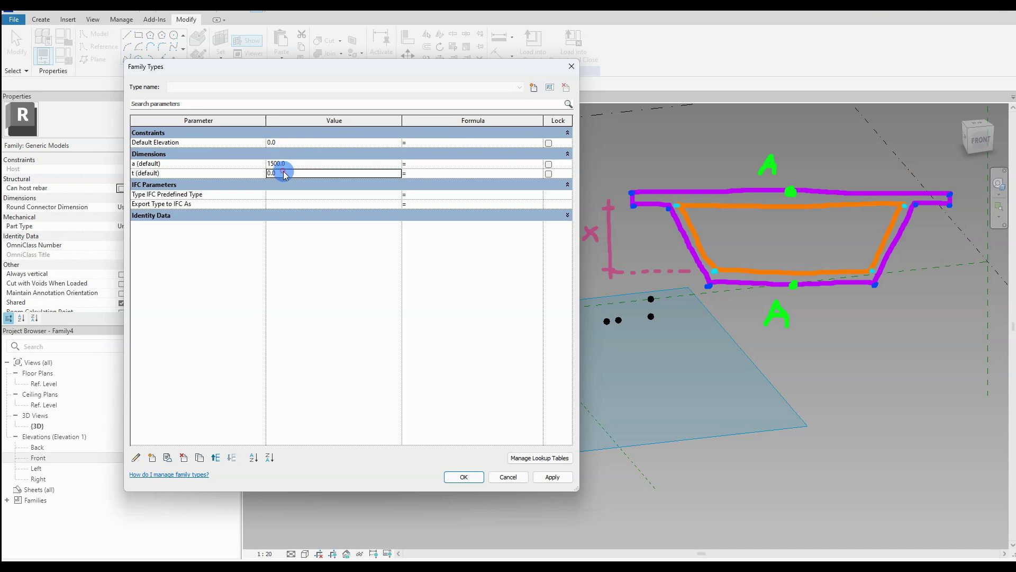
pyautogui.write('500')
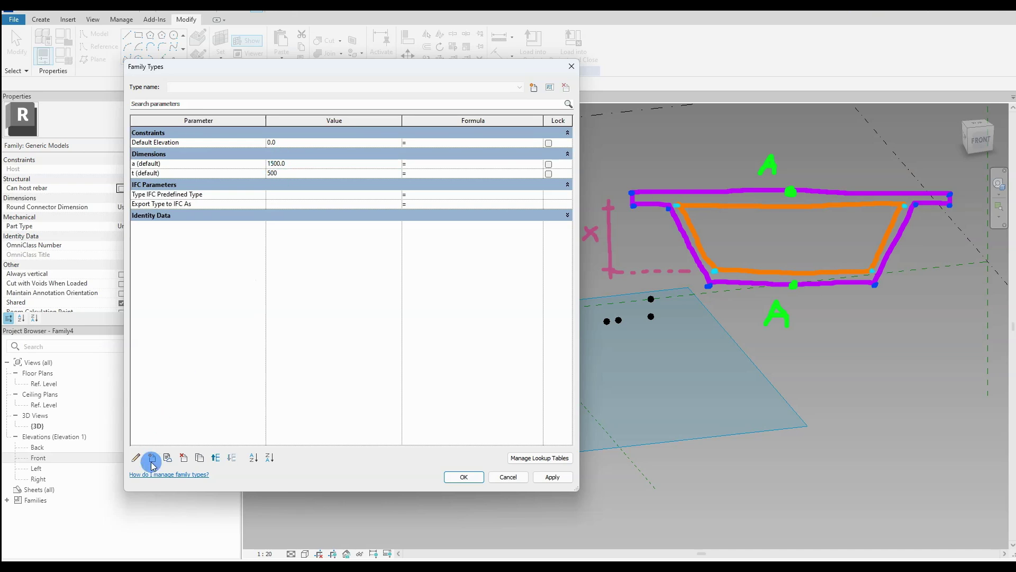
# Add instance parameters xBotLength and YBotLength, grouped under Other.
pyautogui.click(152, 457)
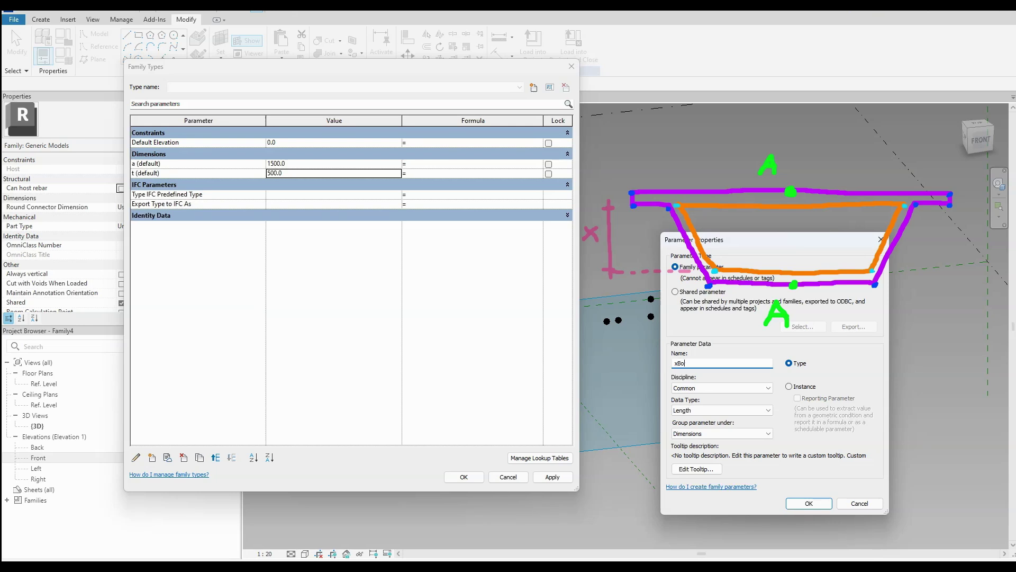
pyautogui.click(790, 386)
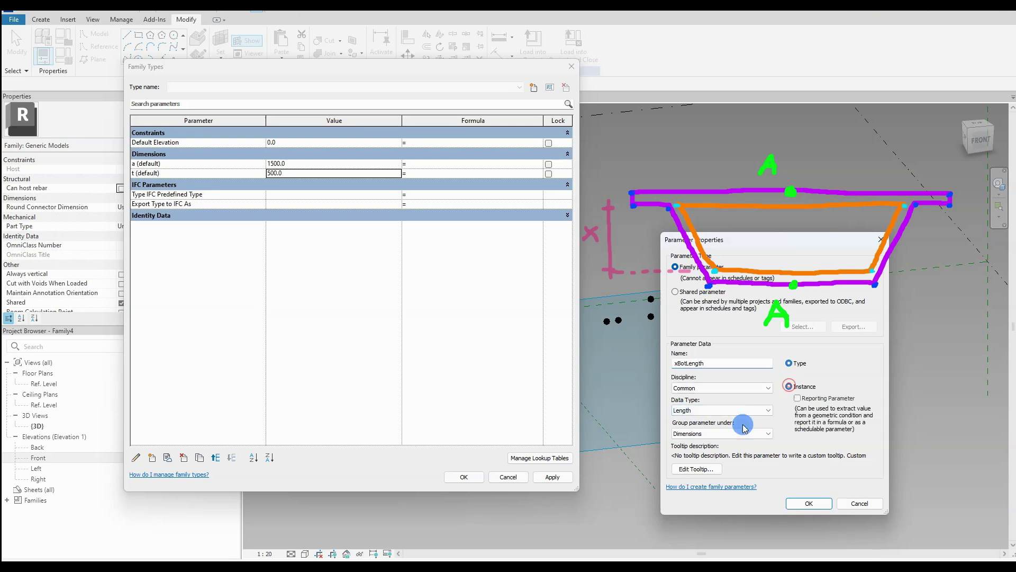
pyautogui.click(699, 433)
pyautogui.click(682, 390)
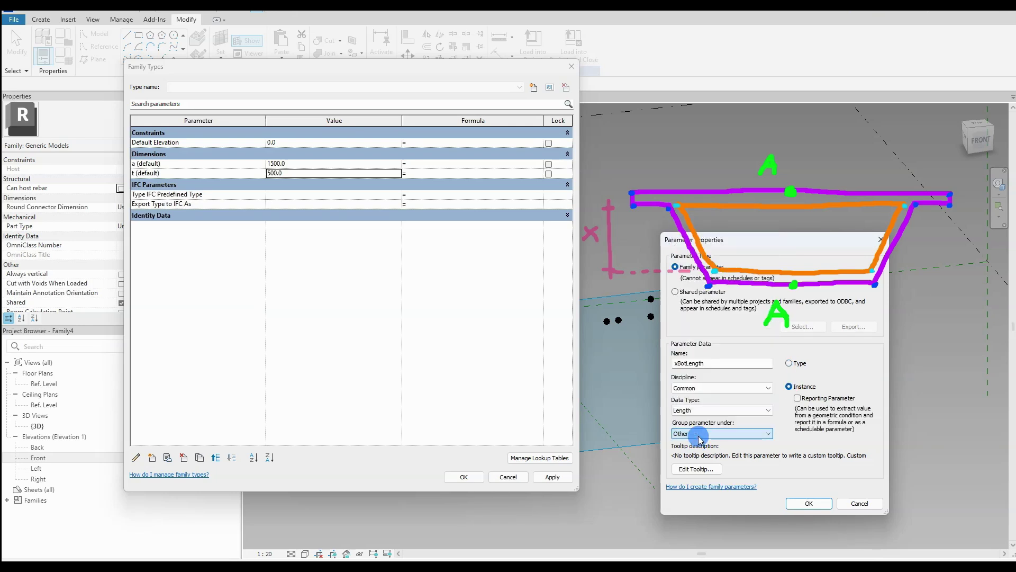
pyautogui.click(808, 503)
pyautogui.click(145, 225)
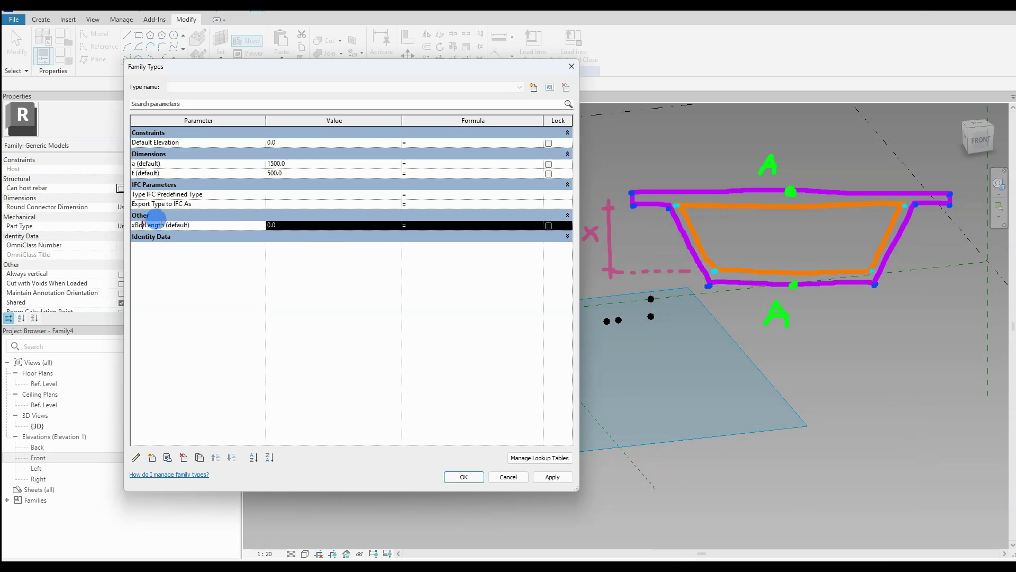
pyautogui.click(153, 457)
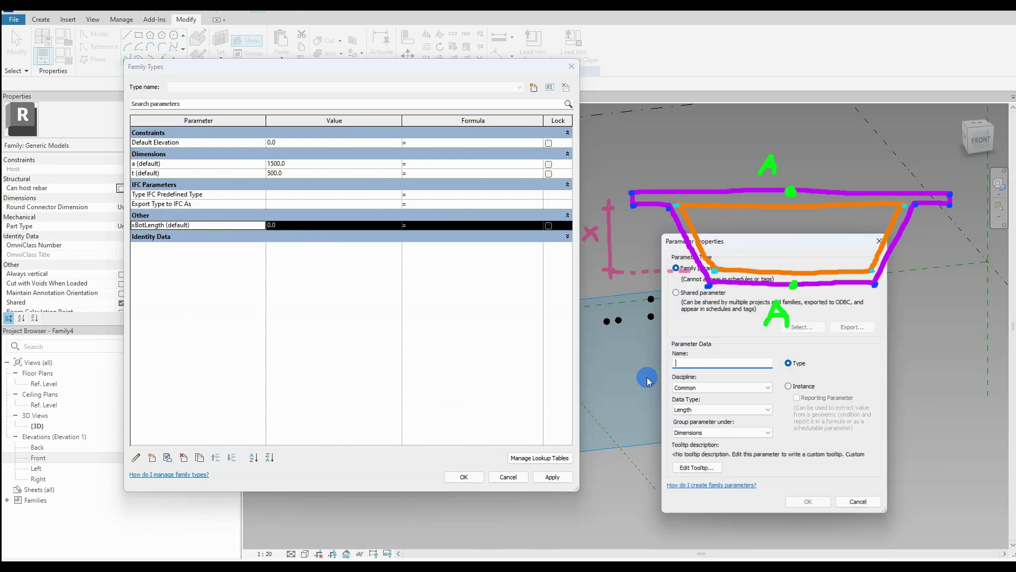
pyautogui.click(675, 363)
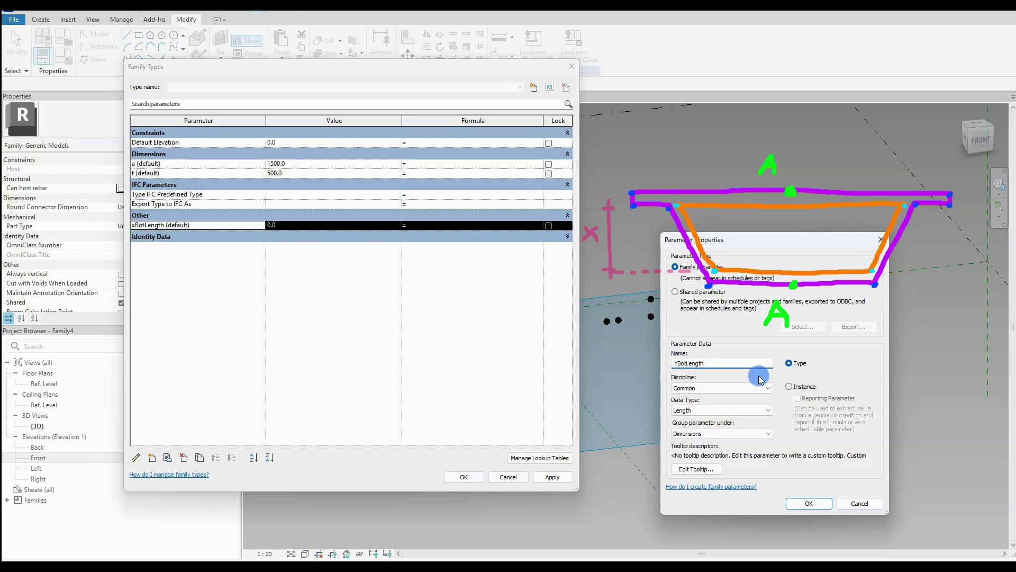
pyautogui.click(790, 386)
pyautogui.click(712, 433)
pyautogui.press('o')
pyautogui.click(713, 434)
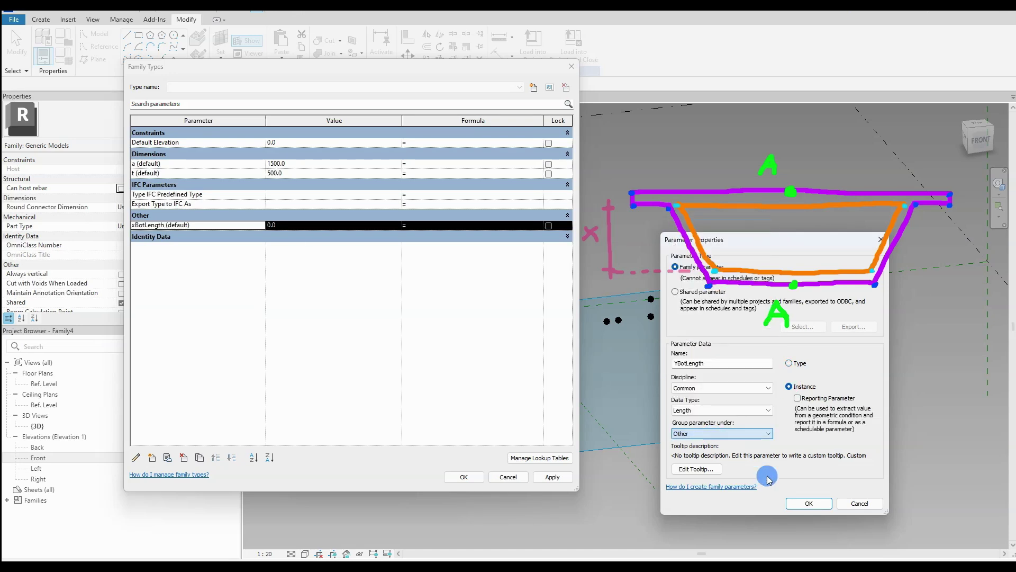
pyautogui.click(809, 503)
# Add instance parameters xLength and yLength, grouped under Other.
pyautogui.click(152, 459)
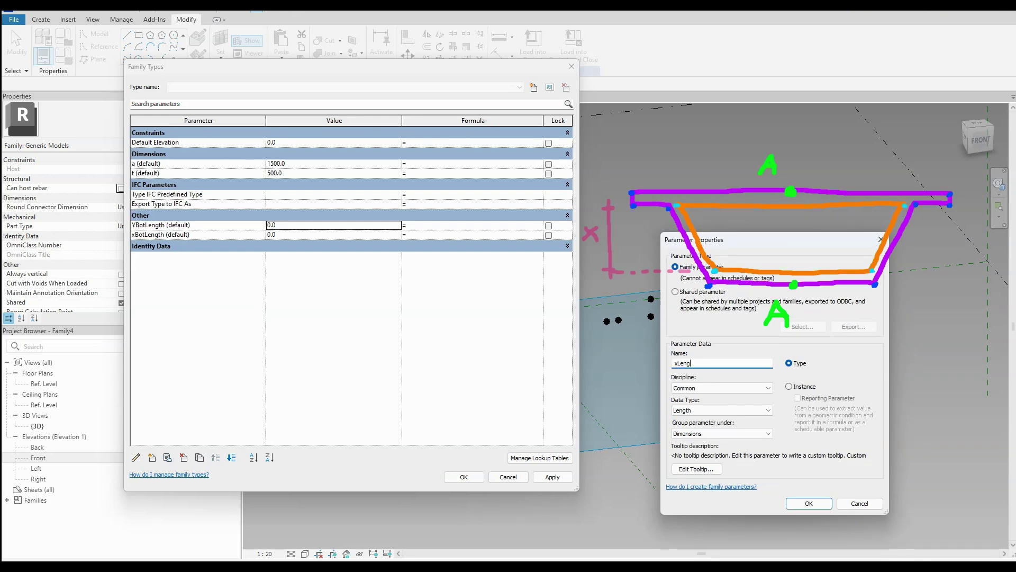
pyautogui.click(789, 386)
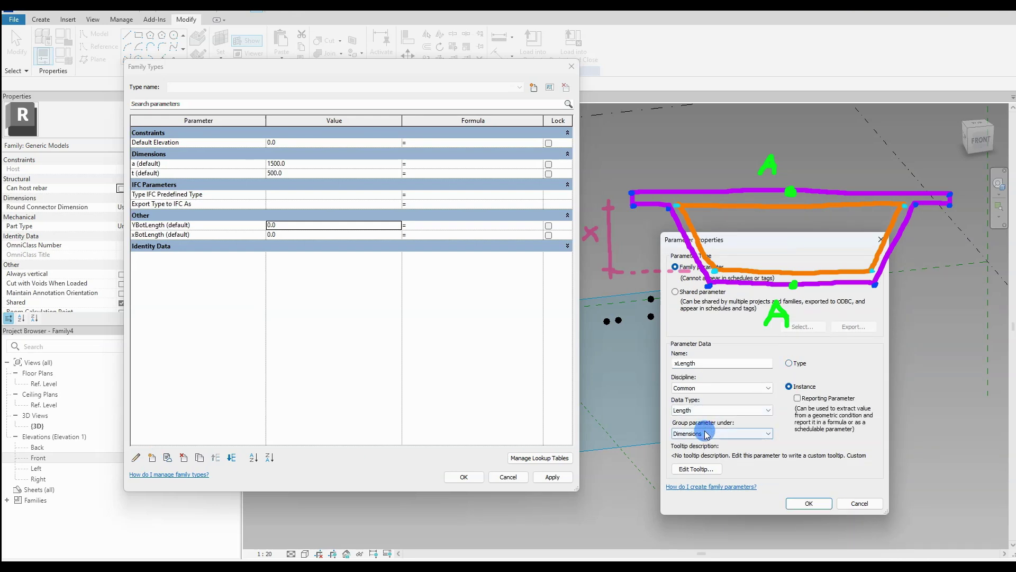
pyautogui.click(710, 433)
pyautogui.press('o')
pyautogui.click(706, 435)
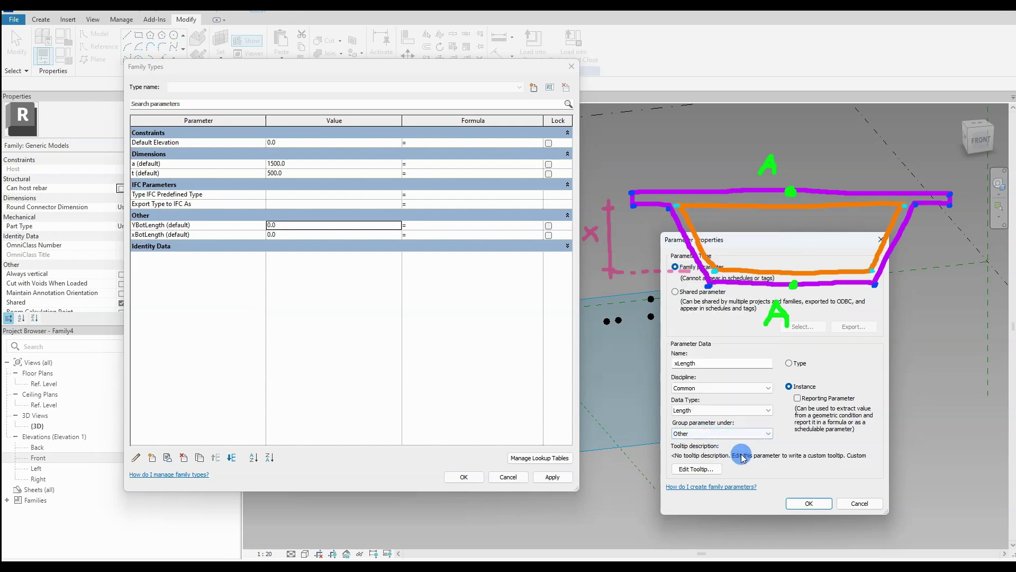
pyautogui.click(802, 504)
pyautogui.click(146, 243)
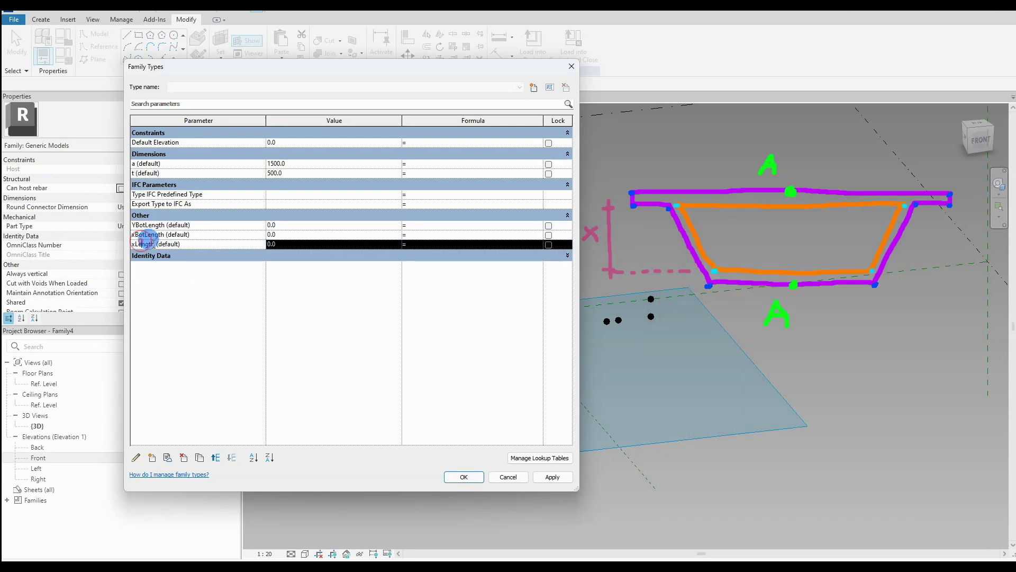
pyautogui.moveTo(156, 243); pyautogui.dragTo(114, 242)
pyautogui.hotkey('ctrl', 'c')
pyautogui.click(149, 456)
pyautogui.hotkey('ctrl', 'v')
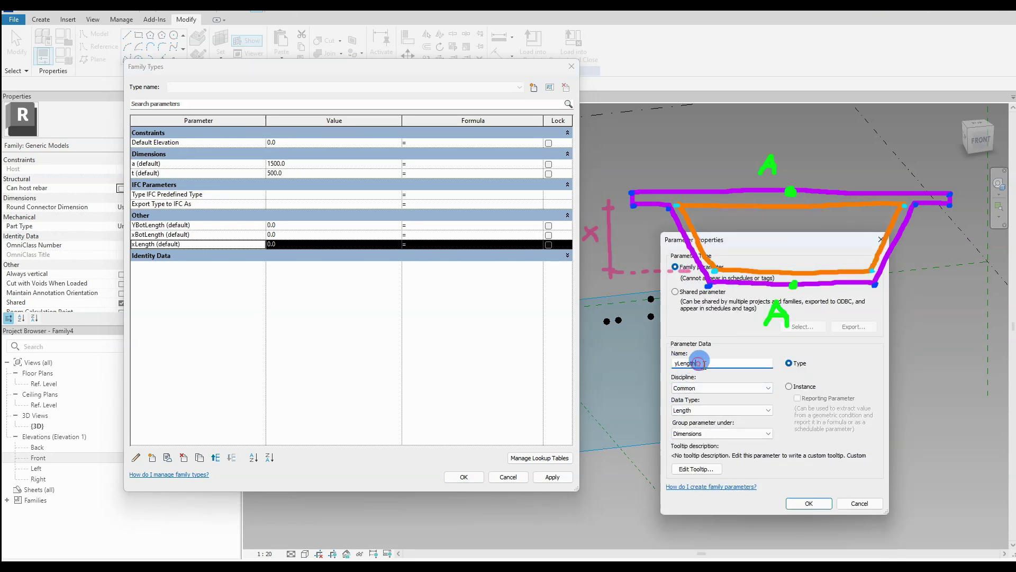
pyautogui.click(789, 386)
pyautogui.click(720, 433)
pyautogui.press('o')
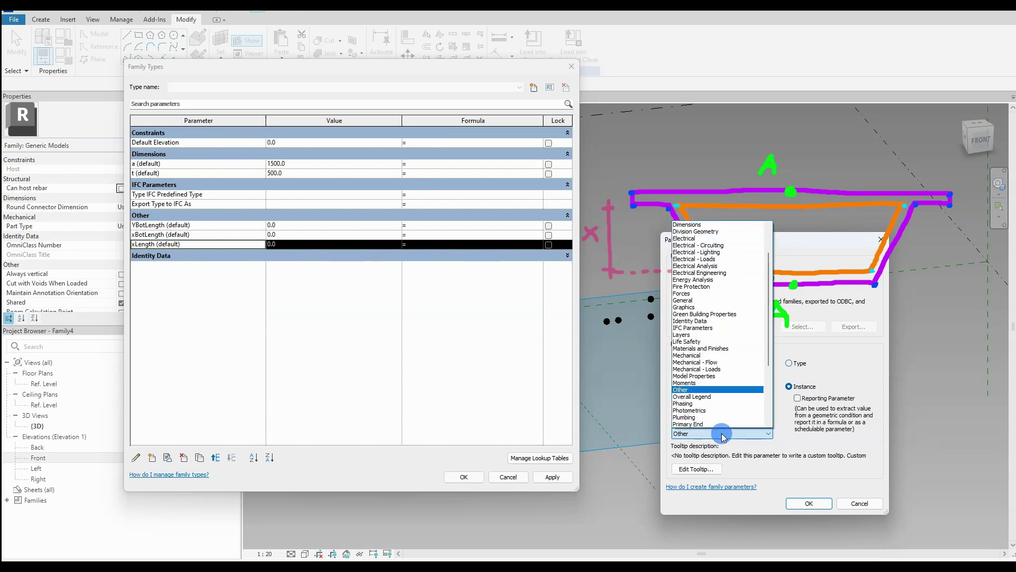
pyautogui.click(723, 434)
pyautogui.click(803, 504)
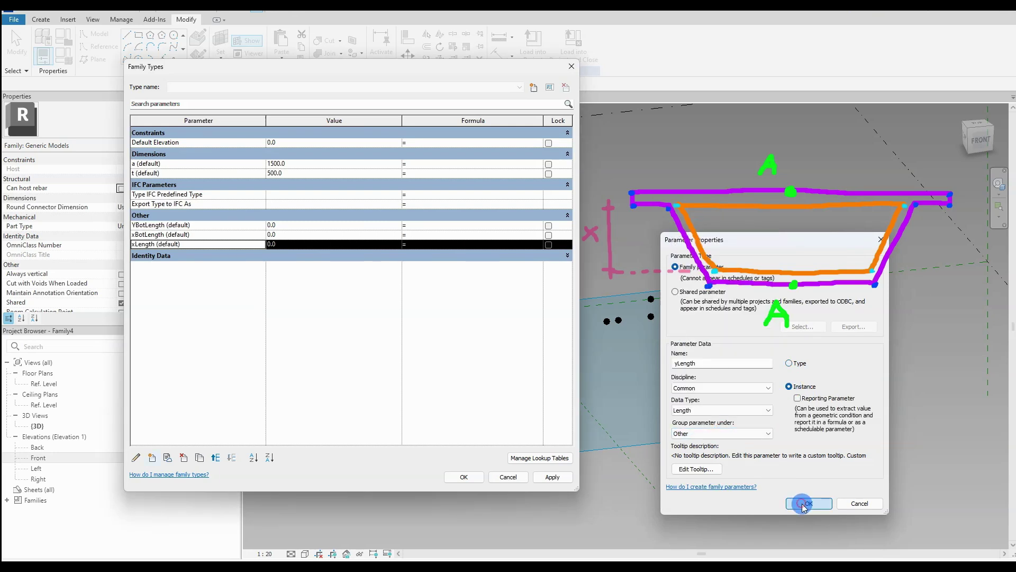
# Add instance parameters xa and xt/2, grouped under Other.
pyautogui.click(152, 457)
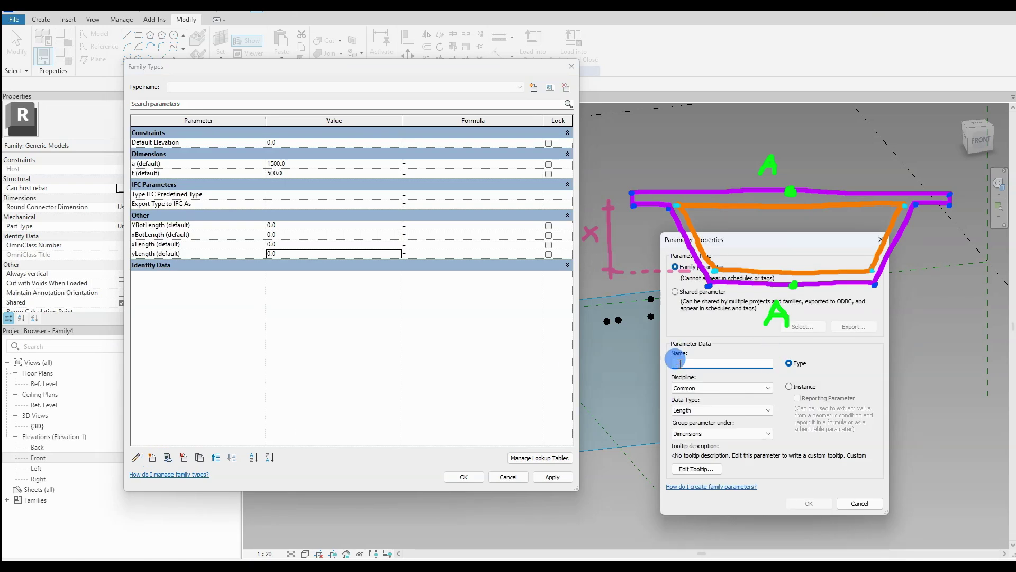
pyautogui.click(789, 387)
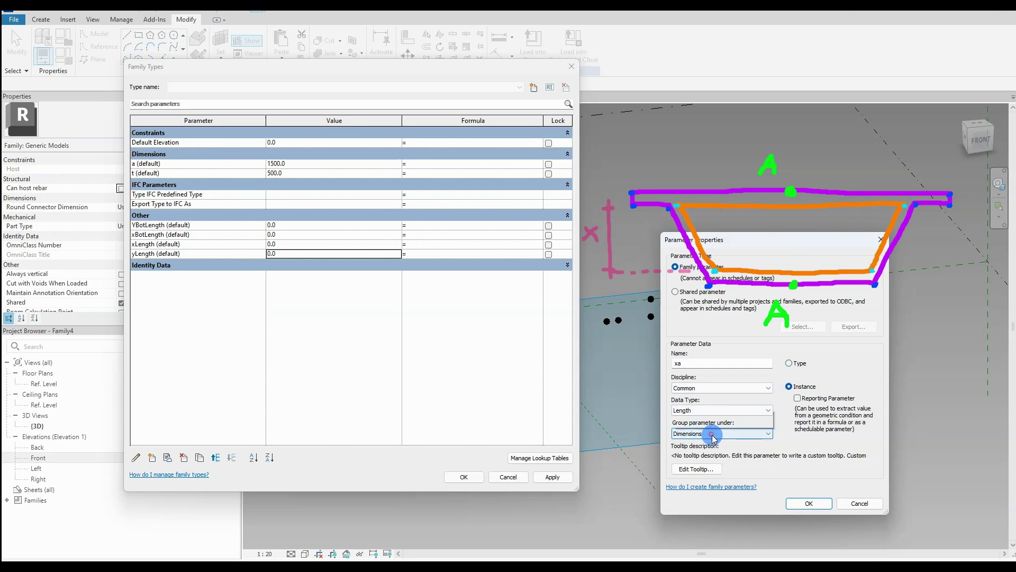
pyautogui.click(715, 433)
pyautogui.press('o')
pyautogui.click(714, 434)
pyautogui.click(809, 503)
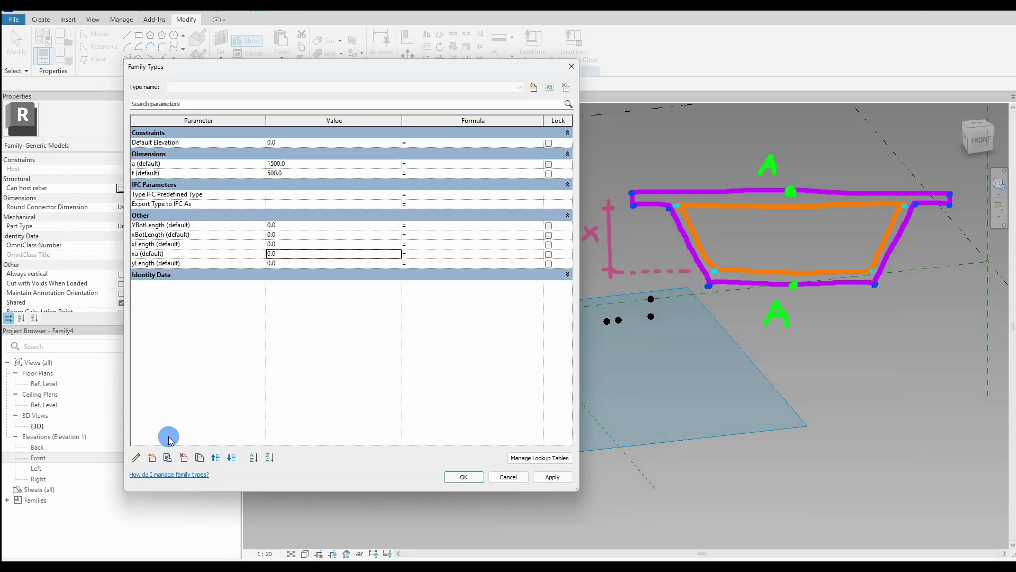
pyautogui.click(152, 457)
pyautogui.write('xt/2')
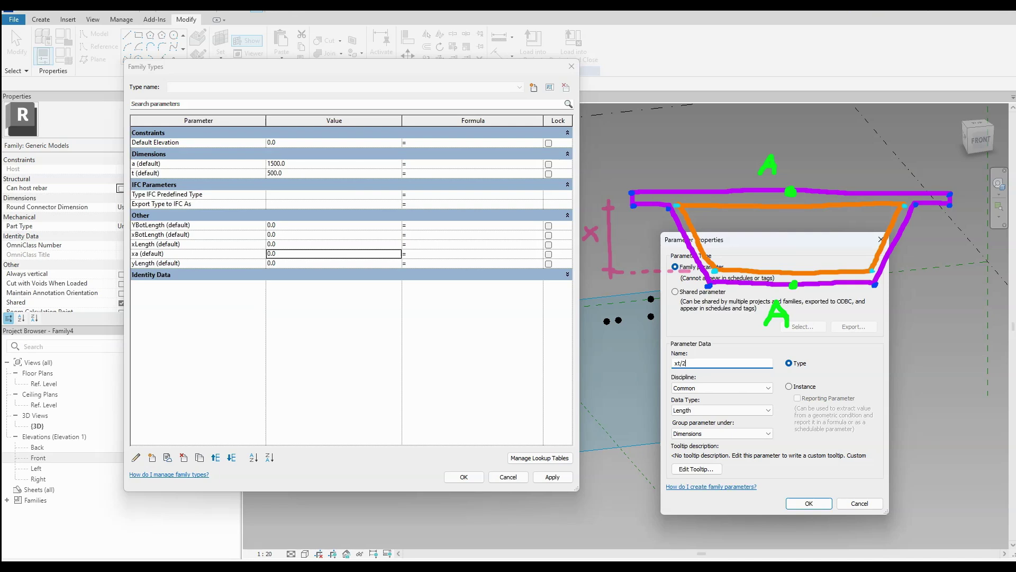
pyautogui.click(789, 386)
pyautogui.click(740, 433)
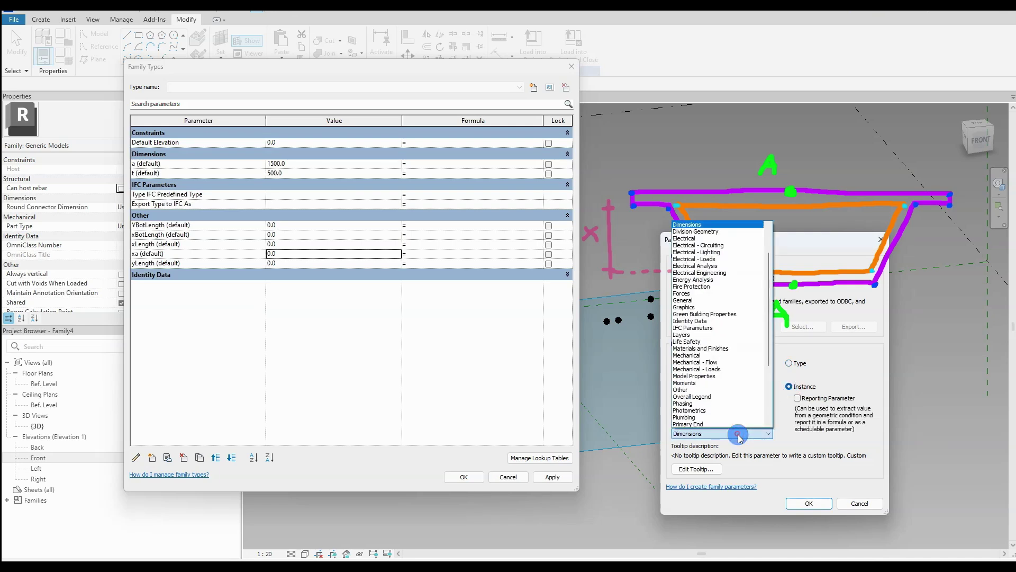
pyautogui.click(683, 390)
pyautogui.click(809, 503)
# Add instance parameters yt/2 and xt, grouped under Other.
pyautogui.click(152, 457)
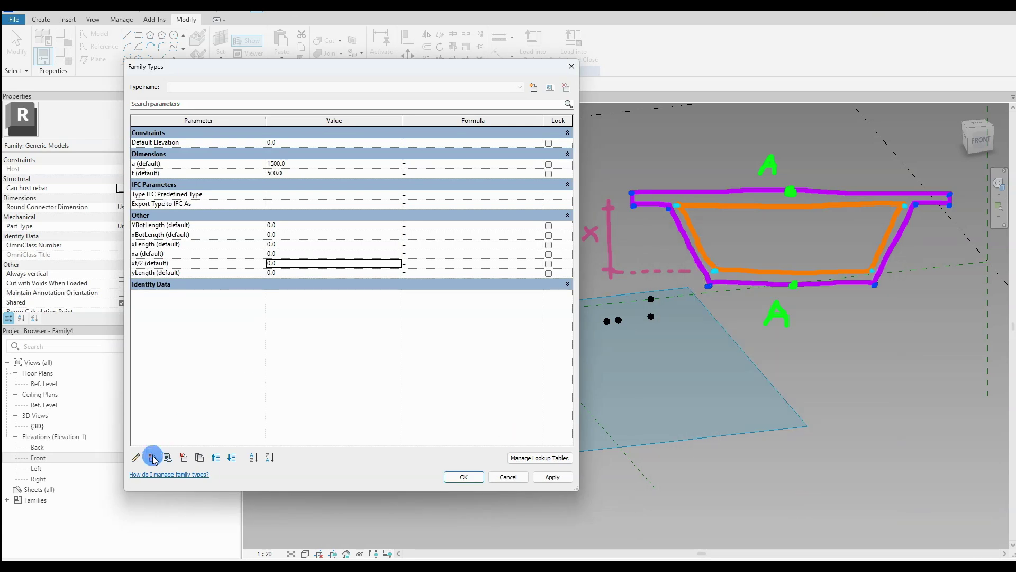
pyautogui.click(683, 411)
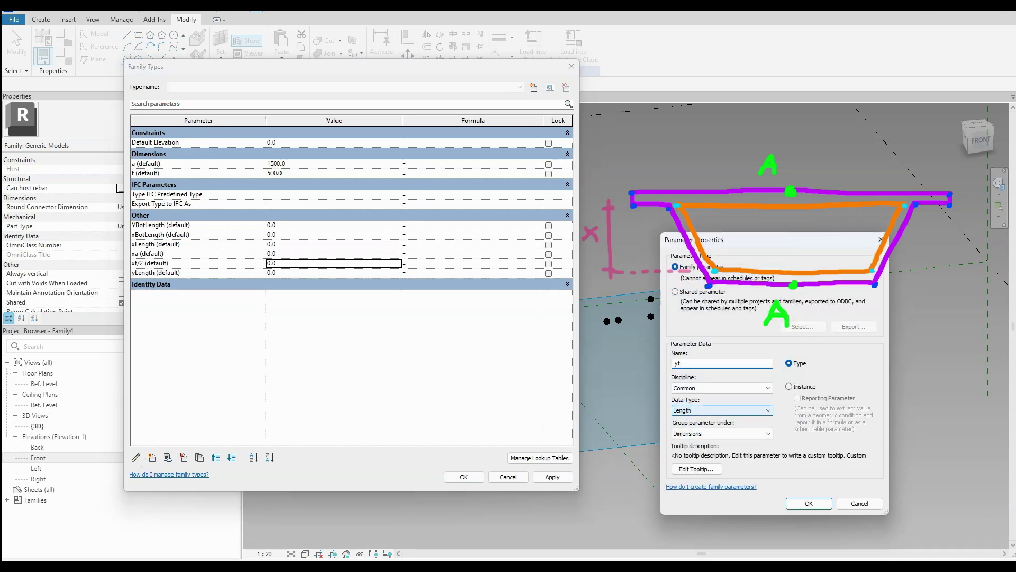
pyautogui.click(789, 386)
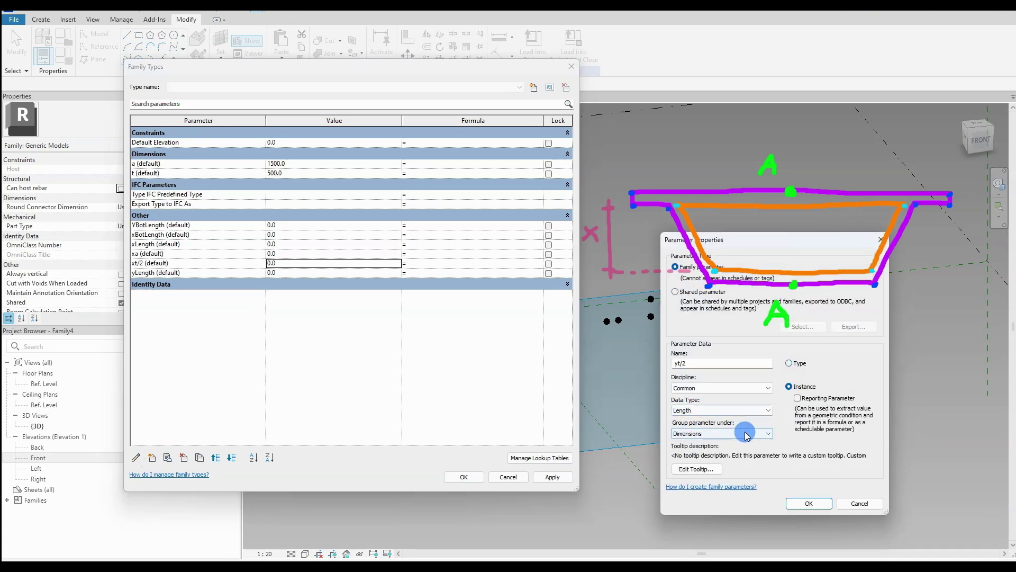
pyautogui.click(744, 433)
pyautogui.click(746, 436)
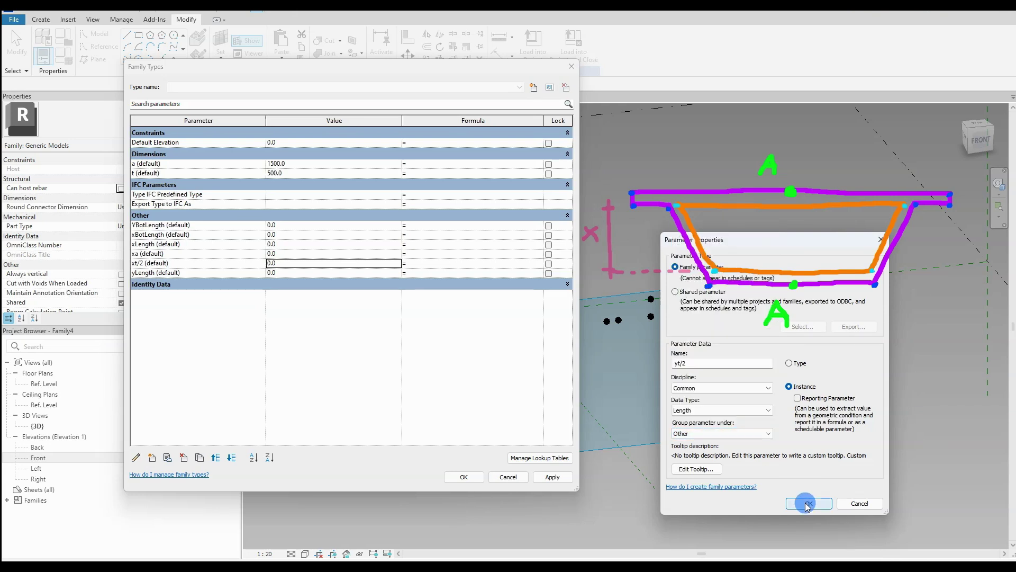
pyautogui.click(807, 503)
pyautogui.click(152, 457)
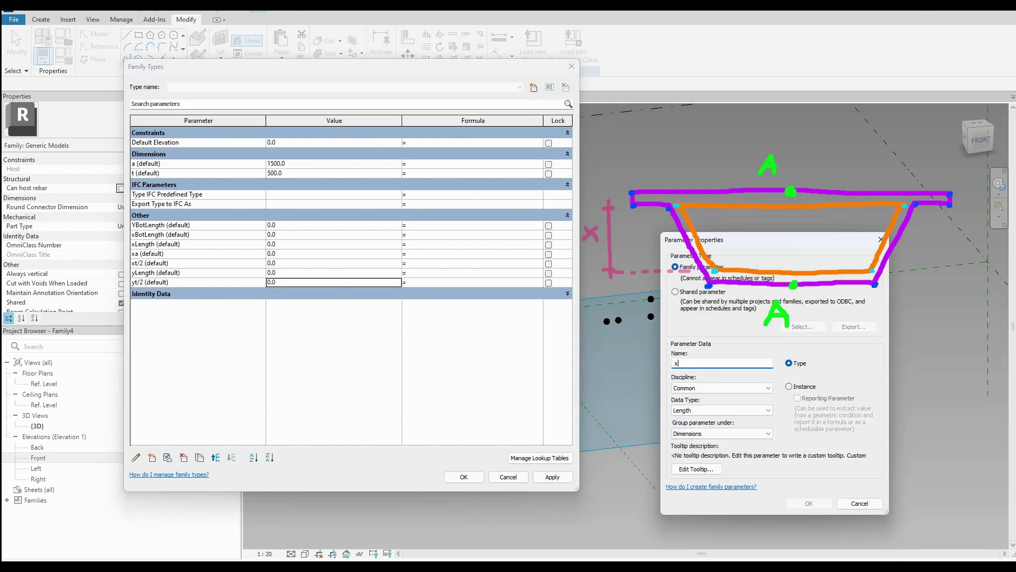
pyautogui.write('x')
pyautogui.click(790, 387)
pyautogui.click(718, 433)
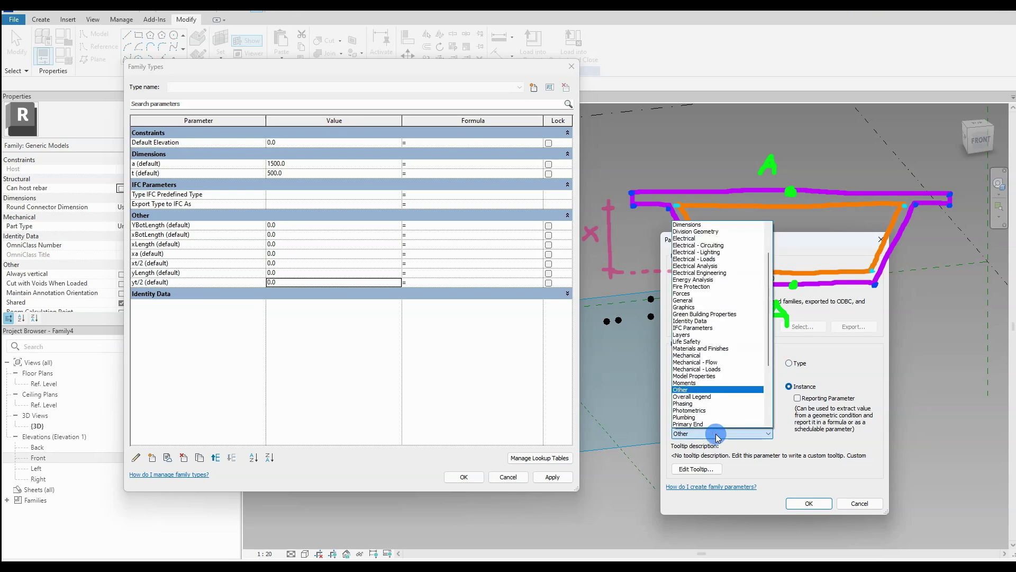
pyautogui.click(718, 434)
pyautogui.click(808, 503)
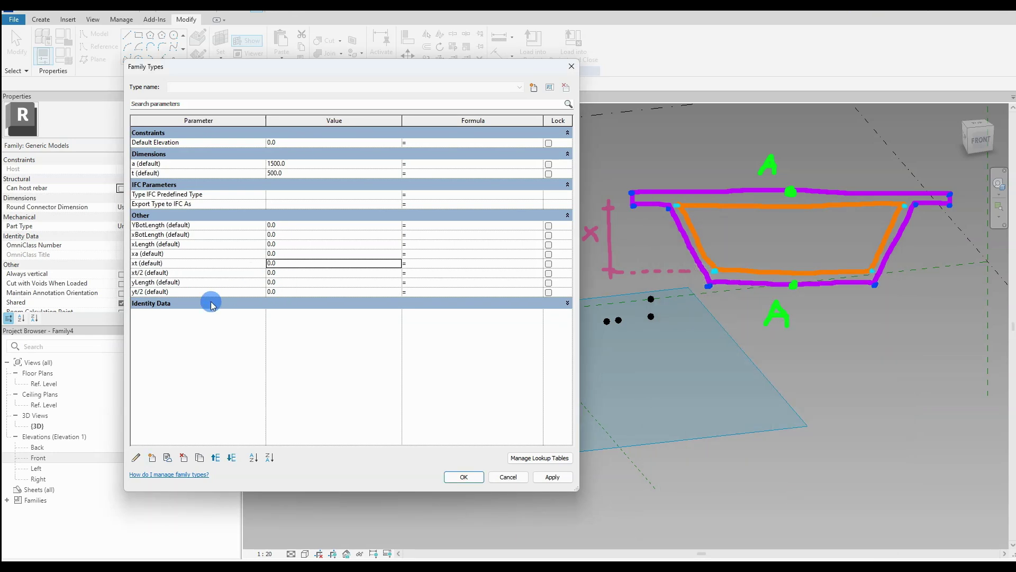
# Enter the xBotLength formula and set YBotLength to a * 2 * -1, then apply.
pyautogui.click(430, 225)
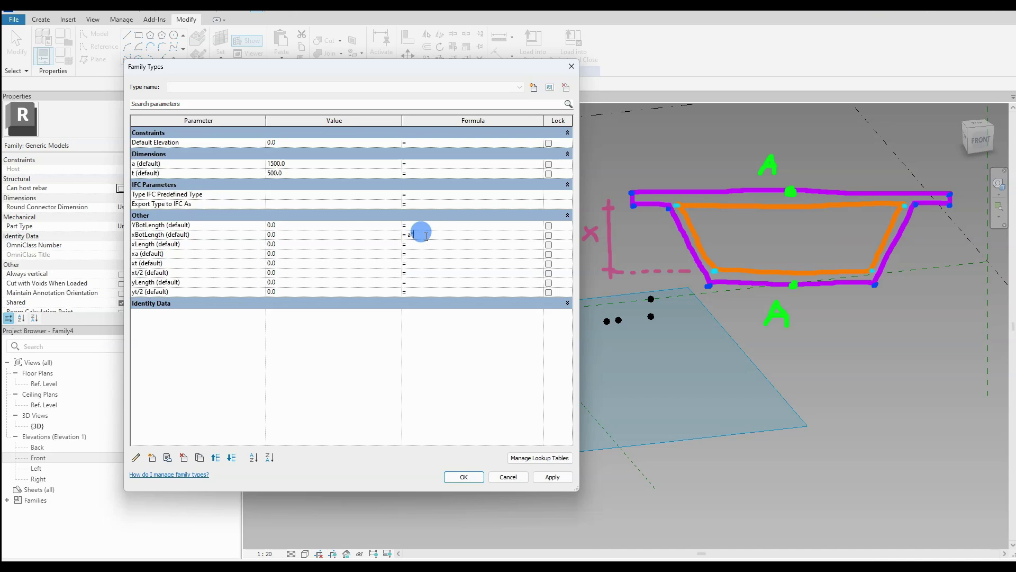
pyautogui.click(433, 229)
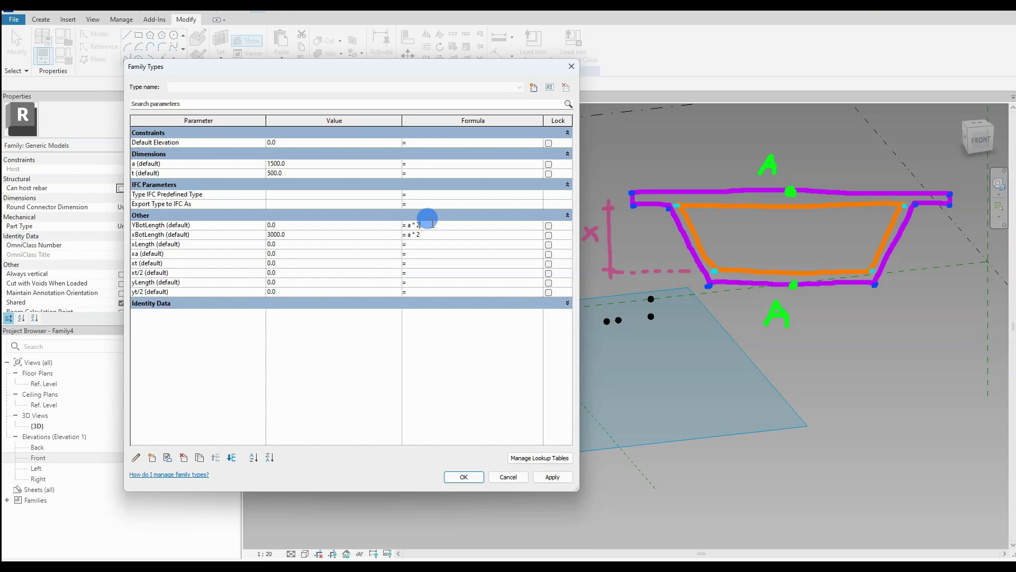
pyautogui.write('a * 2 * -1')
pyautogui.click(552, 477)
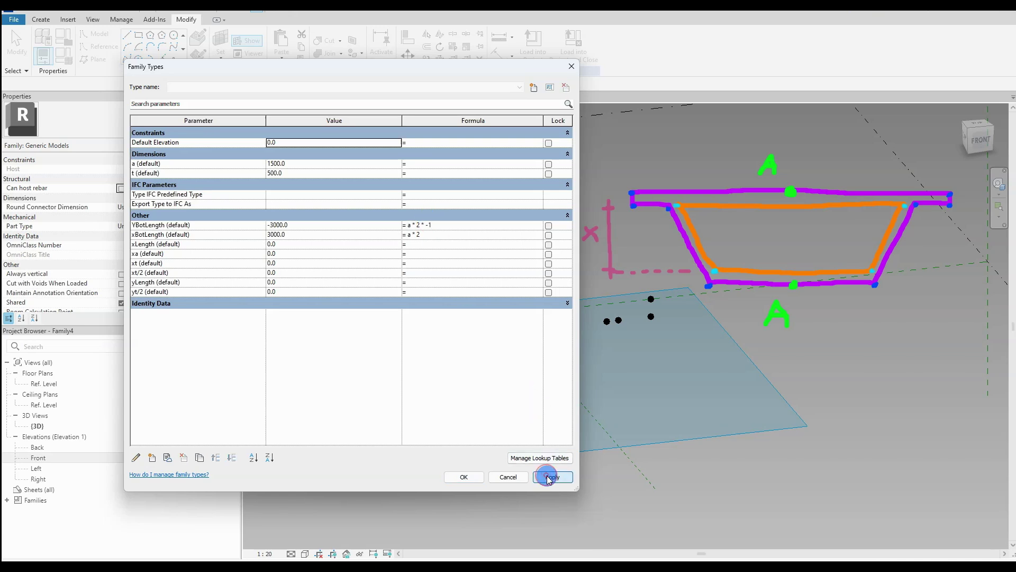
# Set xt to t * -1, give yt/2 and xt/2 the formula t / 2, and apply.
pyautogui.click(407, 234)
pyautogui.moveTo(404, 234)
pyautogui.mouseDown()
pyautogui.moveTo(446, 233)
pyautogui.moveTo(401, 243)
pyautogui.mouseUp()
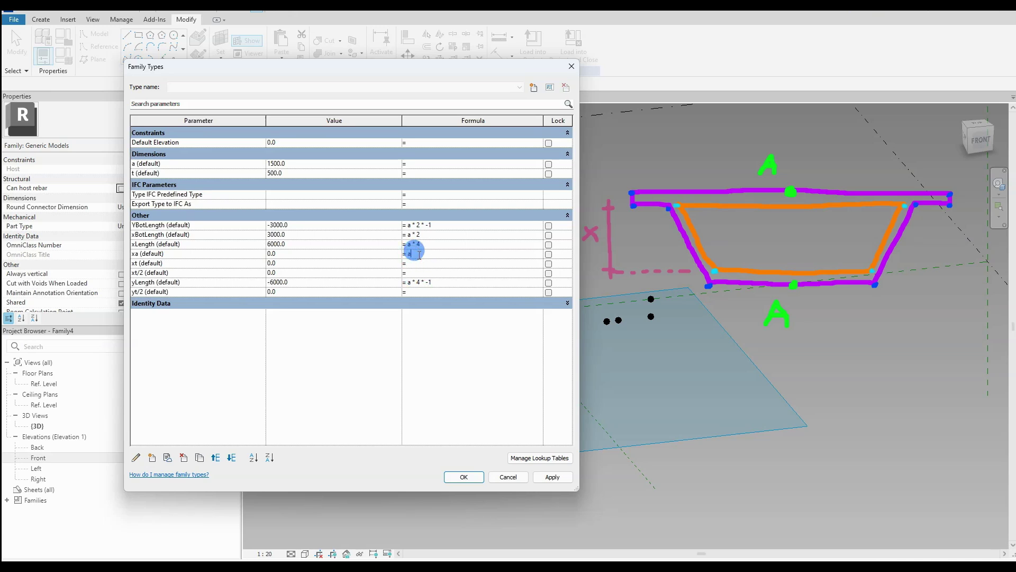
pyautogui.click(435, 264)
pyautogui.write('t')
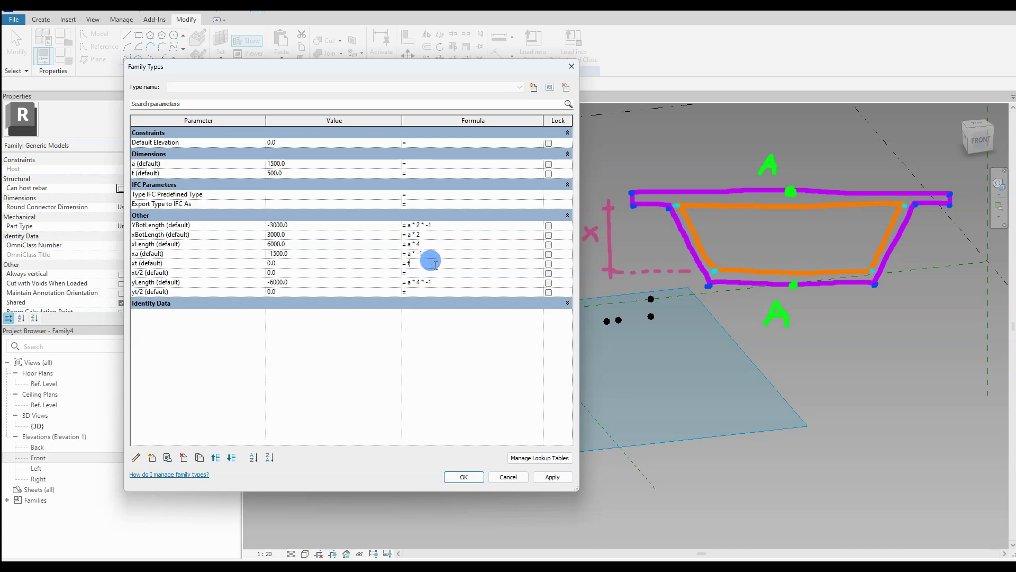
pyautogui.write(' * -1')
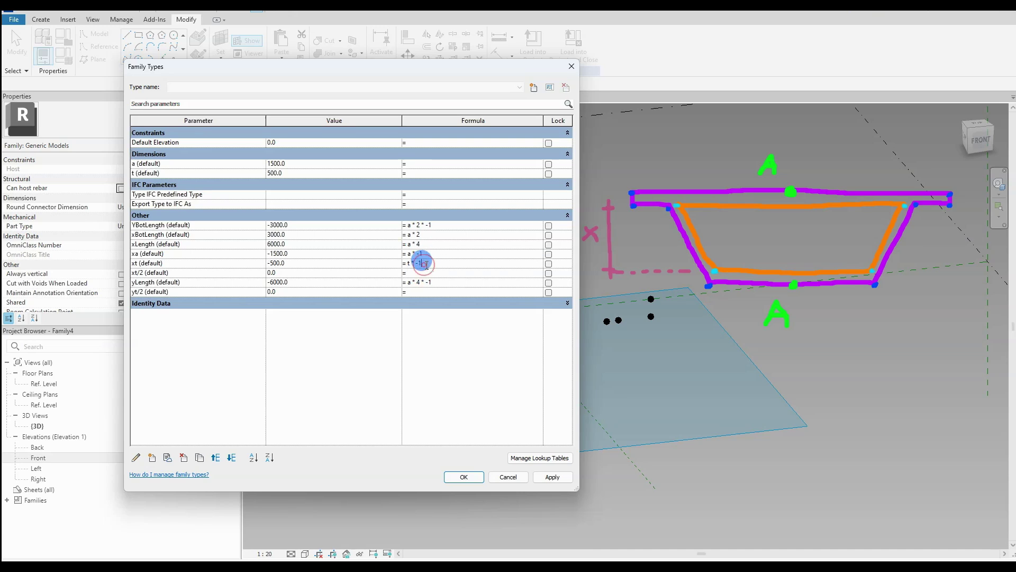
pyautogui.click(423, 292)
pyautogui.write('t * -1')
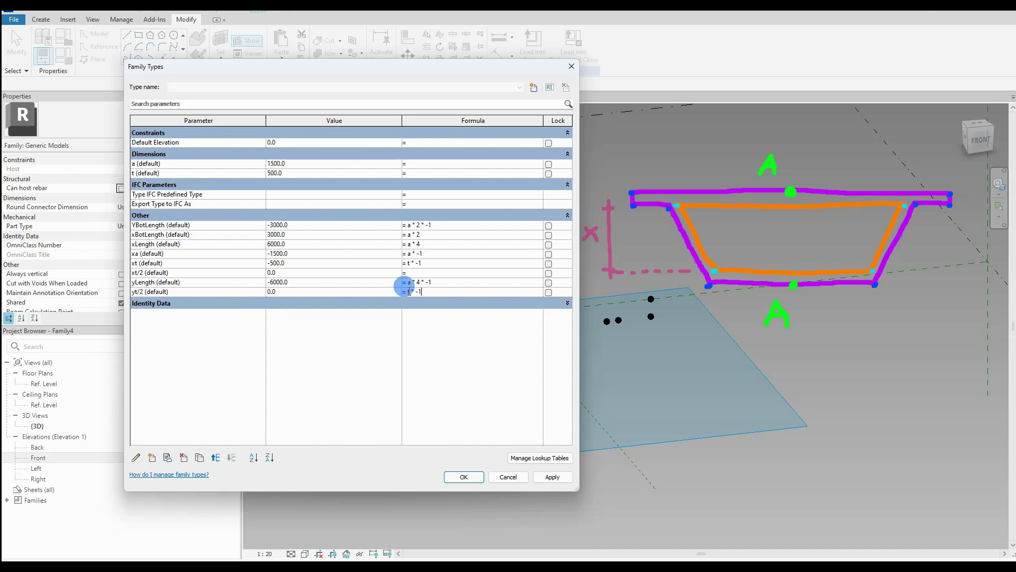
pyautogui.click(441, 274)
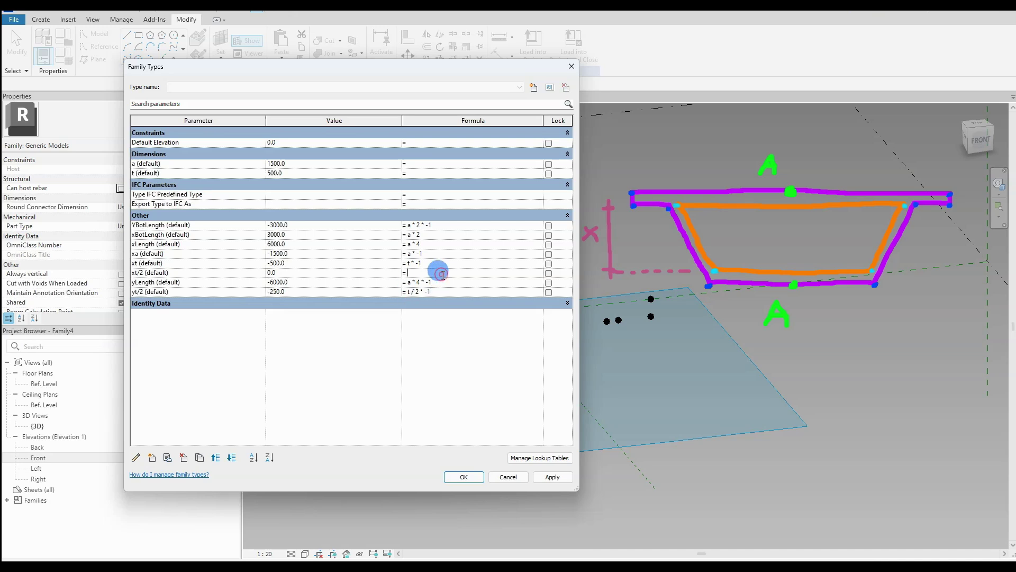
pyautogui.moveTo(451, 292); pyautogui.dragTo(390, 293)
pyautogui.hotkey('ctrl', 'c')
pyautogui.click(416, 274)
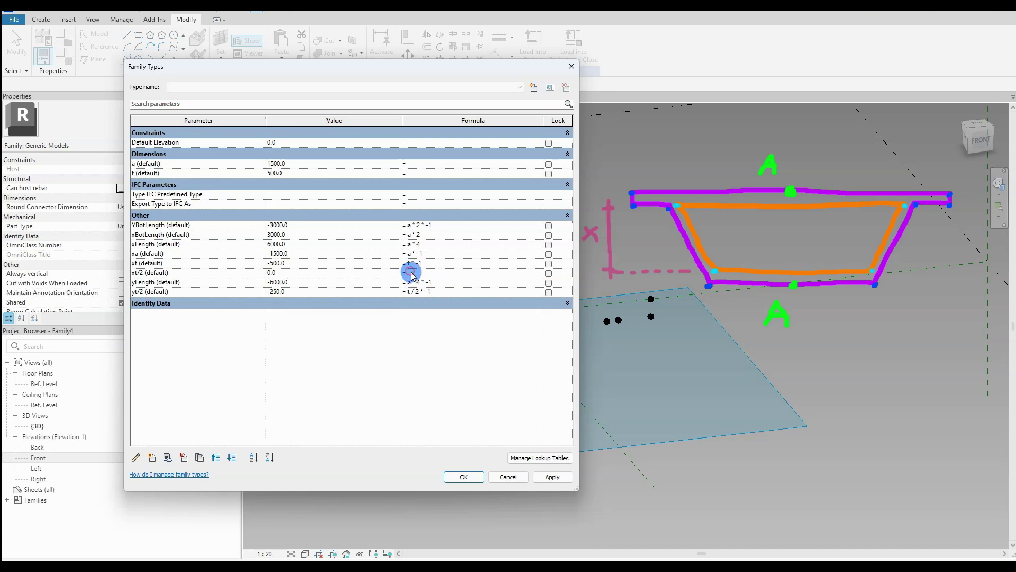
pyautogui.hotkey('ctrl', 'v')
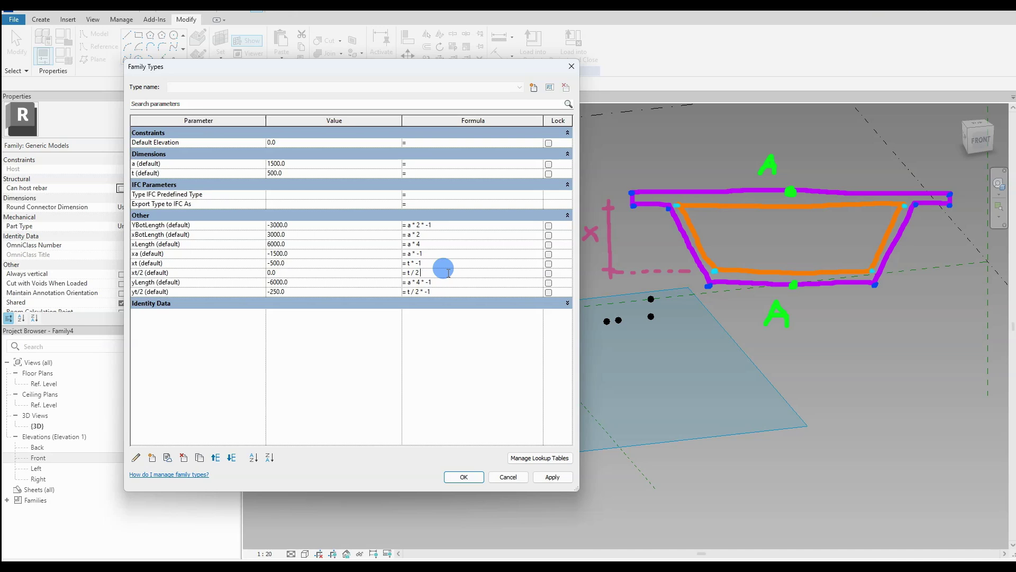
pyautogui.click(545, 476)
# Close Family Types and link two hosted point offsets to YBotLength and xBotLength.
pyautogui.click(455, 477)
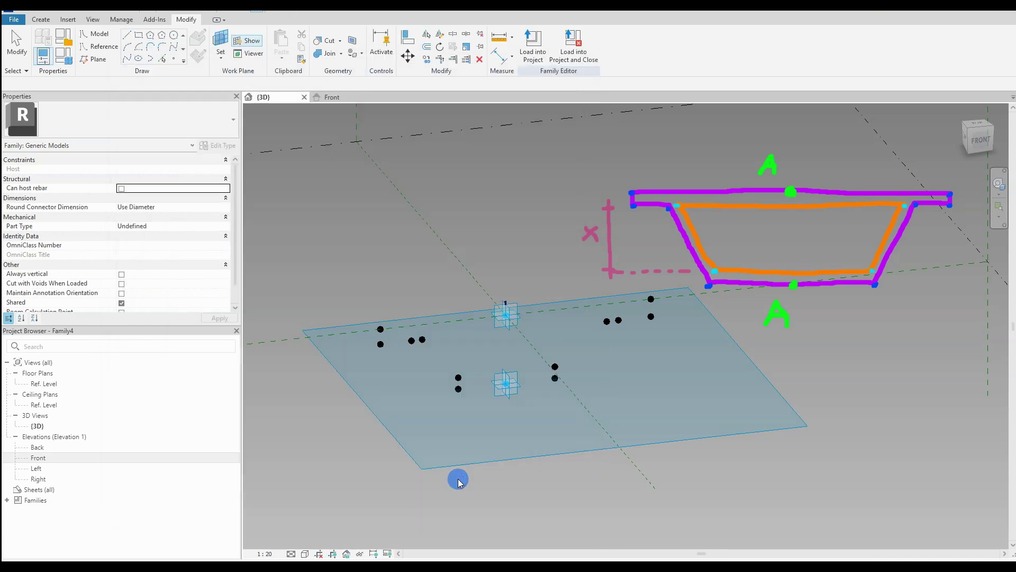
pyautogui.click(382, 329)
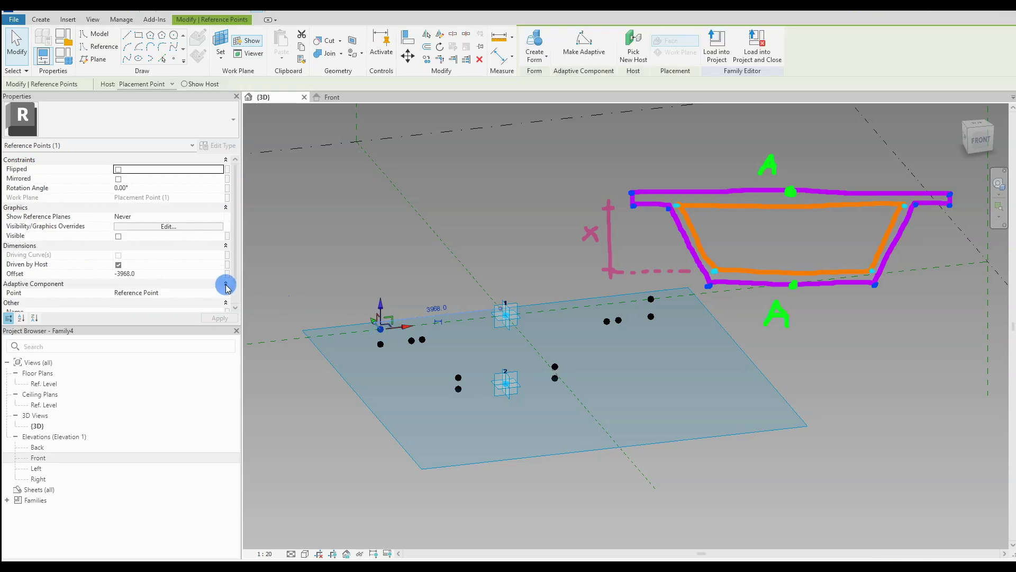
pyautogui.click(227, 273)
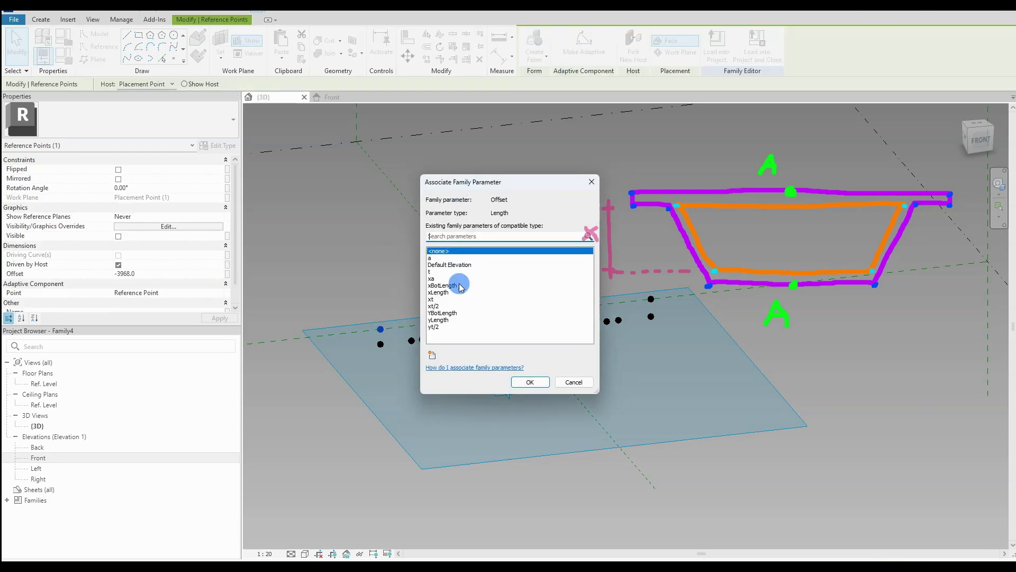
pyautogui.click(445, 312)
pyautogui.click(530, 381)
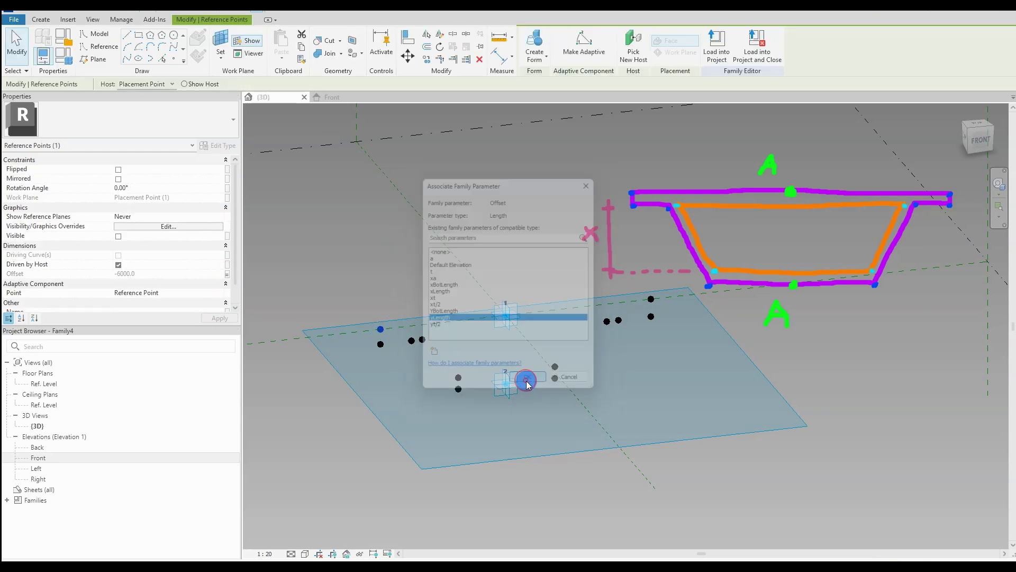
pyautogui.click(651, 300)
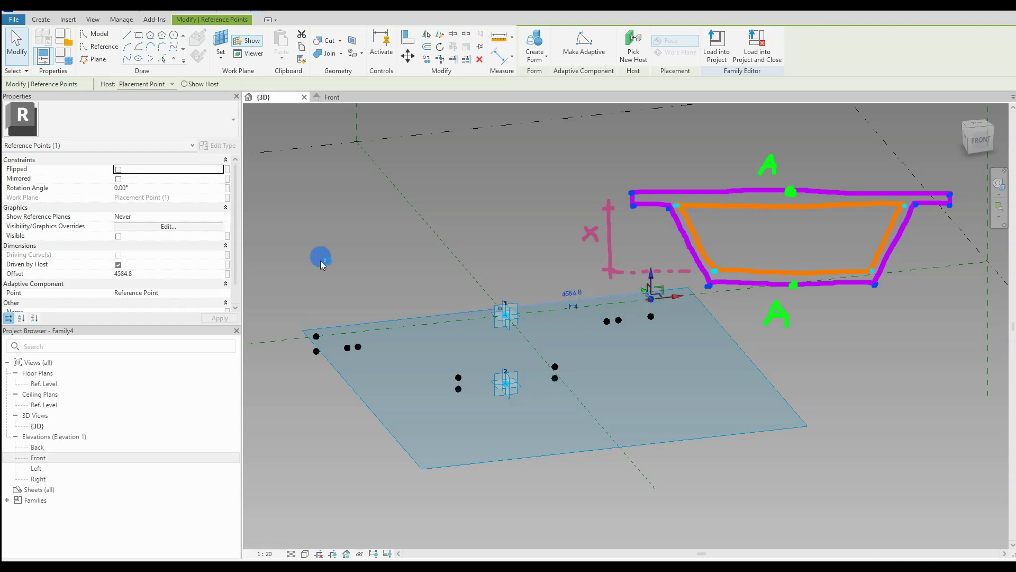
pyautogui.click(227, 273)
pyautogui.click(455, 286)
pyautogui.click(530, 382)
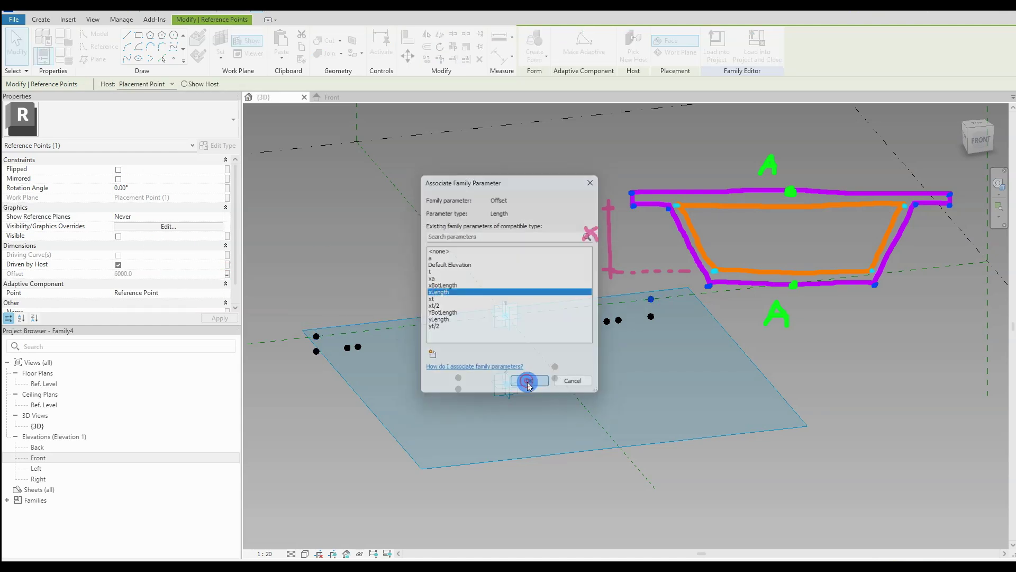
# Link the next three hosted point offsets to yLength, xBotLength and t.
pyautogui.click(447, 392)
pyautogui.click(226, 274)
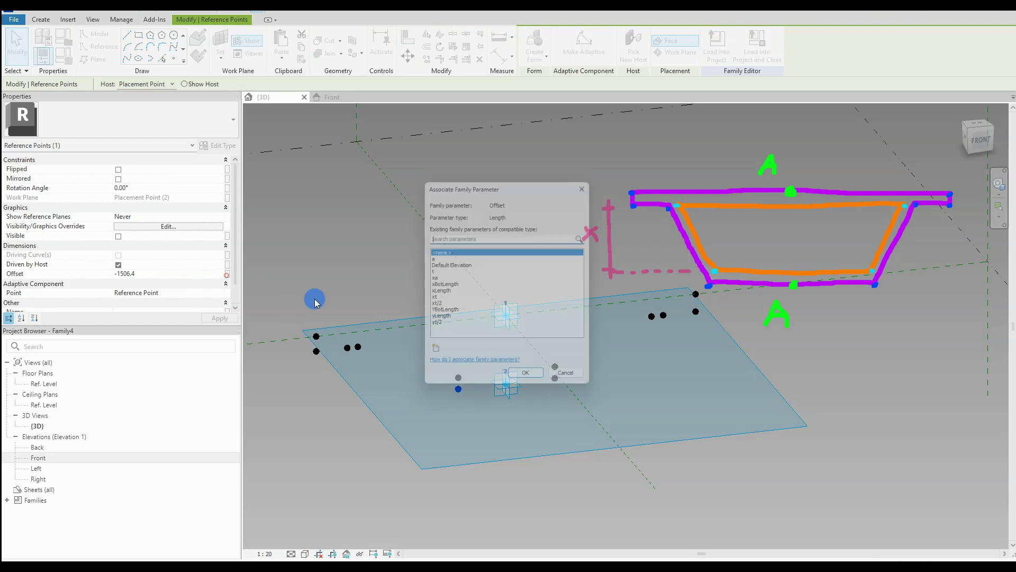
pyautogui.click(454, 320)
pyautogui.click(530, 382)
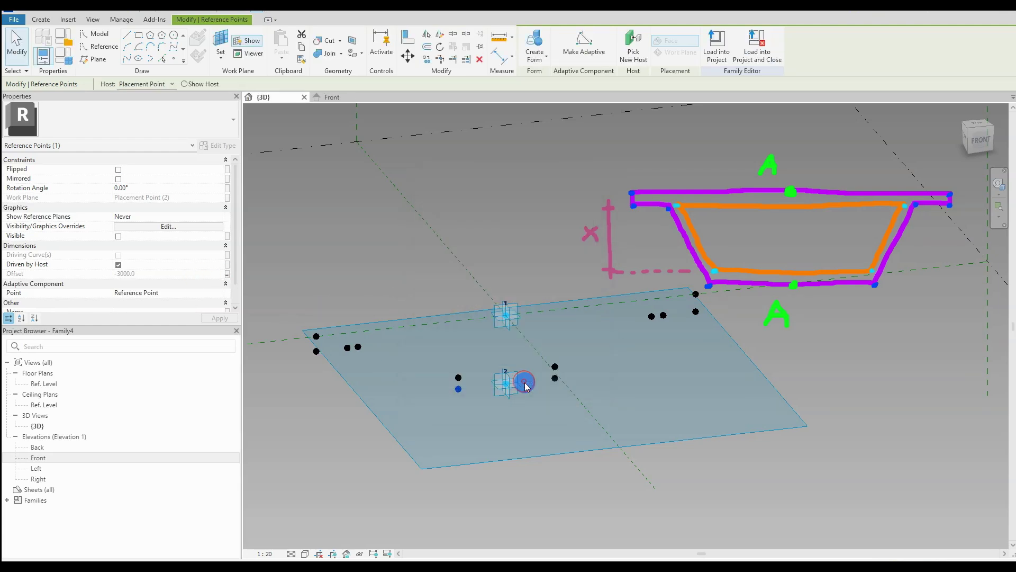
pyautogui.click(430, 350)
pyautogui.click(226, 274)
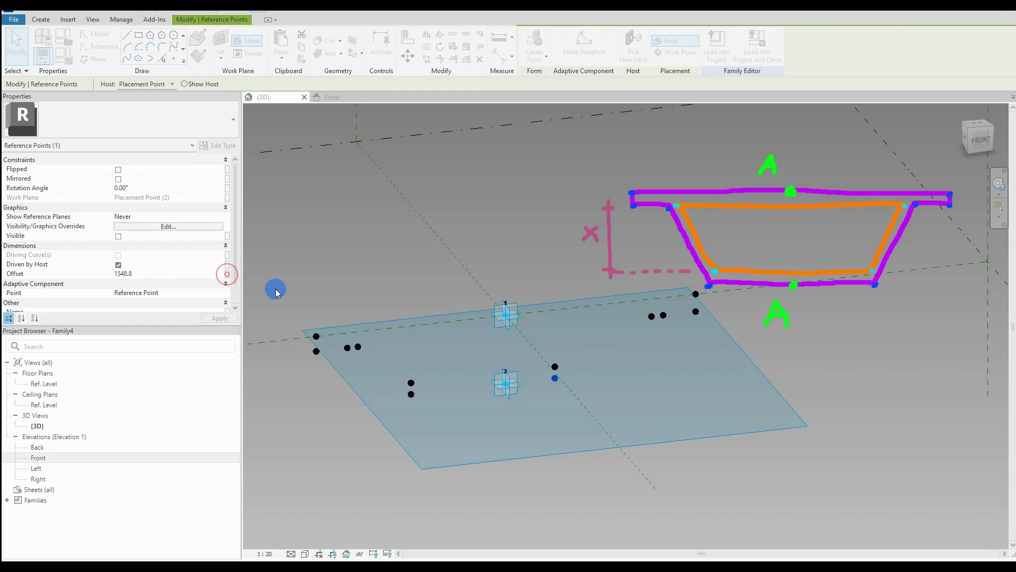
pyautogui.click(444, 286)
pyautogui.click(527, 383)
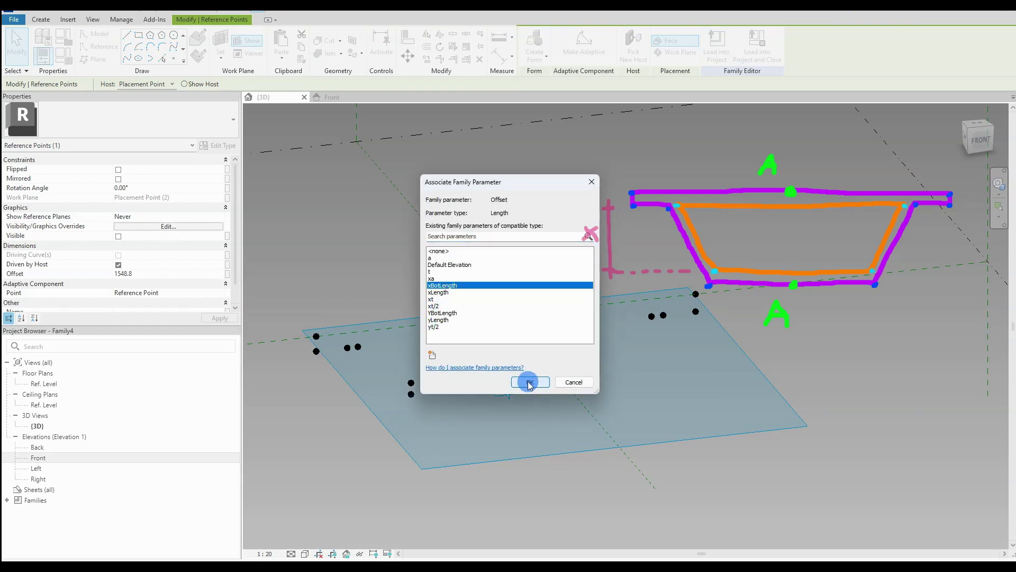
pyautogui.click(411, 382)
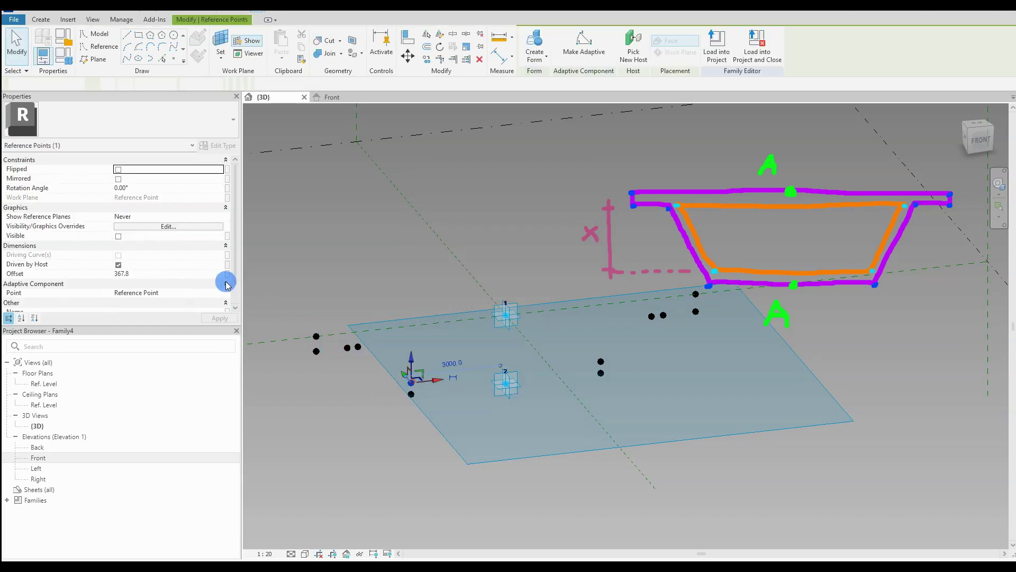
pyautogui.click(227, 274)
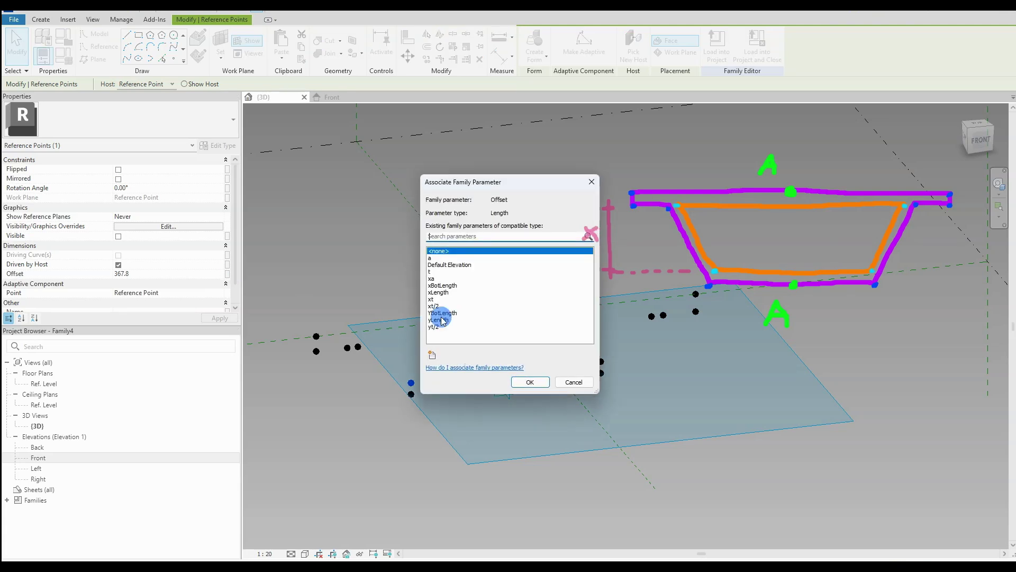
pyautogui.click(434, 272)
pyautogui.click(529, 382)
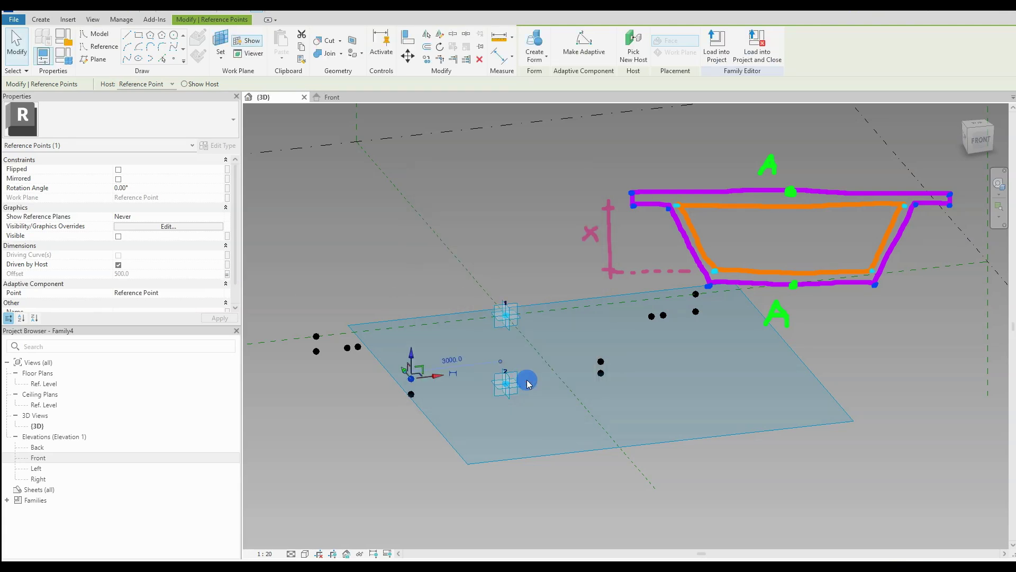
# Link three more hosted point offsets to t, xLength and xt.
pyautogui.click(600, 362)
pyautogui.click(227, 273)
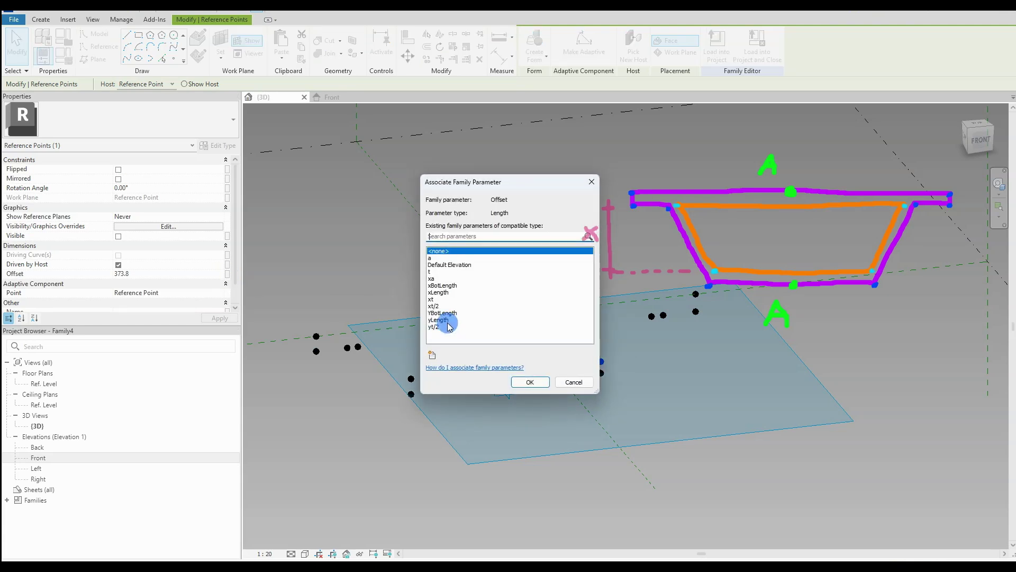
pyautogui.click(431, 271)
pyautogui.click(529, 382)
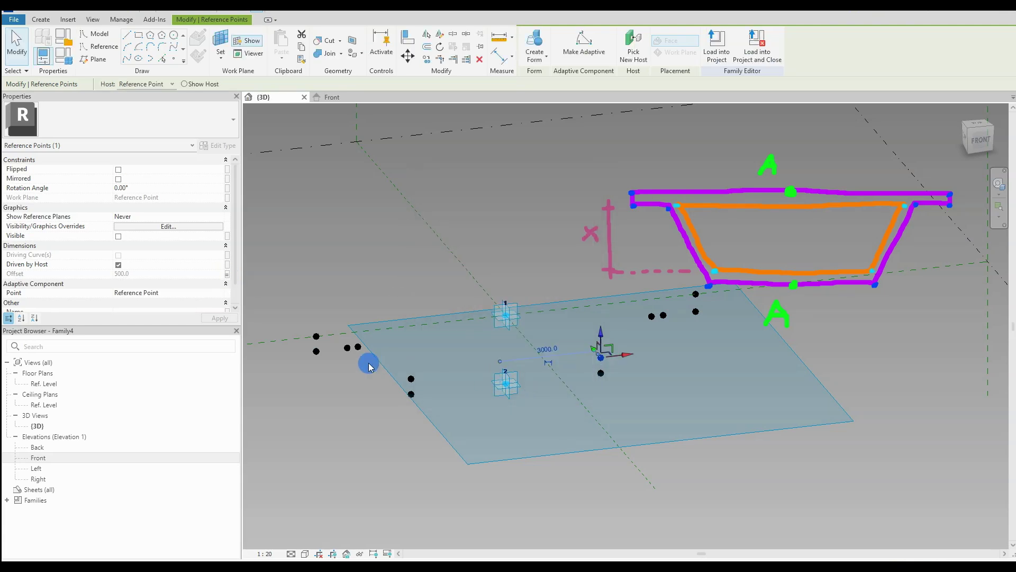
pyautogui.click(344, 363)
pyautogui.click(317, 352)
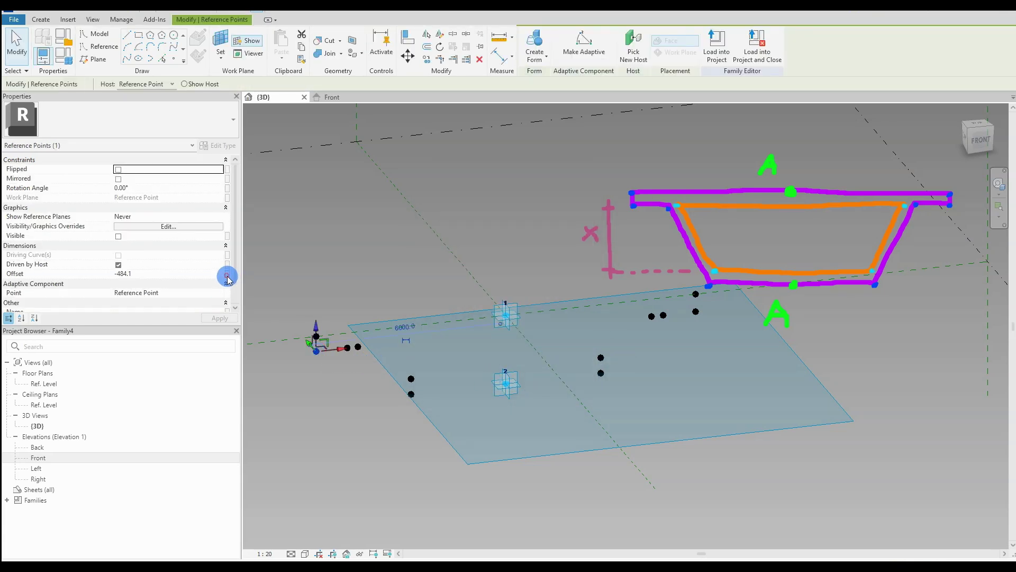
pyautogui.click(228, 276)
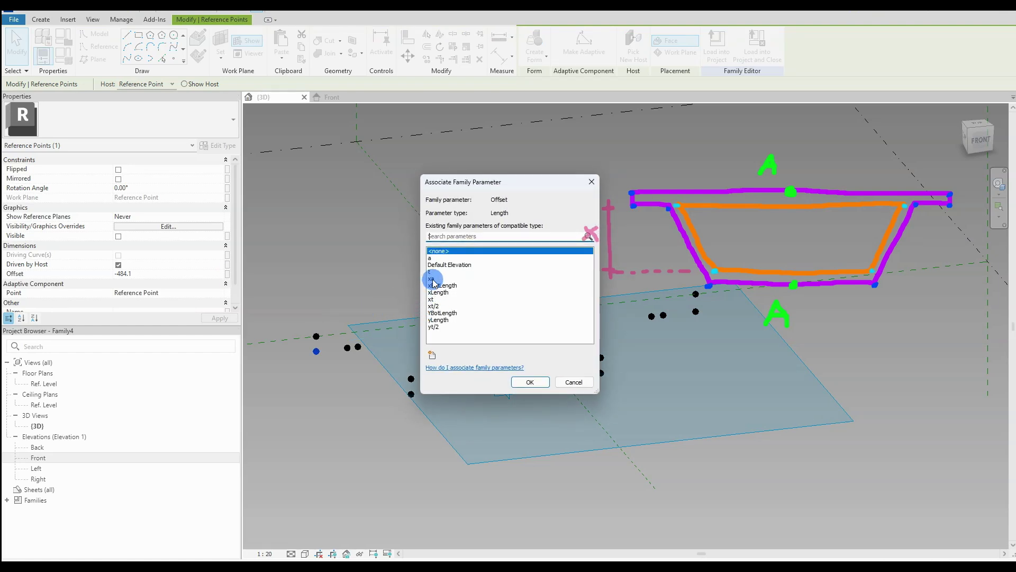
pyautogui.click(444, 294)
pyautogui.click(530, 381)
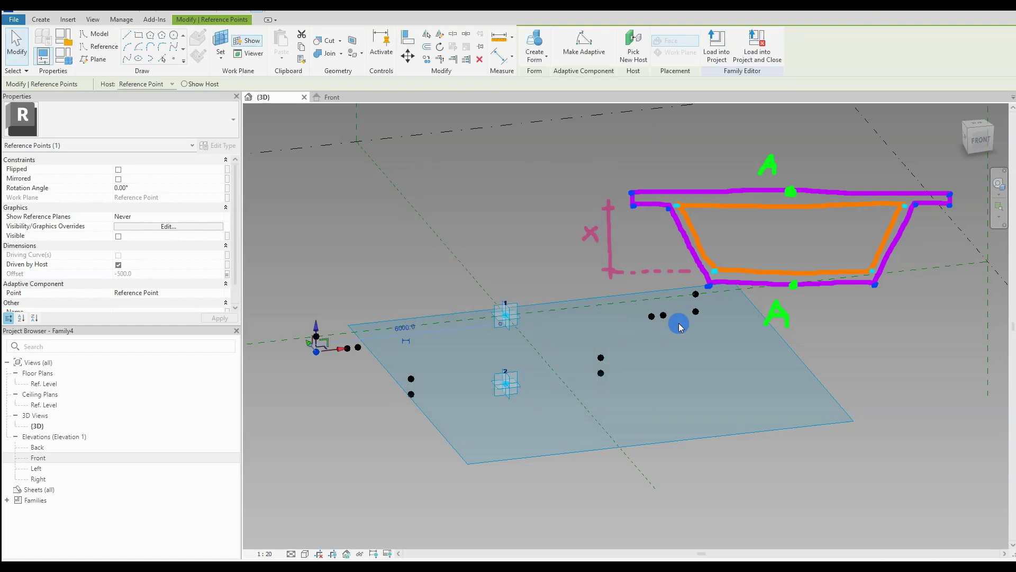
pyautogui.click(694, 311)
pyautogui.click(222, 276)
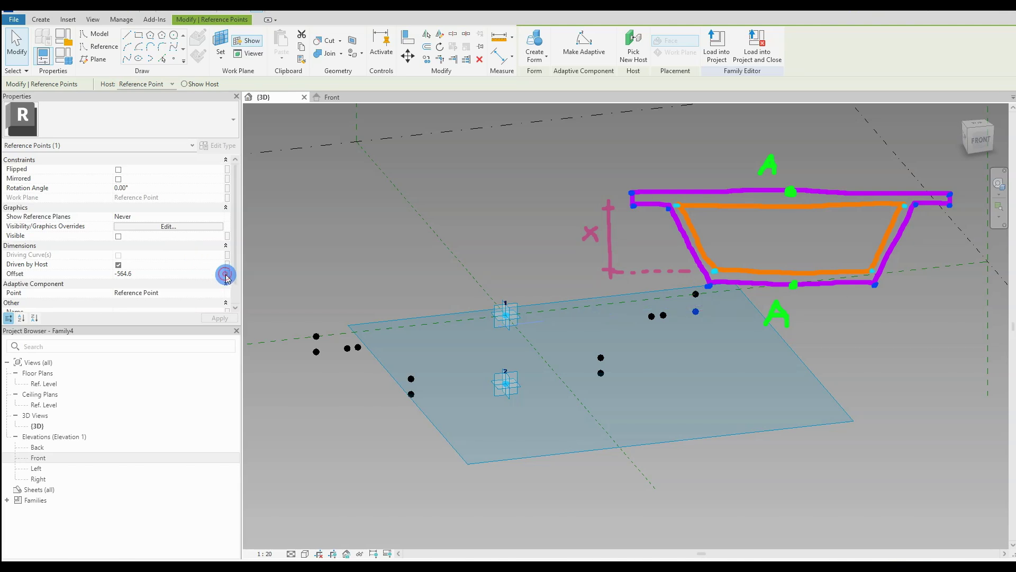
pyautogui.click(447, 299)
pyautogui.click(526, 382)
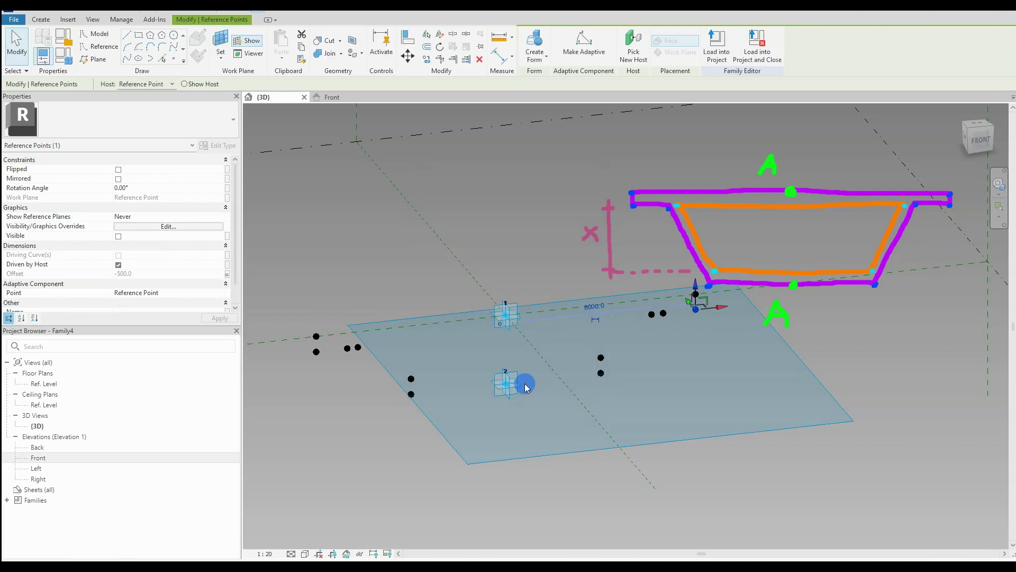
# Link three more point offsets: two to t and one to another length parameter.
pyautogui.click(351, 397)
pyautogui.click(347, 348)
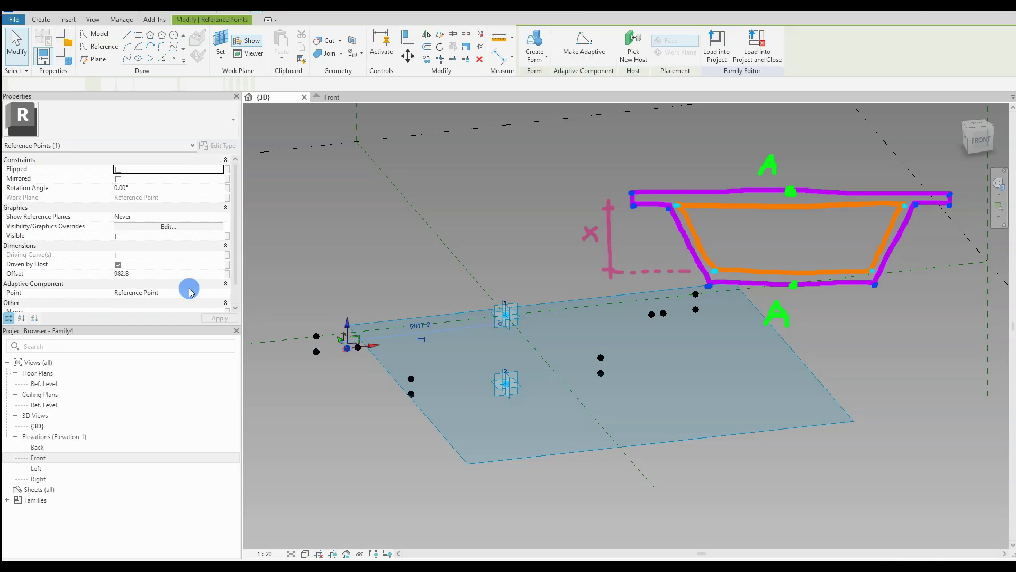
pyautogui.click(223, 274)
pyautogui.click(431, 272)
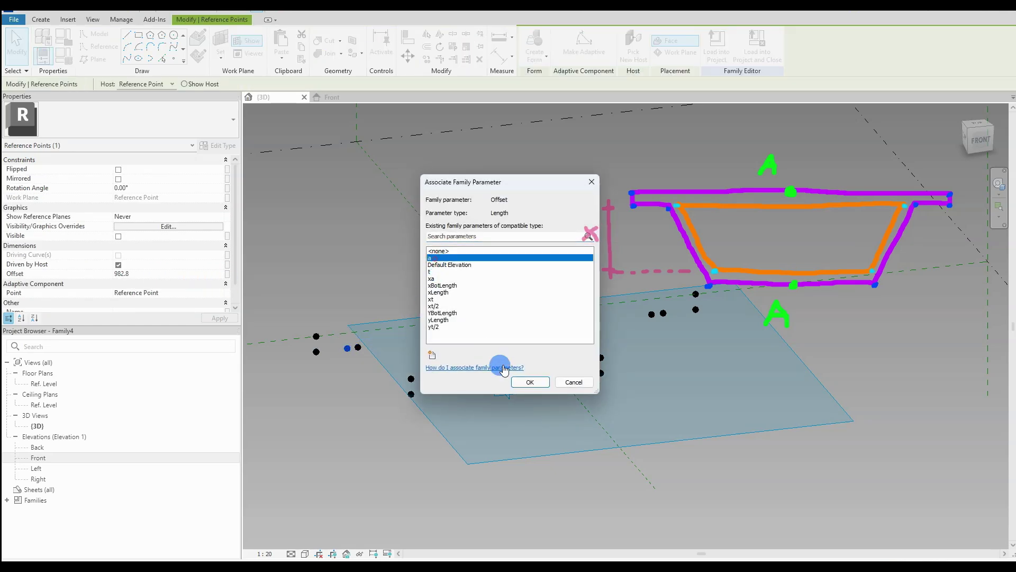
pyautogui.click(530, 382)
pyautogui.click(663, 314)
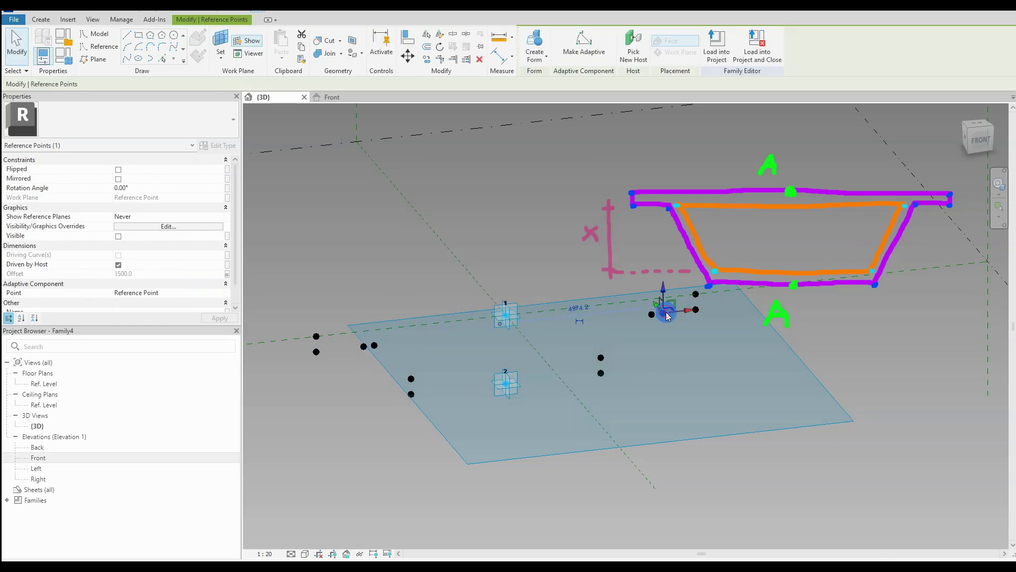
pyautogui.click(227, 273)
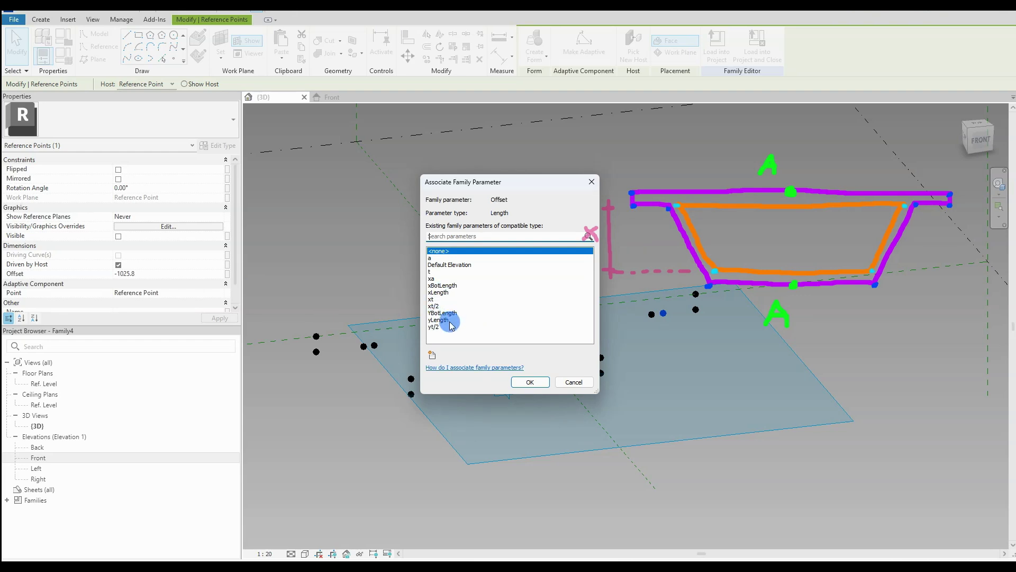
pyautogui.click(436, 285)
pyautogui.click(530, 382)
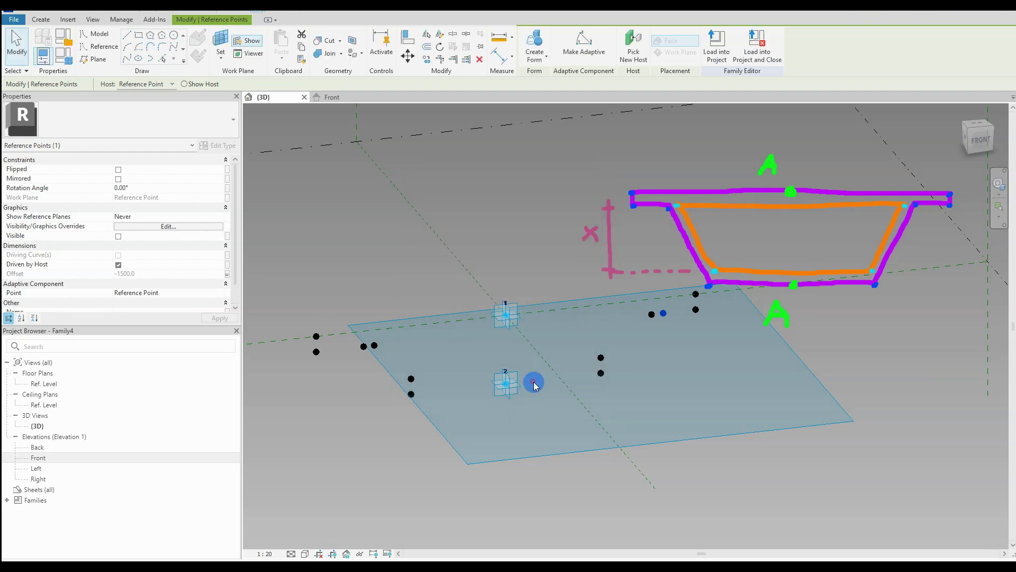
pyautogui.click(375, 369)
pyautogui.click(373, 348)
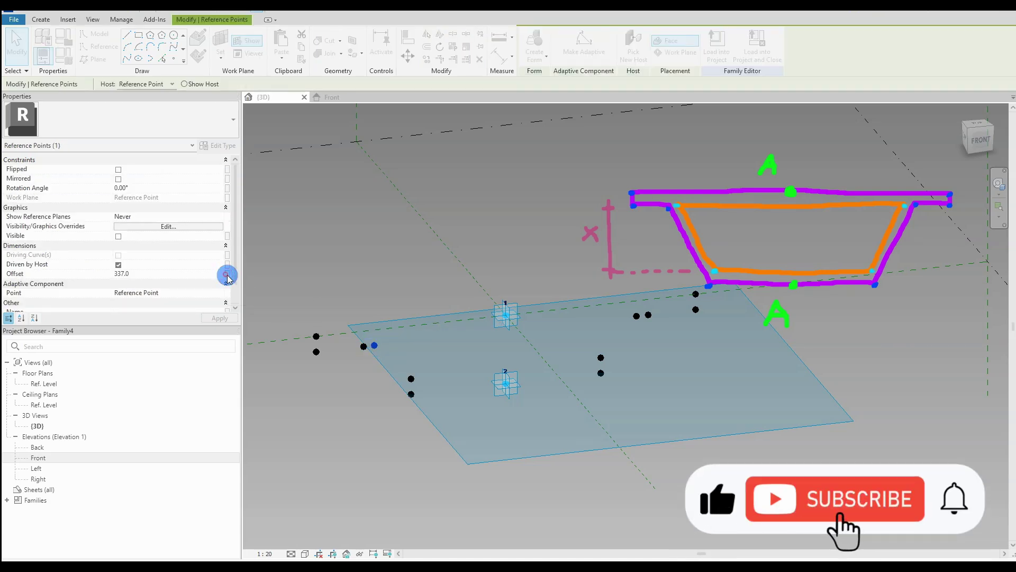
pyautogui.click(227, 276)
pyautogui.click(434, 271)
pyautogui.click(524, 381)
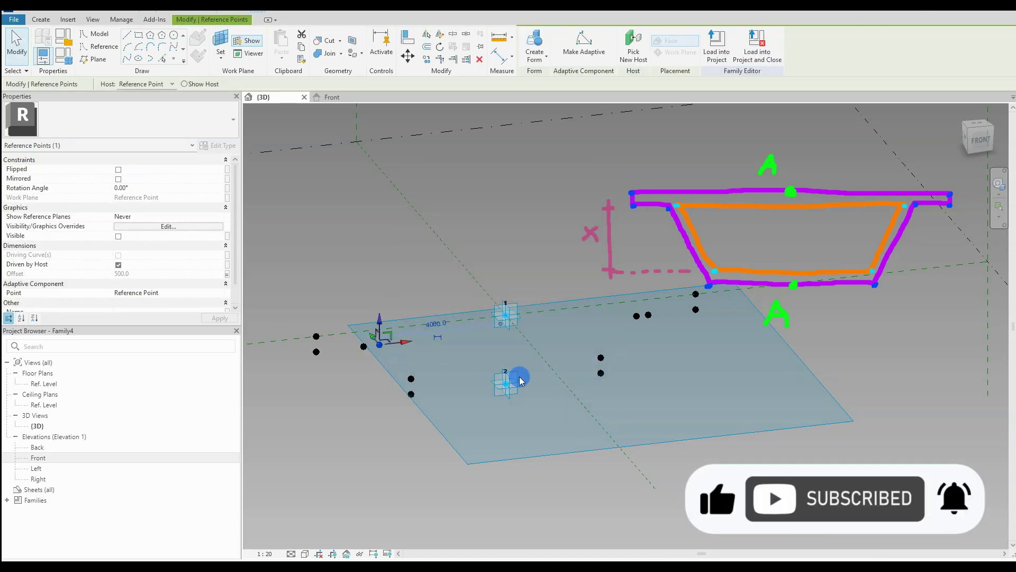
# Link the next point's offset to xt, then box-select the two points at the plane's left.
pyautogui.click(227, 275)
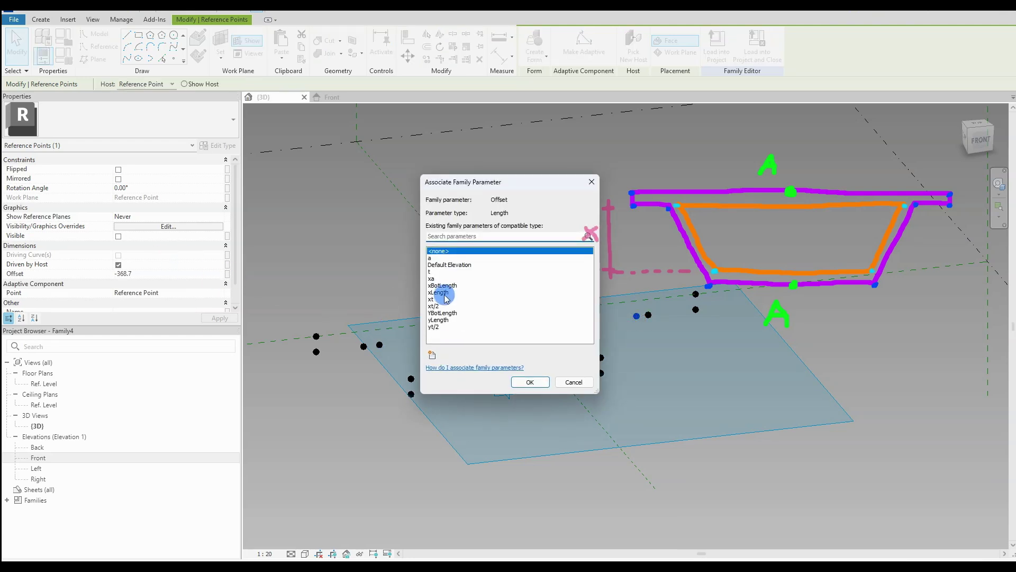
pyautogui.click(447, 303)
pyautogui.click(528, 382)
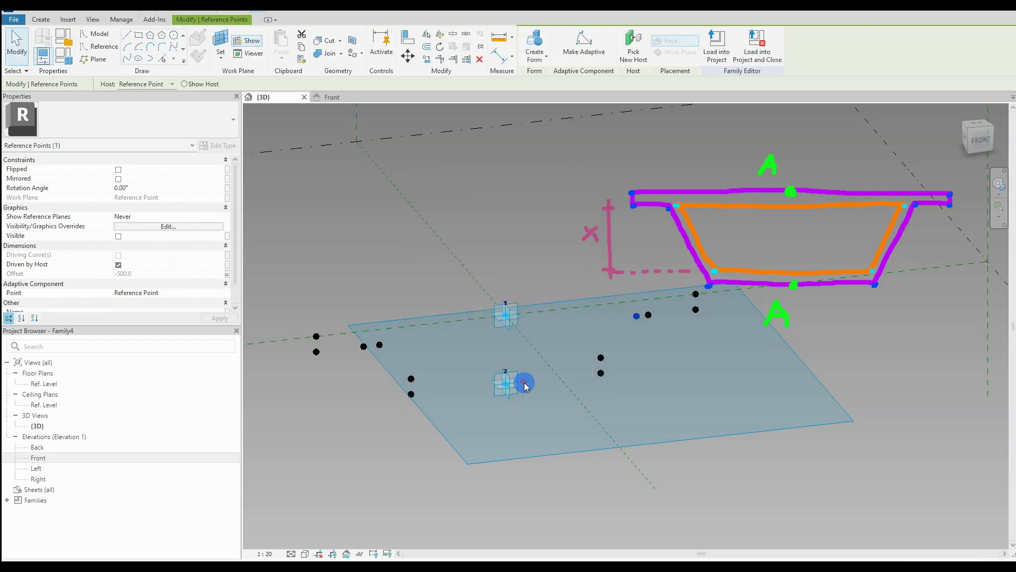
pyautogui.click(450, 384)
pyautogui.moveTo(317, 297); pyautogui.dragTo(309, 308, button='middle')
pyautogui.moveTo(297, 307); pyautogui.dragTo(364, 382)
# Draw a spline between the first selected pair of profile points.
pyautogui.click(127, 58)
pyautogui.click(302, 391)
pyautogui.click(127, 59)
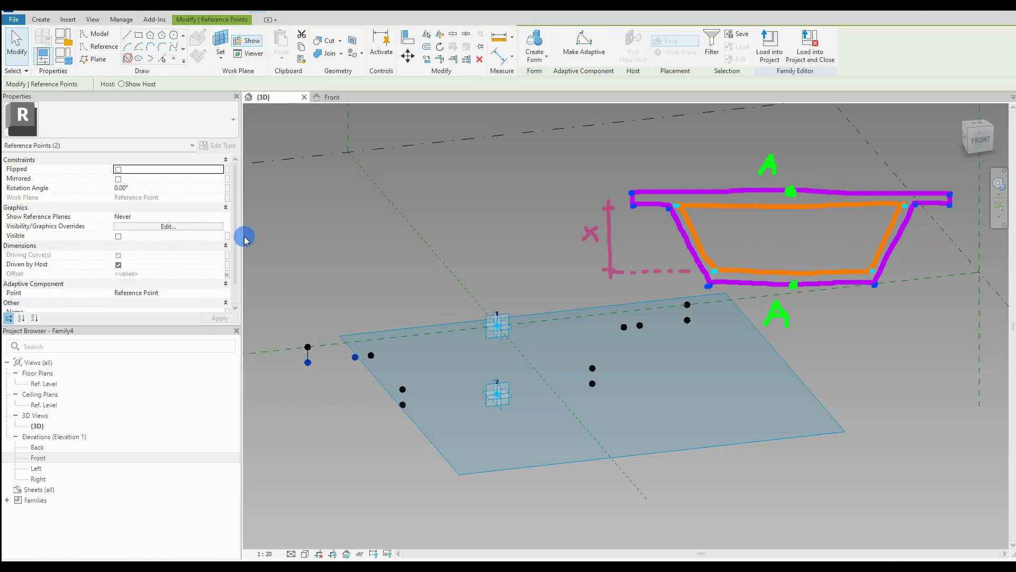
pyautogui.click(312, 312)
pyautogui.click(355, 357)
# Join the remaining bottom points with splines to complete the bottom edge.
pyautogui.keyDown('ctrl'); pyautogui.click(403, 405); pyautogui.keyUp('ctrl')
pyautogui.click(127, 59)
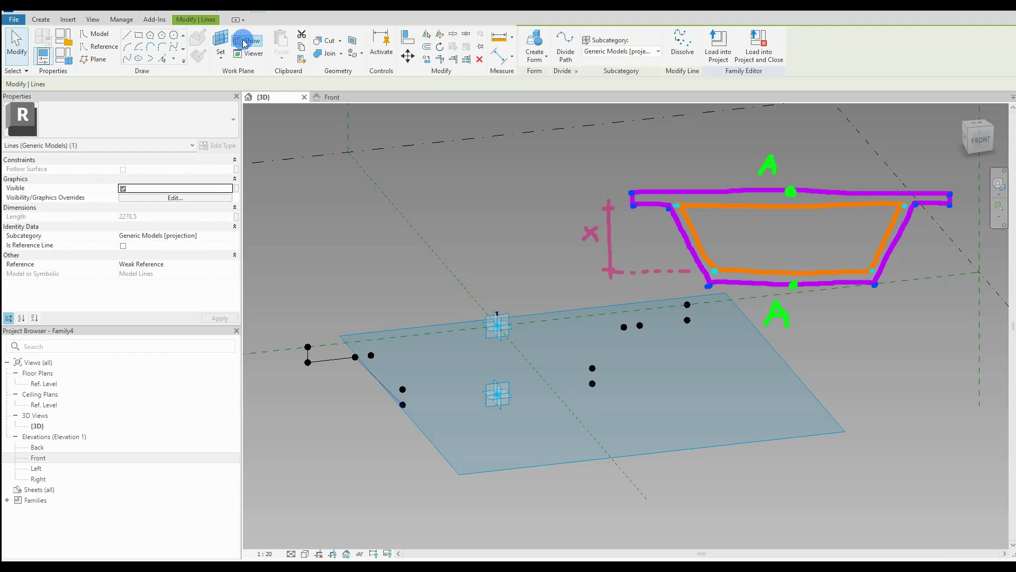
pyautogui.click(244, 41)
pyautogui.click(390, 436)
pyautogui.click(403, 405)
pyautogui.keyDown('ctrl'); pyautogui.click(592, 384); pyautogui.keyUp('ctrl')
pyautogui.click(127, 59)
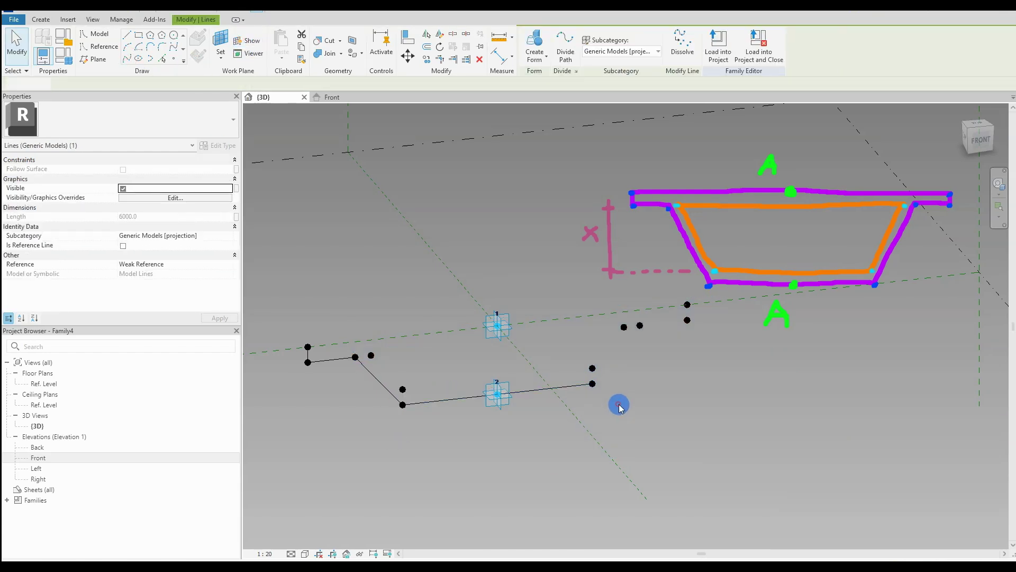
pyautogui.click(619, 408)
pyautogui.click(592, 383)
# Join the lower-right point to the next point up with a spline.
pyautogui.keyDown('ctrl'); pyautogui.click(624, 327); pyautogui.keyUp('ctrl')
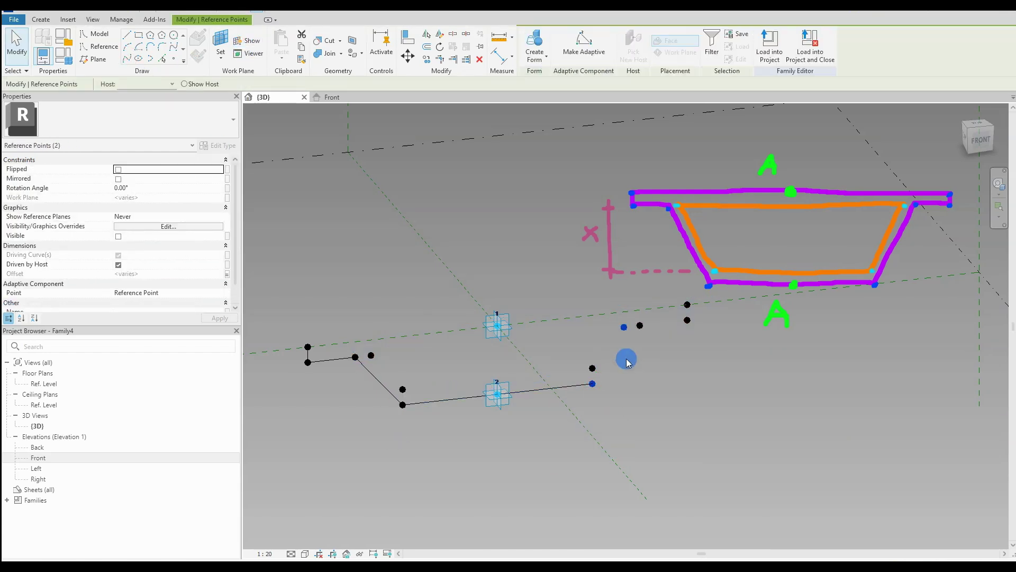
pyautogui.click(627, 363)
pyautogui.click(593, 384)
pyautogui.keyDown('ctrl'); pyautogui.click(640, 325); pyautogui.keyUp('ctrl')
pyautogui.click(127, 59)
pyautogui.click(676, 410)
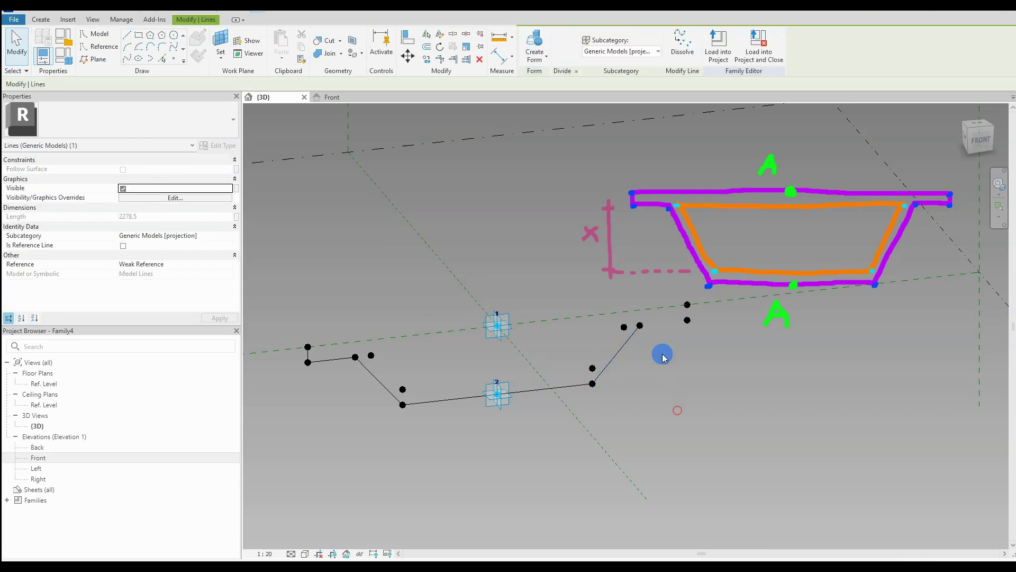
pyautogui.click(640, 325)
# Draw splines for the remaining stepped edges up the right side.
pyautogui.keyDown('ctrl'); pyautogui.click(688, 320); pyautogui.keyUp('ctrl')
pyautogui.click(127, 59)
pyautogui.click(688, 357)
pyautogui.click(687, 319)
pyautogui.keyDown('ctrl'); pyautogui.click(687, 305); pyautogui.keyUp('ctrl')
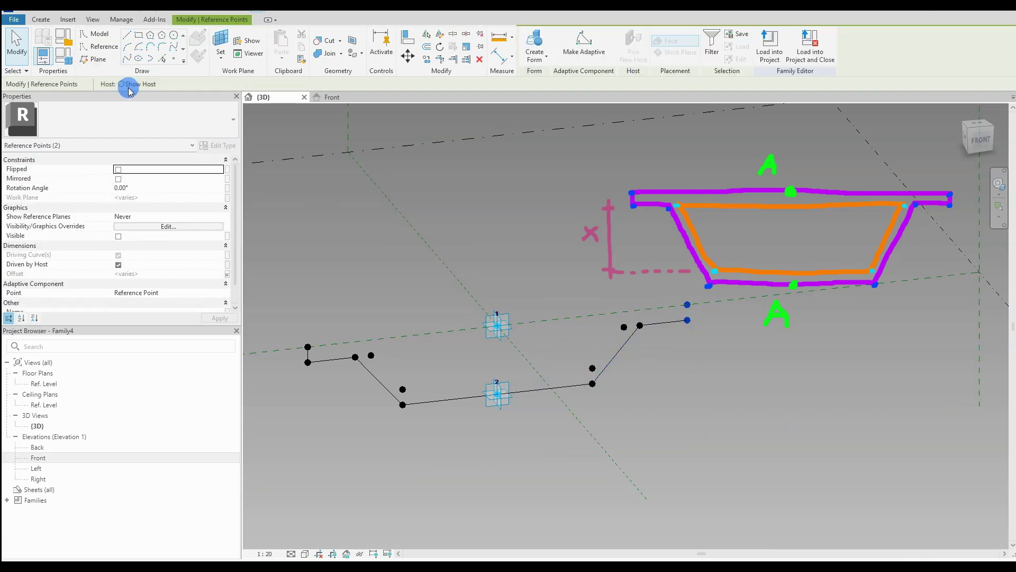
pyautogui.click(127, 58)
pyautogui.click(564, 289)
# Close the profile with a 12000.0 spline along the top edge.
pyautogui.click(688, 305)
pyautogui.keyDown('ctrl'); pyautogui.click(308, 348); pyautogui.keyUp('ctrl')
pyautogui.click(126, 59)
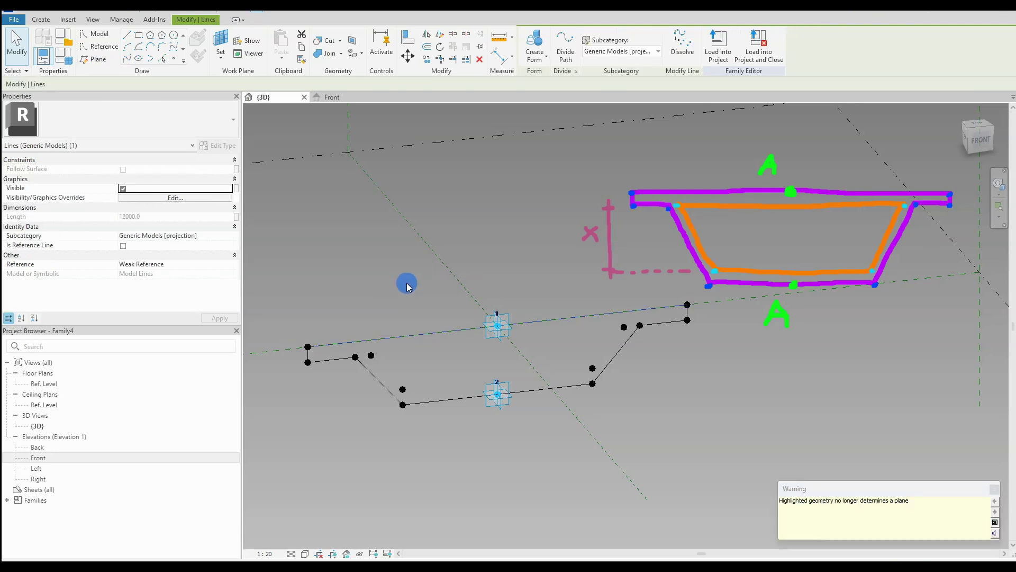
pyautogui.click(401, 285)
pyautogui.click(20, 25)
# Save the profile family as BoxGirder.
pyautogui.moveTo(32, 139)
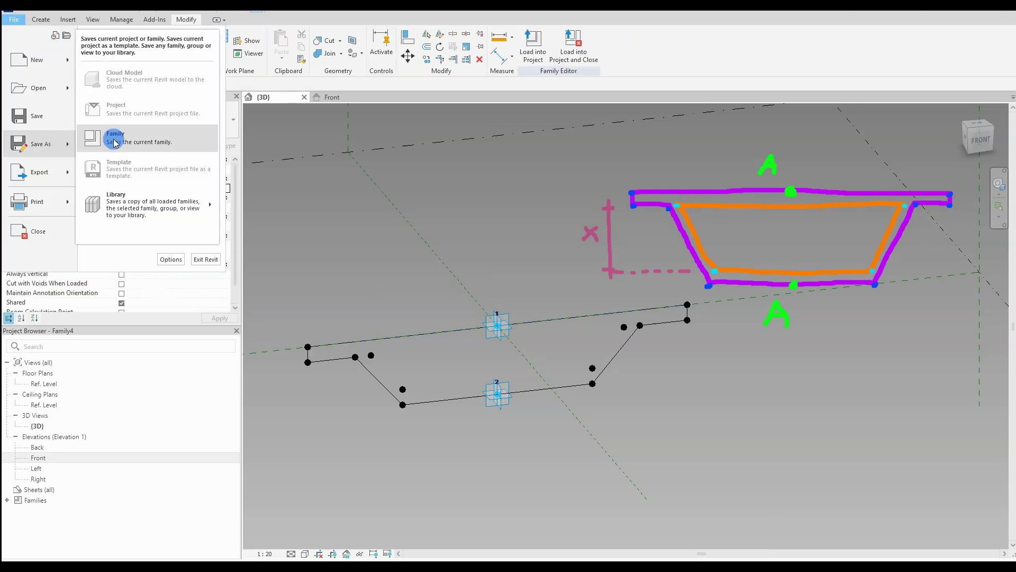
pyautogui.click(113, 136)
pyautogui.write('Box')
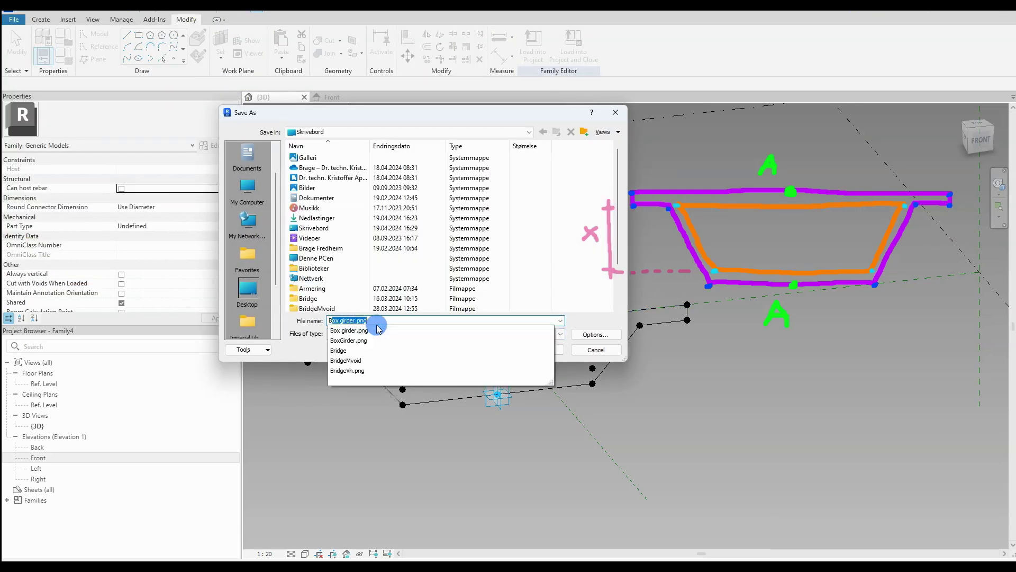
pyautogui.write('Gird')
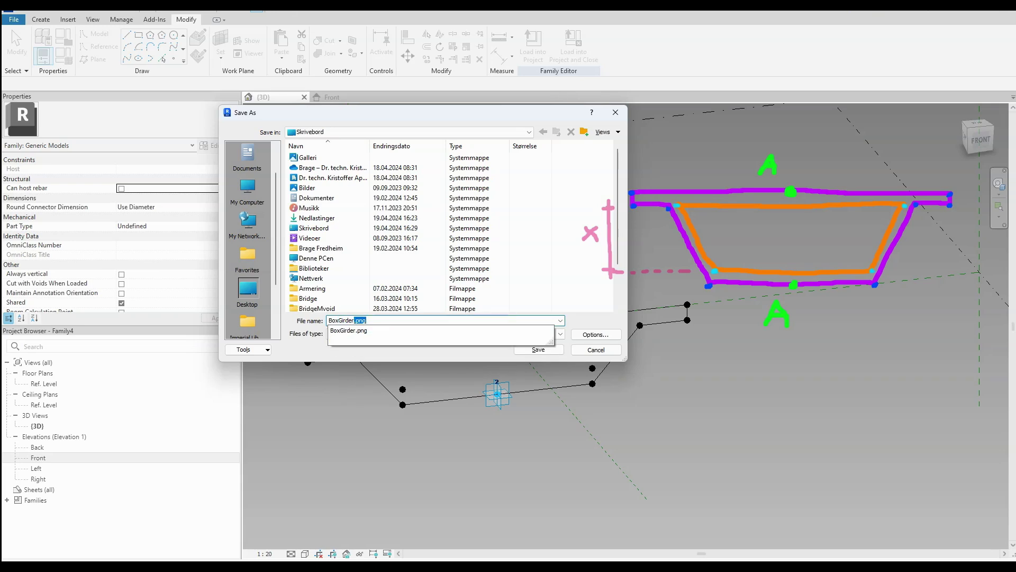
pyautogui.write('er')
pyautogui.click(595, 323)
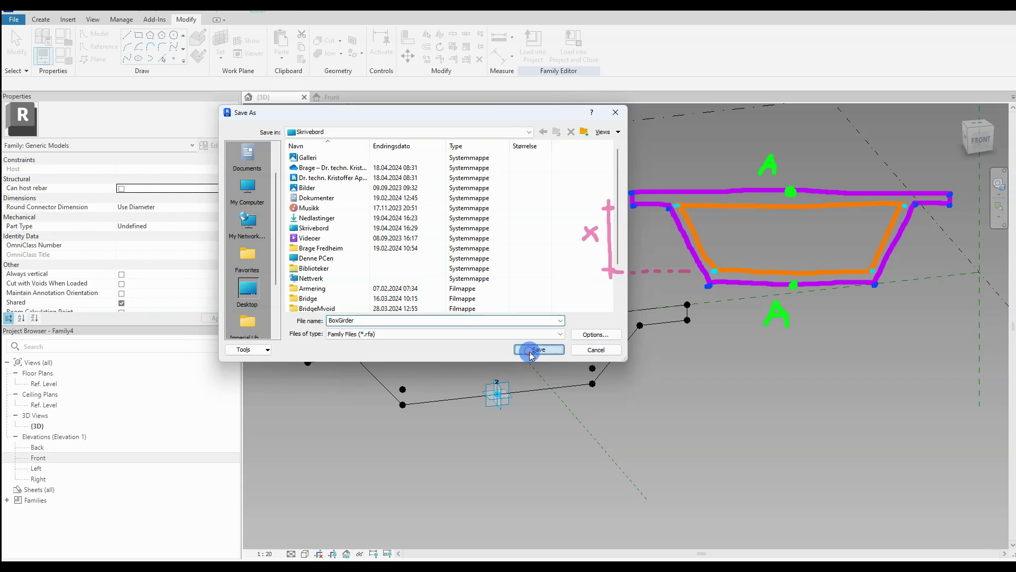
pyautogui.click(531, 351)
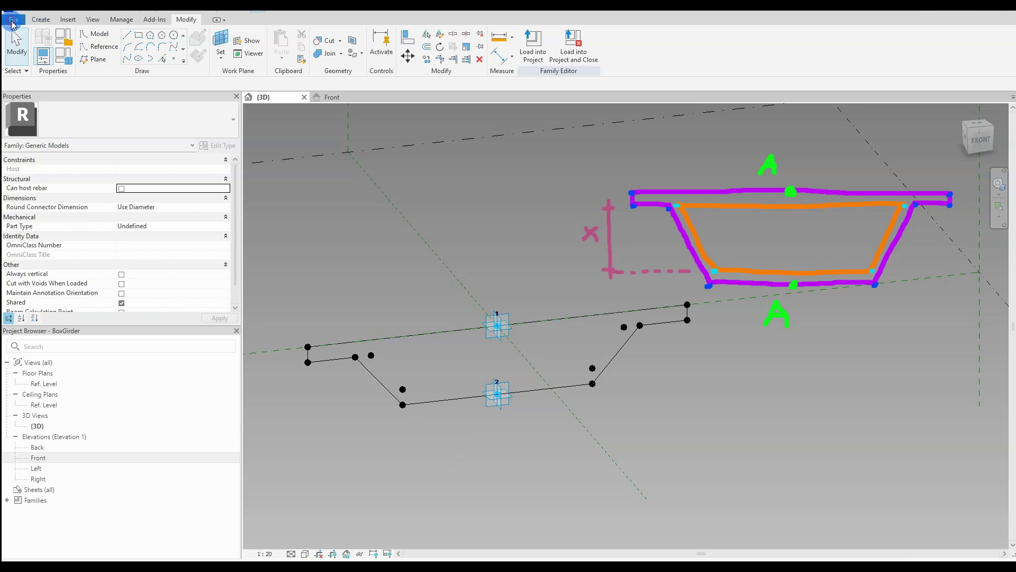
# Start a new family from the Metric Generic Model Adaptive template.
pyautogui.click(13, 24)
pyautogui.moveTo(21, 60)
pyautogui.click(106, 93)
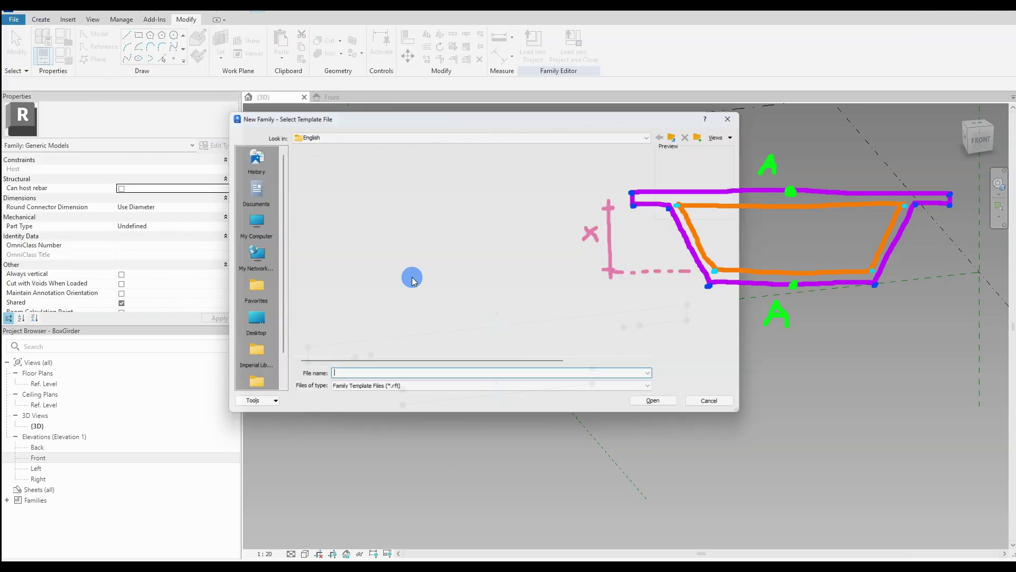
pyautogui.scroll(-3, 397, 302)
pyautogui.click(374, 298)
pyautogui.click(659, 412)
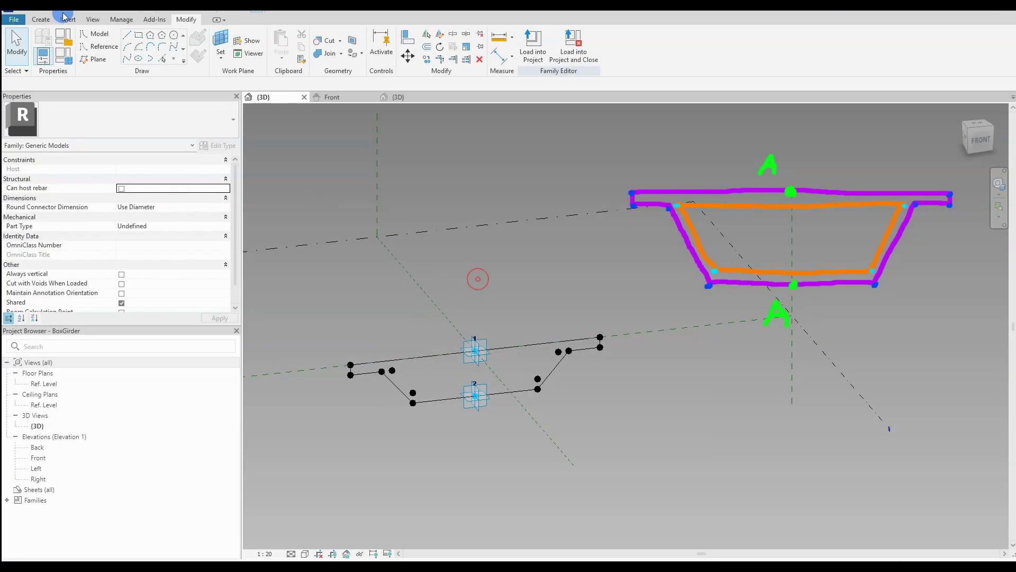
# Save the family under a new name, keeping the Family file type.
pyautogui.click(13, 20)
pyautogui.moveTo(56, 146)
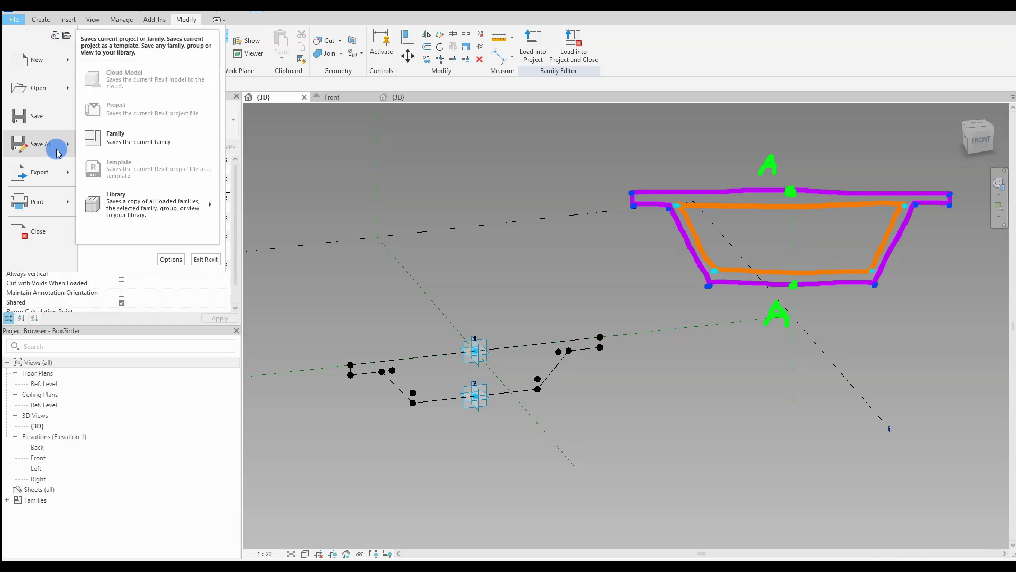
pyautogui.click(133, 144)
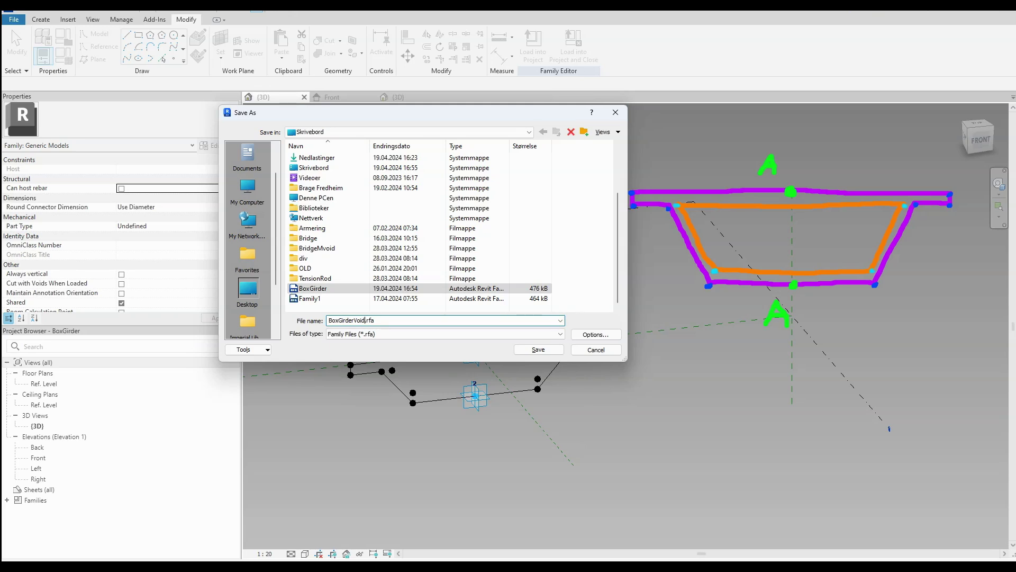
pyautogui.click(427, 339)
# Save the copy as BoxGirderVoid and untick Driven by Host on the outer points to drop the lines.
pyautogui.click(528, 348)
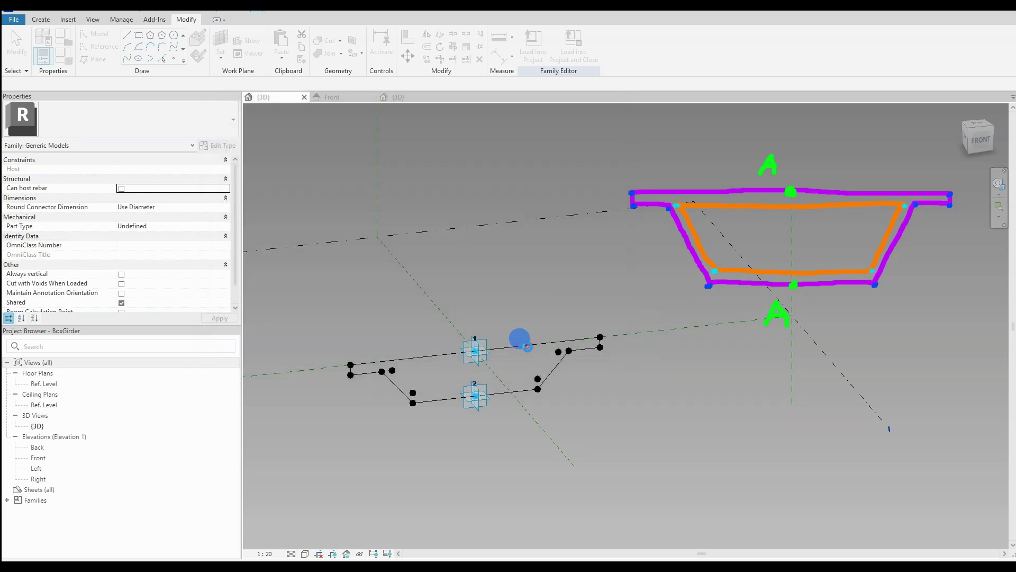
pyautogui.scroll(3, 410, 402)
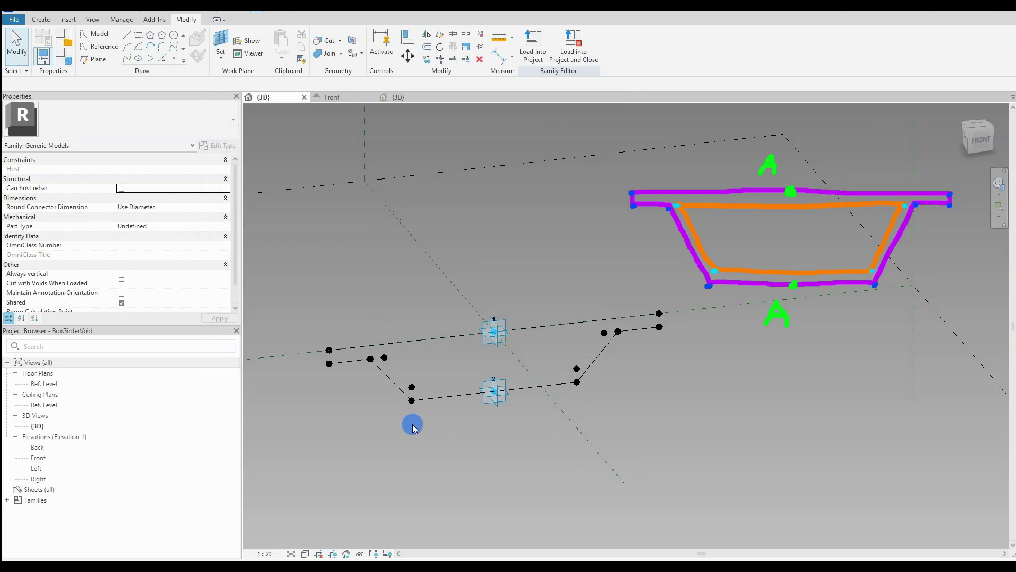
pyautogui.moveTo(398, 394); pyautogui.dragTo(414, 411)
pyautogui.keyDown('ctrl'); pyautogui.moveTo(362, 351); pyautogui.dragTo(376, 368); pyautogui.keyUp('ctrl')
pyautogui.keyDown('ctrl'); pyautogui.moveTo(313, 341); pyautogui.dragTo(342, 376); pyautogui.keyUp('ctrl')
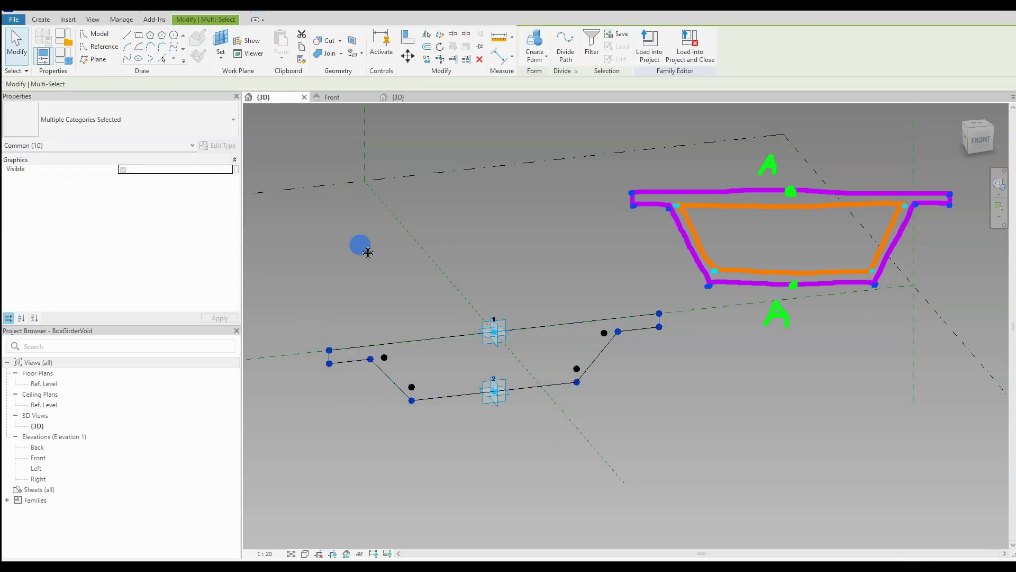
pyautogui.keyDown('shift'); pyautogui.click(659, 320); pyautogui.keyUp('shift')
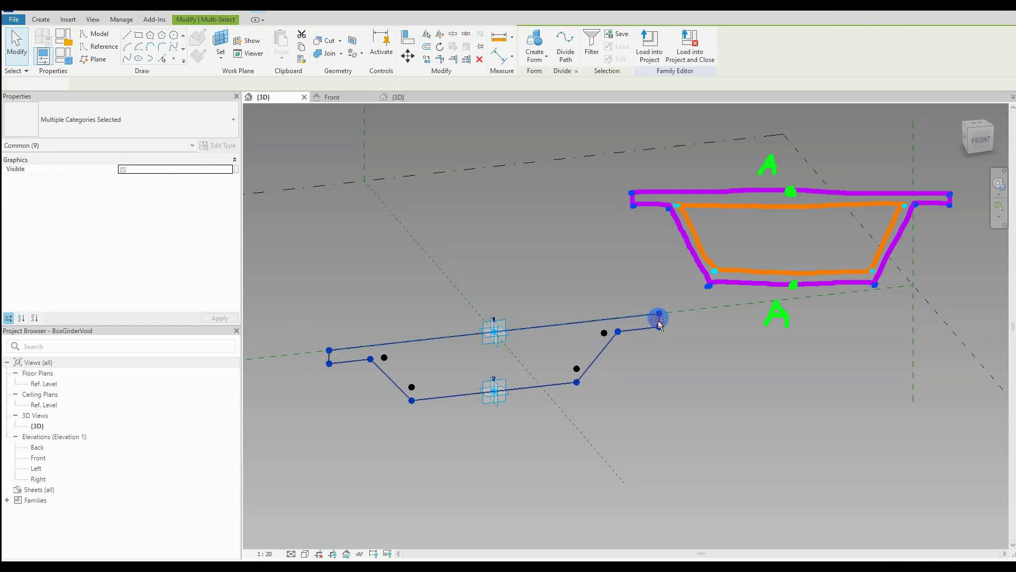
pyautogui.scroll(-1, 159, 279)
pyautogui.click(118, 246)
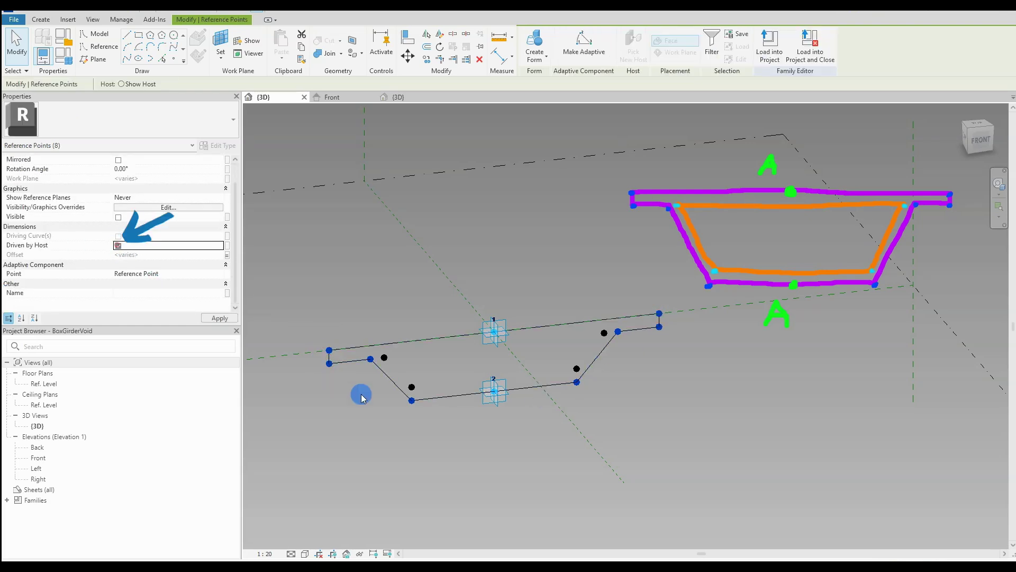
pyautogui.click(451, 445)
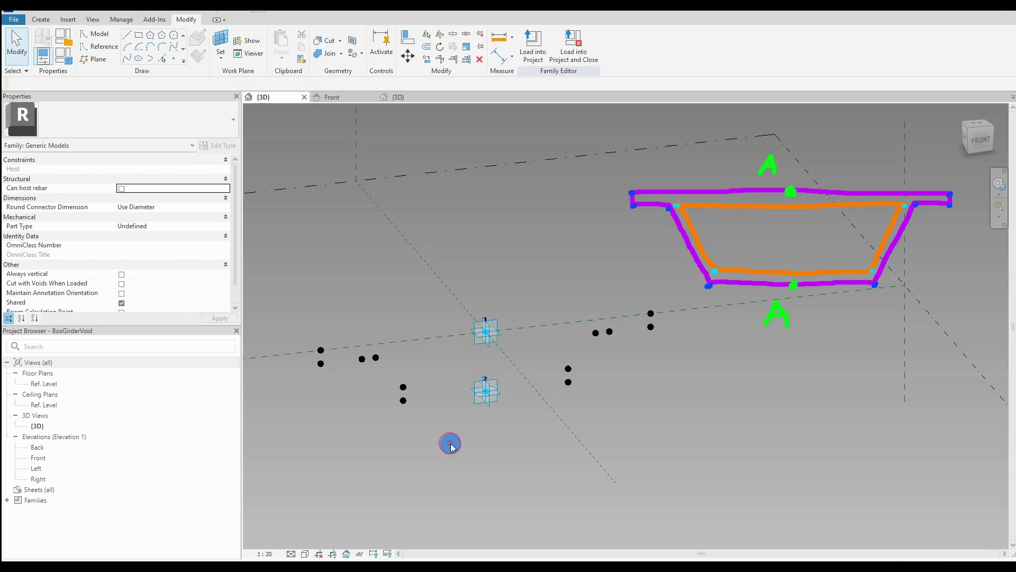
# Join the two lower inner points with a spline to start the void outline.
pyautogui.click(389, 378)
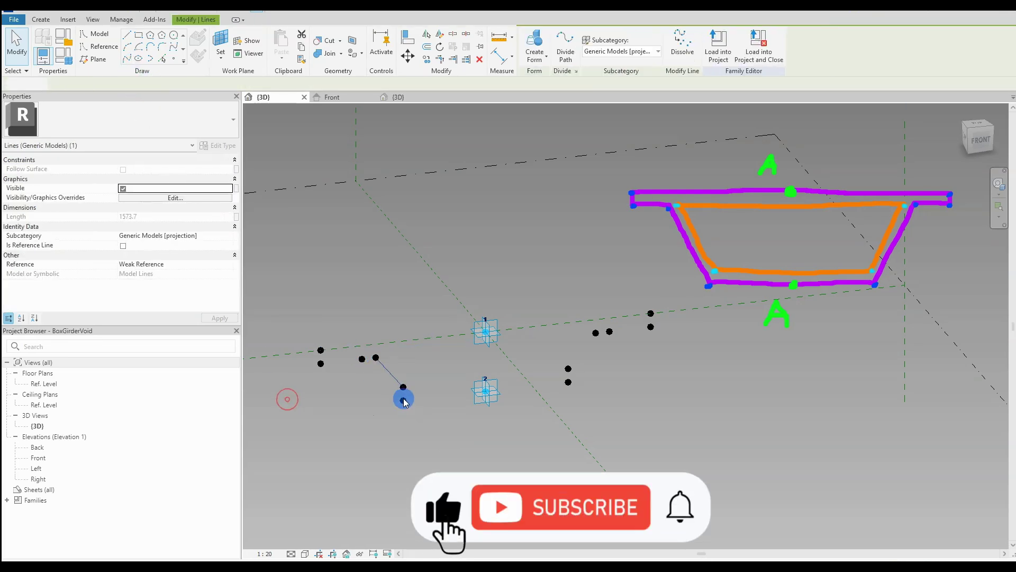
pyautogui.keyDown('ctrl'); pyautogui.click(570, 367); pyautogui.keyUp('ctrl')
pyautogui.click(127, 57)
pyautogui.click(633, 381)
pyautogui.click(569, 369)
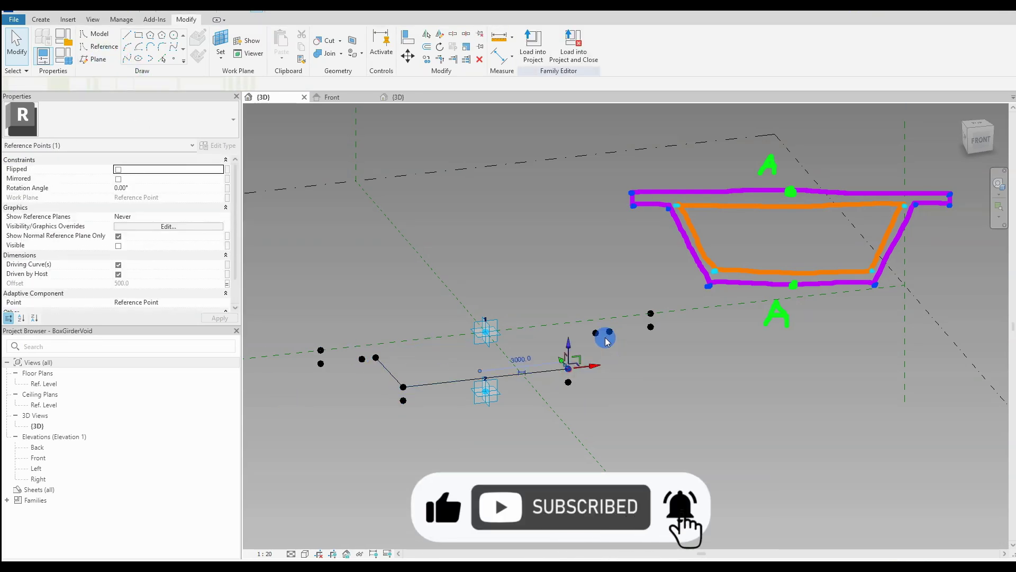
pyautogui.keyDown('ctrl'); pyautogui.click(597, 334); pyautogui.keyUp('ctrl')
# Close the void outline along the right side and top, then load it into the project.
pyautogui.click(127, 58)
pyautogui.click(402, 349)
pyautogui.click(376, 358)
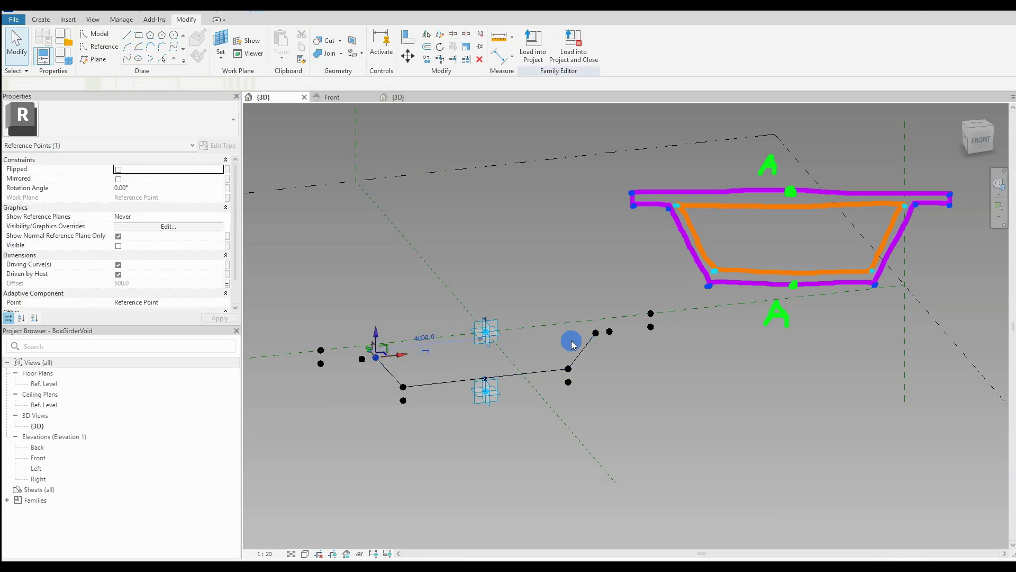
pyautogui.keyDown('ctrl'); pyautogui.click(596, 333); pyautogui.keyUp('ctrl')
pyautogui.click(127, 58)
pyautogui.click(342, 460)
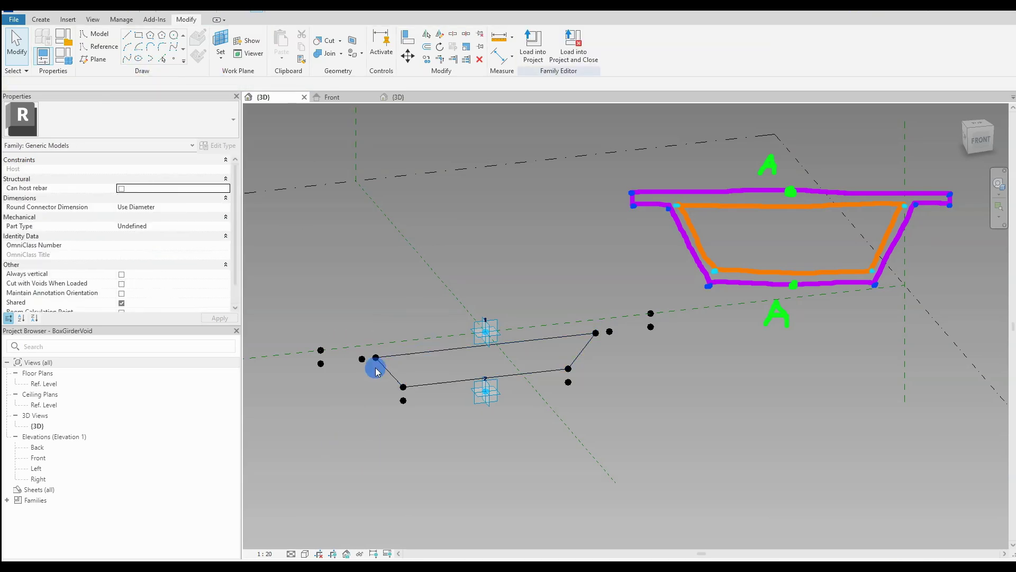
pyautogui.click(532, 57)
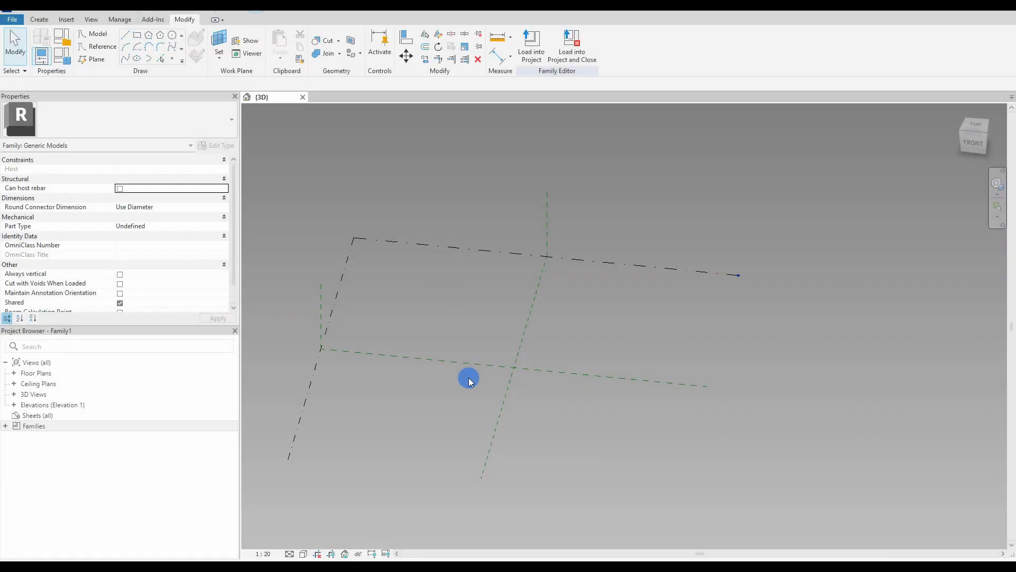
# Place reference points on a reference plane and make them adaptive points.
pyautogui.click(222, 37)
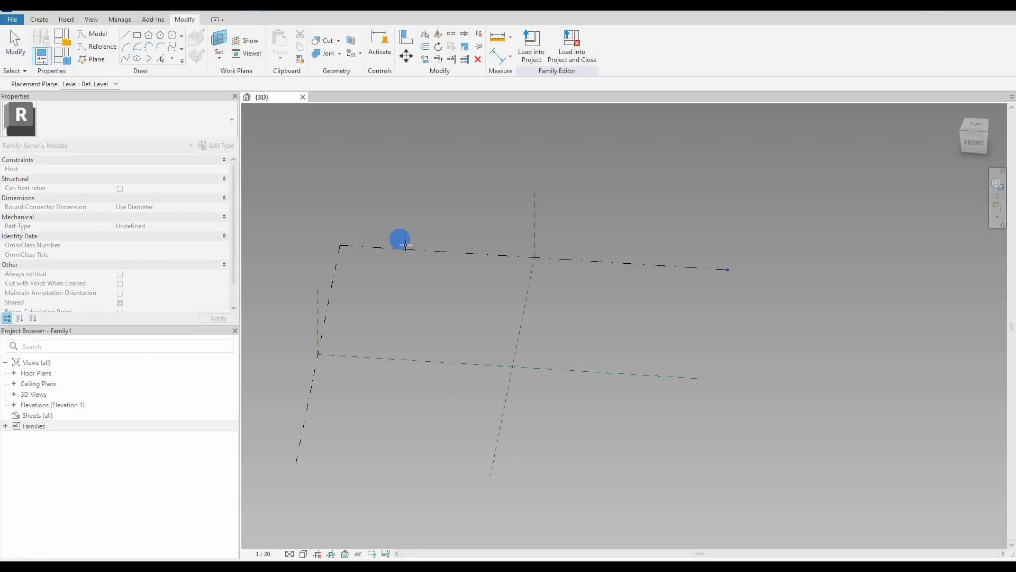
pyautogui.click(408, 249)
pyautogui.click(171, 62)
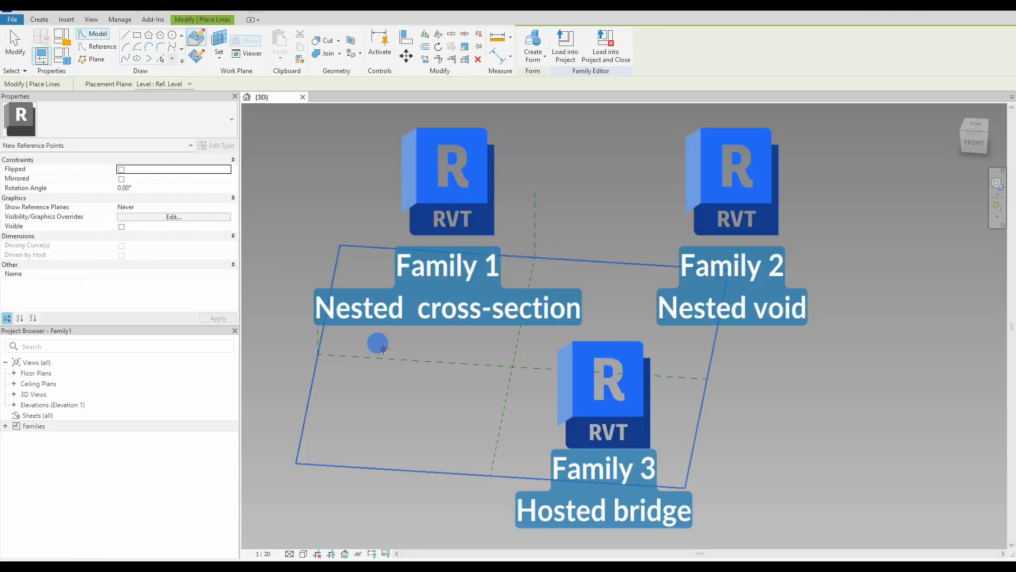
pyautogui.press('Escape')
pyautogui.moveTo(458, 287); pyautogui.dragTo(484, 402)
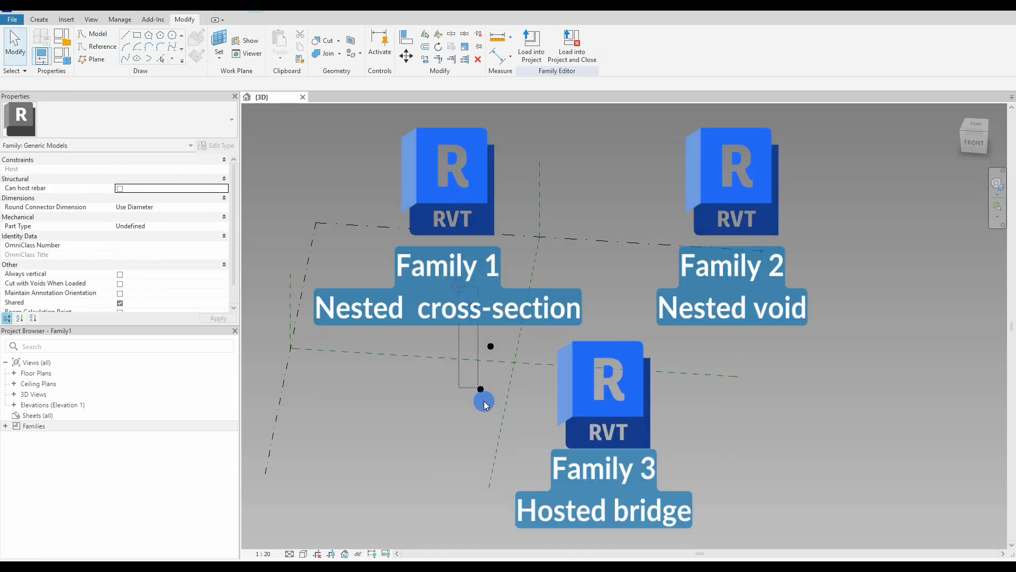
pyautogui.click(581, 56)
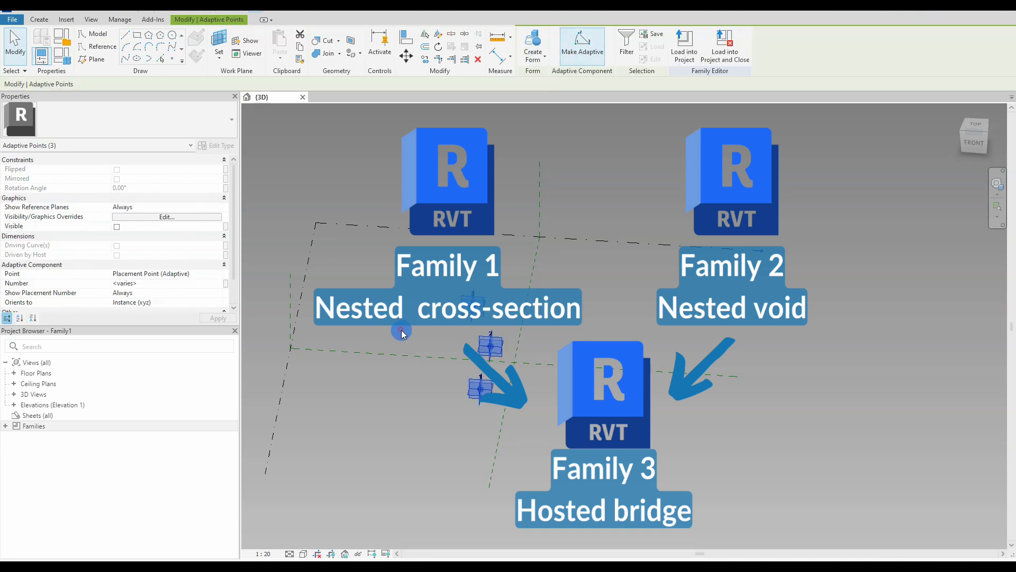
pyautogui.click(401, 332)
# Draw a spline through adaptive points 1, 2 and 3 and frame it in view.
pyautogui.keyDown('shift'); pyautogui.moveTo(584, 427); pyautogui.dragTo(557, 423, button='middle'); pyautogui.keyUp('shift')
pyautogui.moveTo(519, 381); pyautogui.dragTo(517, 416)
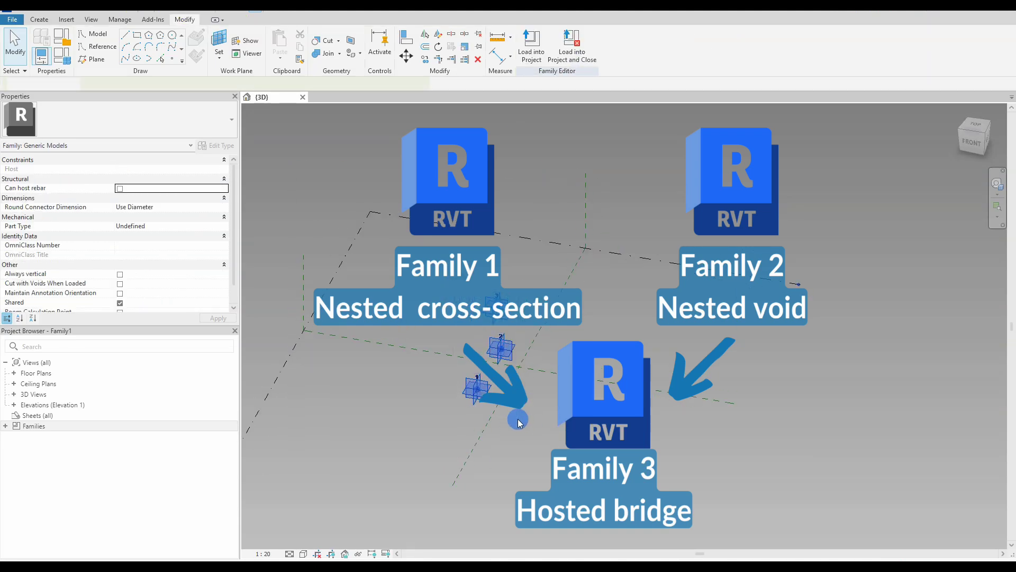
pyautogui.click(124, 59)
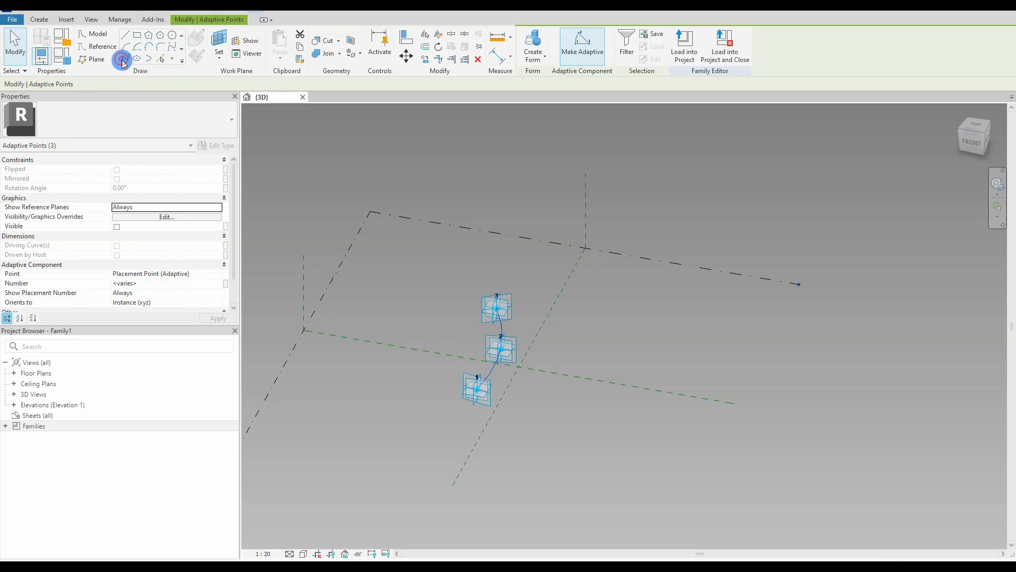
pyautogui.click(558, 424)
pyautogui.keyDown('shift'); pyautogui.moveTo(558, 424); pyautogui.dragTo(443, 429, button='middle'); pyautogui.keyUp('shift')
pyautogui.scroll(2, 533, 373)
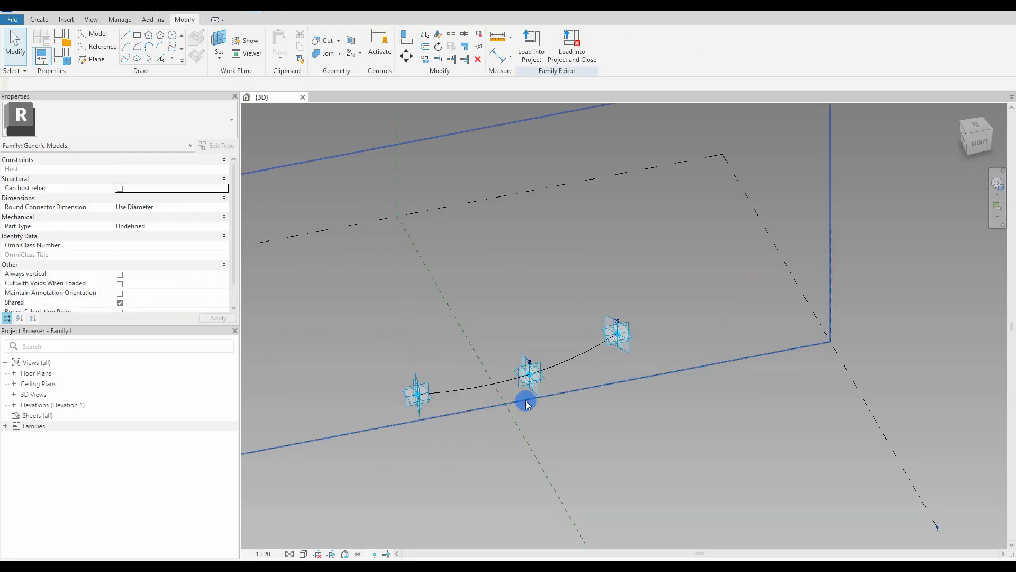
pyautogui.keyDown('shift'); pyautogui.moveTo(526, 401); pyautogui.dragTo(435, 371, button='middle'); pyautogui.keyUp('shift')
pyautogui.scroll(3, 536, 404)
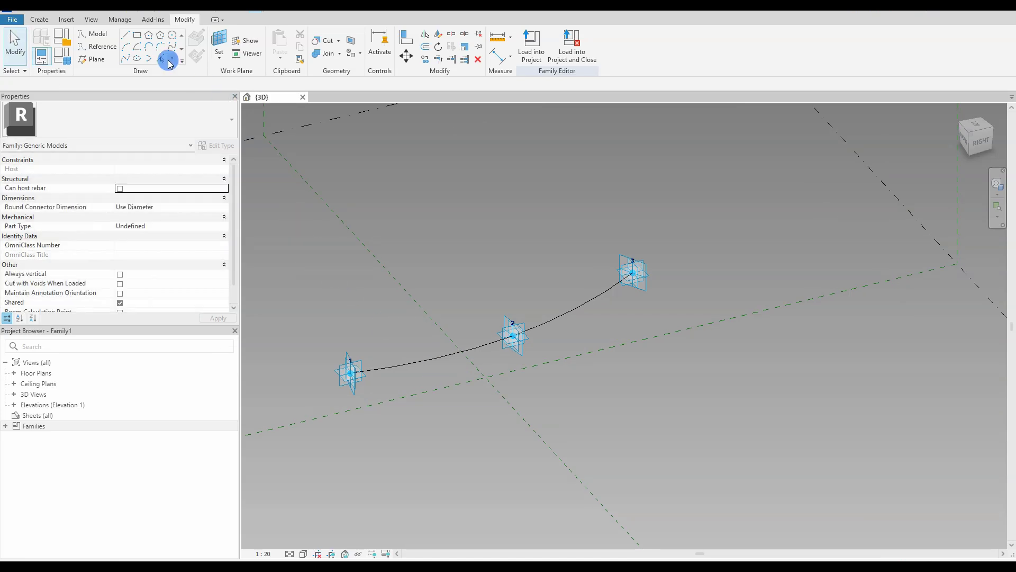
# Start the Point Element tool and cancel it with Esc, twice.
pyautogui.click(172, 58)
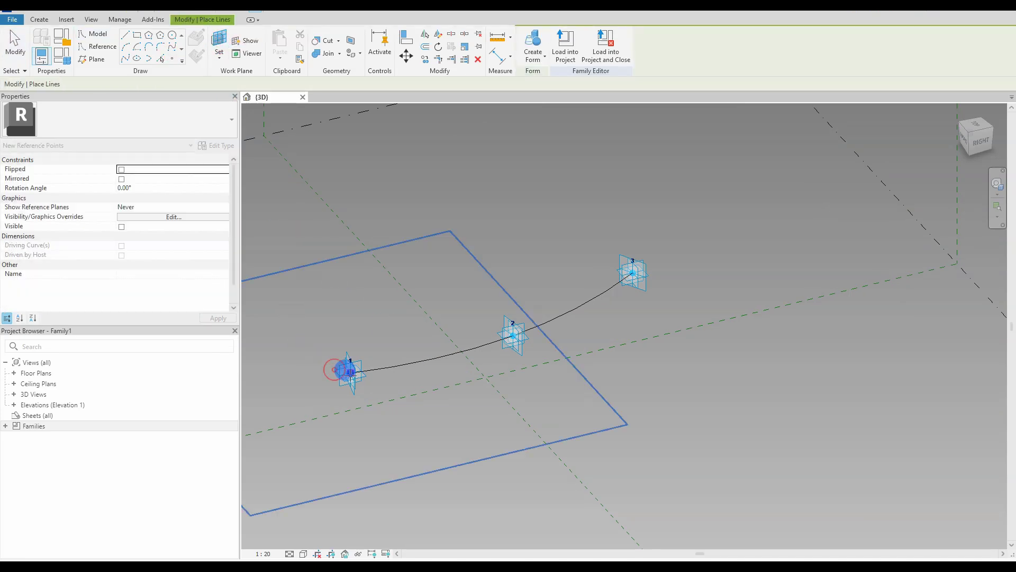
pyautogui.press('Escape')
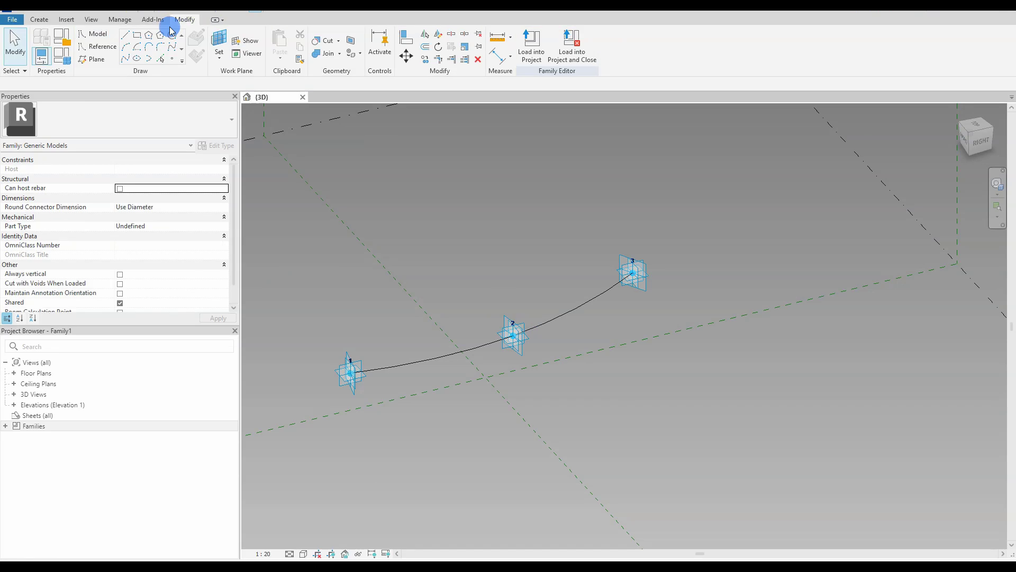
pyautogui.click(172, 61)
pyautogui.press('Escape')
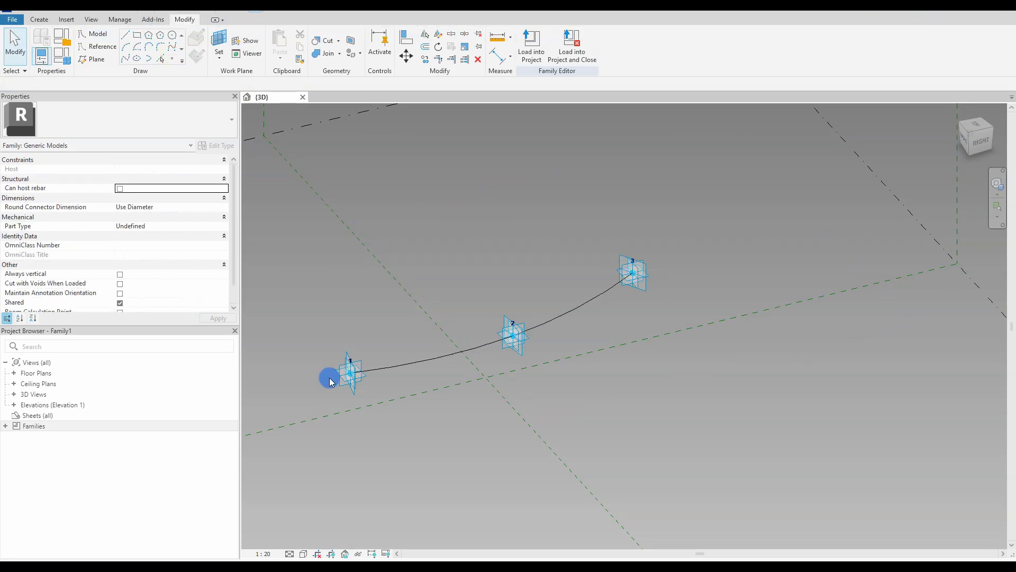
# Check the Offsets of the points hosted on points 1 and 3 (-2790.2, -2166.4).
pyautogui.click(349, 377)
pyautogui.click(350, 413)
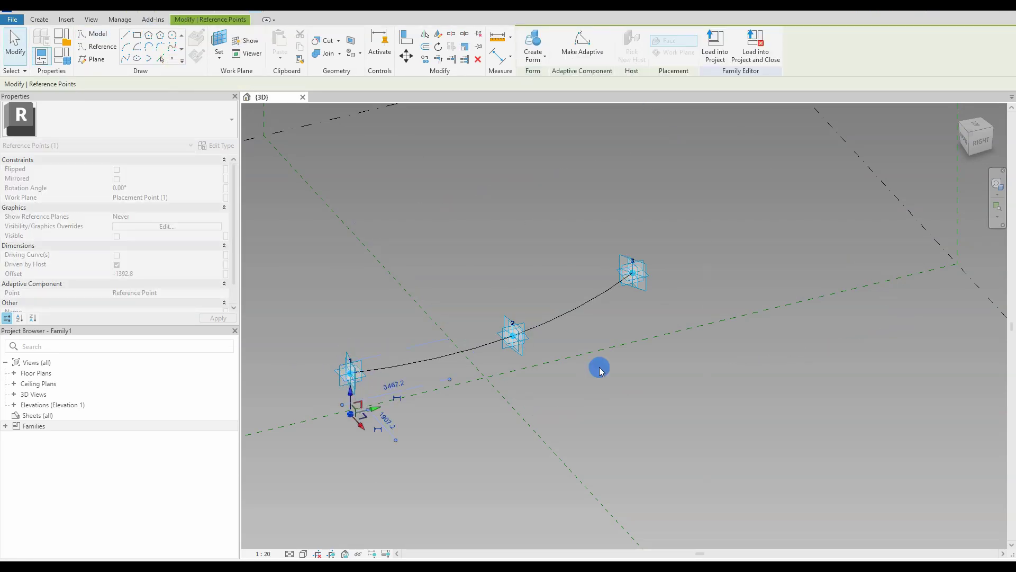
pyautogui.click(635, 277)
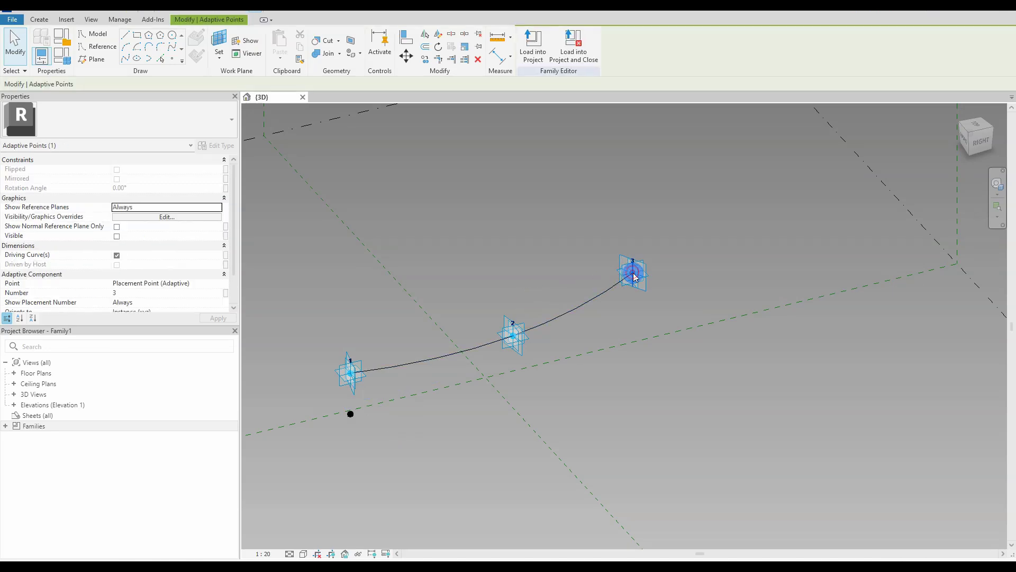
pyautogui.click(579, 252)
pyautogui.click(635, 277)
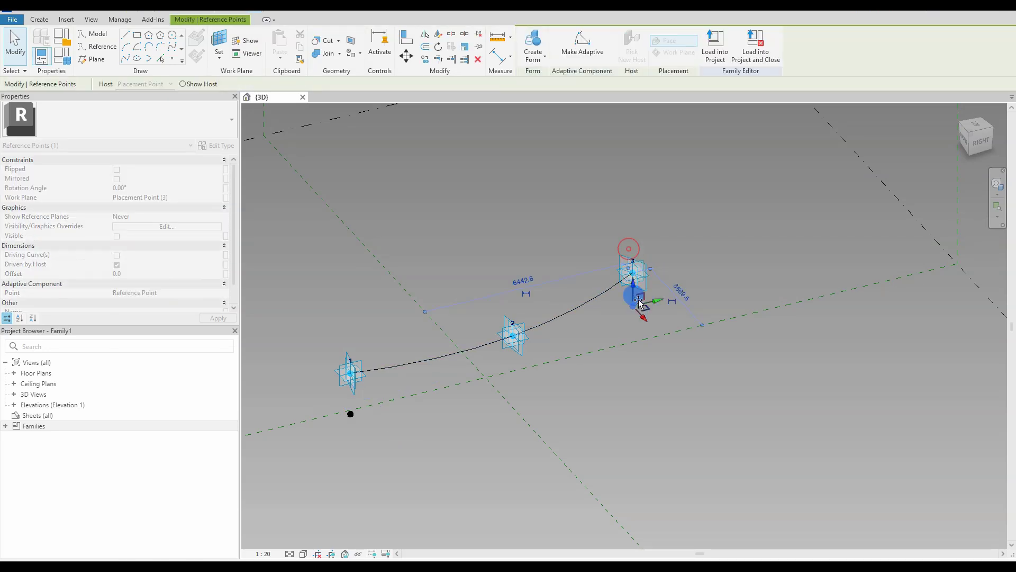
pyautogui.click(654, 424)
pyautogui.click(350, 414)
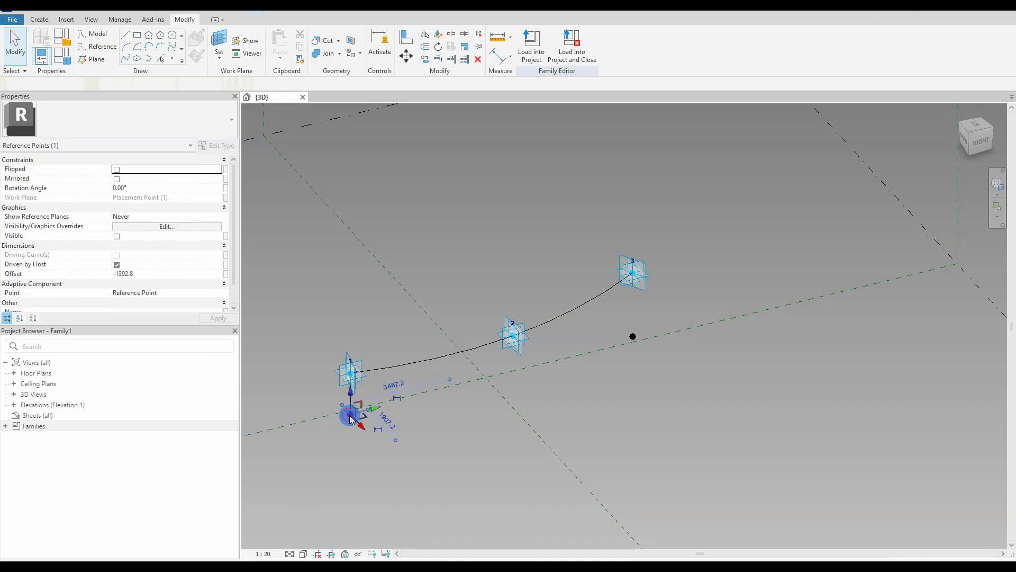
pyautogui.click(350, 455)
pyautogui.click(633, 337)
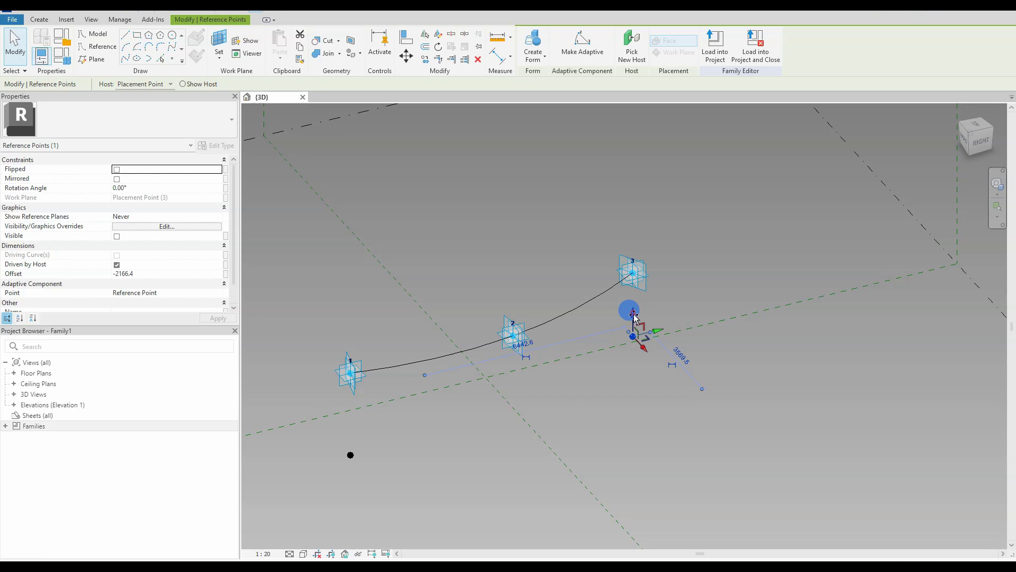
pyautogui.click(487, 476)
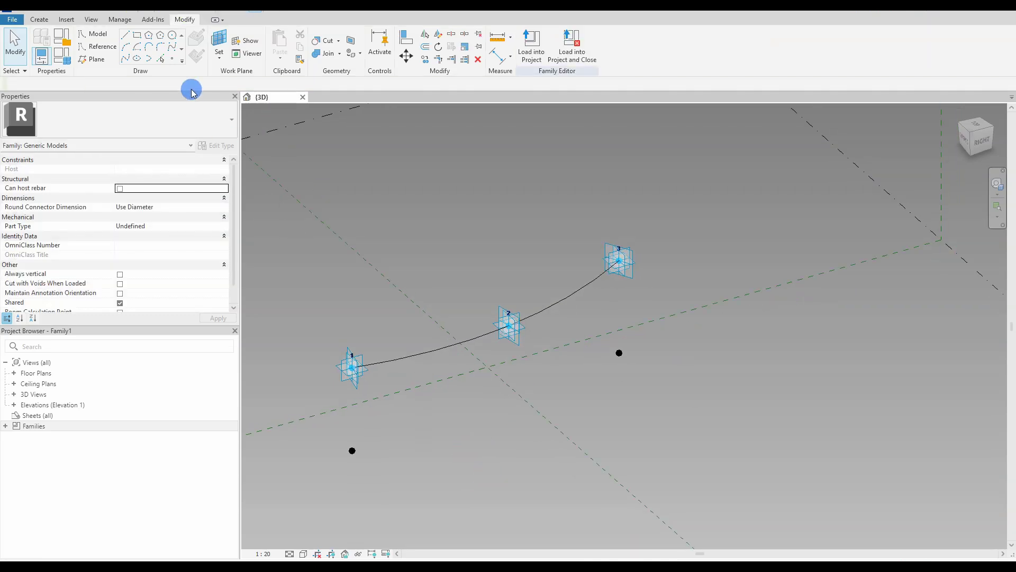
# Host a reference point on the spline at normalized curve parameter 0.5.
pyautogui.click(172, 59)
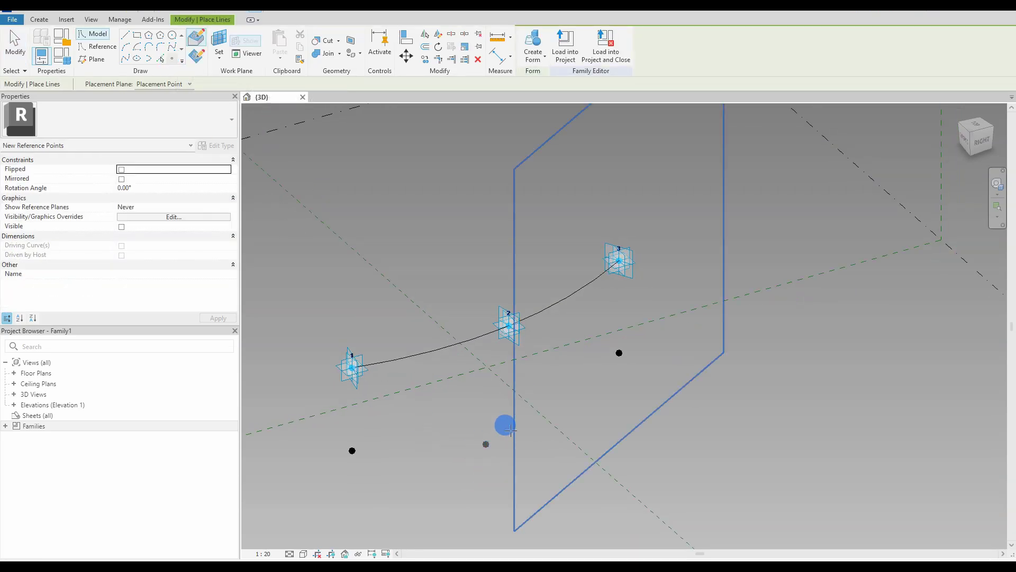
pyautogui.moveTo(441, 352); pyautogui.dragTo(432, 355, button='middle')
pyautogui.scroll(3, 431, 351)
pyautogui.click(434, 358)
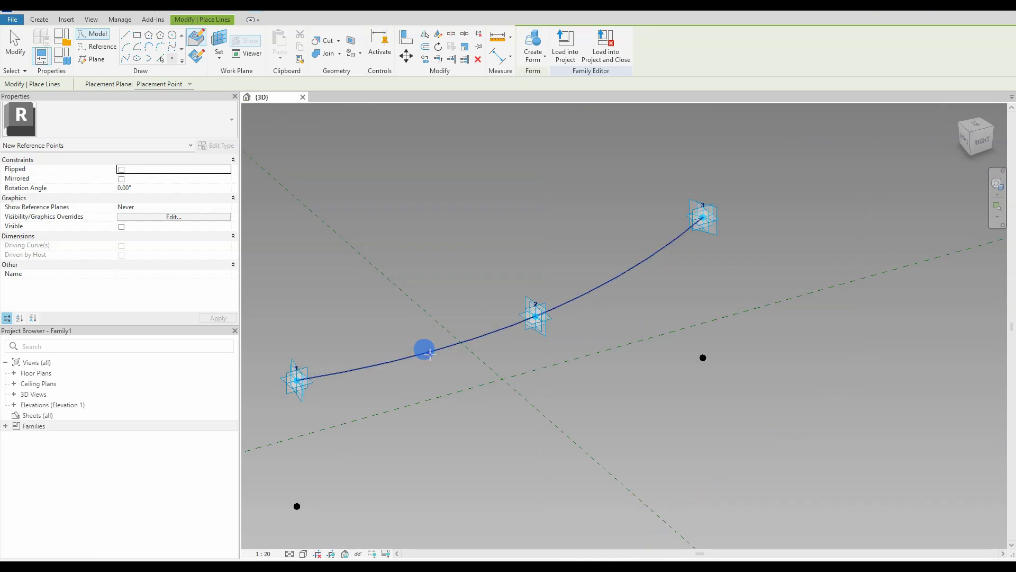
pyautogui.click(430, 351)
pyautogui.press('Escape')
pyautogui.click(441, 366)
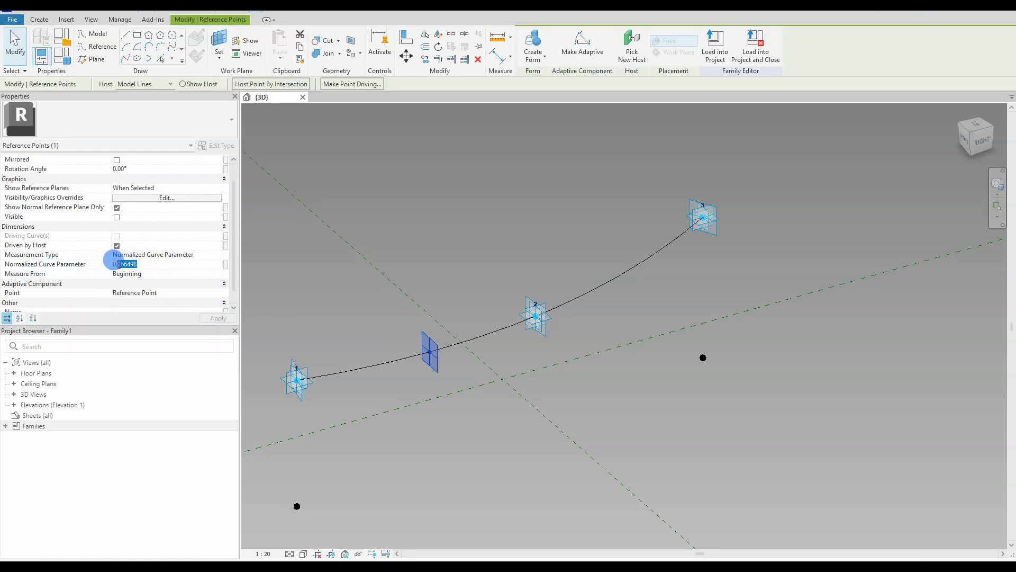
pyautogui.click(549, 360)
# Slide adaptive point 2 along the curve toward point 3.
pyautogui.click(545, 322)
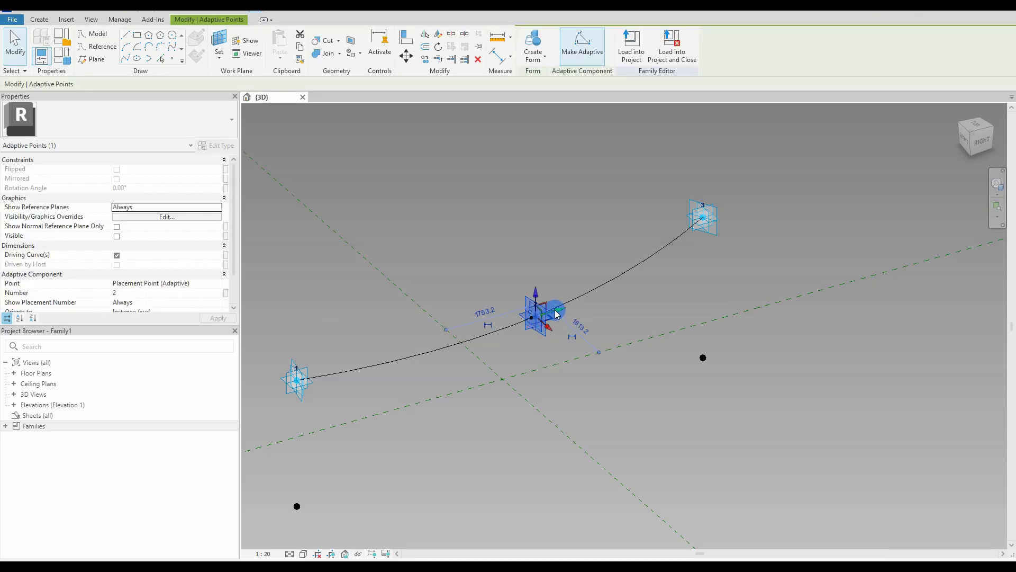
pyautogui.moveTo(556, 314); pyautogui.dragTo(596, 297)
pyautogui.click(592, 407)
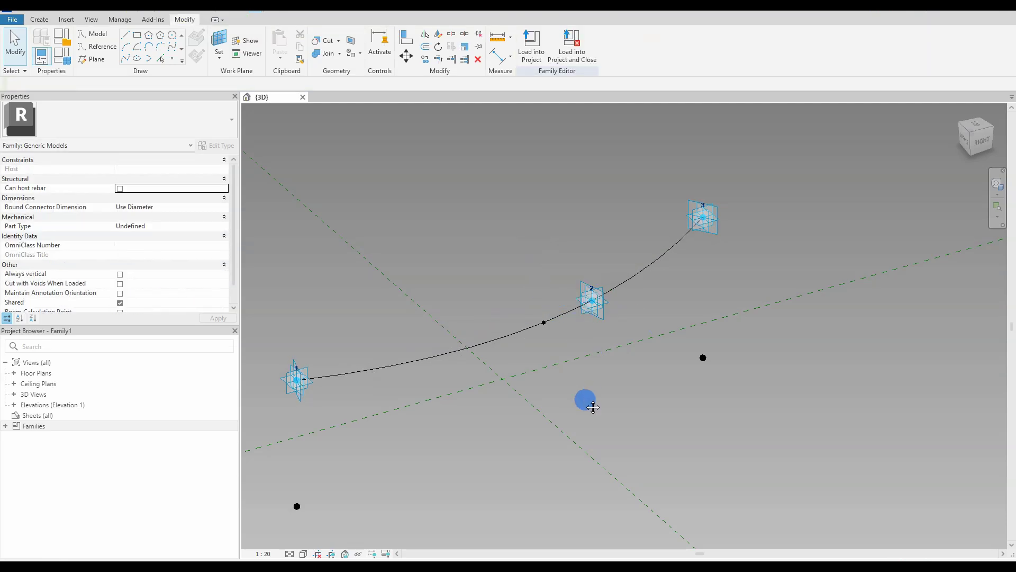
pyautogui.moveTo(593, 407); pyautogui.dragTo(544, 410, button='middle')
pyautogui.keyDown('shift'); pyautogui.moveTo(531, 374); pyautogui.dragTo(542, 413, button='middle'); pyautogui.keyUp('shift')
pyautogui.click(546, 417)
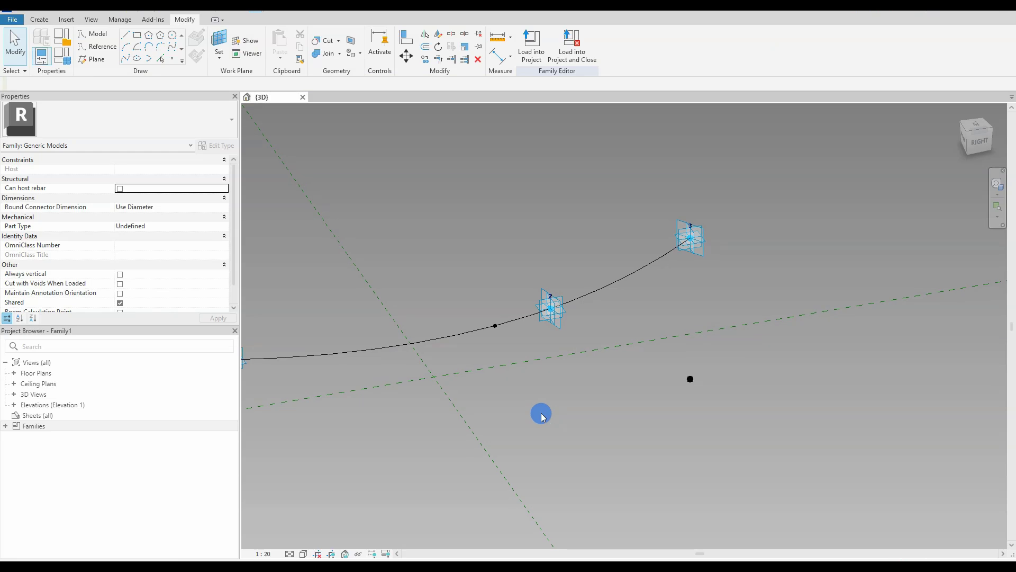
pyautogui.scroll(-1, 542, 413)
# Place two more reference points on the spline.
pyautogui.click(173, 60)
pyautogui.scroll(2, 502, 352)
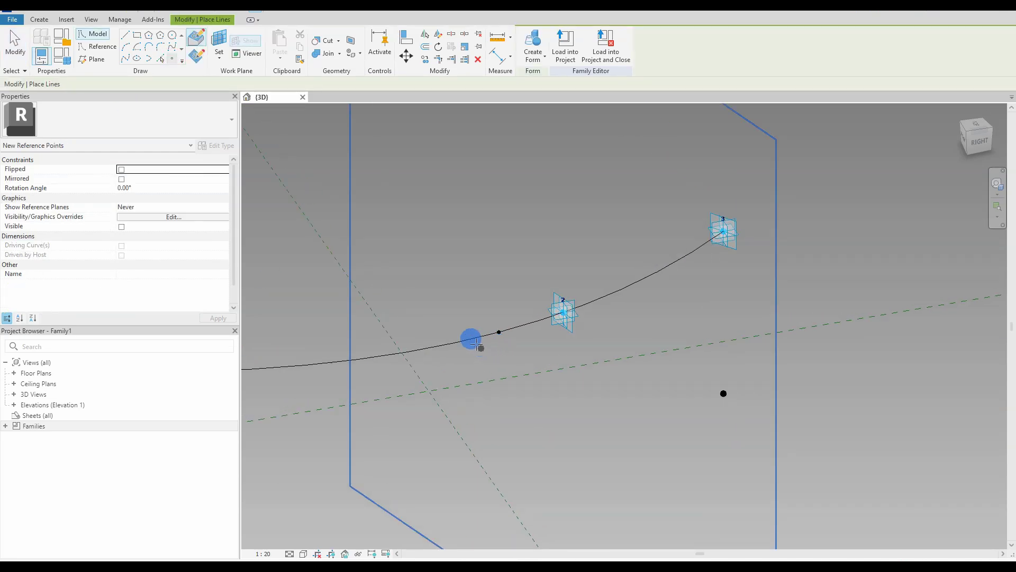
pyautogui.click(459, 341)
pyautogui.click(535, 321)
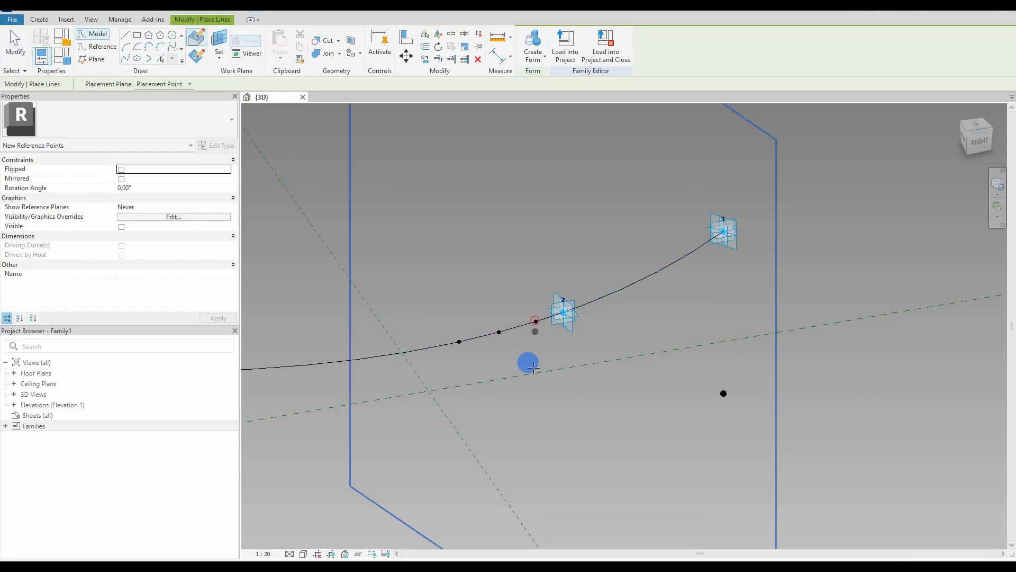
pyautogui.moveTo(543, 420); pyautogui.dragTo(519, 408, button='middle')
pyautogui.press('Escape')
pyautogui.press('Escape')
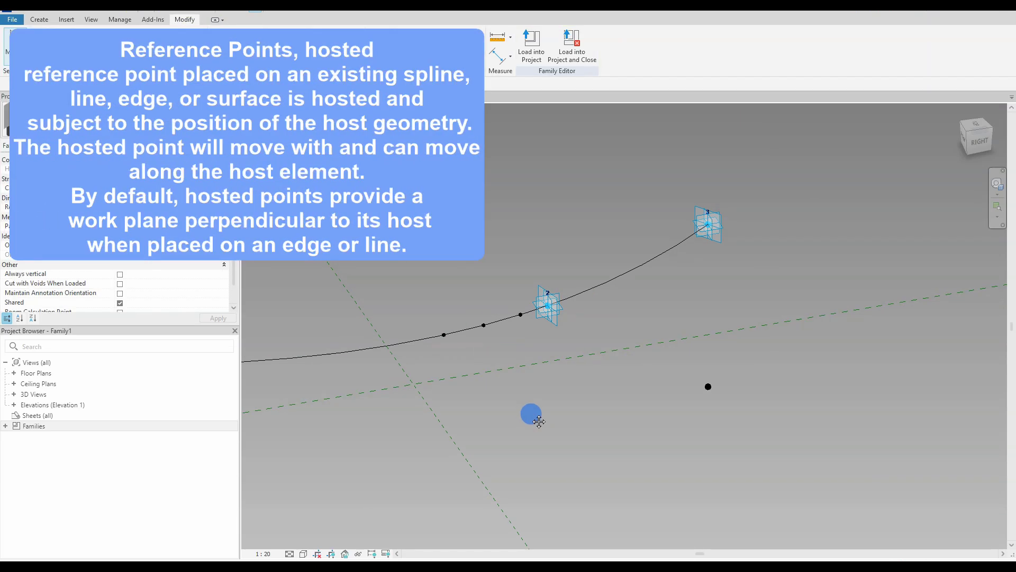
pyautogui.scroll(1, 458, 307)
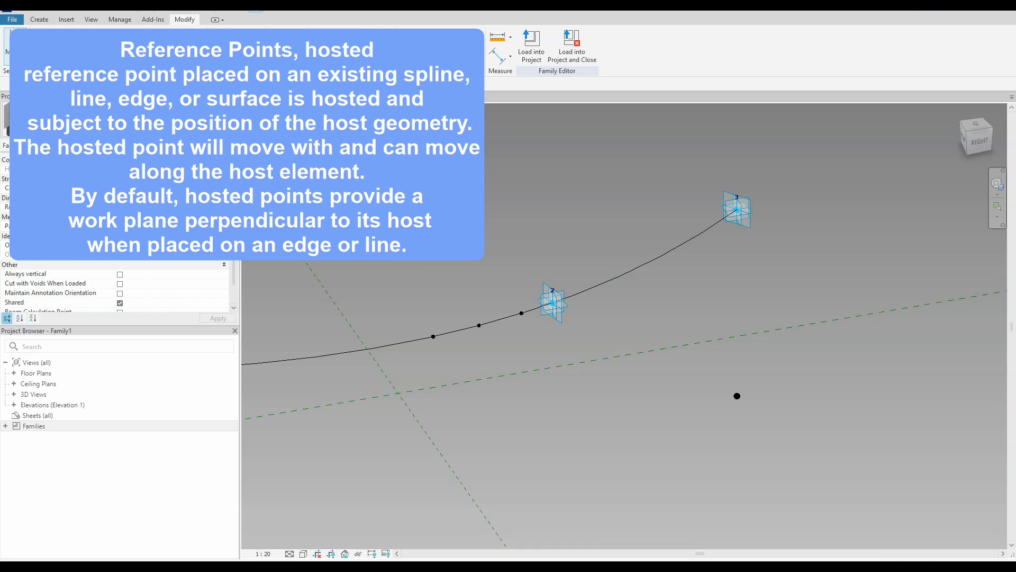
pyautogui.click(394, 58)
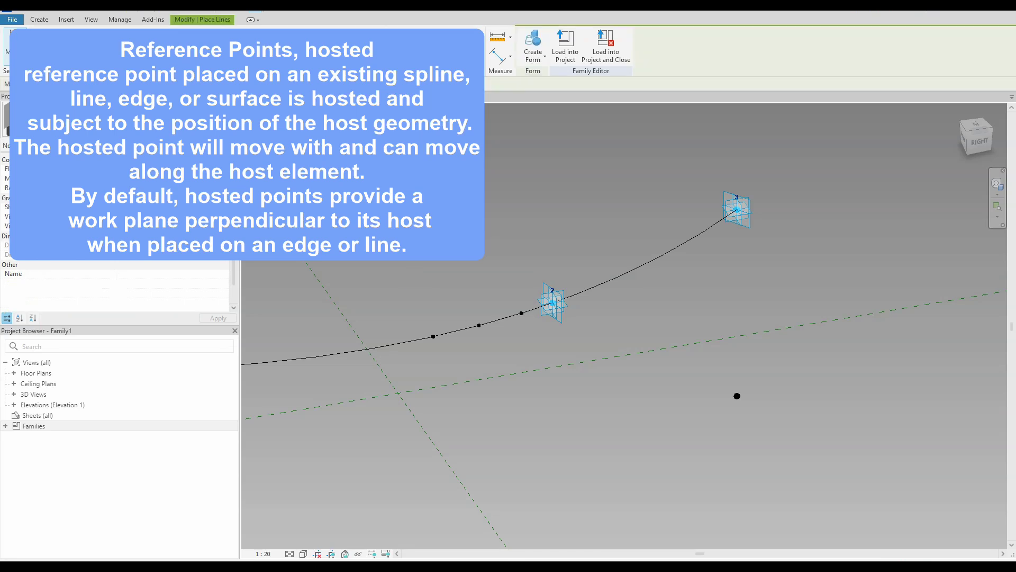
pyautogui.press('Escape')
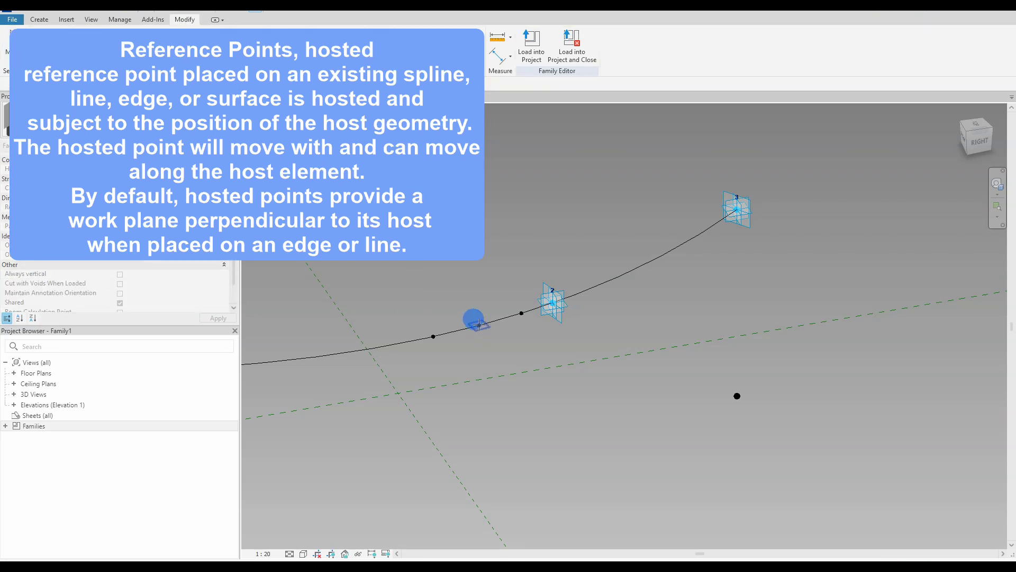
pyautogui.click(479, 325)
pyautogui.click(479, 325)
pyautogui.click(536, 327)
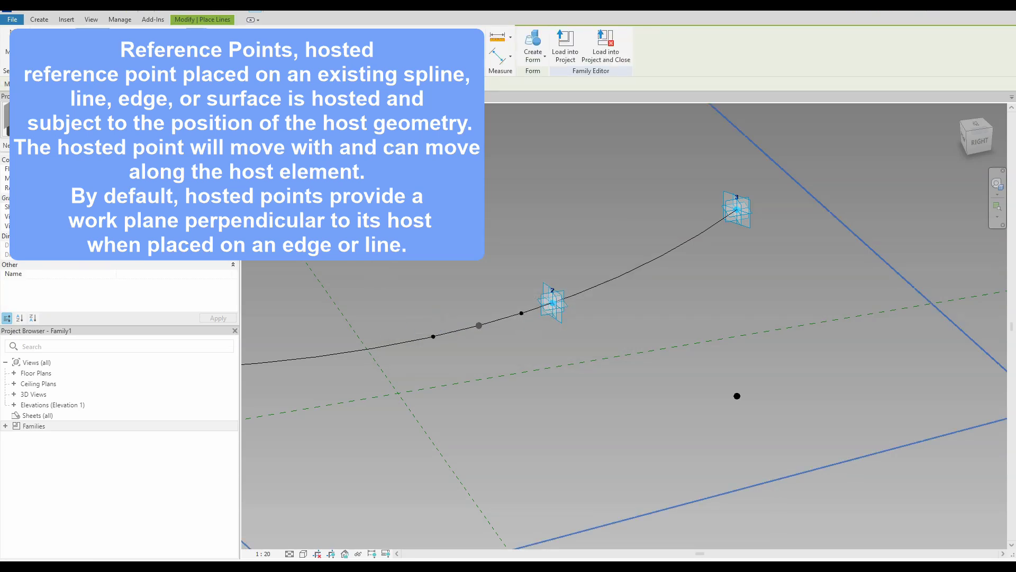
pyautogui.click(433, 336)
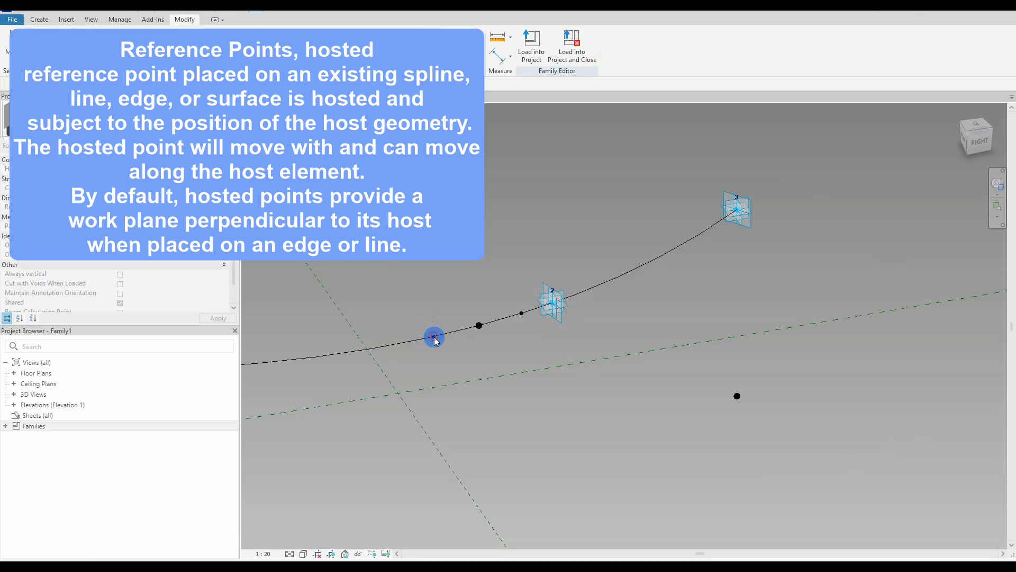
pyautogui.click(538, 325)
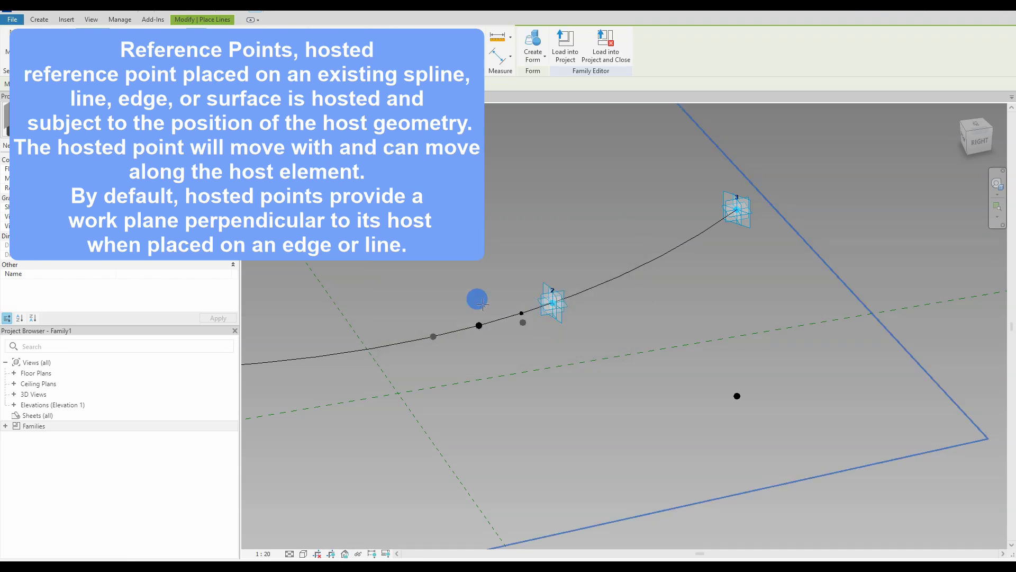
pyautogui.press('Escape')
pyautogui.click(522, 313)
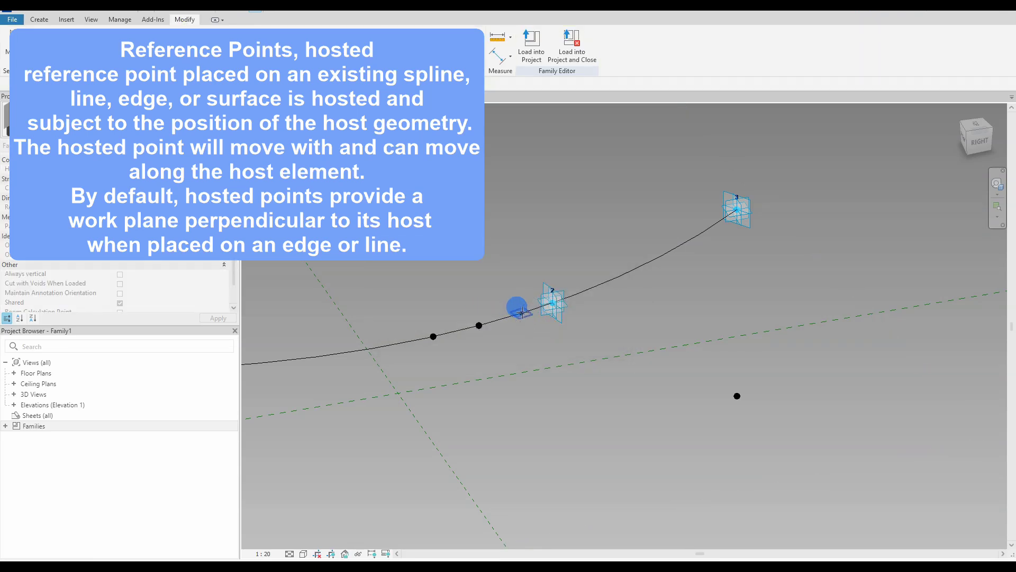
pyautogui.click(523, 312)
pyautogui.click(538, 326)
pyautogui.moveTo(464, 388); pyautogui.dragTo(458, 368, button='middle')
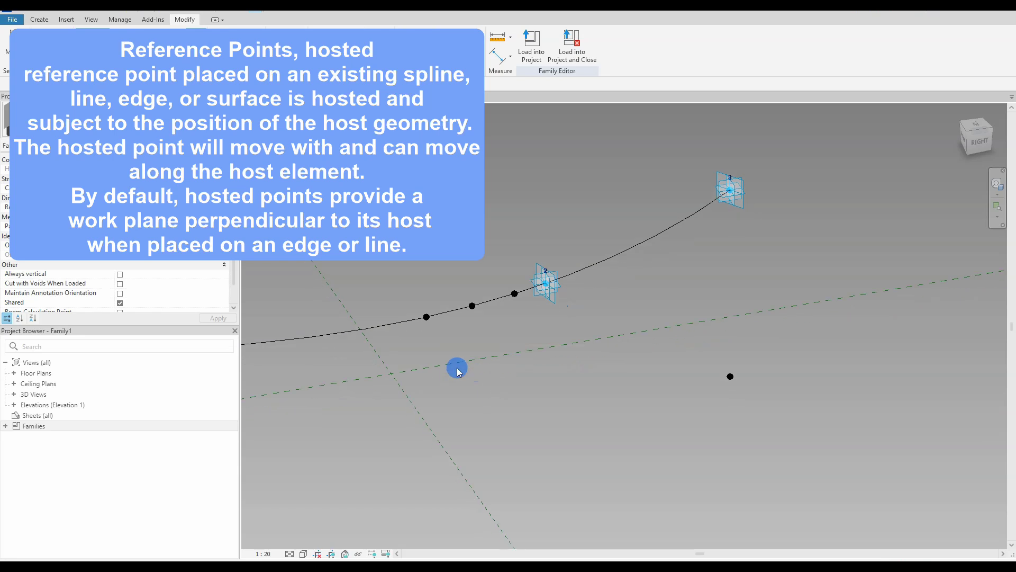
pyautogui.click(426, 317)
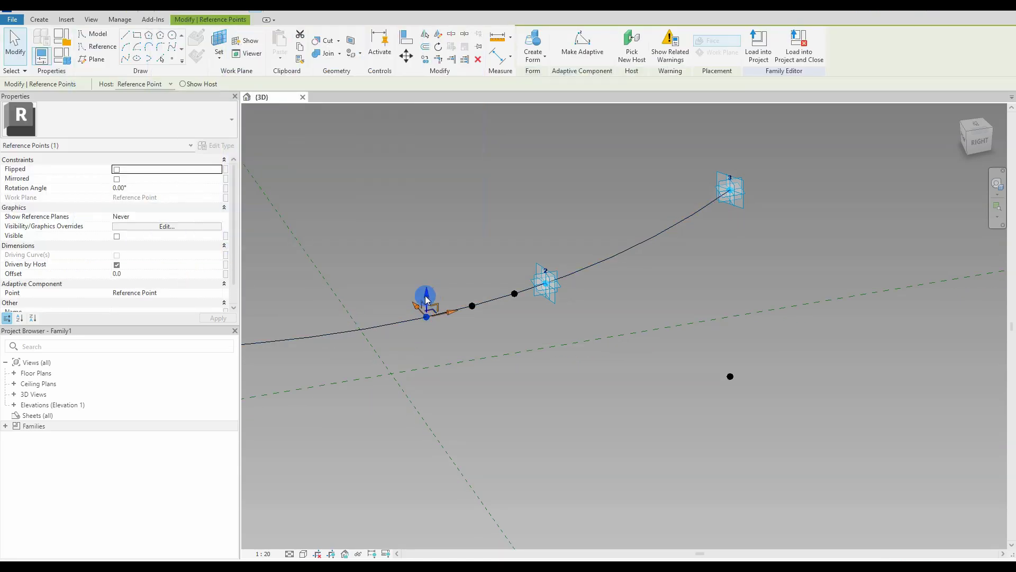
# Drag the first two spline-hosted points down below the curve.
pyautogui.moveTo(426, 299); pyautogui.dragTo(422, 349)
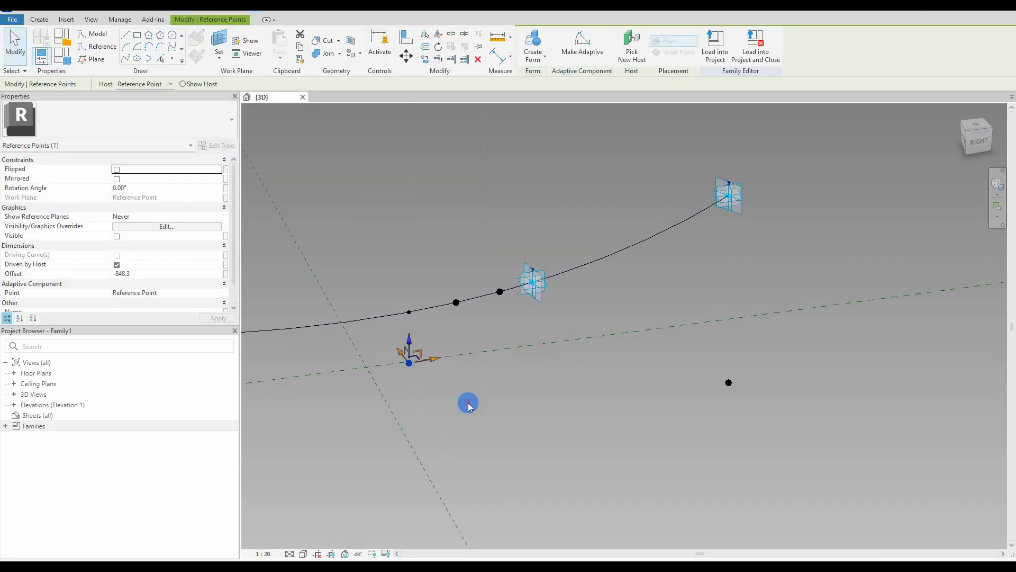
pyautogui.click(459, 321)
pyautogui.click(457, 306)
pyautogui.moveTo(456, 284); pyautogui.dragTo(456, 382)
pyautogui.moveTo(500, 277); pyautogui.dragTo(499, 347)
pyautogui.click(527, 381)
pyautogui.scroll(-1, 506, 428)
pyautogui.moveTo(507, 427); pyautogui.dragTo(567, 403, button='middle')
pyautogui.scroll(-1, 566, 404)
pyautogui.keyDown('shift'); pyautogui.moveTo(554, 444); pyautogui.dragTo(512, 362, button='middle'); pyautogui.keyUp('shift')
# Pull two more spline points down off the curve.
pyautogui.click(512, 345)
pyautogui.moveTo(513, 320); pyautogui.dragTo(513, 376)
pyautogui.click(576, 353)
pyautogui.moveTo(577, 354); pyautogui.dragTo(544, 418)
pyautogui.click(498, 446)
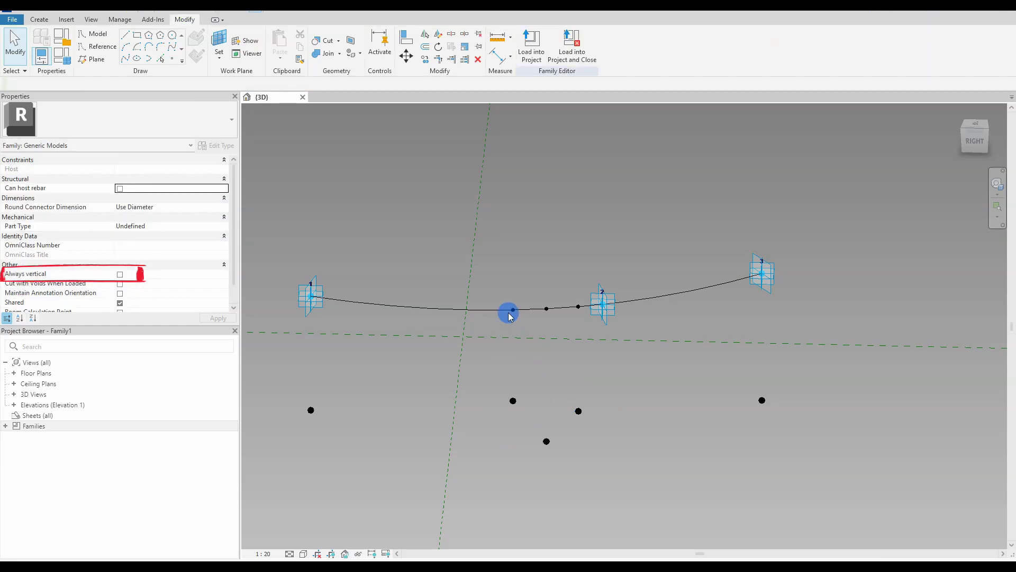
# Slide the curve-hosted point to normalized parameter 0.4, toward adaptive point 1.
pyautogui.click(513, 314)
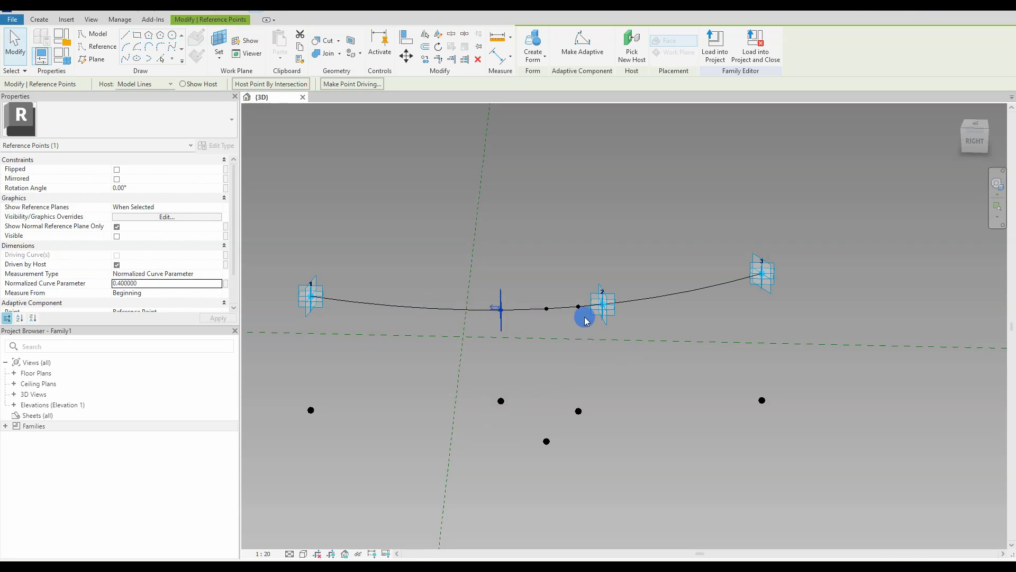
pyautogui.moveTo(581, 312); pyautogui.dragTo(579, 308)
pyautogui.moveTo(147, 284); pyautogui.dragTo(125, 284)
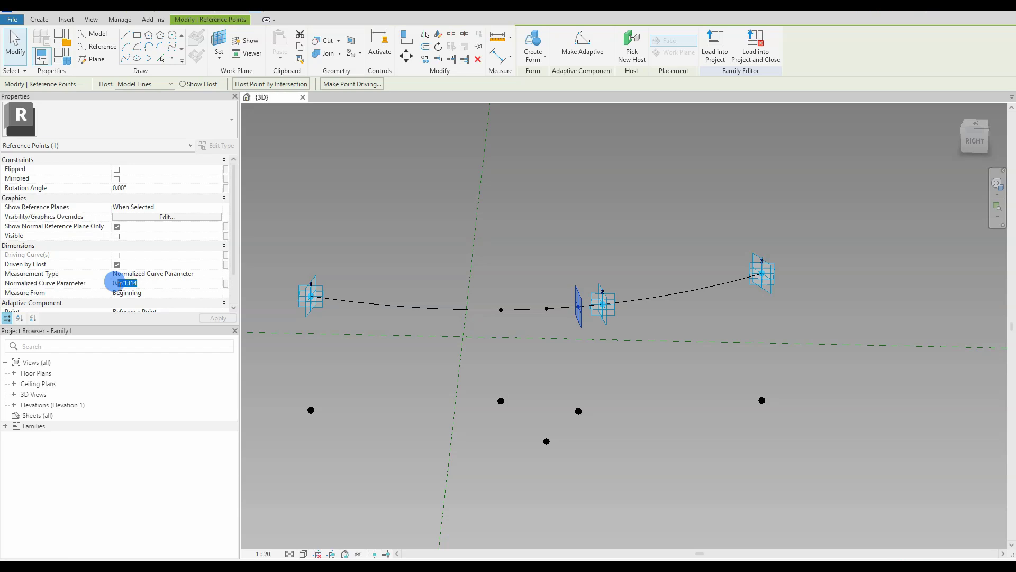
pyautogui.click(576, 392)
pyautogui.keyDown('shift'); pyautogui.moveTo(536, 391); pyautogui.dragTo(633, 426, button='middle'); pyautogui.keyUp('shift')
pyautogui.moveTo(416, 236); pyautogui.dragTo(410, 213, button='middle')
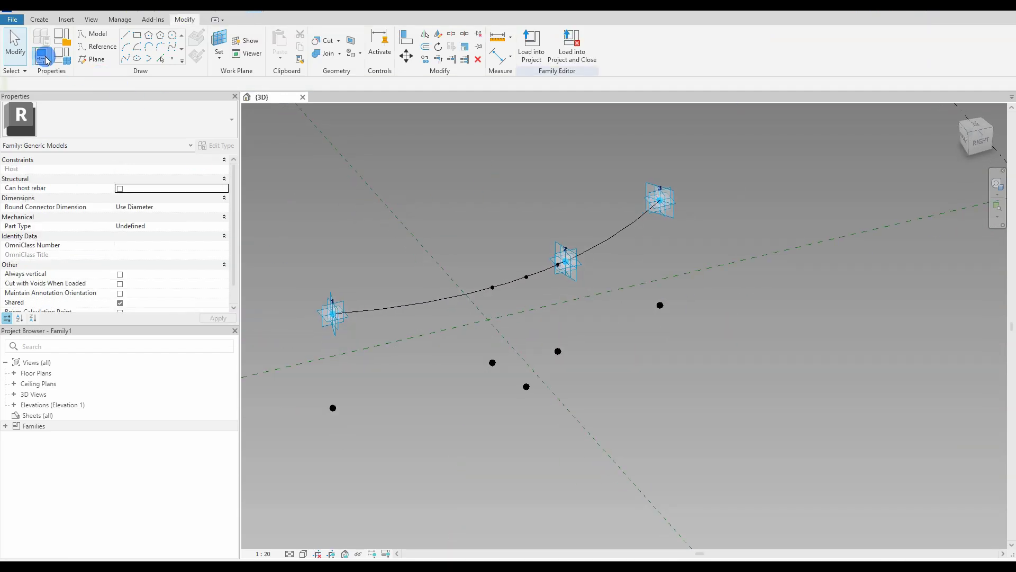
pyautogui.moveTo(452, 240); pyautogui.dragTo(436, 245, button='middle')
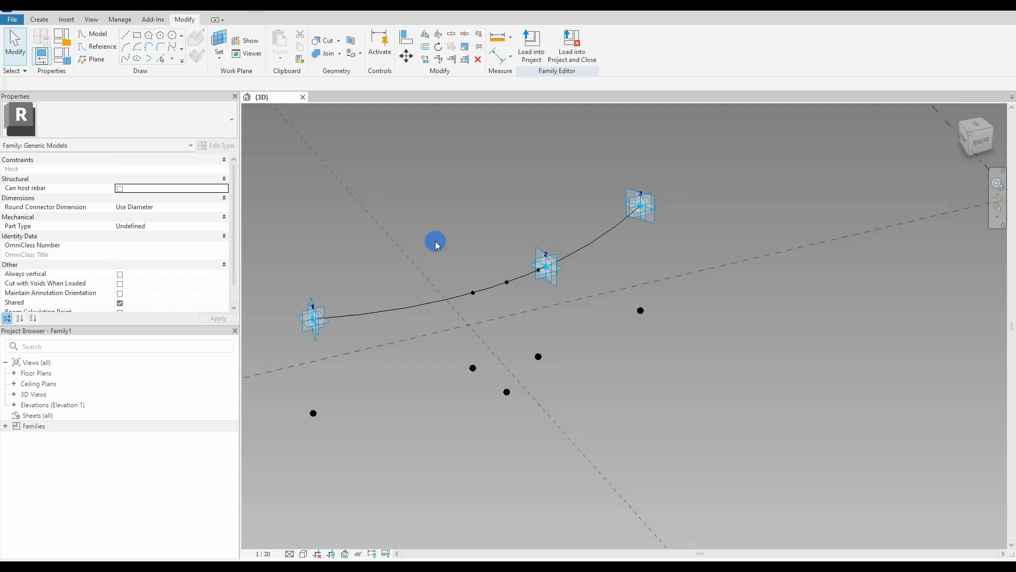
# In Family Types, add an instance length parameter named t.
pyautogui.click(68, 58)
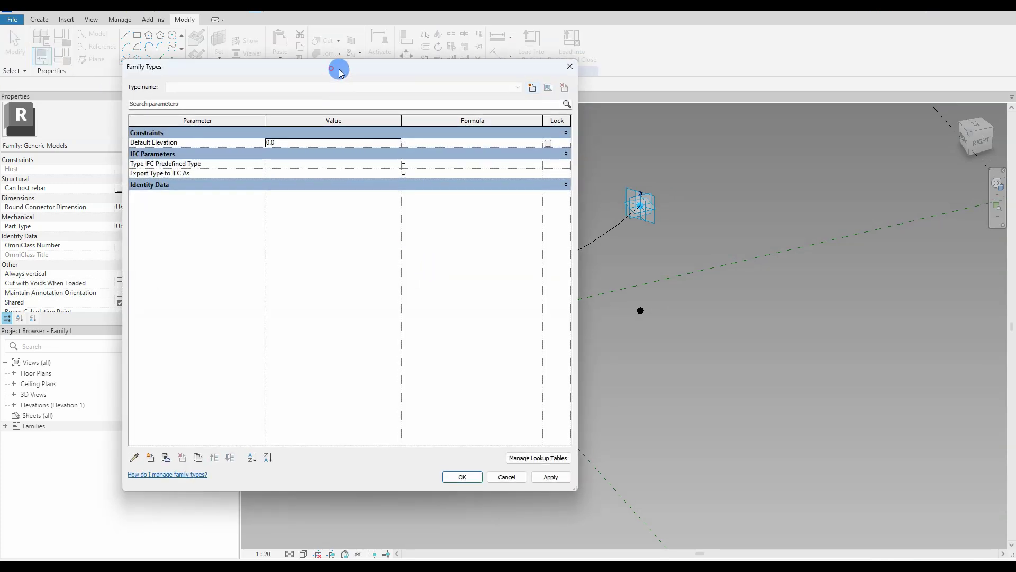
pyautogui.moveTo(340, 68); pyautogui.dragTo(723, 114)
pyautogui.click(356, 518)
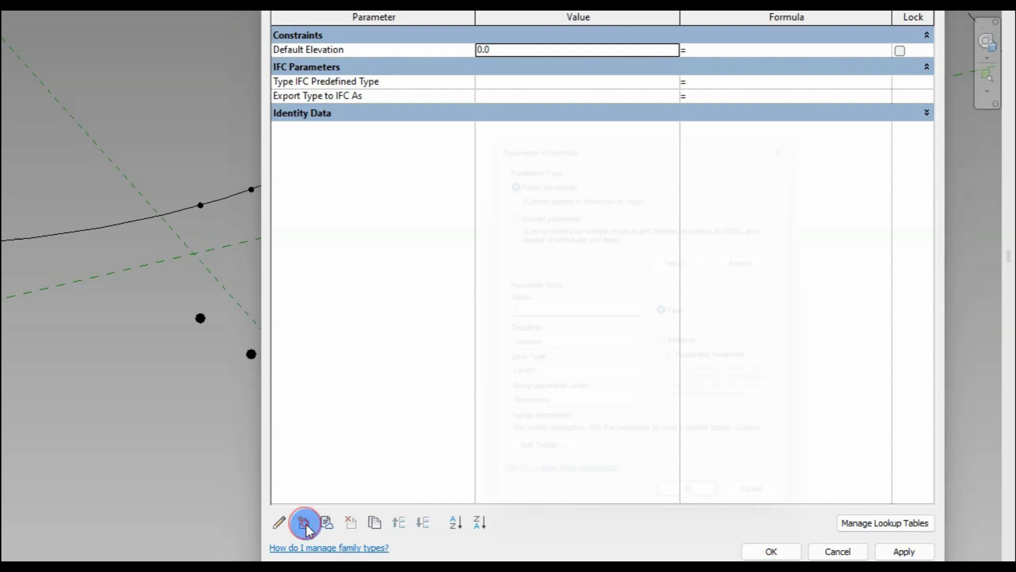
pyautogui.write('t')
pyautogui.click(673, 346)
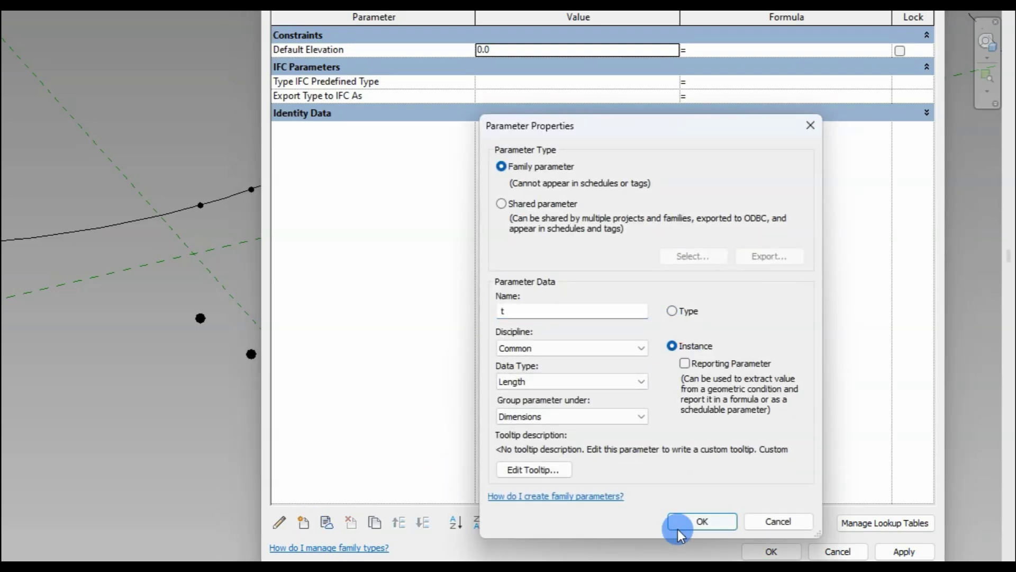
pyautogui.click(679, 523)
# Add instance parameter a, then set a to 1500 and t to 400.
pyautogui.click(301, 524)
pyautogui.write('a')
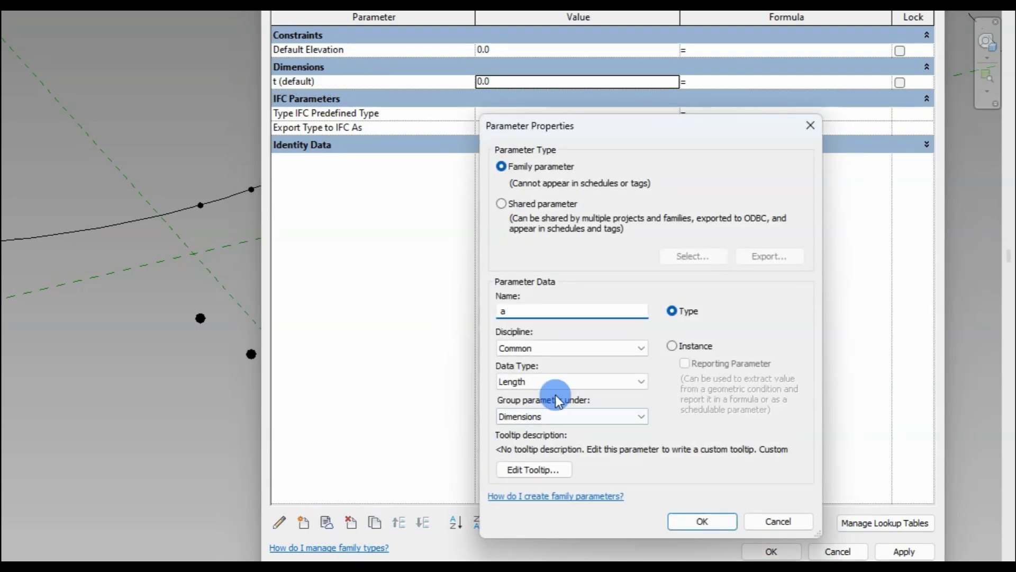
pyautogui.click(672, 345)
pyautogui.click(702, 521)
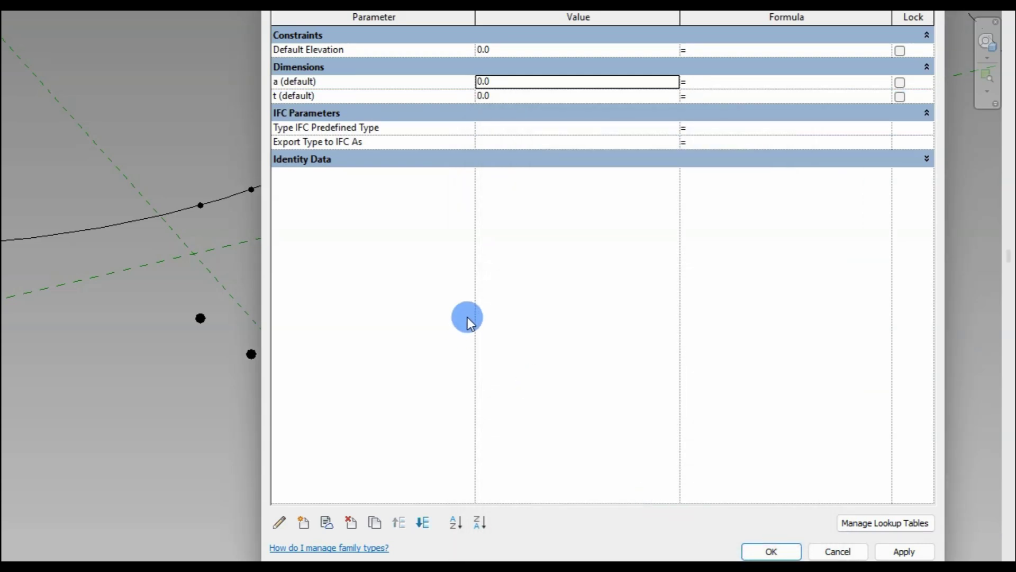
pyautogui.click(506, 82)
pyautogui.write('150')
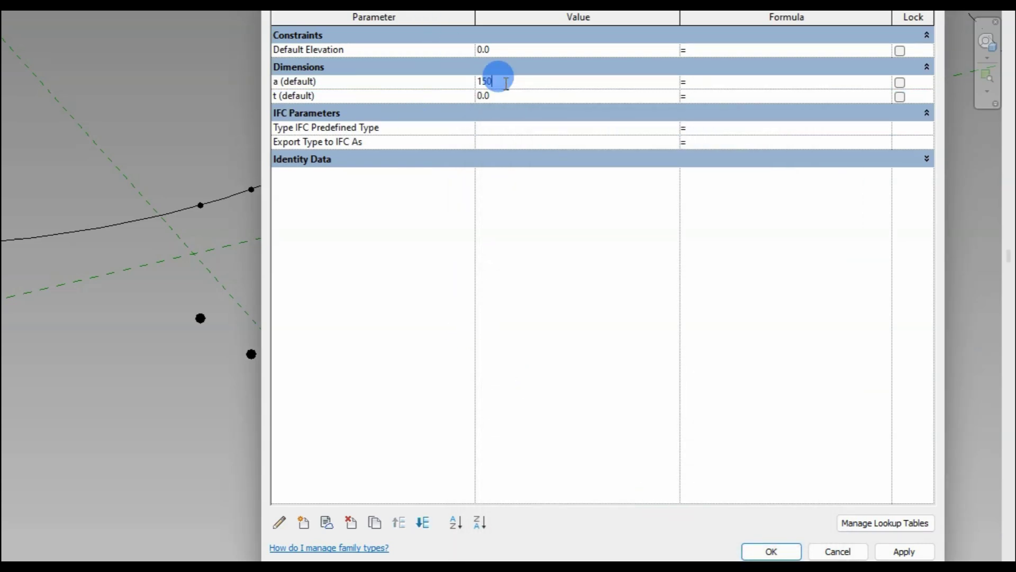
pyautogui.write('00')
pyautogui.click(507, 95)
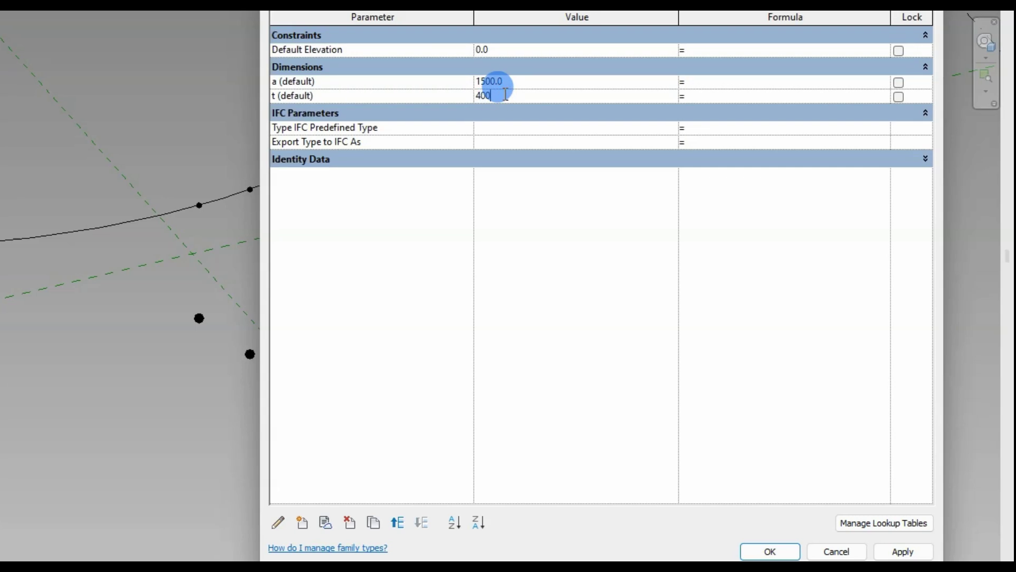
pyautogui.write('400')
# Add instance length parameters Thickness and Thickness big.
pyautogui.click(303, 522)
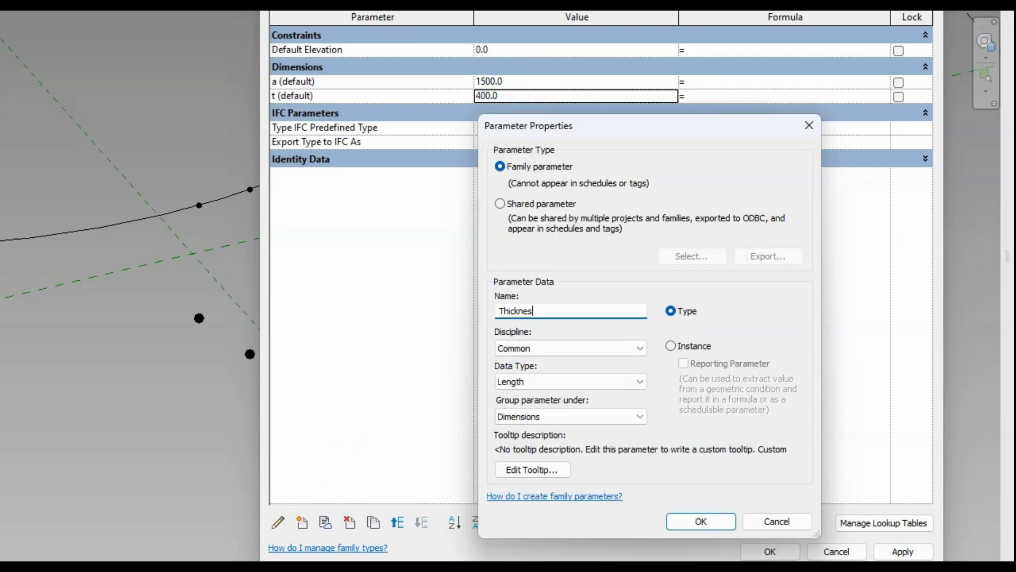
pyautogui.click(671, 346)
pyautogui.click(680, 520)
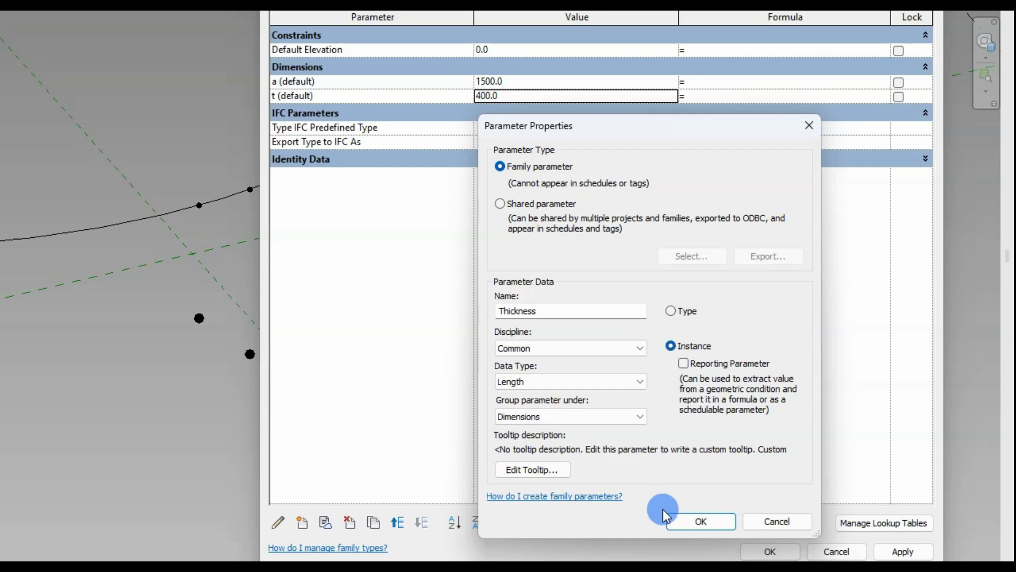
pyautogui.click(302, 524)
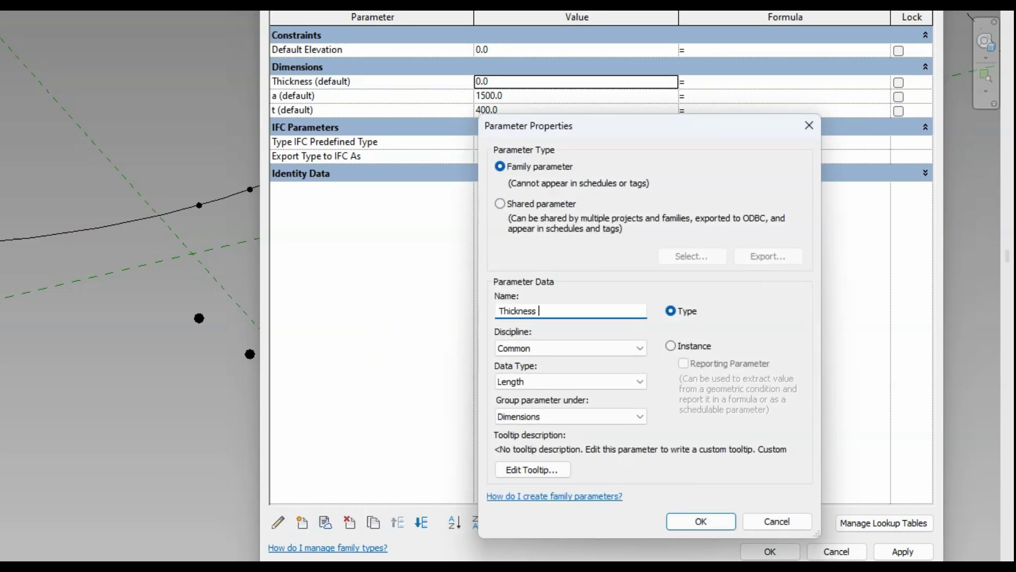
pyautogui.write('Thickness big')
pyautogui.click(670, 346)
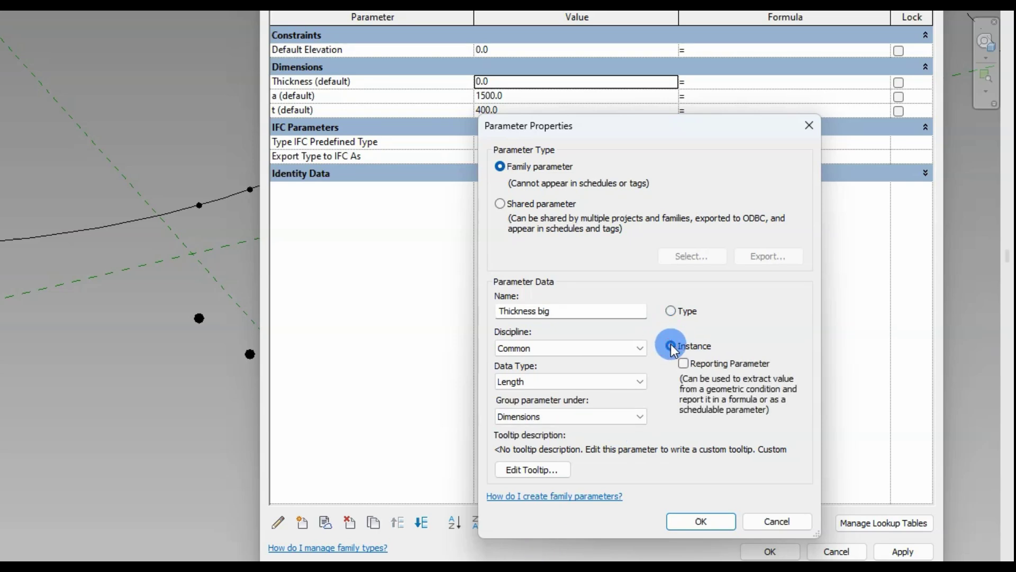
pyautogui.click(700, 521)
# Begin a new instance parameter named Thickness big end and choose its data type.
pyautogui.click(302, 524)
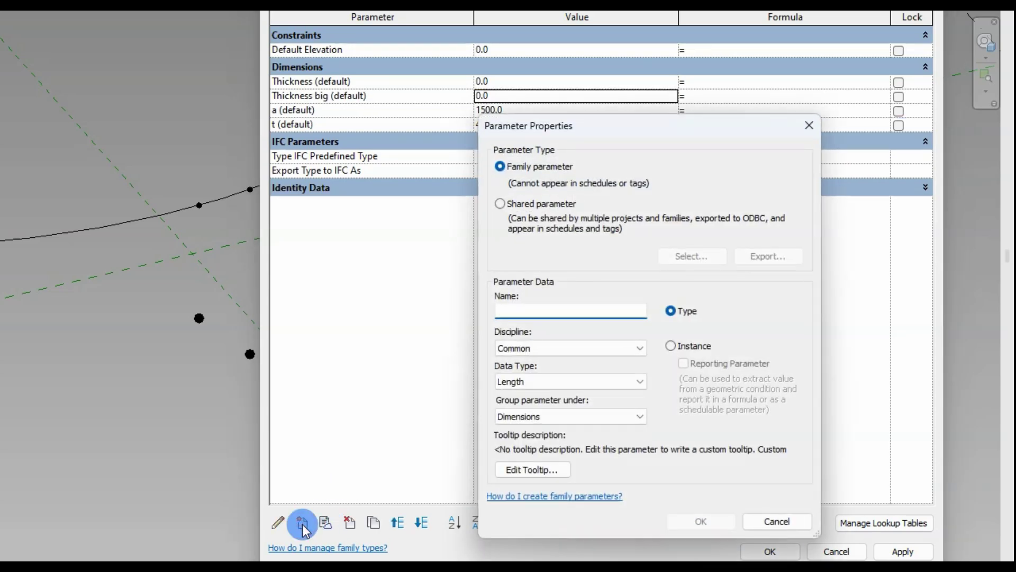
pyautogui.write('Thickness big ')
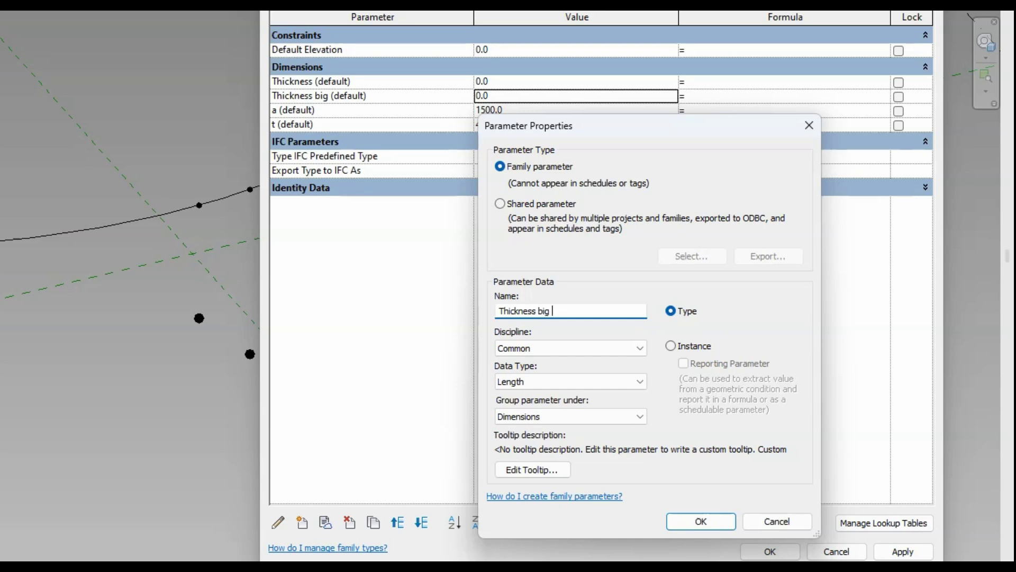
pyautogui.write('ew')
pyautogui.click(671, 345)
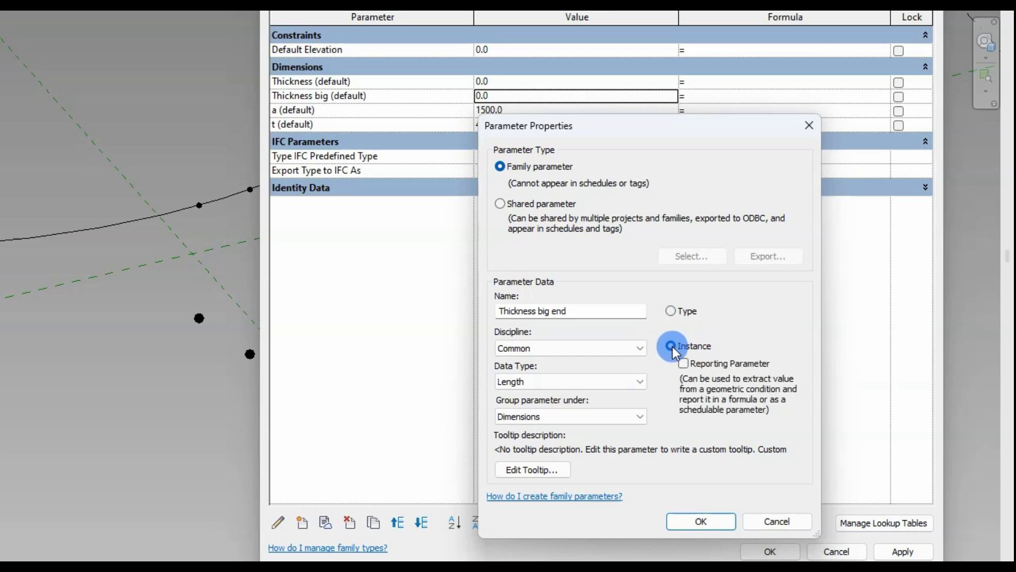
pyautogui.click(560, 380)
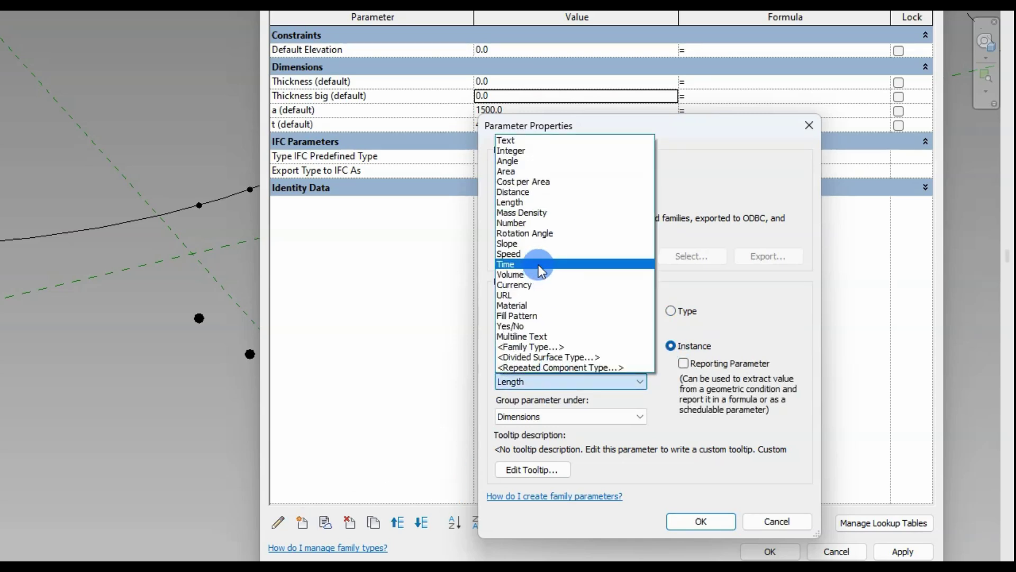
# Make Thickness big end a Number parameter in the Dimensions group.
pyautogui.click(521, 223)
pyautogui.click(686, 521)
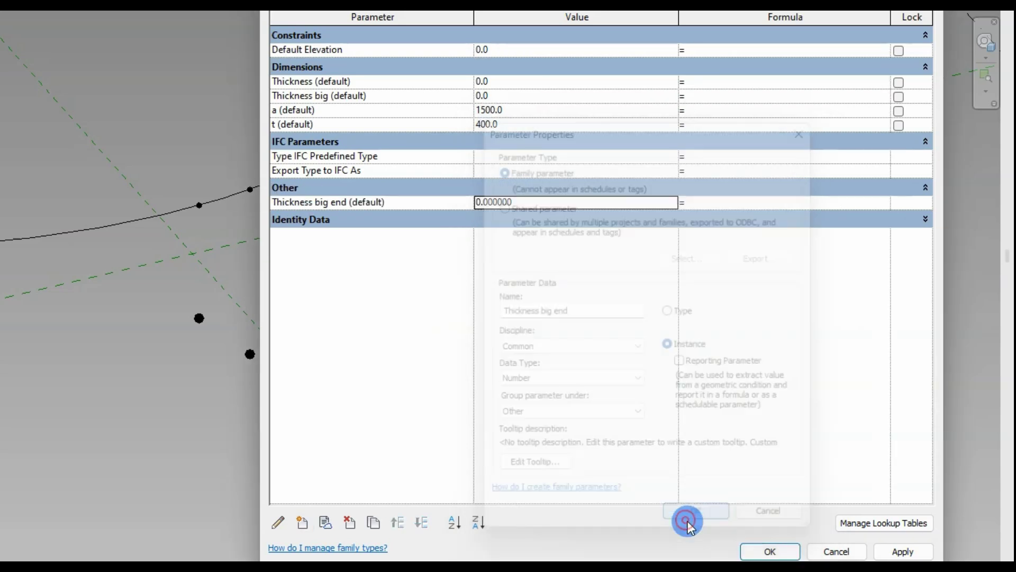
pyautogui.click(277, 523)
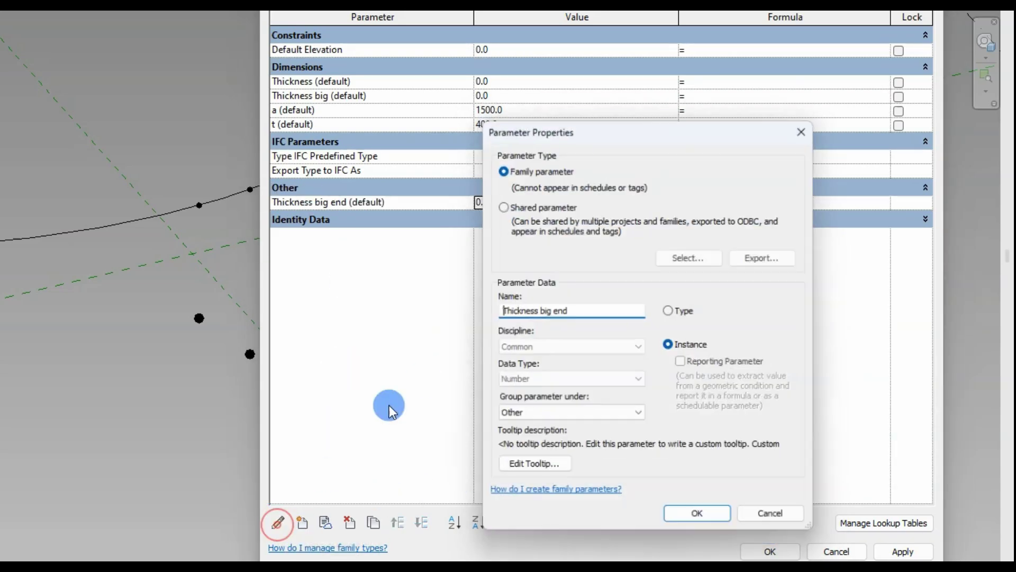
pyautogui.click(551, 416)
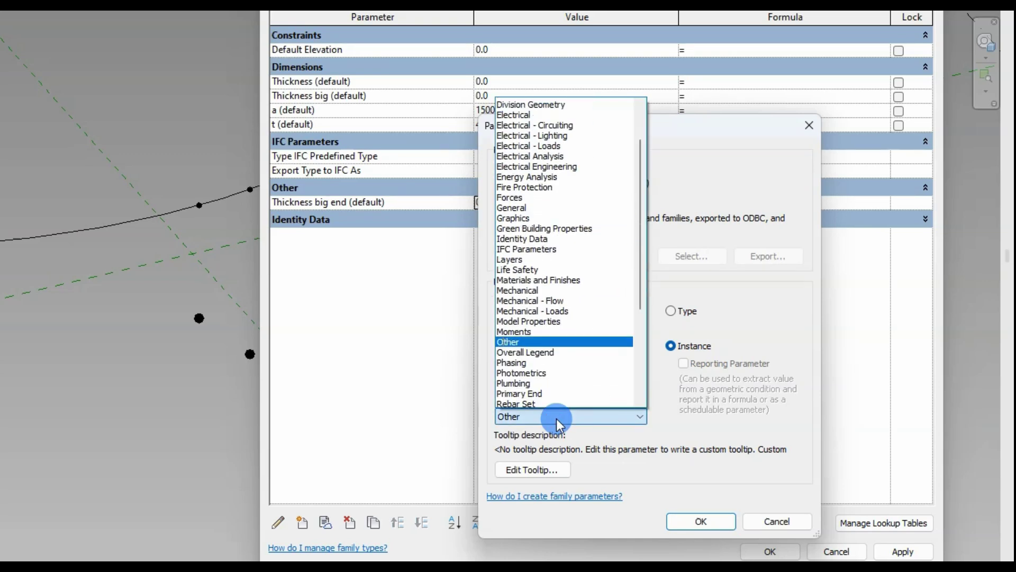
pyautogui.press('d')
pyautogui.press('d')
pyautogui.click(557, 419)
pyautogui.click(694, 519)
# Move Thickness big end below t and set its value to 0.2.
pyautogui.click(323, 111)
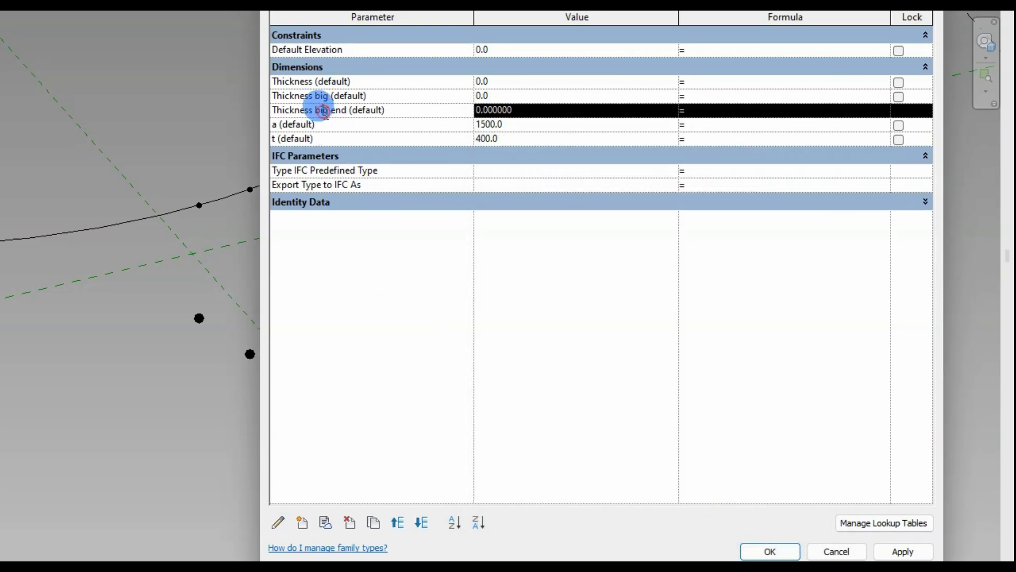
pyautogui.click(421, 522)
pyautogui.click(421, 523)
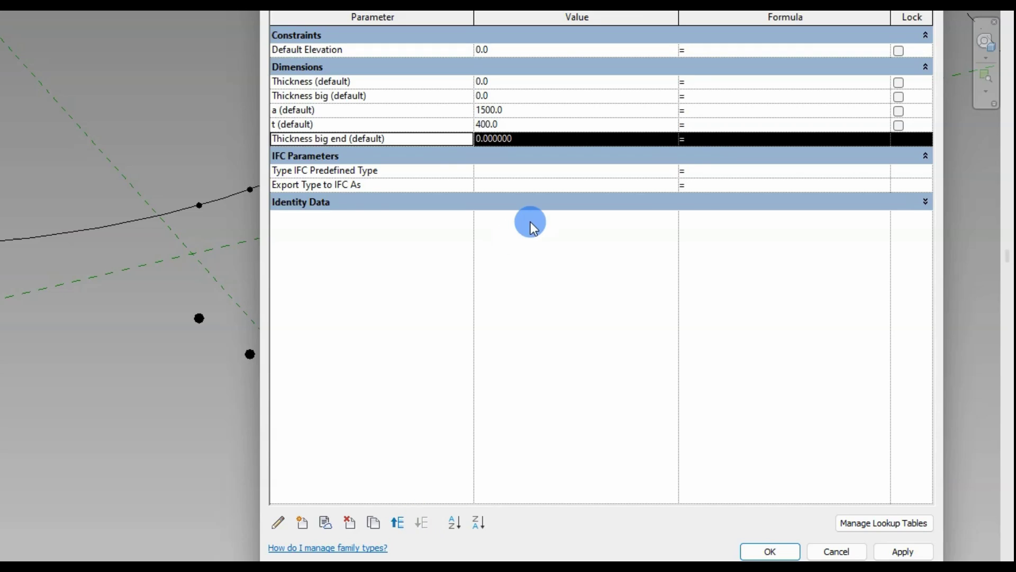
pyautogui.click(494, 138)
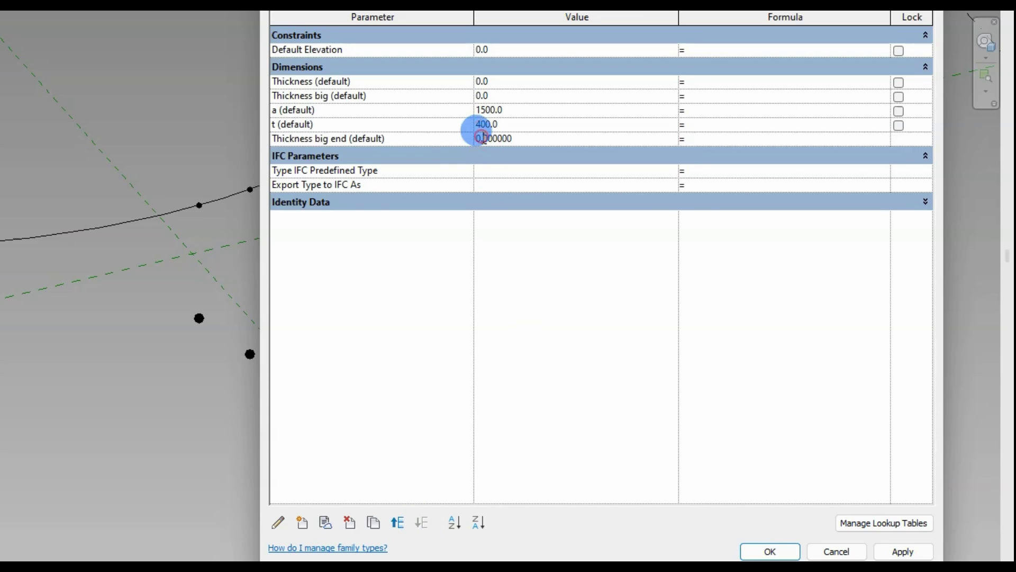
pyautogui.write('2')
pyautogui.click(897, 551)
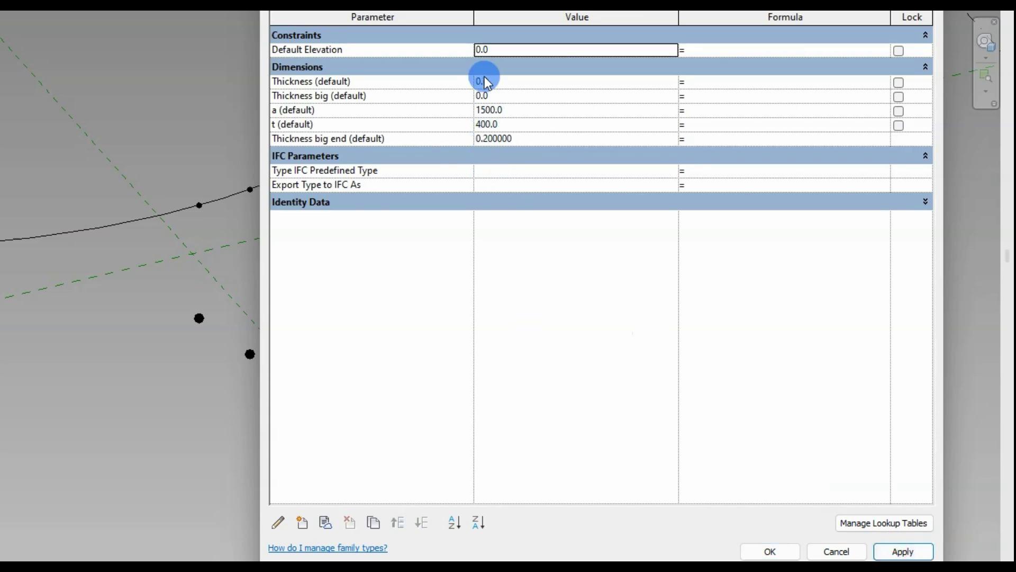
# Set Thickness to 3000 and Thickness big to 4000, then start a Placement thickness parameter.
pyautogui.click(510, 81)
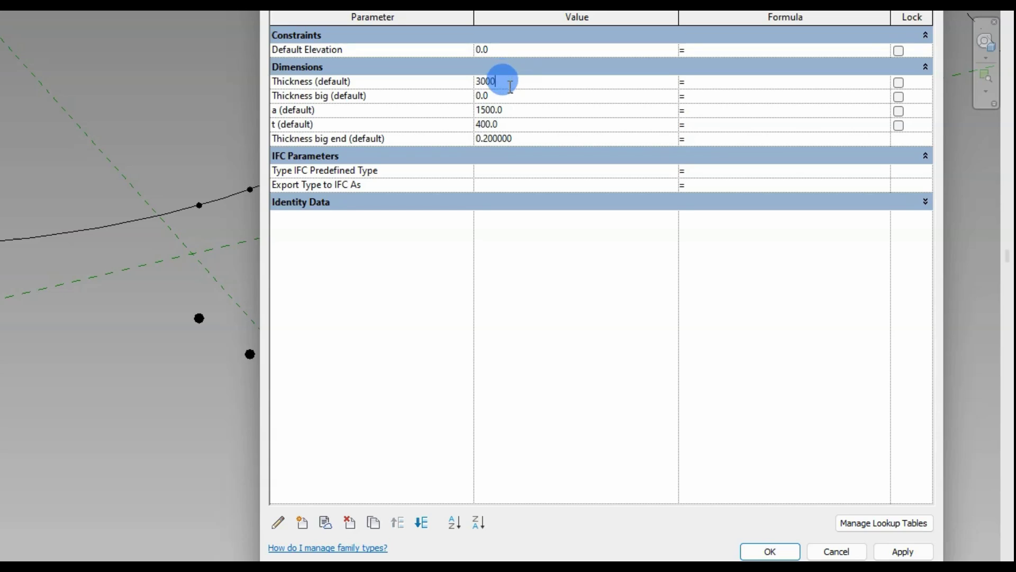
pyautogui.write('3000')
pyautogui.click(505, 95)
pyautogui.write('4000')
pyautogui.click(900, 551)
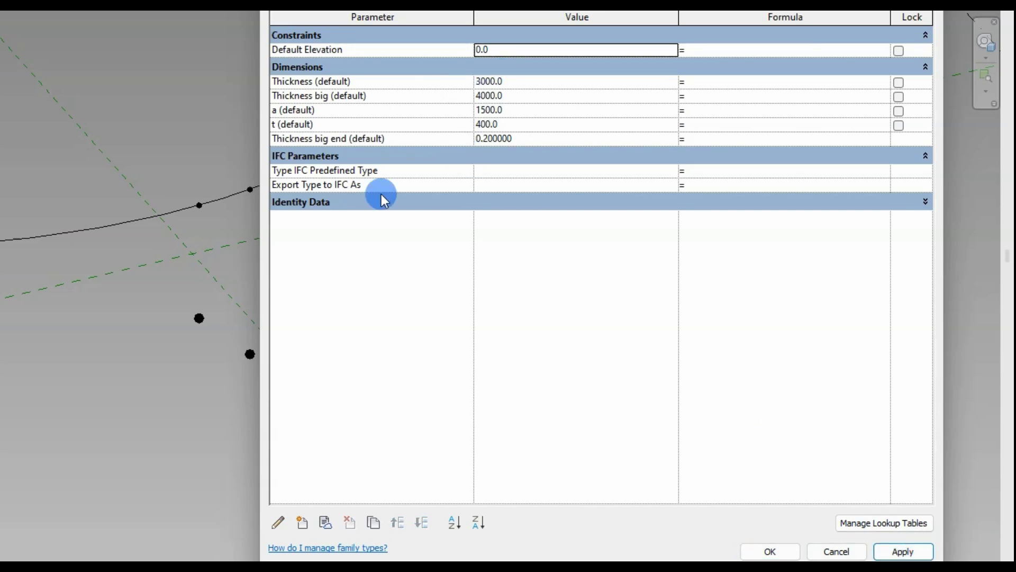
pyautogui.click(302, 524)
pyautogui.click(514, 306)
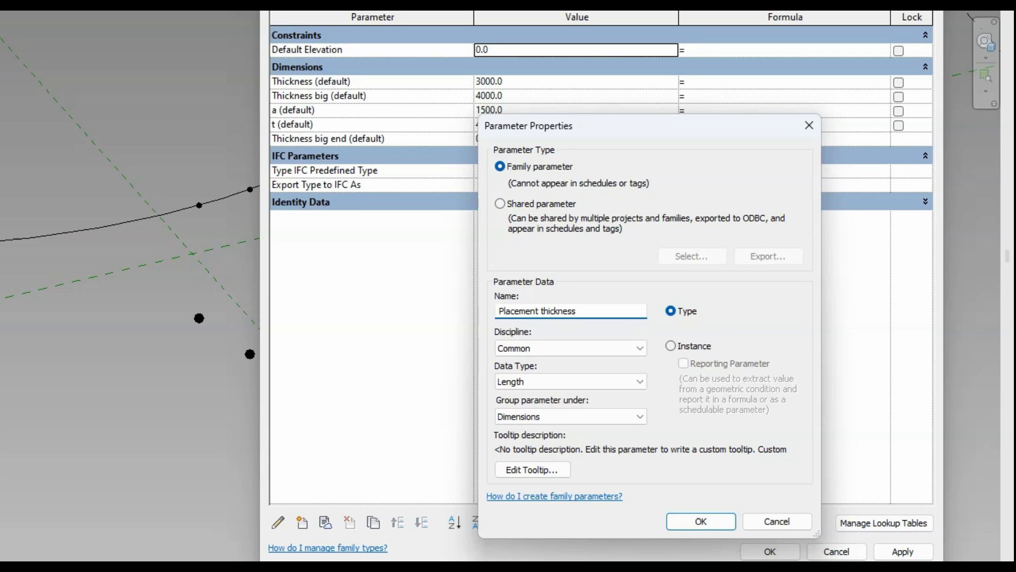
# Create Placement thickness big as an instance Number parameter under Dimensions.
pyautogui.click(671, 346)
pyautogui.click(587, 382)
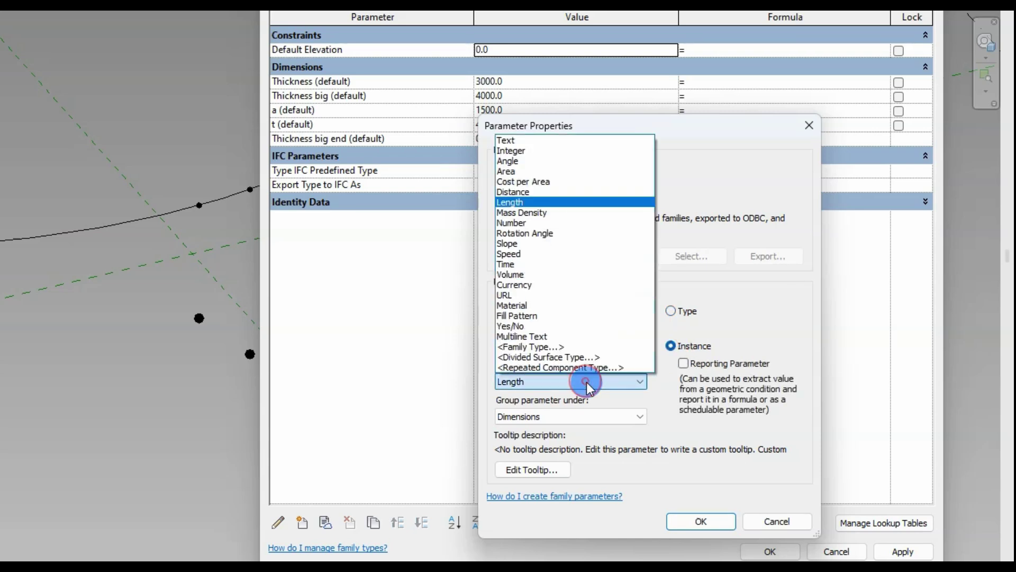
pyautogui.click(522, 222)
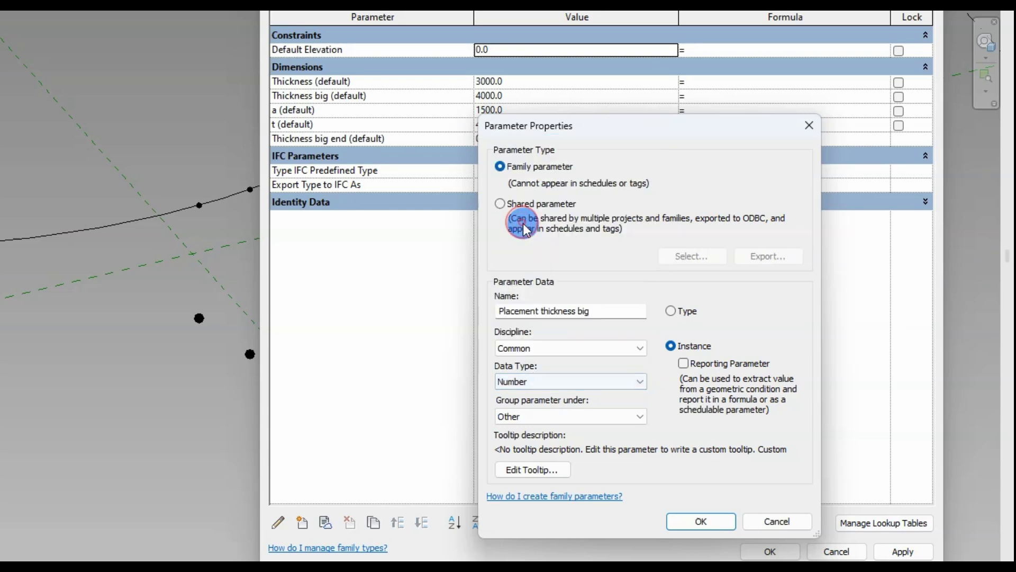
pyautogui.click(547, 418)
pyautogui.press('d')
pyautogui.press('d')
pyautogui.click(545, 418)
pyautogui.click(692, 522)
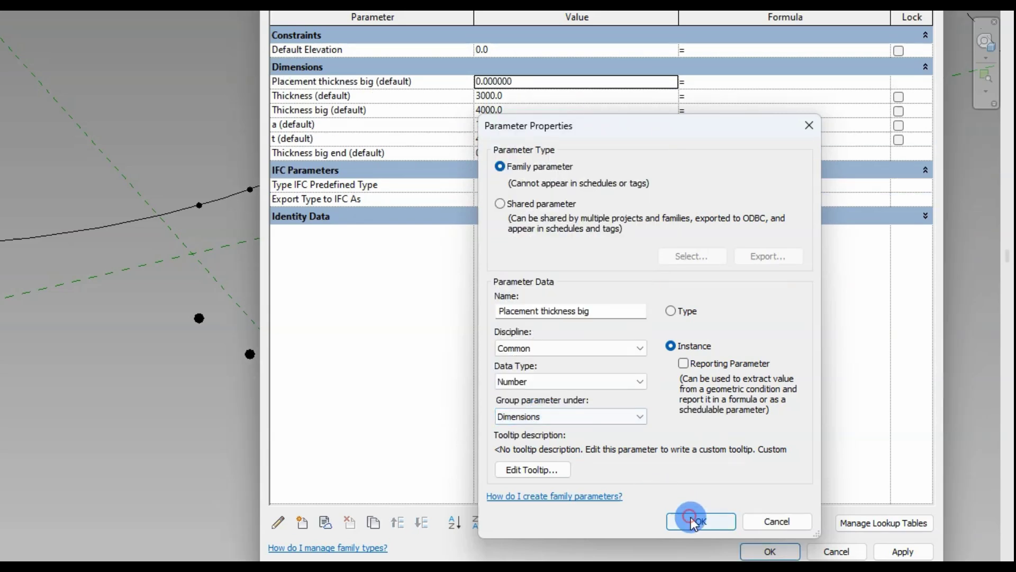
# Move Placement thickness big above Thickness big end and set it to 0.5.
pyautogui.click(422, 523)
pyautogui.click(422, 523)
pyautogui.click(422, 523)
pyautogui.click(421, 524)
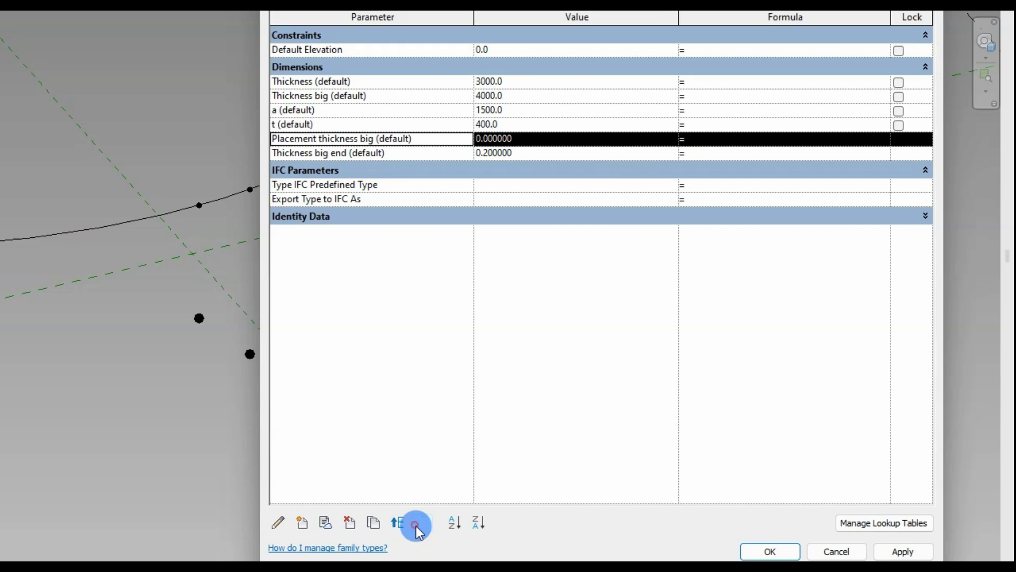
pyautogui.click(492, 139)
pyautogui.write('5')
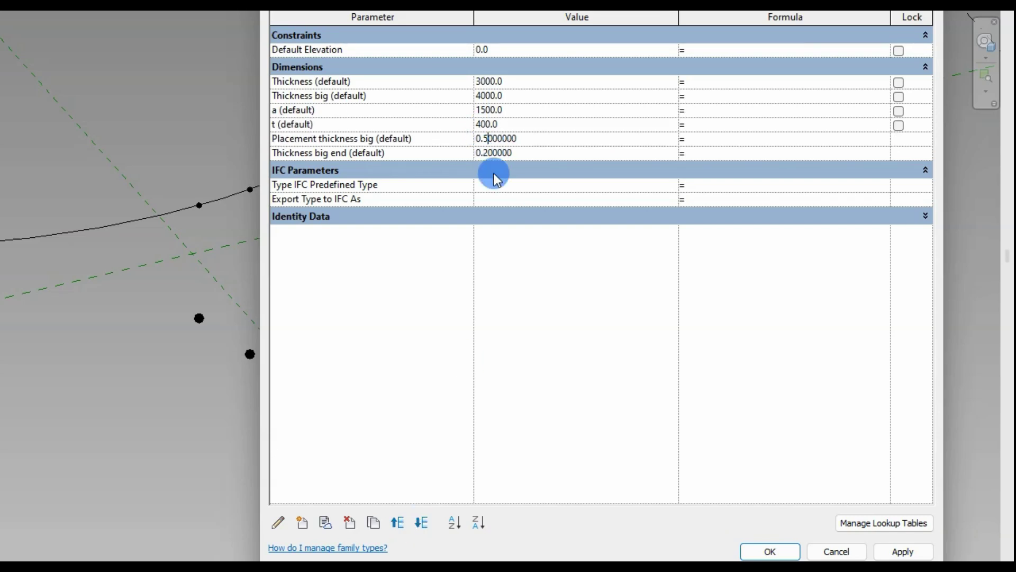
pyautogui.click(901, 551)
# Add xThickness big end as an instance Number parameter under Other.
pyautogui.click(345, 522)
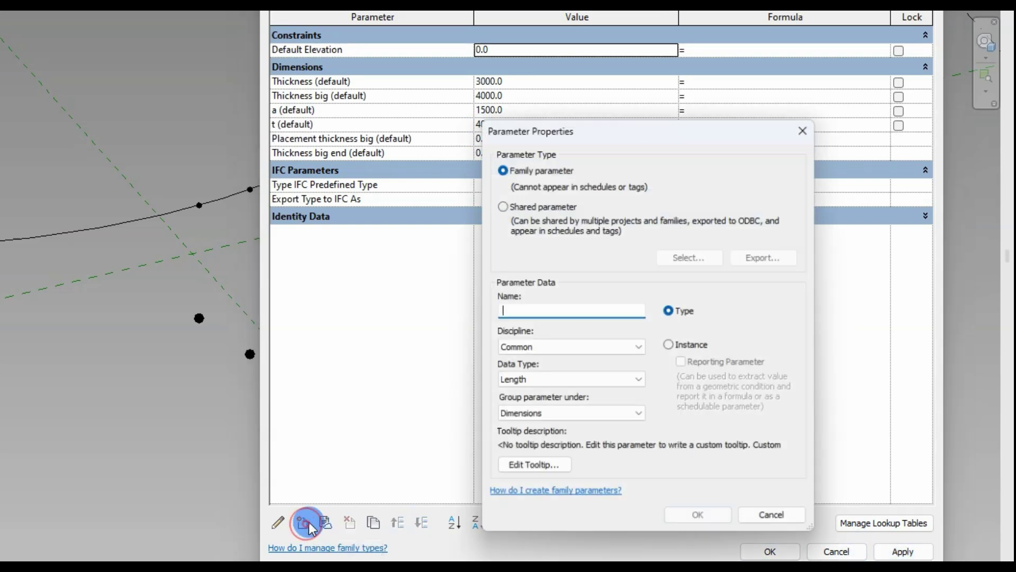
pyautogui.write('xThickness big end')
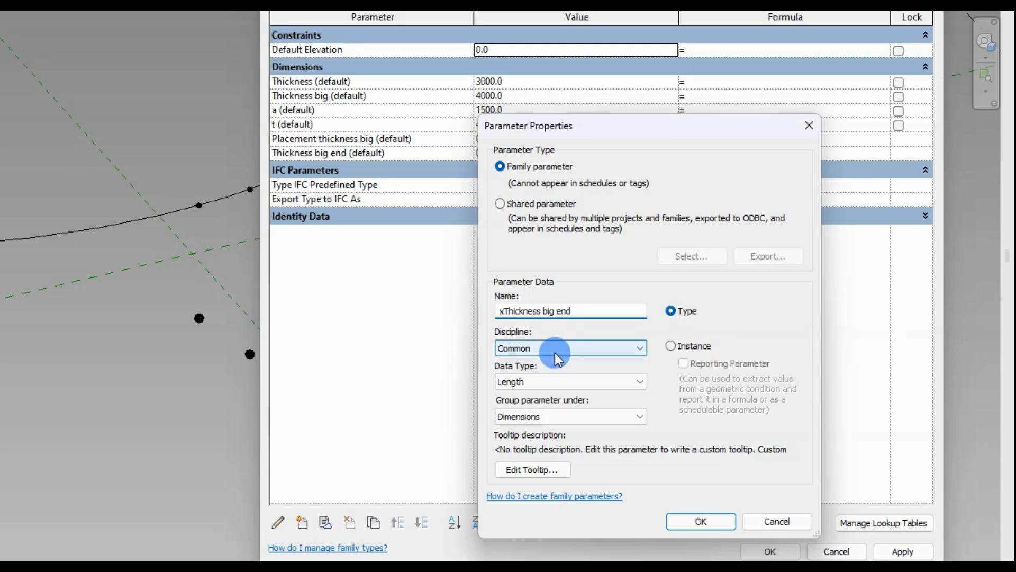
pyautogui.click(560, 382)
pyautogui.click(522, 212)
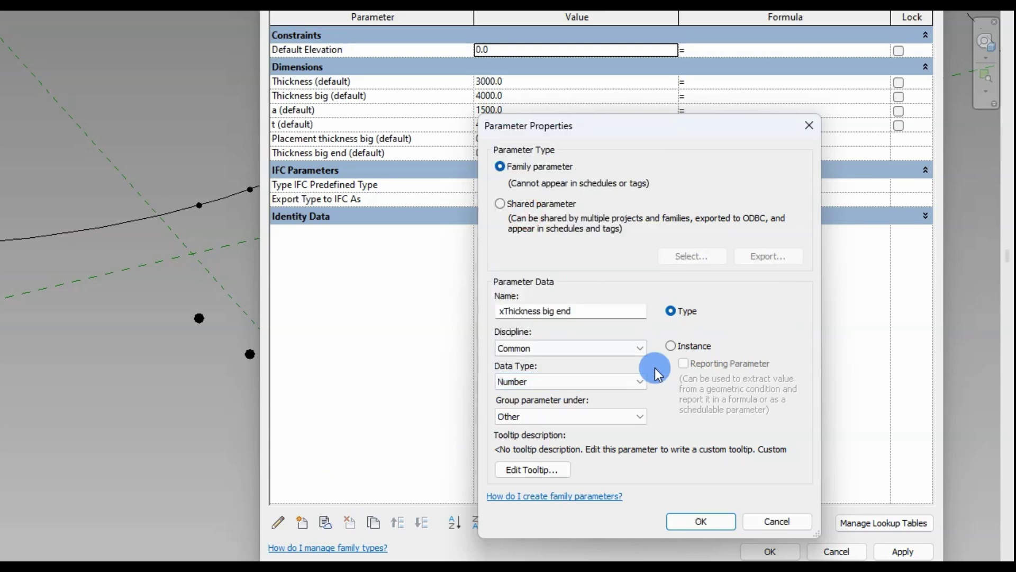
pyautogui.click(670, 346)
pyautogui.click(701, 522)
pyautogui.click(338, 230)
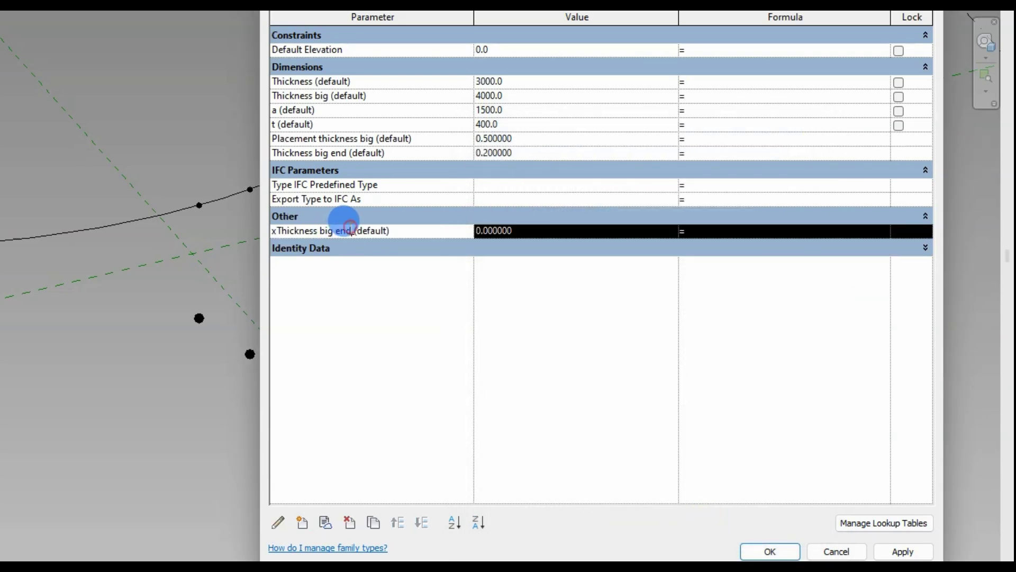
# Add yThickness big end as an instance Number parameter, reusing the copied name.
pyautogui.click(302, 522)
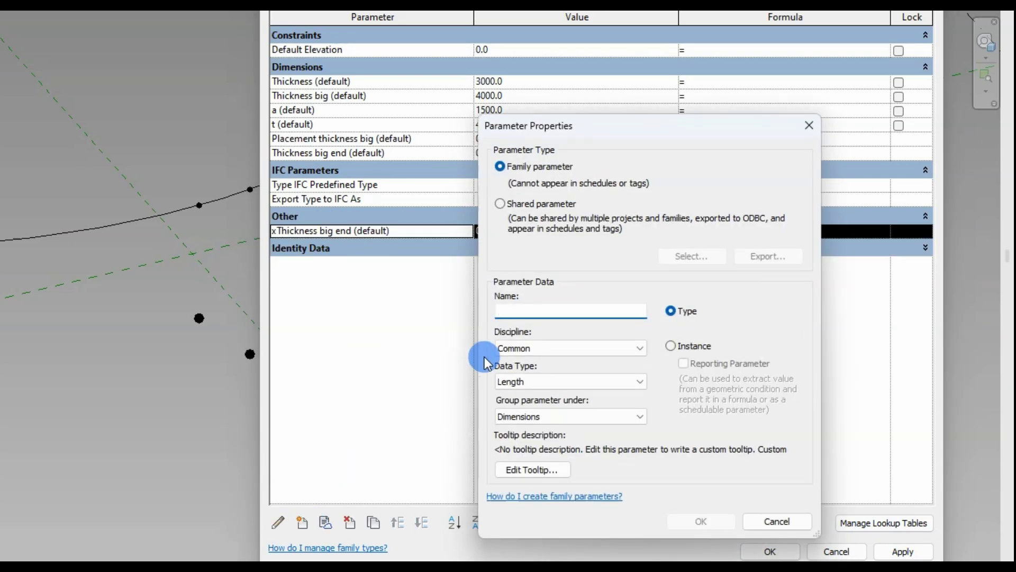
pyautogui.write('xThickness big end')
pyautogui.click(502, 310)
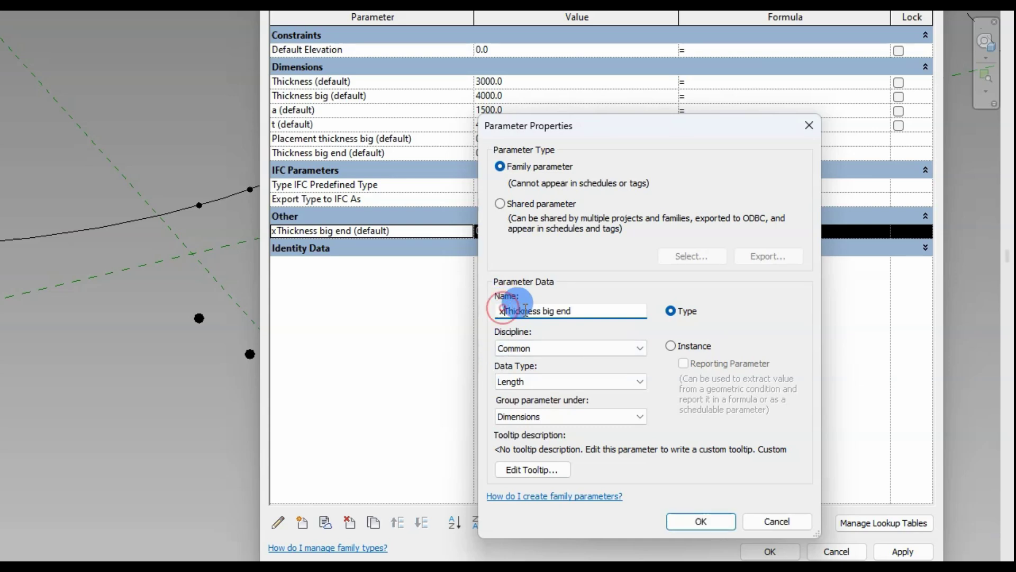
pyautogui.press('BackSpace')
pyautogui.write('Y')
pyautogui.click(542, 306)
pyautogui.click(671, 346)
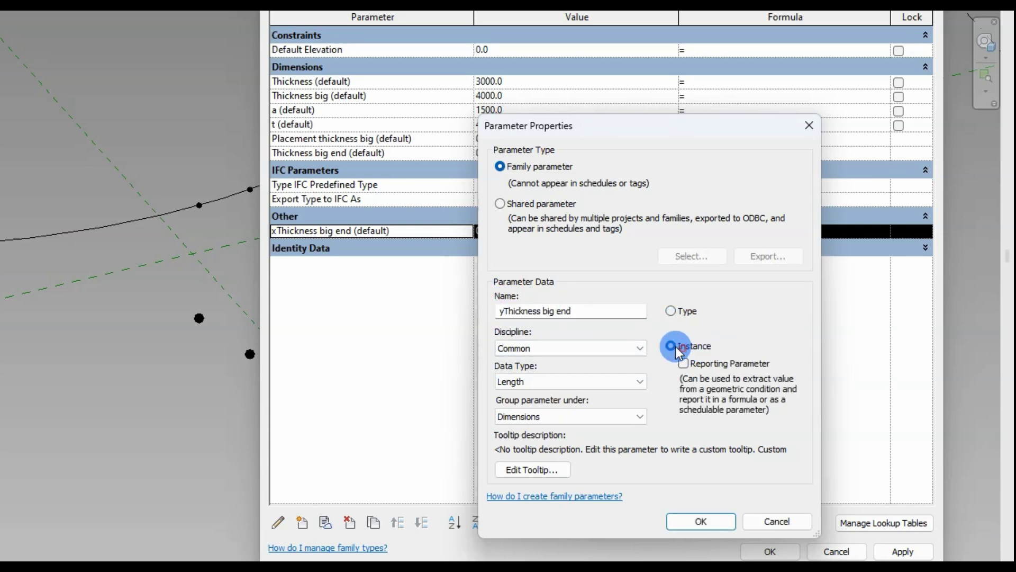
pyautogui.click(572, 382)
pyautogui.click(556, 222)
pyautogui.click(689, 521)
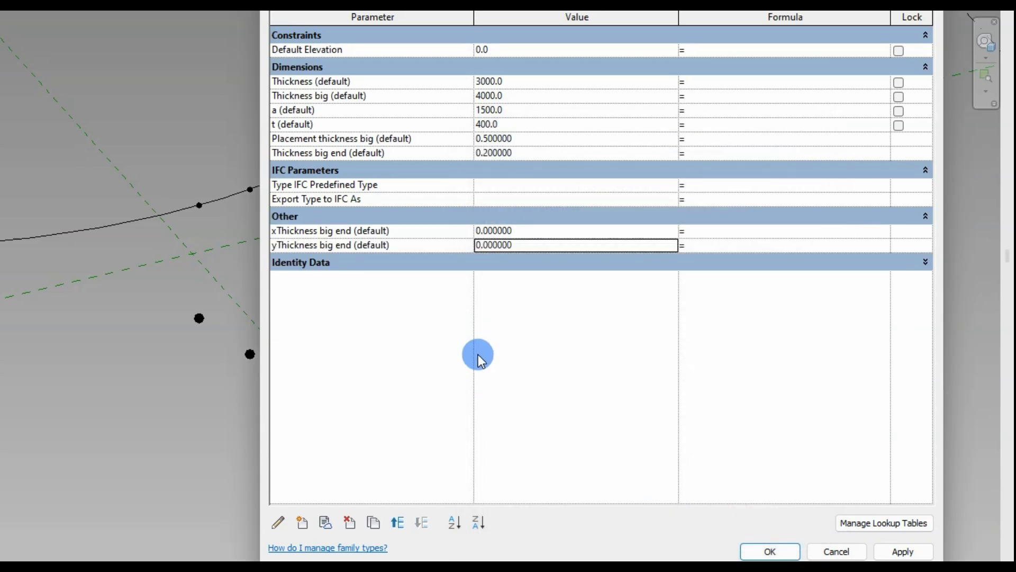
# Give xThickness big end the formula Placement thickness big + Thickness big end.
pyautogui.click(337, 153)
pyautogui.moveTo(347, 153); pyautogui.dragTo(269, 154)
pyautogui.hotkey('ctrl', 'c')
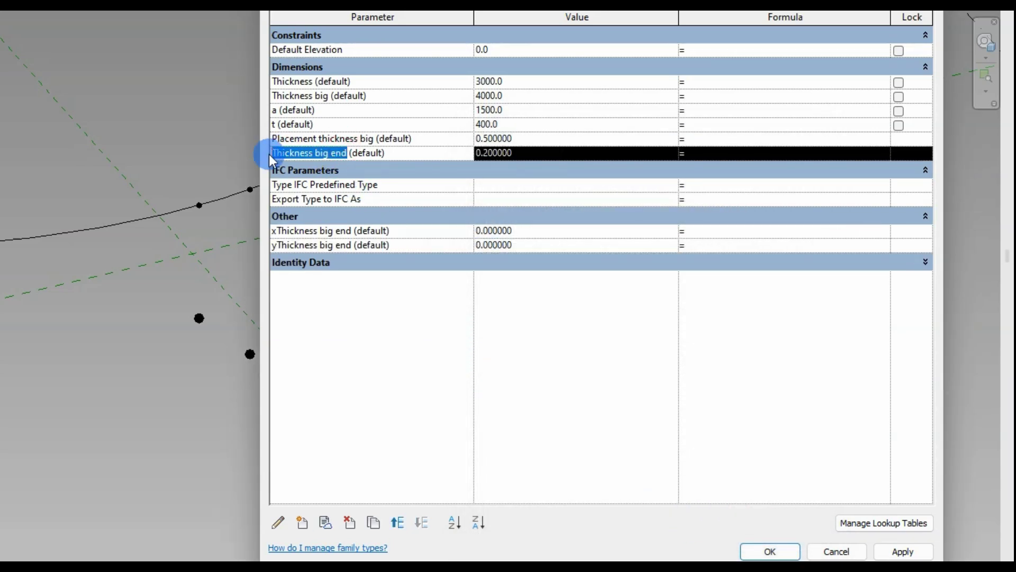
pyautogui.click(694, 231)
pyautogui.hotkey('ctrl', 'v')
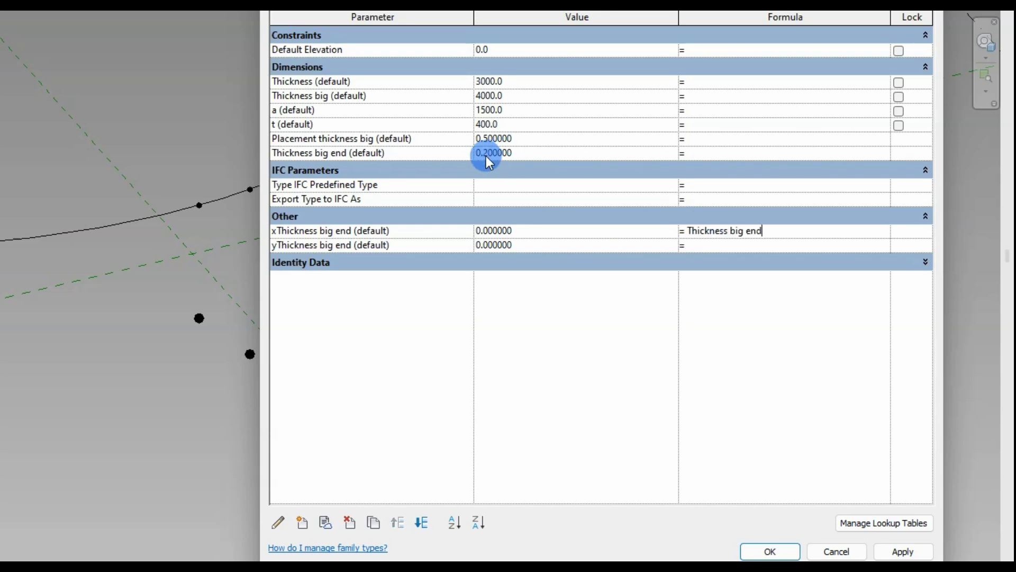
pyautogui.click(370, 139)
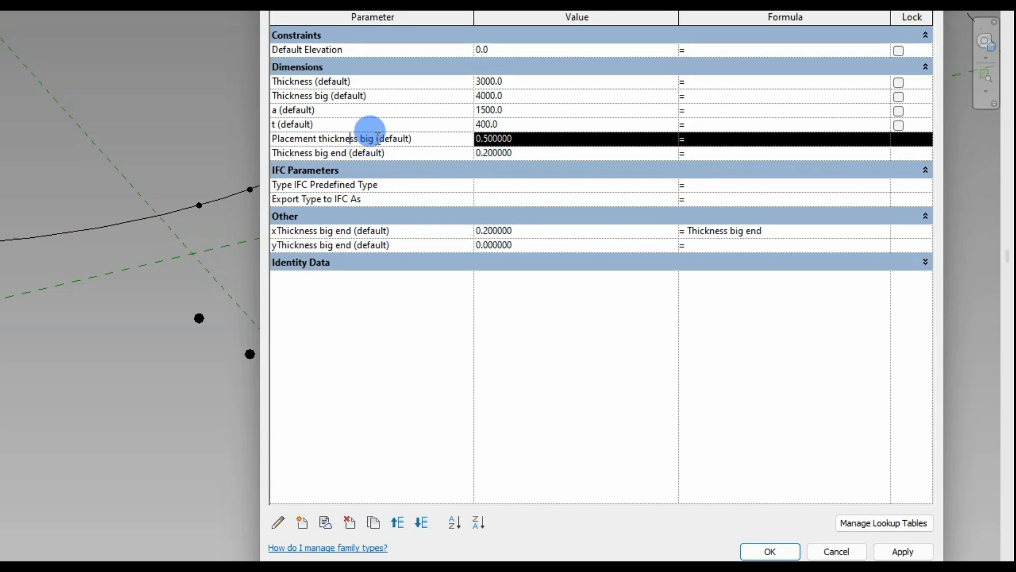
pyautogui.moveTo(373, 138); pyautogui.dragTo(268, 136)
pyautogui.click(687, 233)
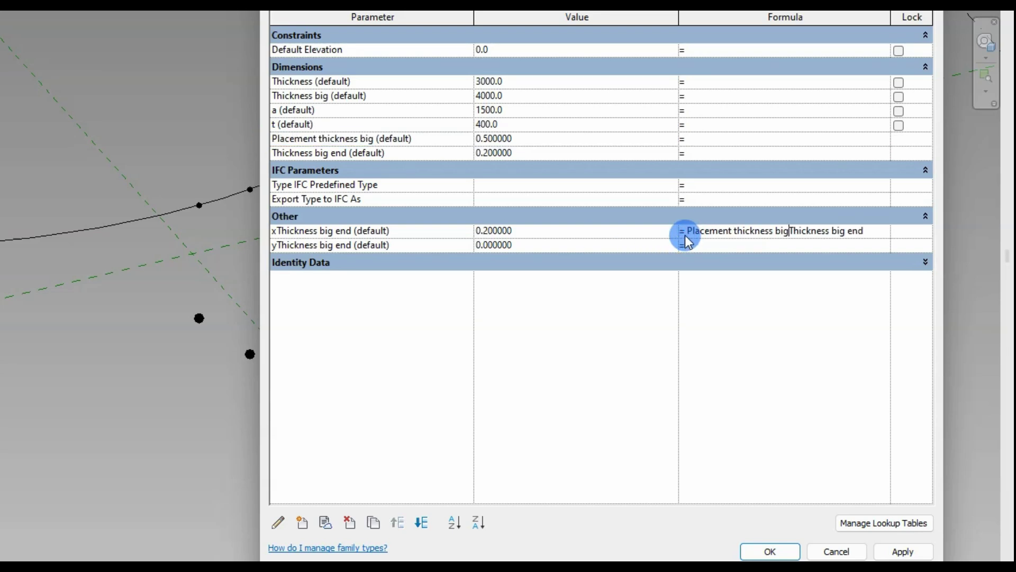
pyautogui.write('+')
# Give yThickness big end the formula Placement thickness big - Thickness big end and apply.
pyautogui.moveTo(876, 231); pyautogui.dragTo(653, 211)
pyautogui.hotkey('ctrl', 'c')
pyautogui.click(674, 248)
pyautogui.hotkey('ctrl', 'v')
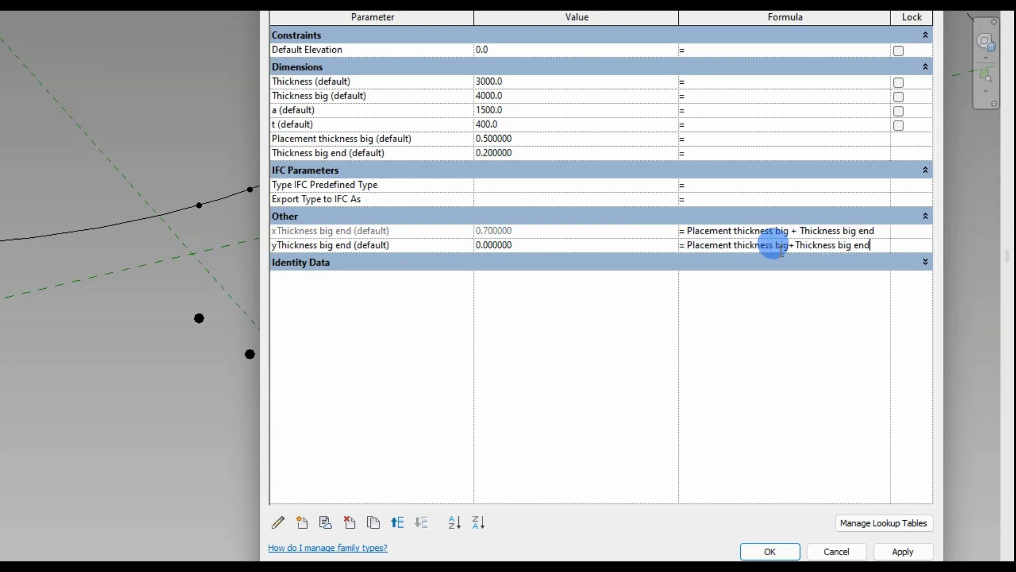
pyautogui.write('-')
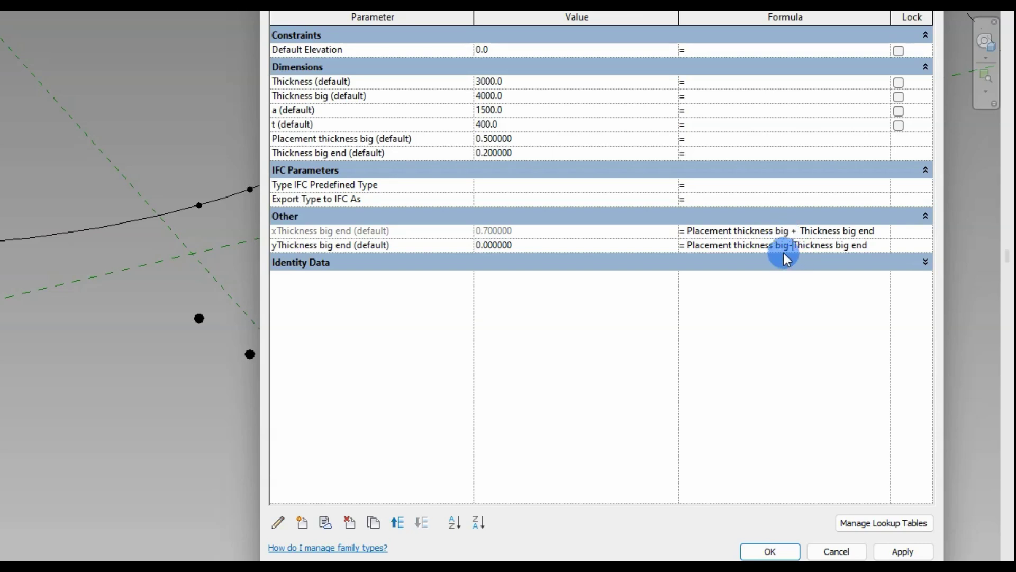
pyautogui.click(903, 552)
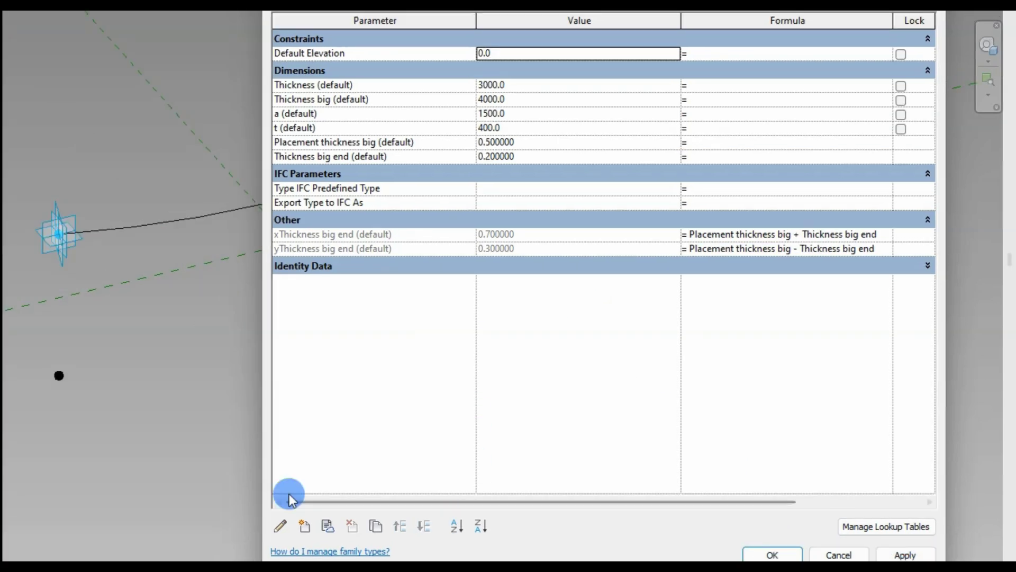
# Add xThickness as an instance parameter in the Other group.
pyautogui.click(305, 525)
pyautogui.write('xThickness')
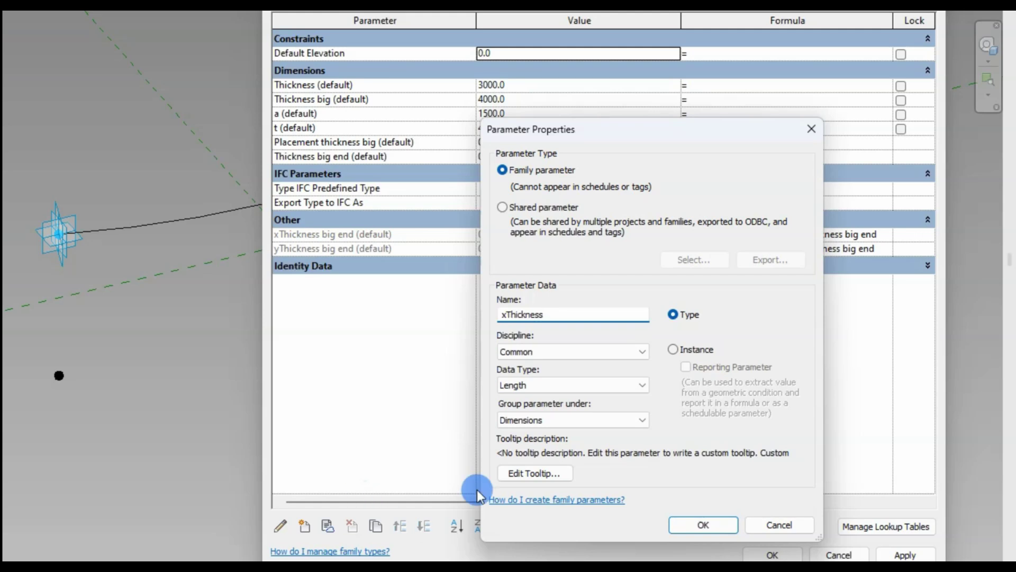
pyautogui.click(672, 349)
pyautogui.click(574, 419)
pyautogui.press('o')
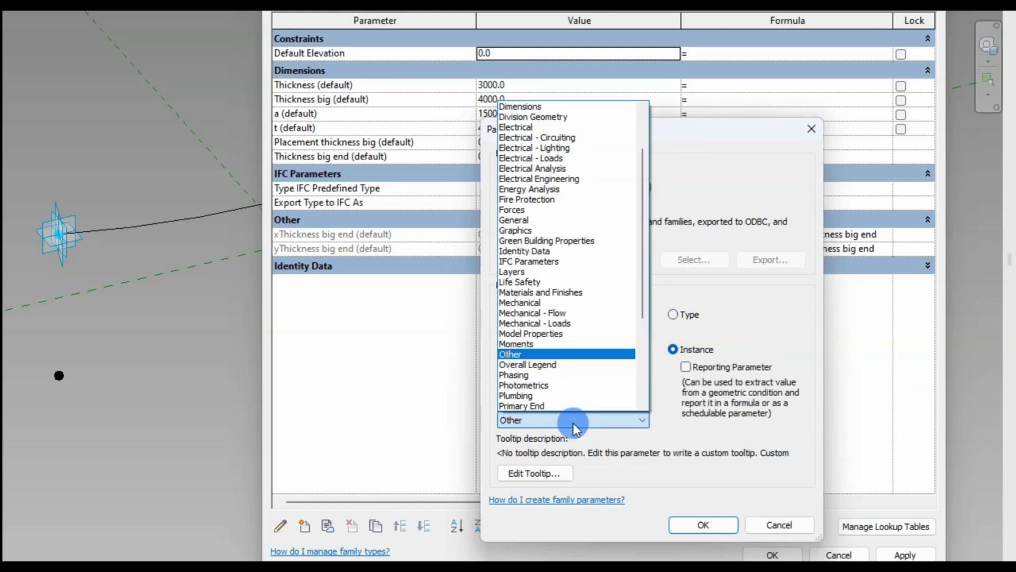
pyautogui.press('Return')
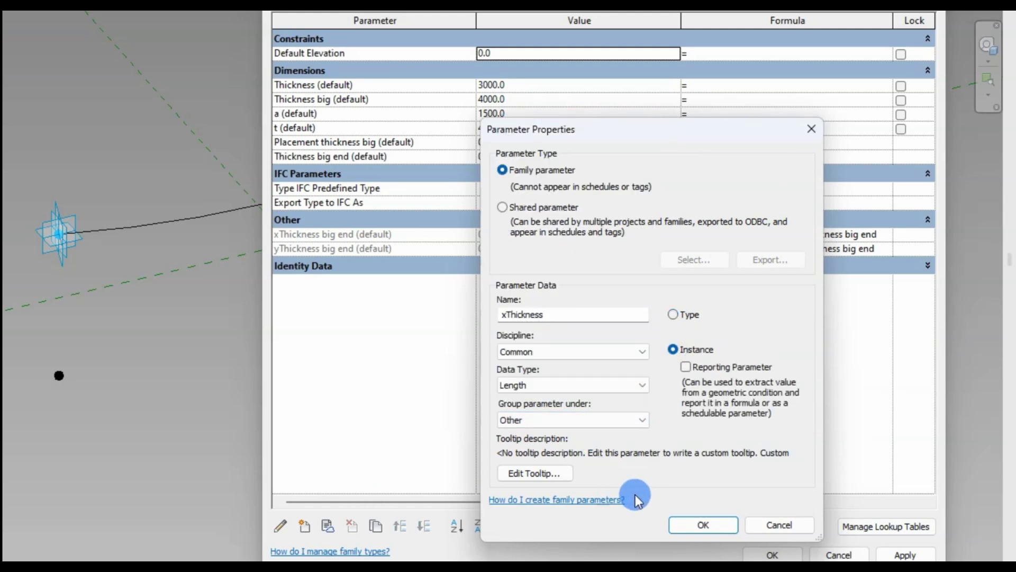
pyautogui.click(691, 522)
# Add xThicknessBig as an instance parameter under Other.
pyautogui.click(304, 526)
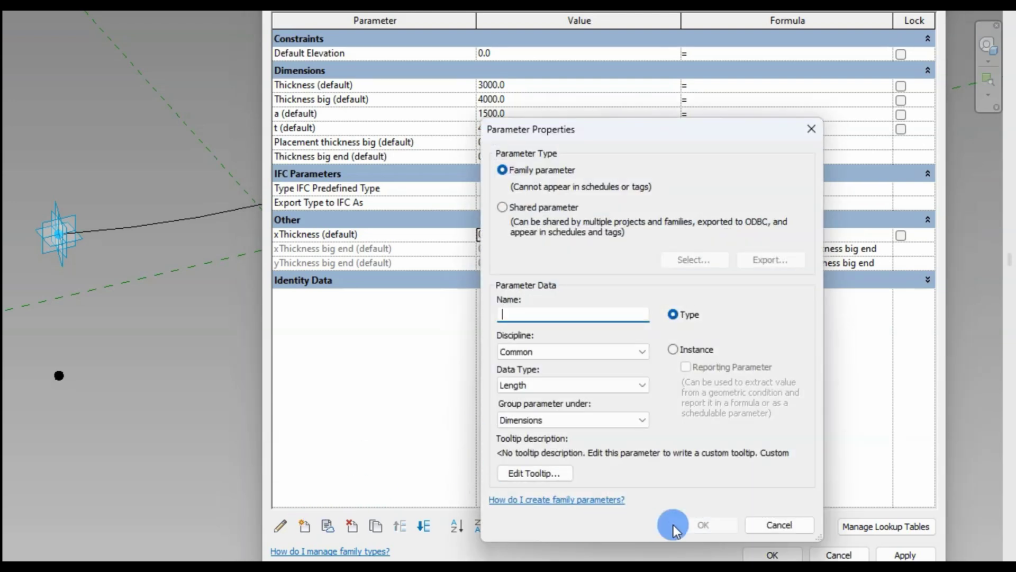
pyautogui.click(776, 521)
pyautogui.click(283, 234)
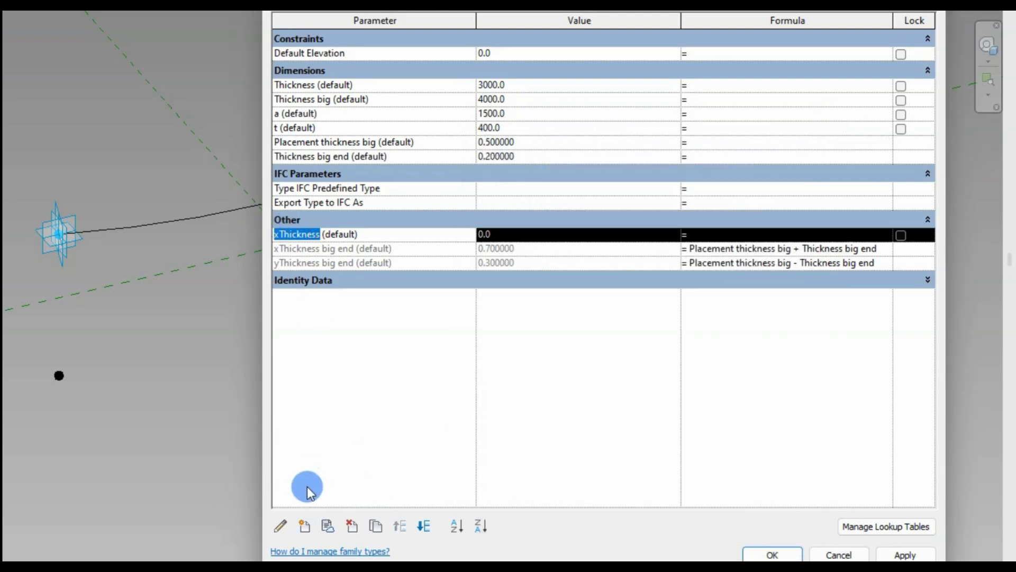
pyautogui.click(305, 526)
pyautogui.write('xThickness bi')
pyautogui.press('Return')
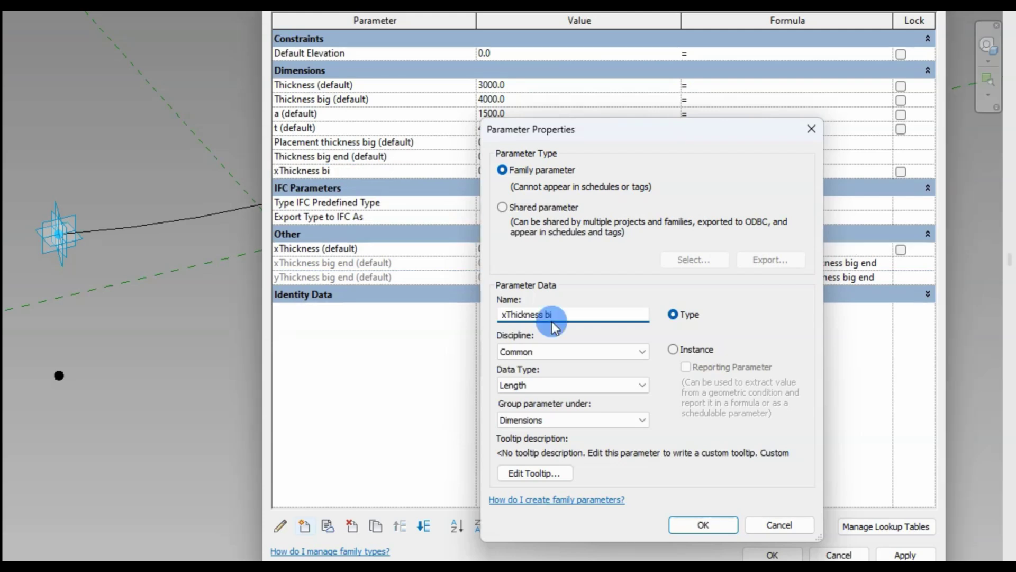
pyautogui.click(305, 526)
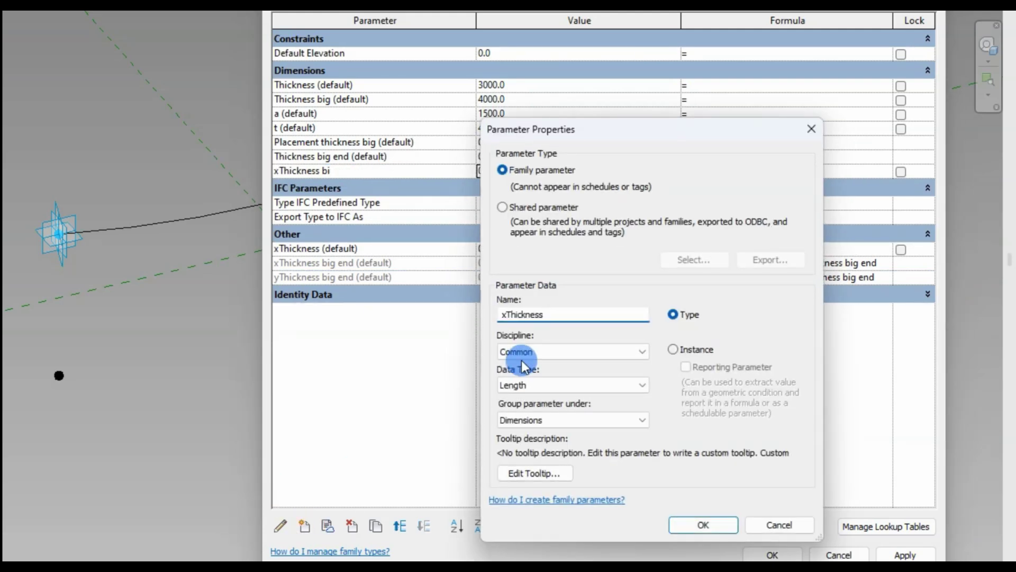
pyautogui.click(673, 349)
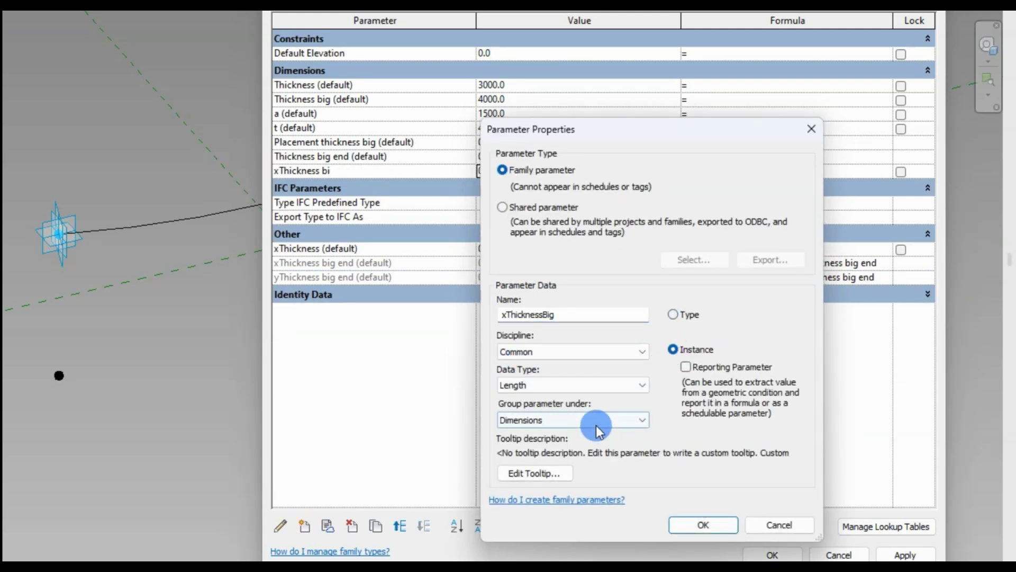
pyautogui.click(595, 420)
pyautogui.click(511, 354)
pyautogui.click(703, 525)
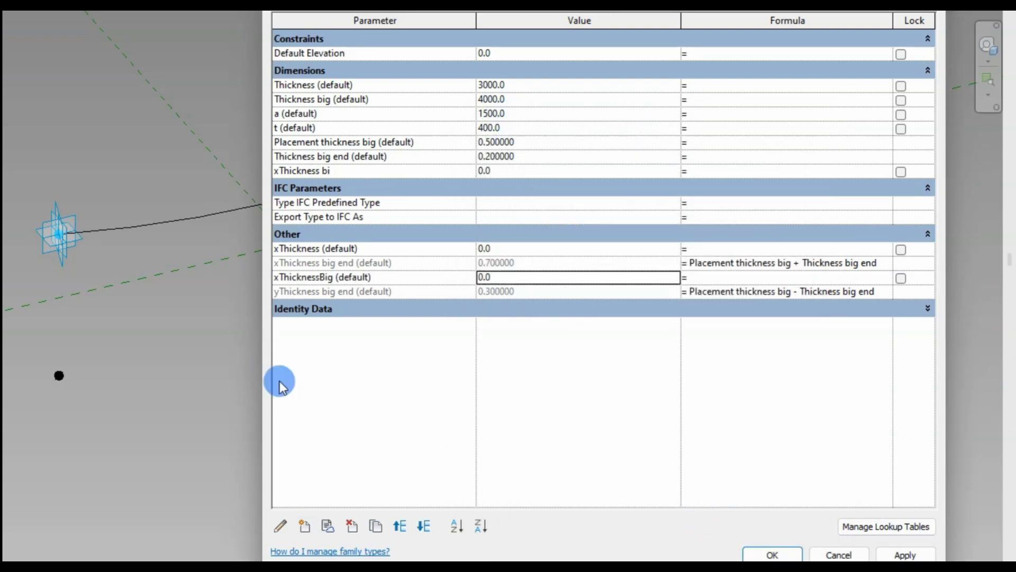
# Set xThickness = Thickness * -1 and xThicknessBig = Thickness big * -1, then close Family Types.
pyautogui.click(401, 527)
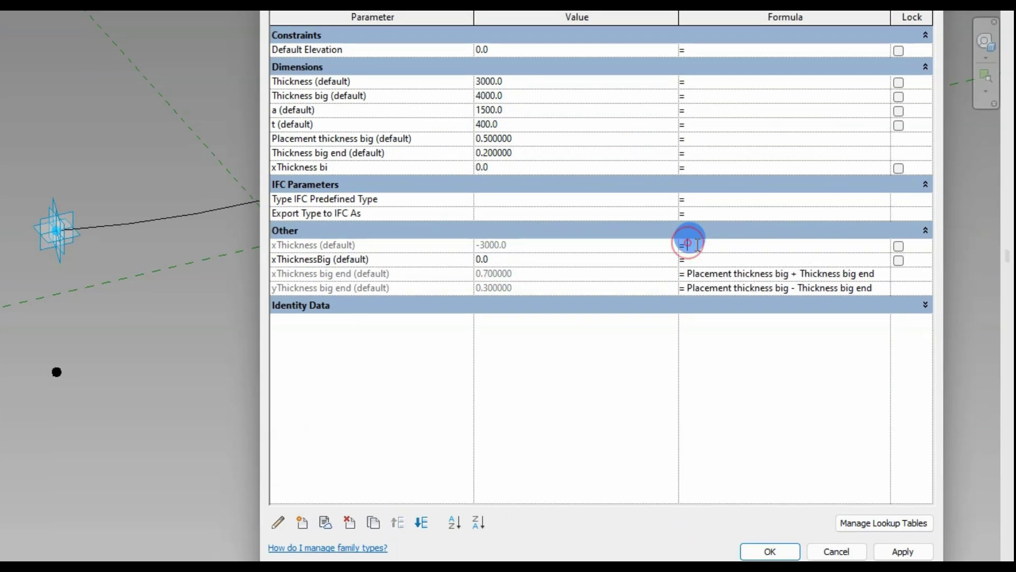
pyautogui.click(903, 551)
pyautogui.click(294, 97)
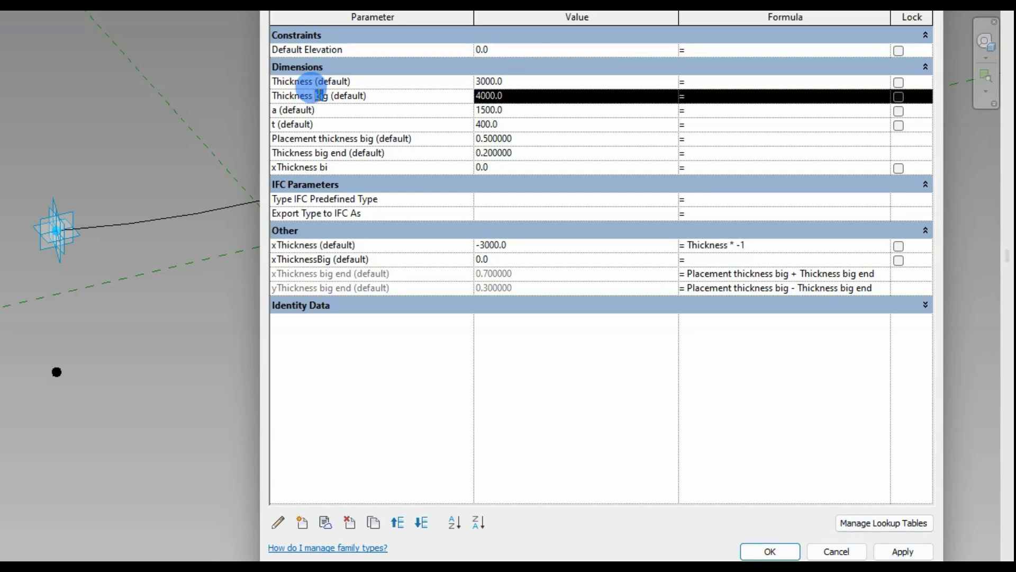
pyautogui.click(708, 257)
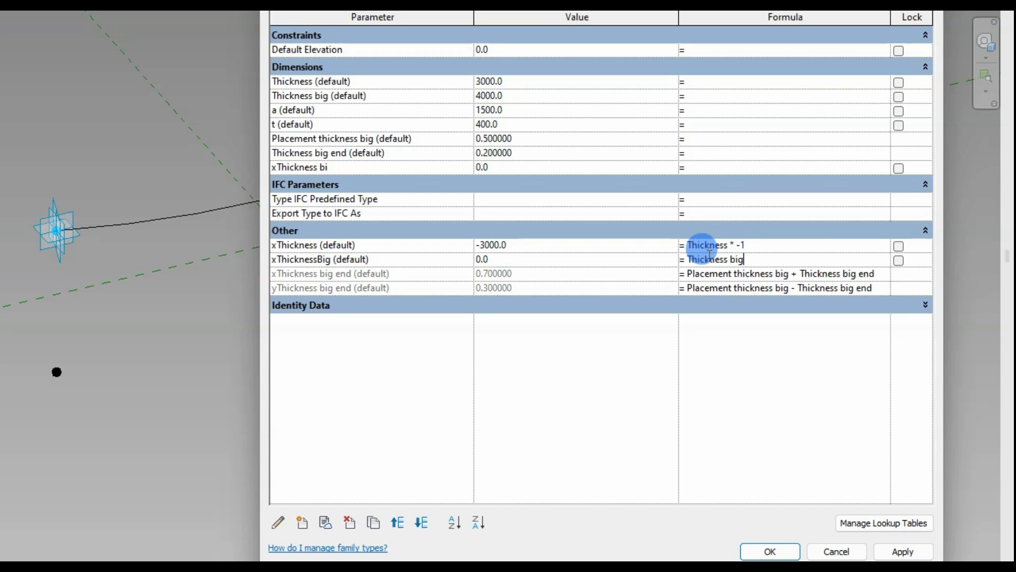
pyautogui.write('* -1')
pyautogui.click(902, 551)
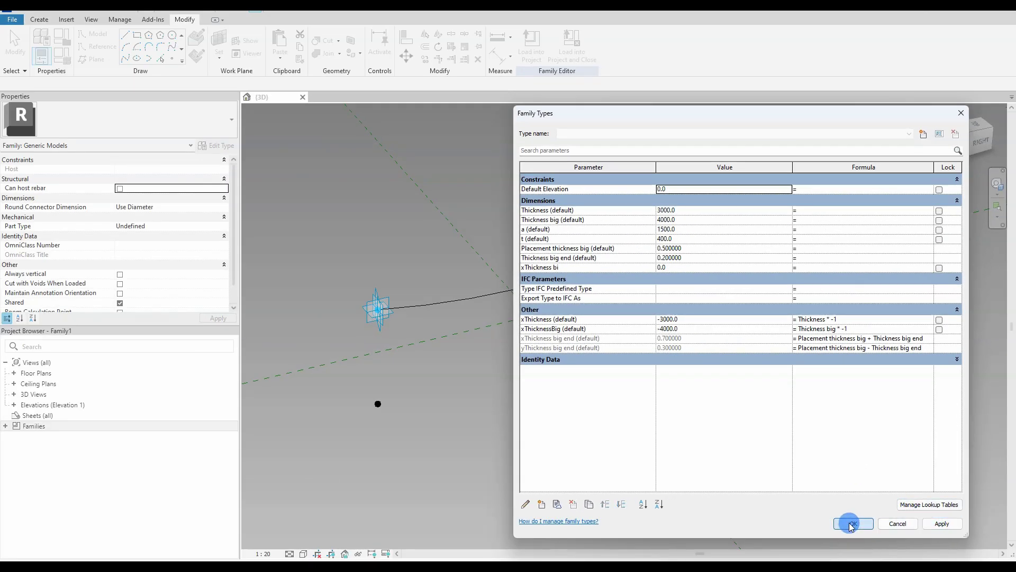
pyautogui.click(852, 524)
# Link the Offset of the first two reference points to xThickness.
pyautogui.click(377, 404)
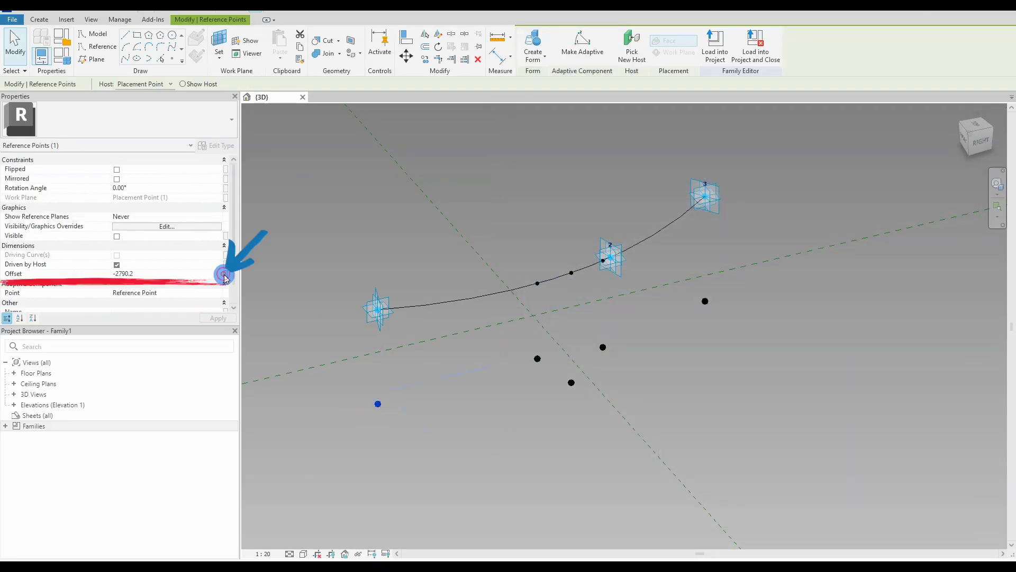
pyautogui.click(225, 275)
pyautogui.click(449, 295)
pyautogui.click(528, 382)
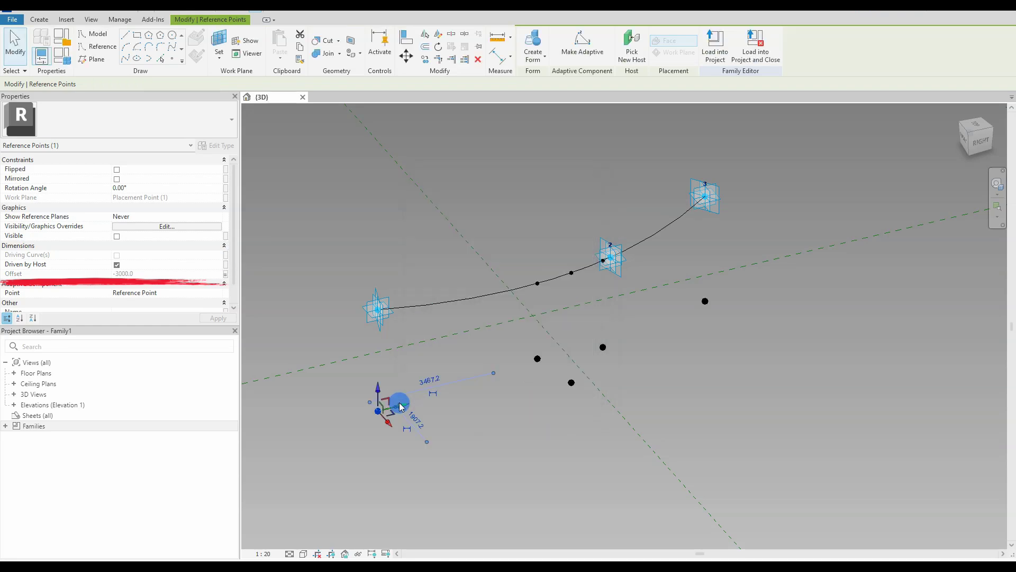
pyautogui.click(706, 302)
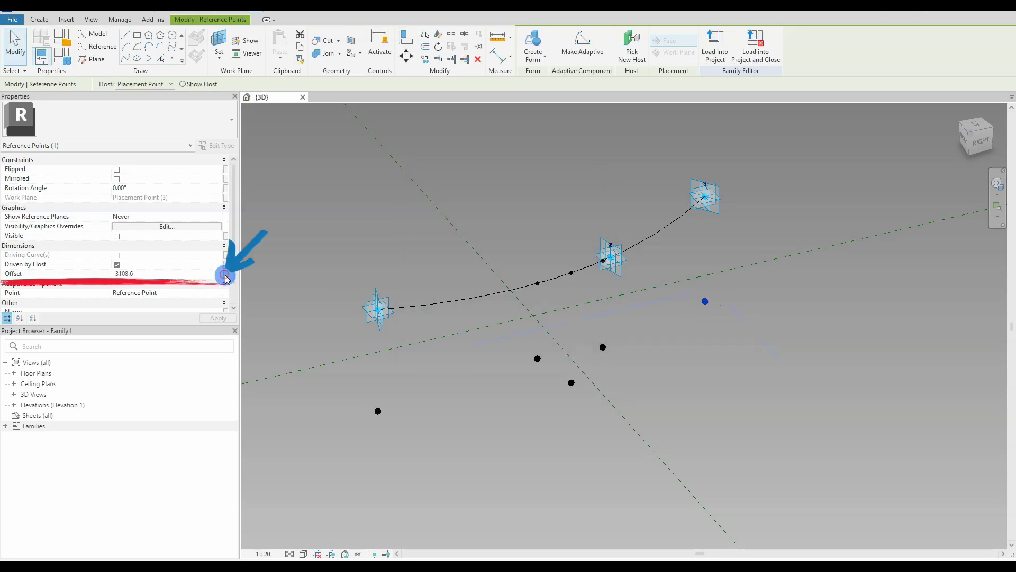
pyautogui.click(225, 275)
pyautogui.click(442, 294)
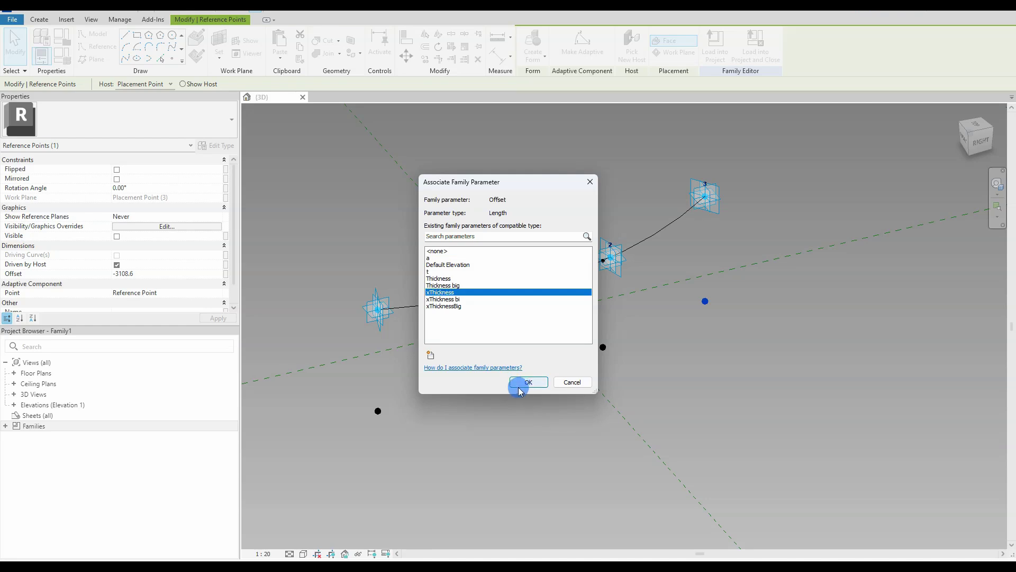
pyautogui.click(521, 389)
pyautogui.click(532, 378)
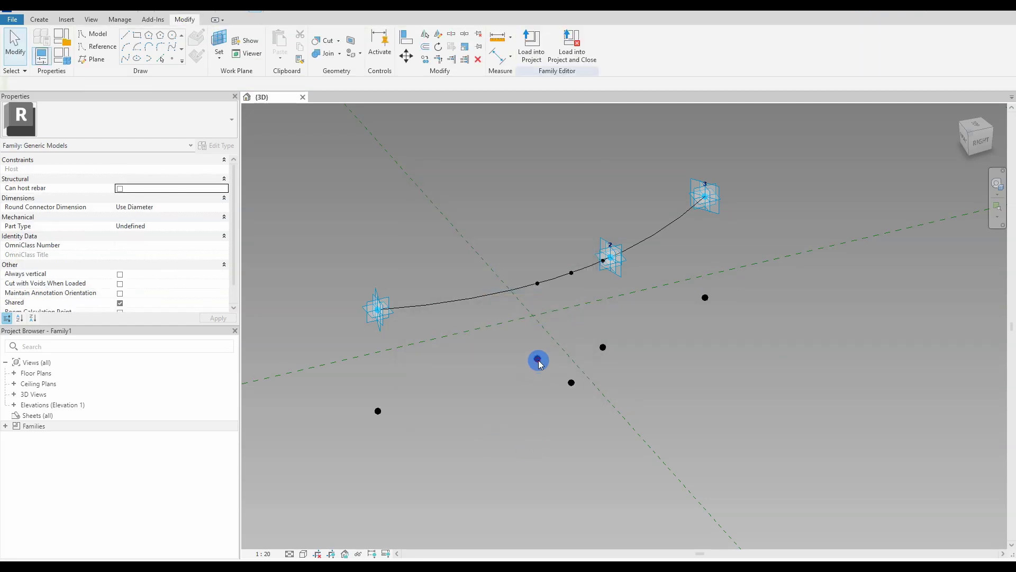
# Link the Offset of two more reference points to xThickness.
pyautogui.click(538, 360)
pyautogui.click(225, 274)
pyautogui.click(440, 292)
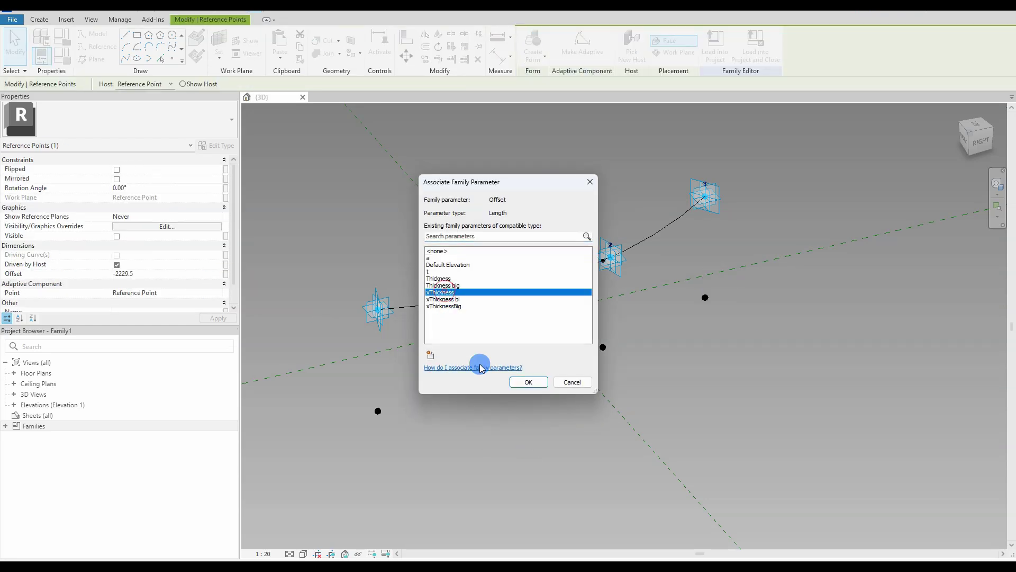
pyautogui.click(521, 381)
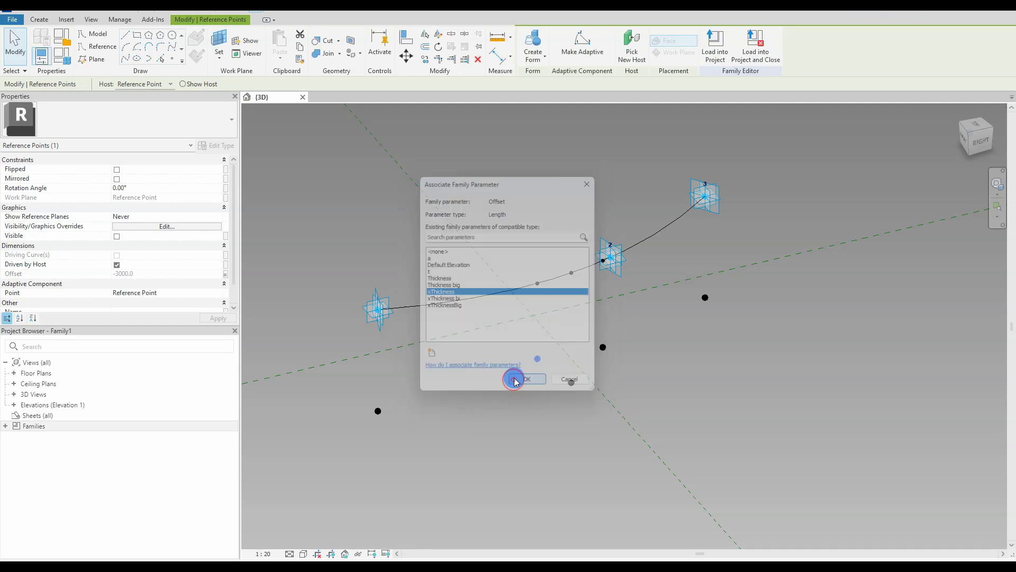
pyautogui.click(225, 273)
pyautogui.click(440, 292)
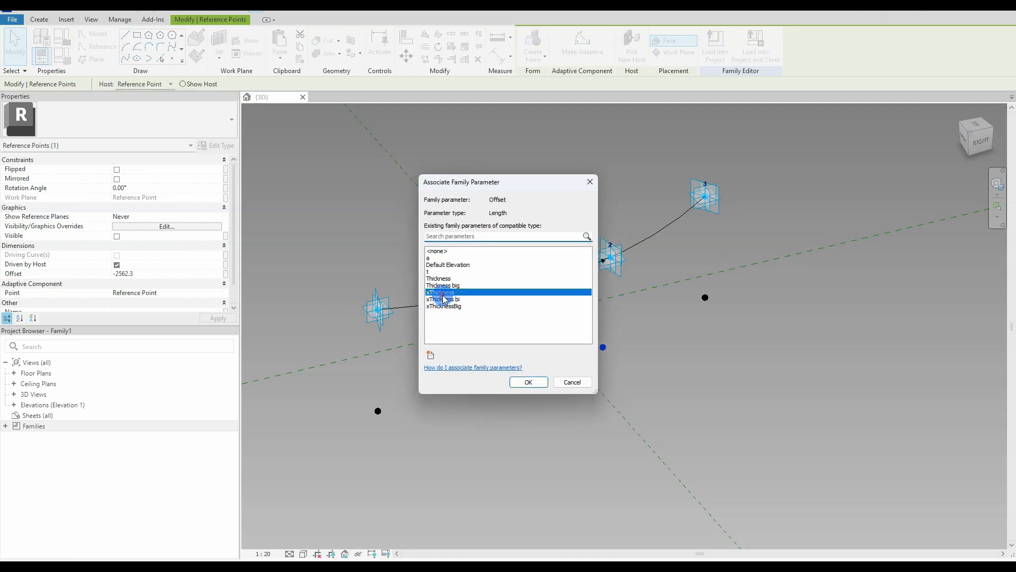
pyautogui.click(521, 381)
# Link another reference point's Offset to xThicknessBig.
pyautogui.click(533, 405)
pyautogui.click(571, 382)
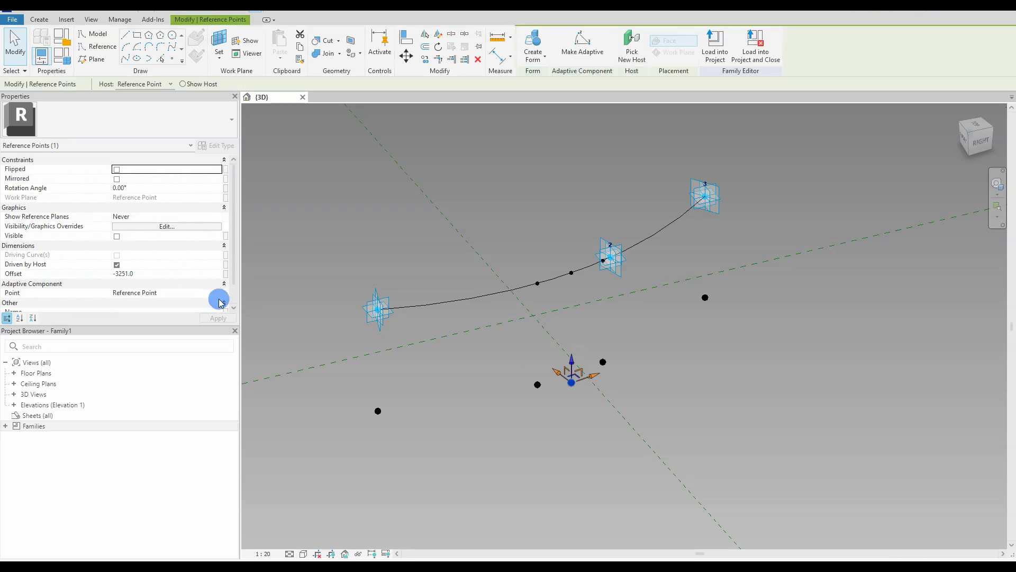
pyautogui.click(225, 274)
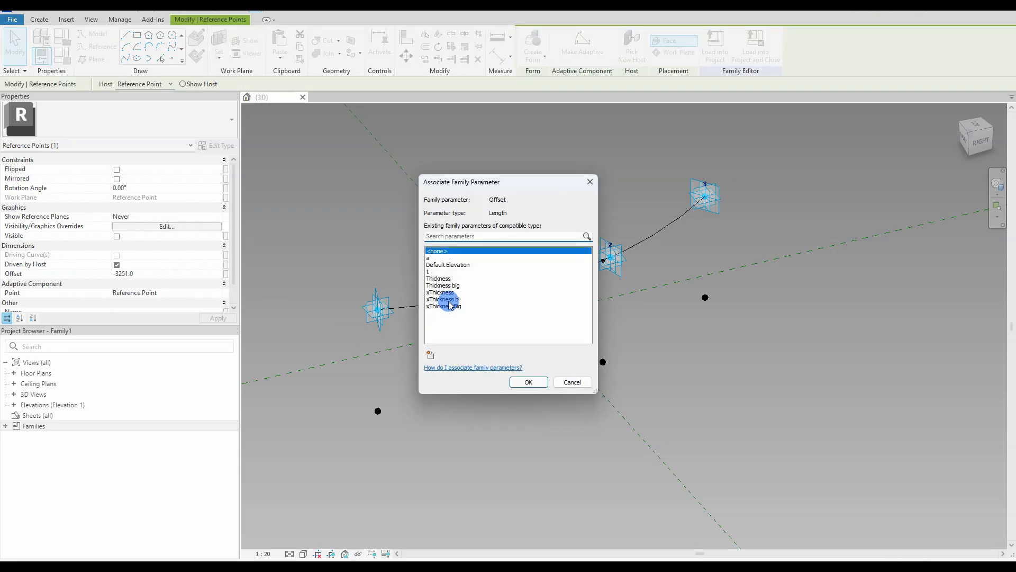
pyautogui.click(444, 306)
pyautogui.click(527, 381)
# Associate the mid-curve hosted point's Normalized Curve Parameter with a family parameter.
pyautogui.click(502, 414)
pyautogui.keyDown('shift'); pyautogui.moveTo(536, 449); pyautogui.dragTo(509, 434, button='middle'); pyautogui.keyUp('shift')
pyautogui.click(578, 282)
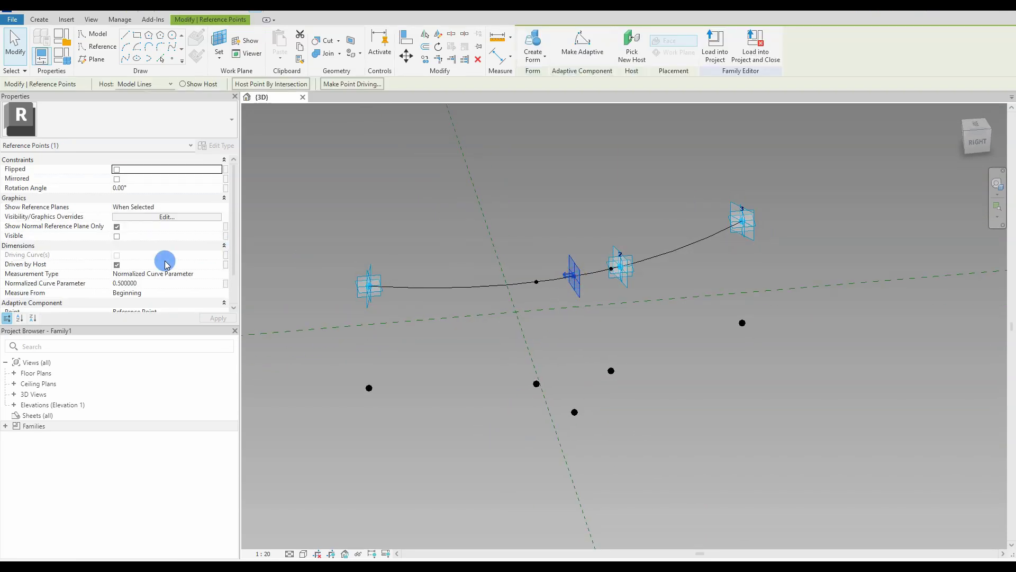
pyautogui.scroll(-1, 175, 264)
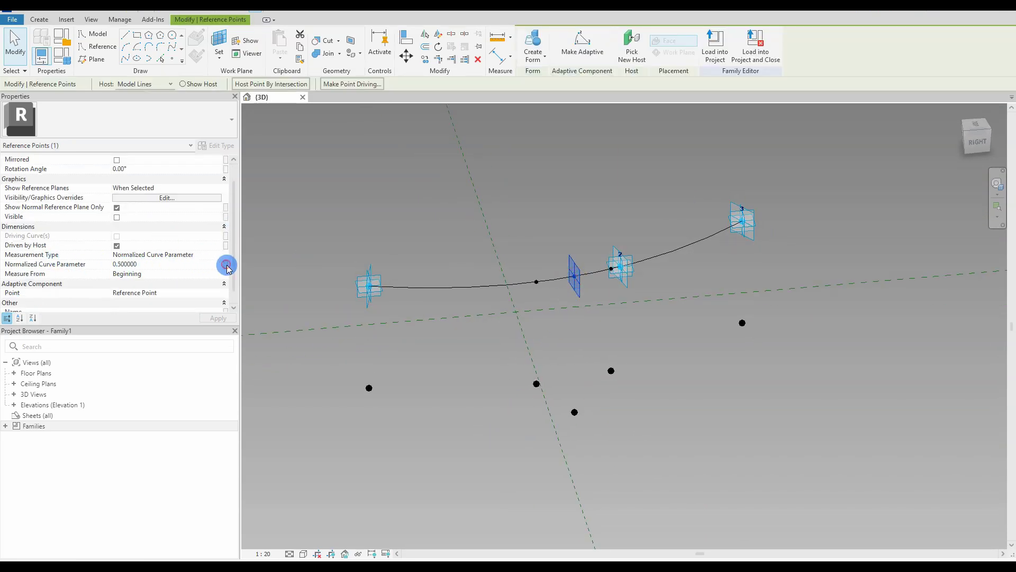
pyautogui.click(226, 265)
pyautogui.click(457, 272)
pyautogui.click(528, 382)
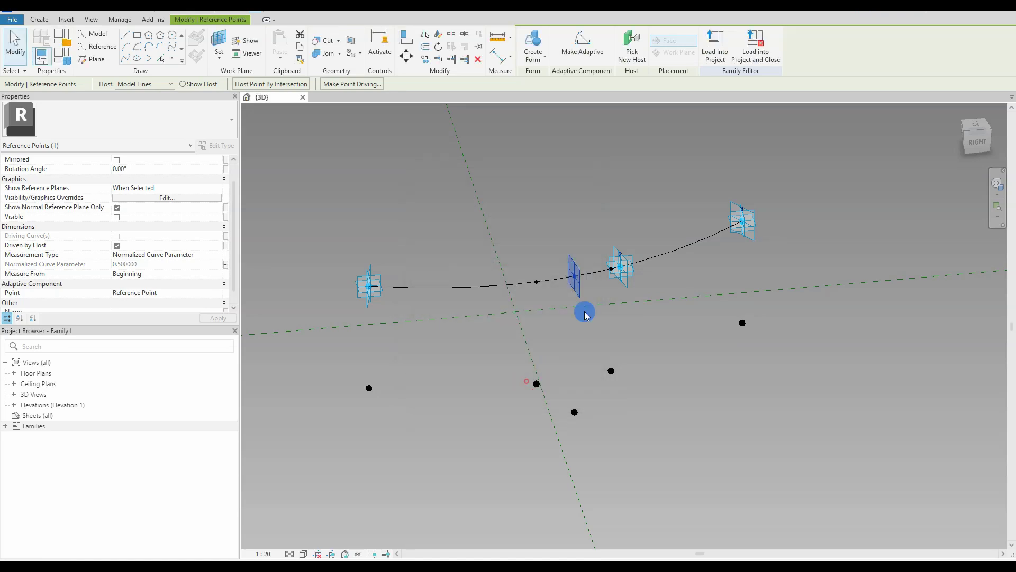
# Drive the other hosted point's curve position with yThickness big end, placing it at 0.3.
pyautogui.click(544, 288)
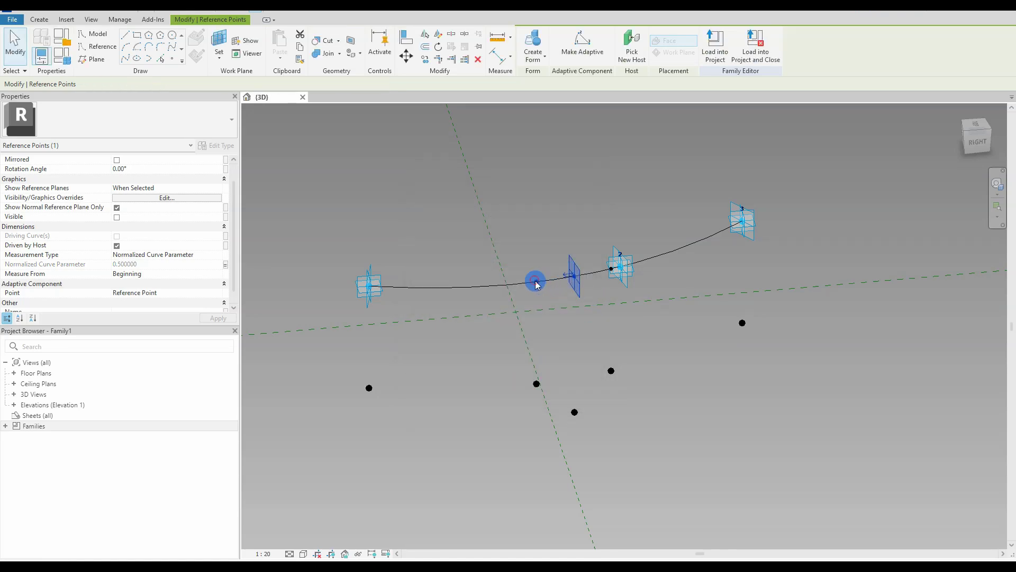
pyautogui.click(226, 266)
pyautogui.click(456, 286)
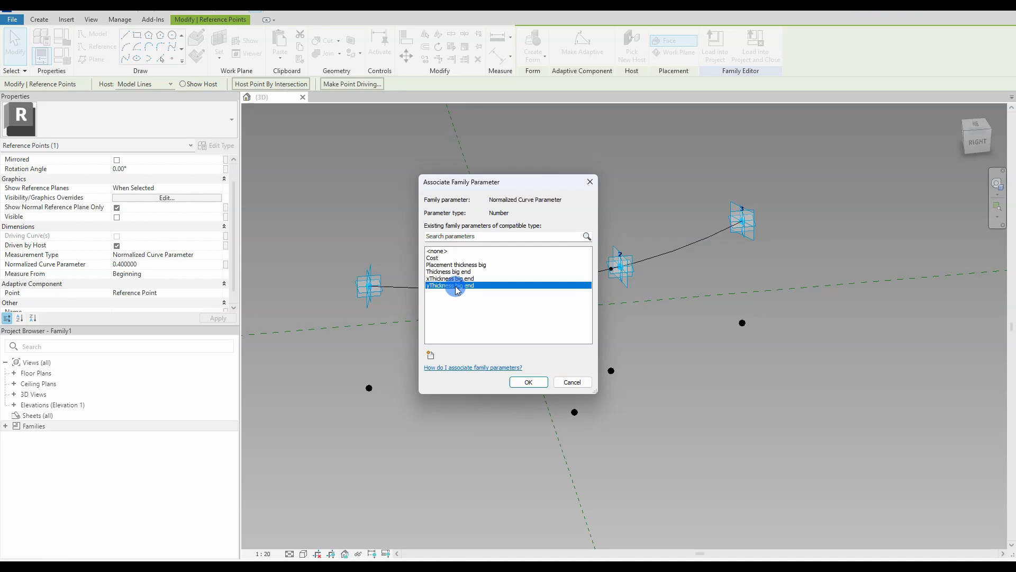
pyautogui.click(528, 382)
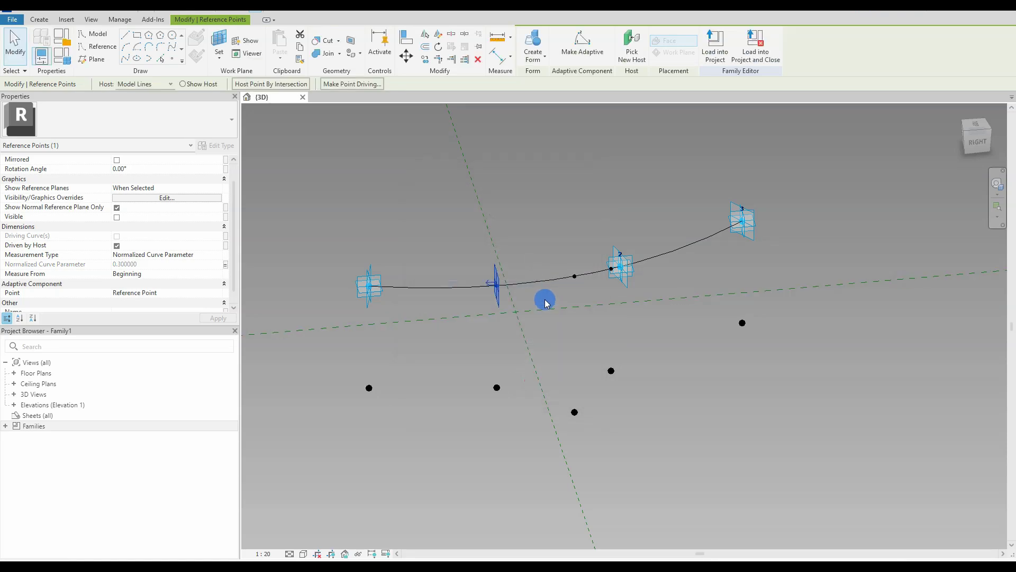
pyautogui.click(612, 273)
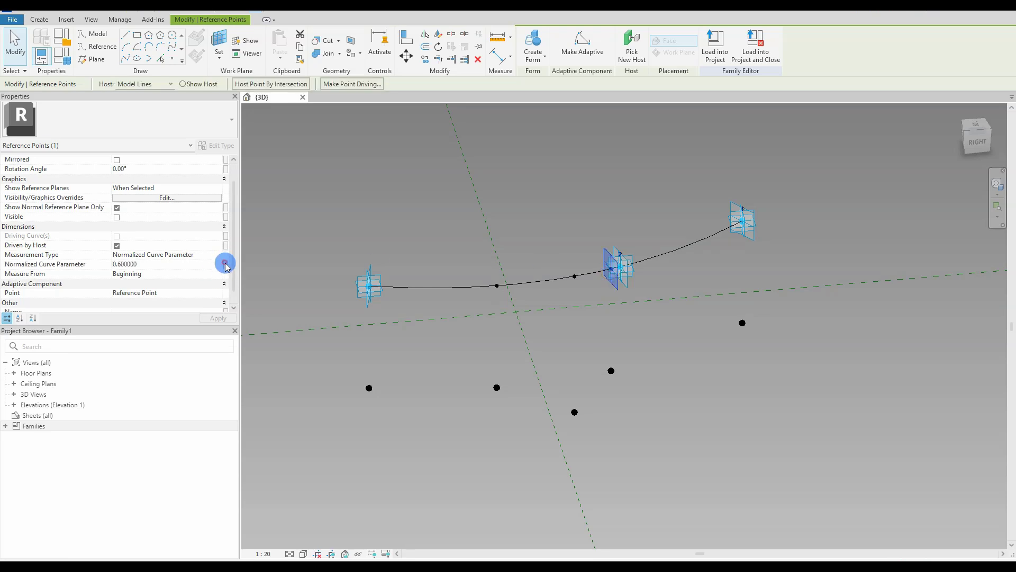
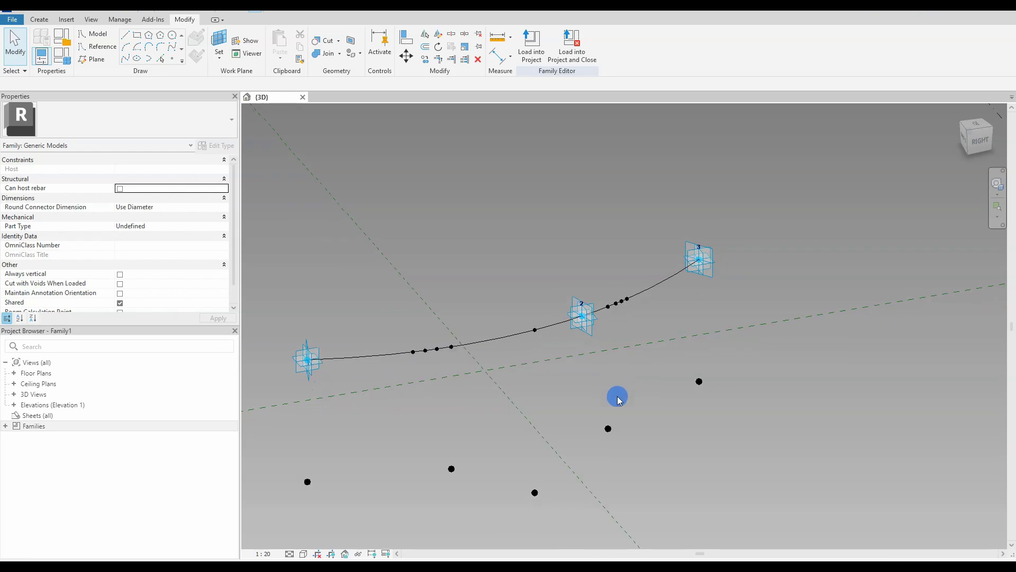
# Open Family Types to show the Thickness, Thickness big and xThickness parameters.
pyautogui.click(66, 57)
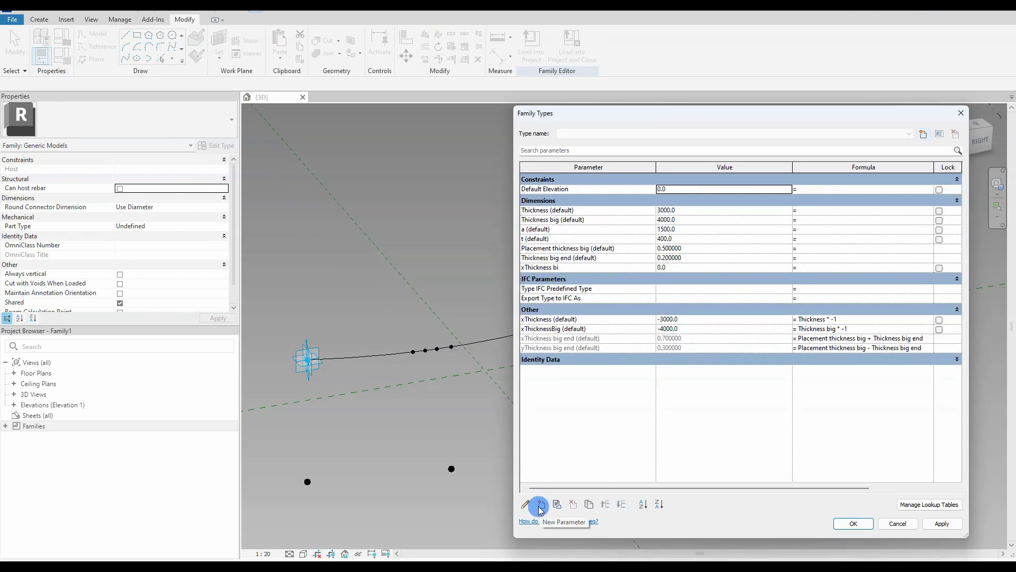
# Create instance Number parameters aa, ab and ac.
pyautogui.click(541, 505)
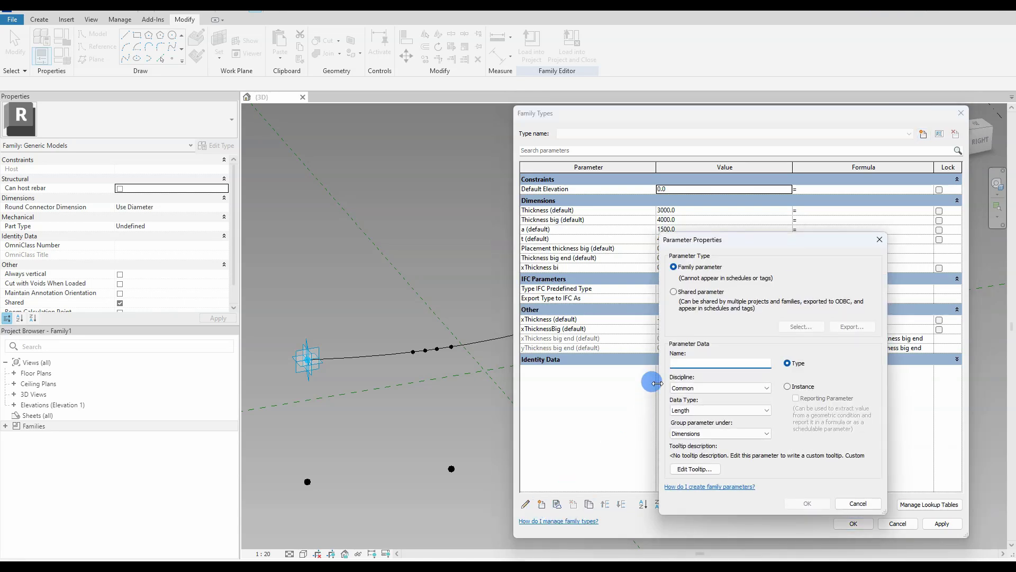
pyautogui.write('aa')
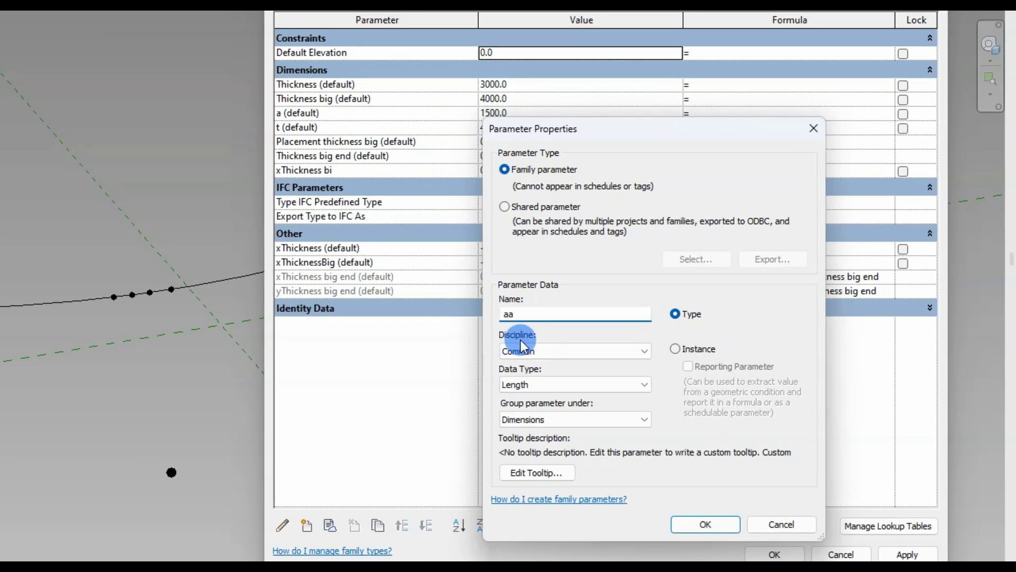
pyautogui.click(675, 349)
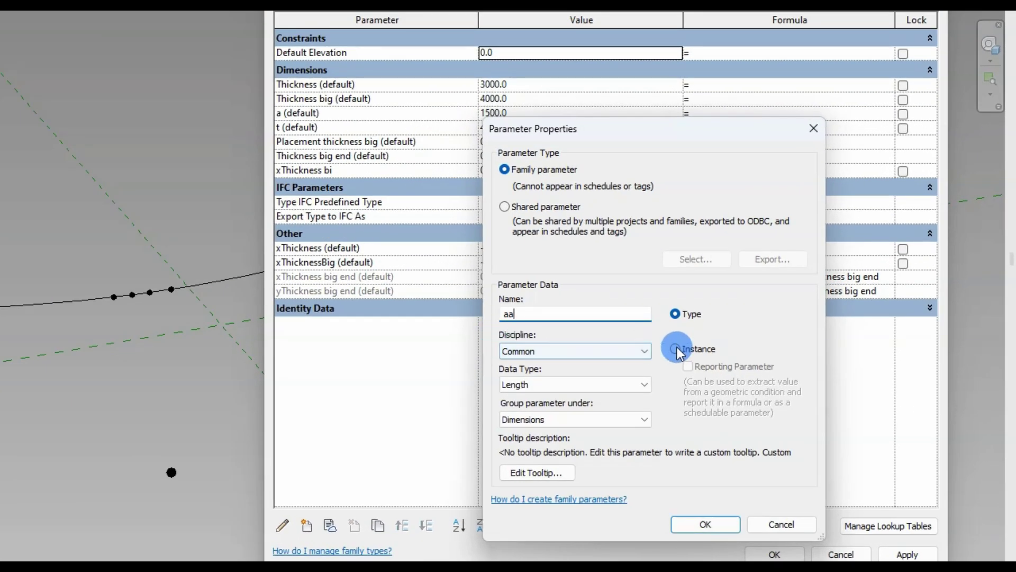
pyautogui.click(556, 385)
pyautogui.click(514, 226)
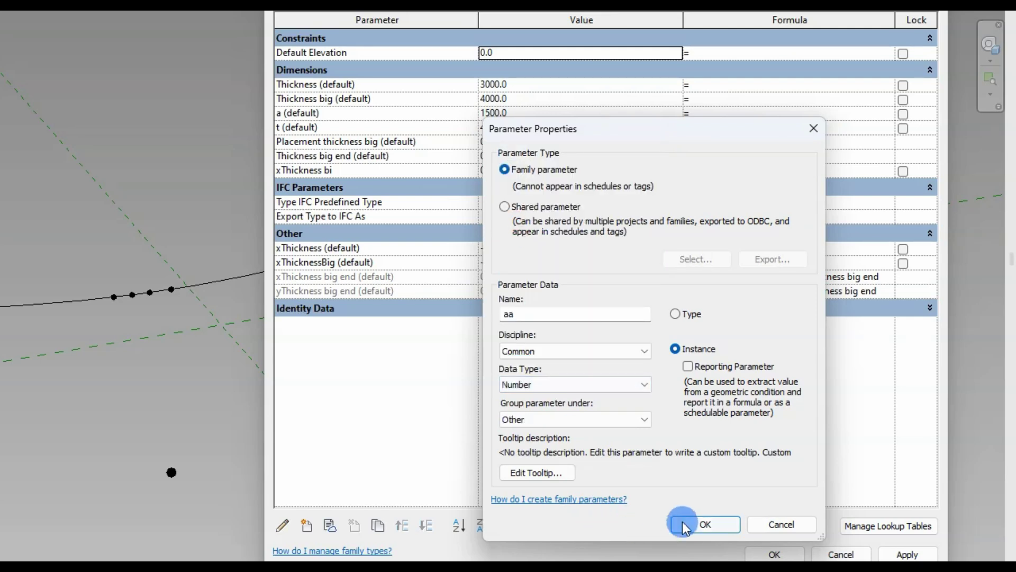
pyautogui.click(694, 523)
pyautogui.click(307, 525)
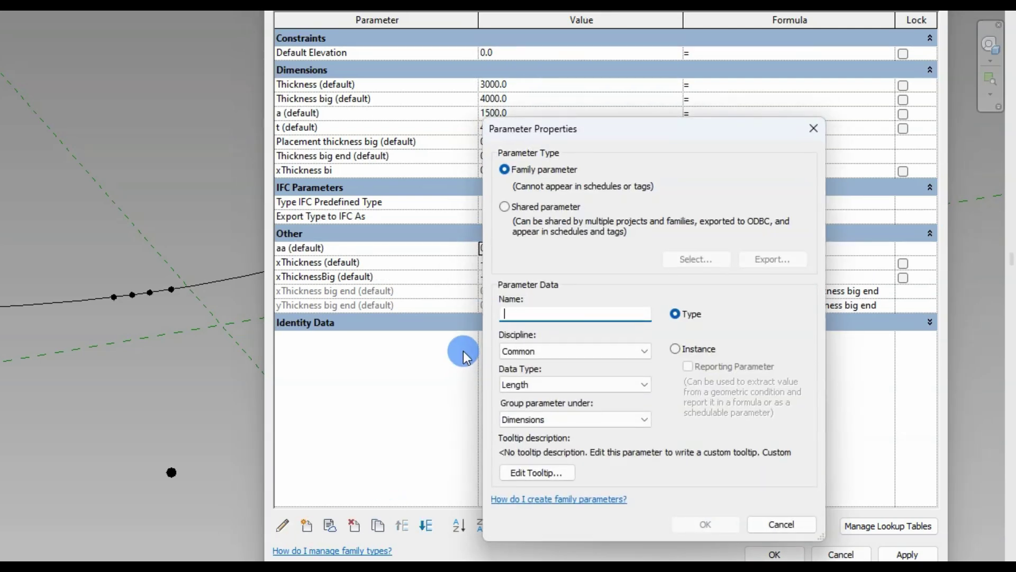
pyautogui.write('ab')
pyautogui.click(675, 349)
pyautogui.click(602, 350)
pyautogui.click(602, 349)
pyautogui.click(568, 385)
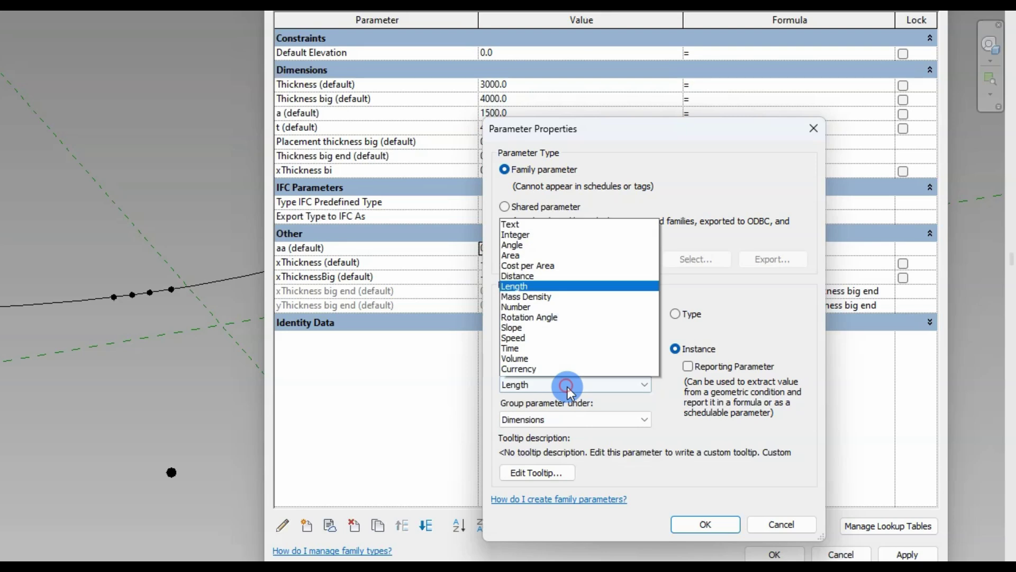
pyautogui.click(522, 226)
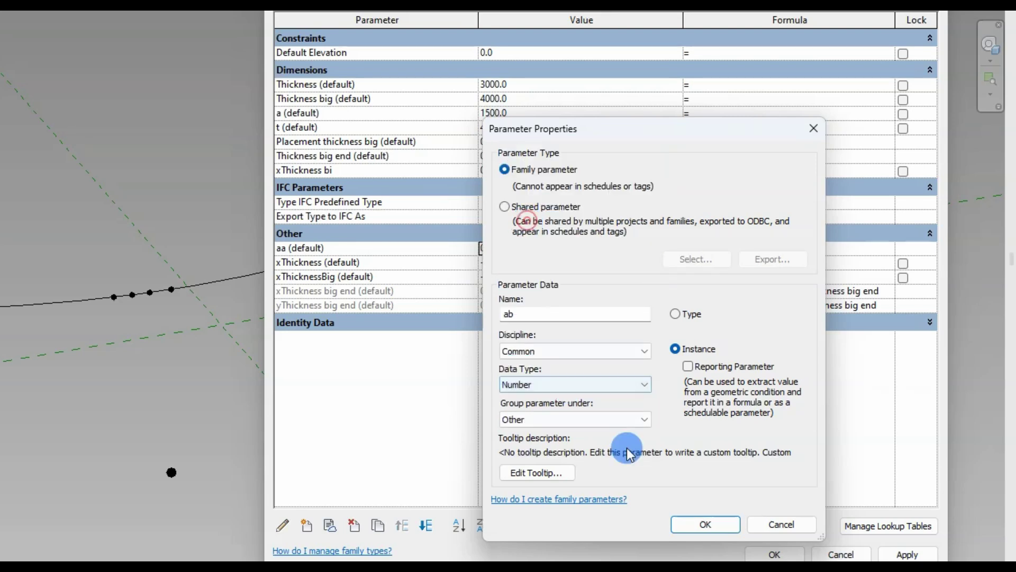
pyautogui.click(694, 524)
pyautogui.click(306, 525)
pyautogui.write('ac')
pyautogui.click(676, 348)
pyautogui.click(586, 385)
pyautogui.click(529, 228)
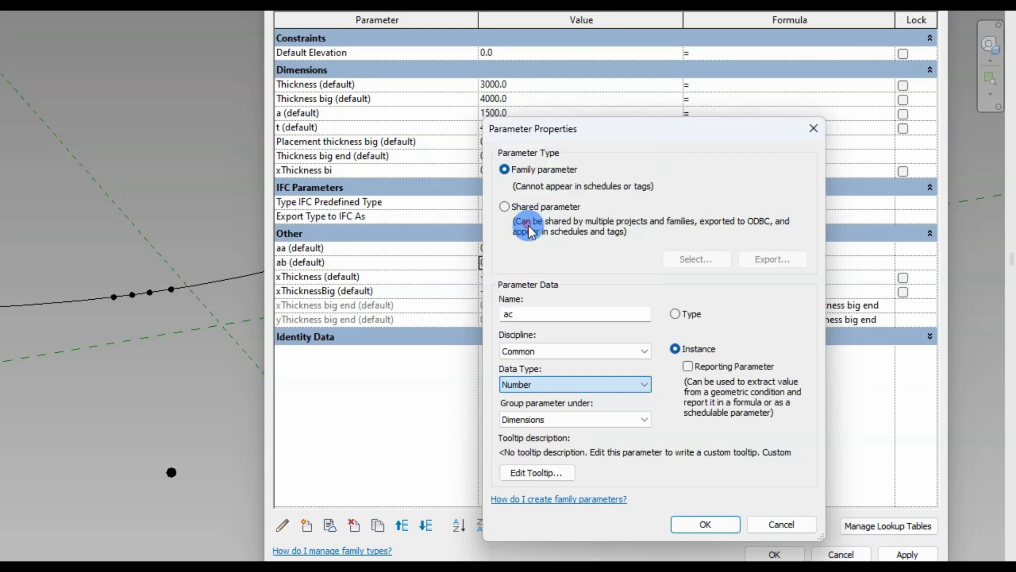
pyautogui.click(683, 523)
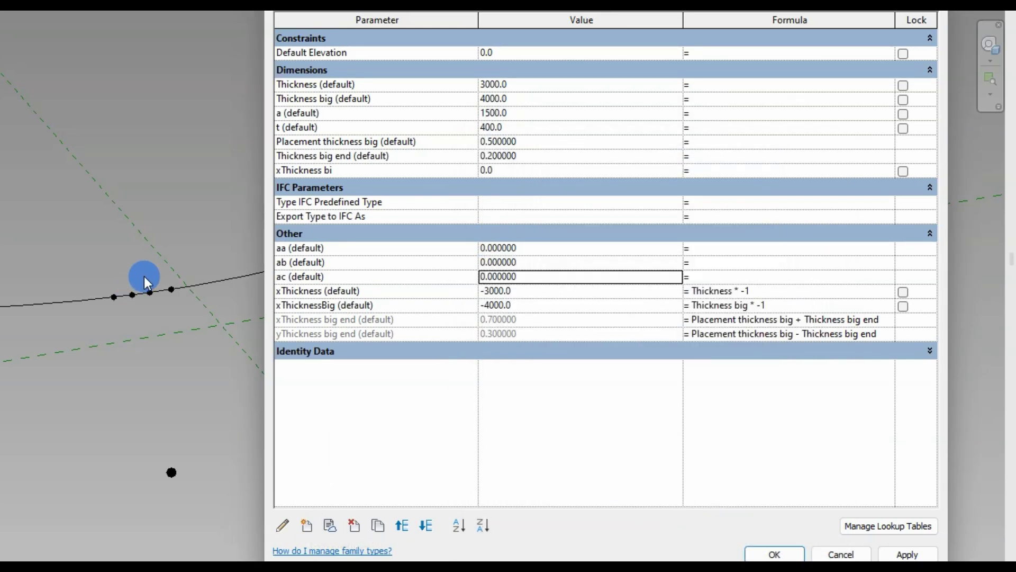
# Create instance Number parameters ba, bb and bc.
pyautogui.click(304, 526)
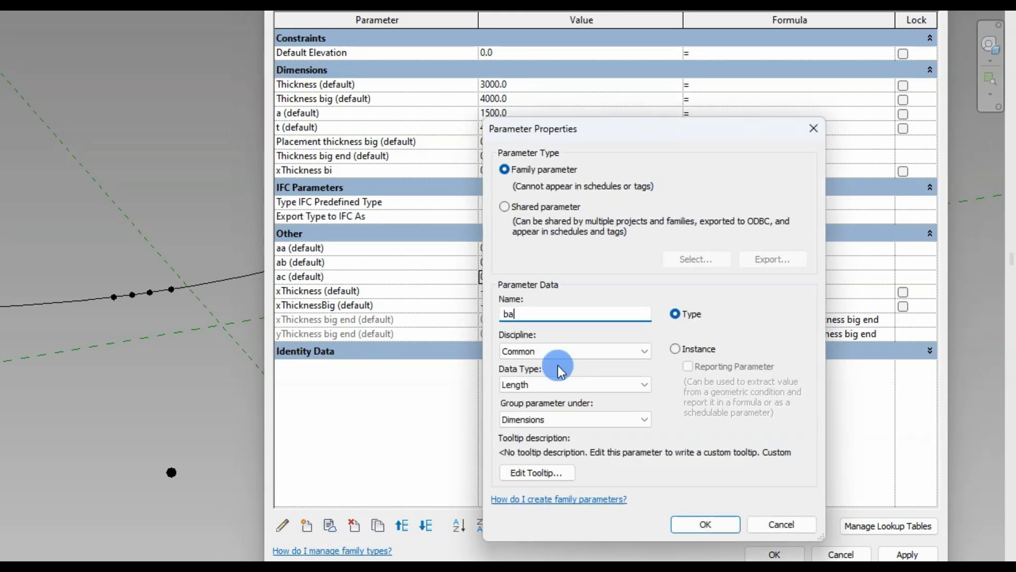
pyautogui.write('ba')
pyautogui.click(675, 349)
pyautogui.click(551, 385)
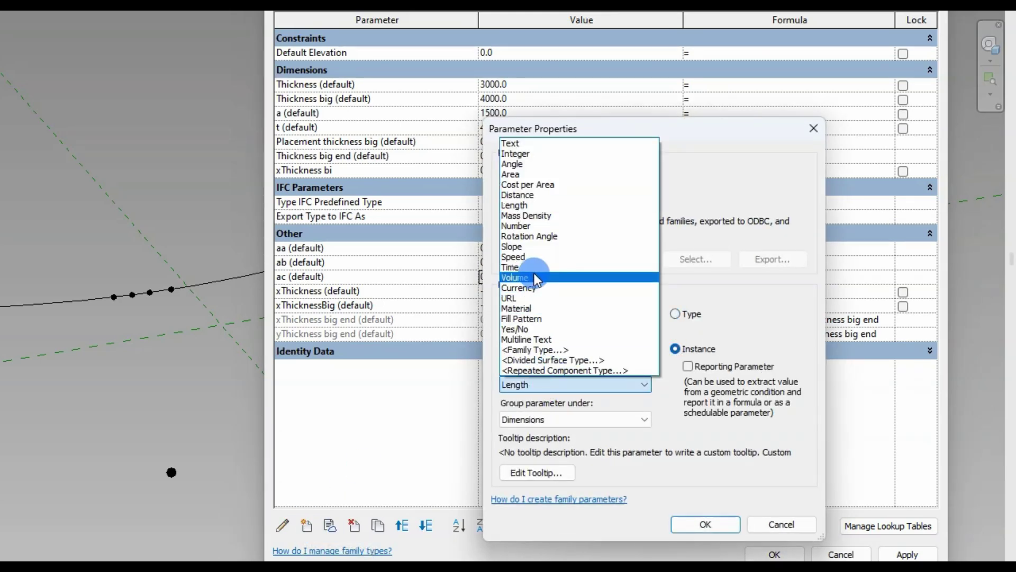
pyautogui.click(524, 226)
pyautogui.click(698, 522)
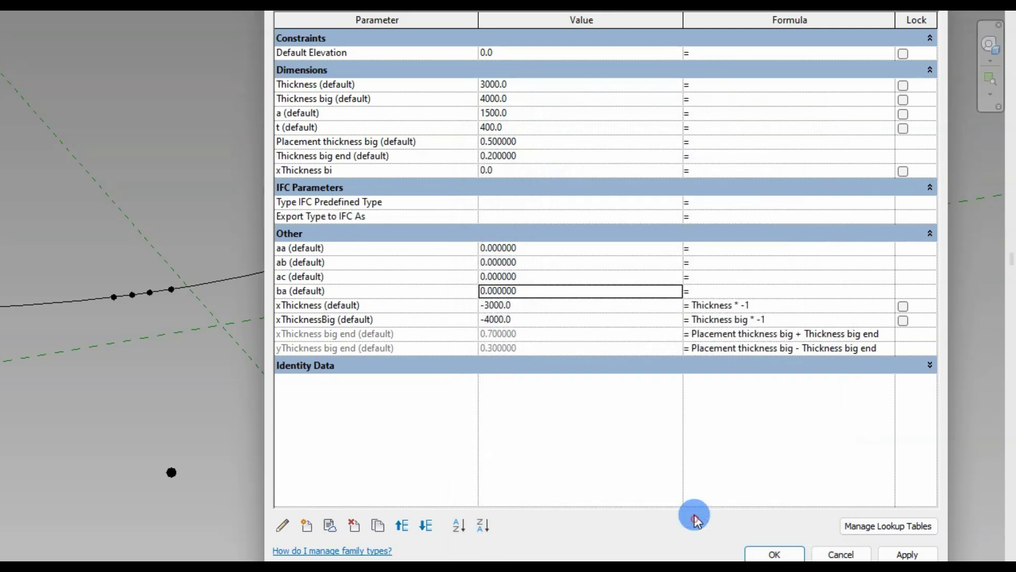
pyautogui.click(307, 525)
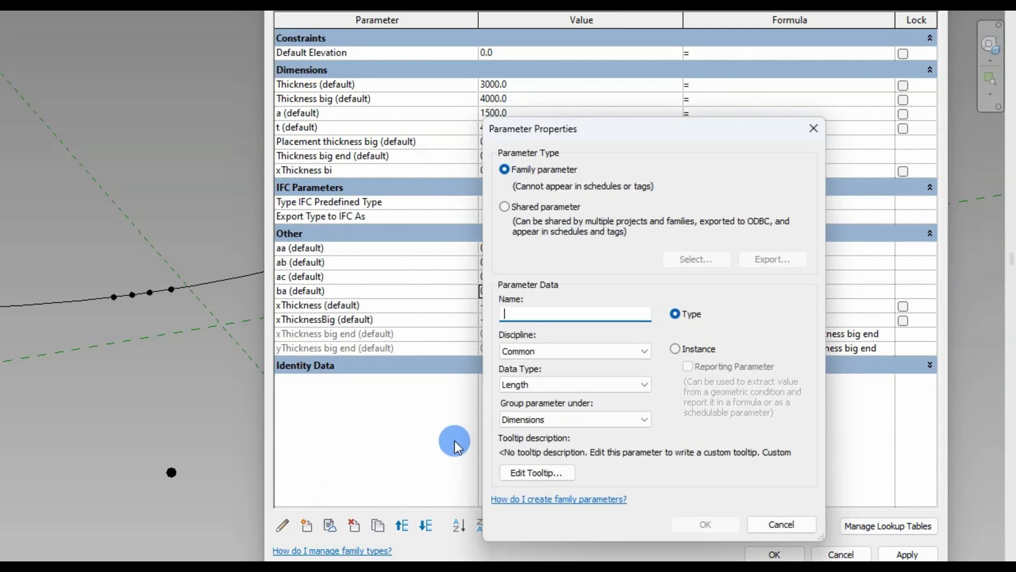
pyautogui.write('bb')
pyautogui.click(675, 348)
pyautogui.click(598, 384)
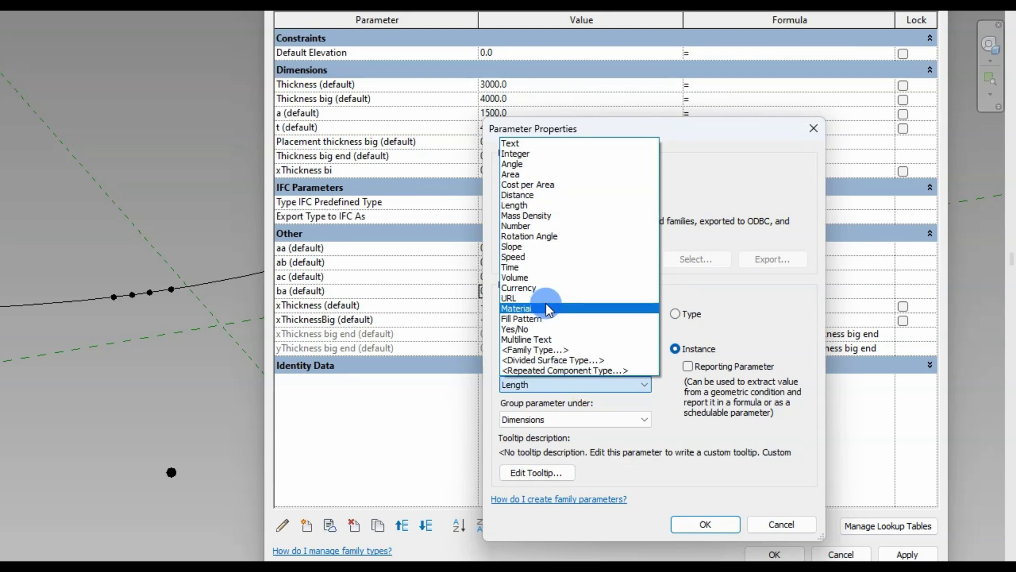
pyautogui.click(526, 215)
pyautogui.click(545, 384)
pyautogui.click(522, 226)
pyautogui.click(699, 524)
pyautogui.click(307, 526)
pyautogui.write('b')
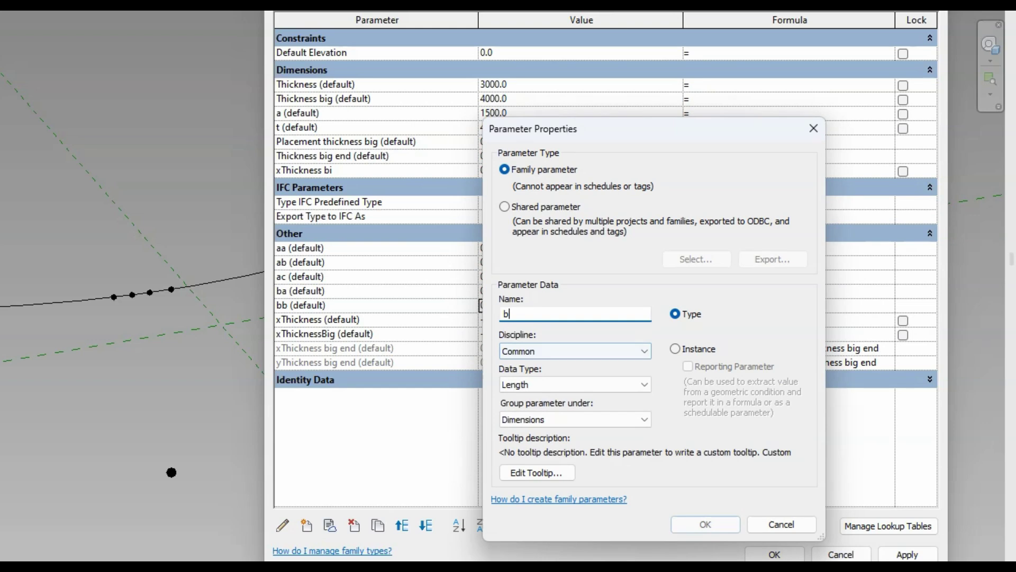
pyautogui.write('c')
pyautogui.click(675, 348)
pyautogui.click(577, 385)
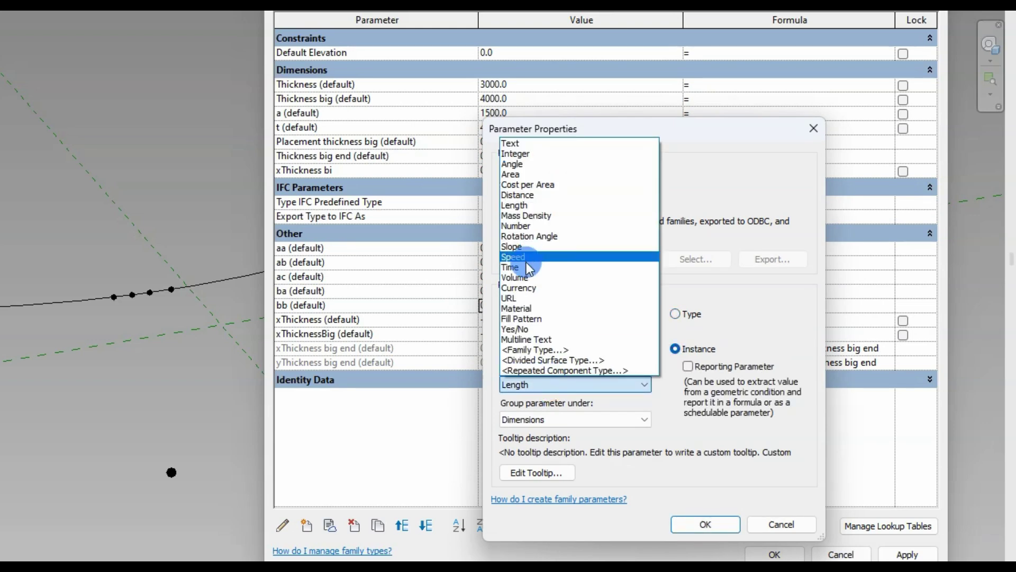
pyautogui.click(527, 228)
pyautogui.click(699, 523)
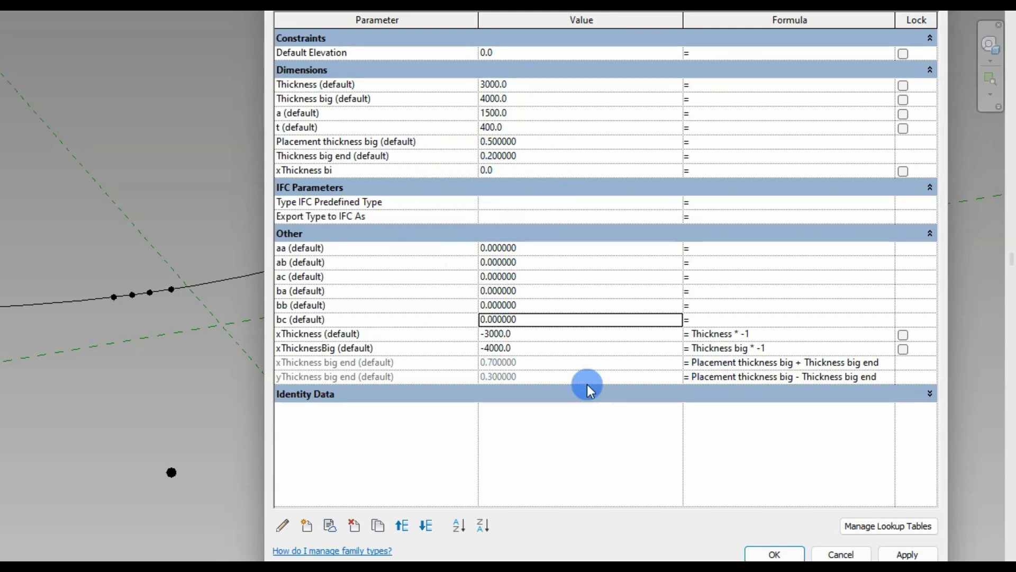
# Set formulas aa = yThickness big end - 0.05, ab = aa - 0.05, ac = ab - 0.05.
pyautogui.click(339, 377)
pyautogui.moveTo(355, 376); pyautogui.dragTo(264, 376)
pyautogui.hotkey('ctrl', 'c')
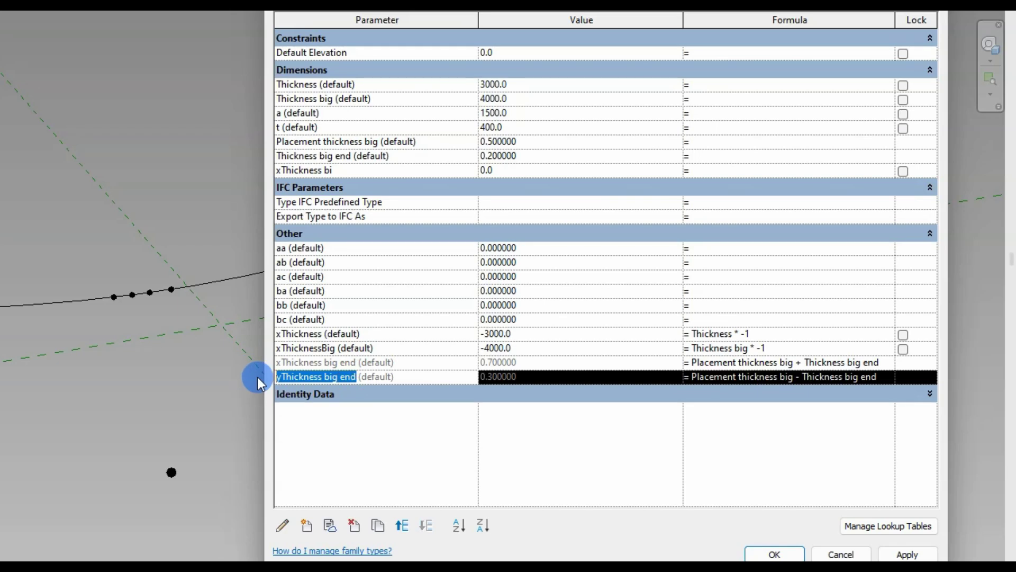
pyautogui.click(721, 248)
pyautogui.hotkey('ctrl', 'v')
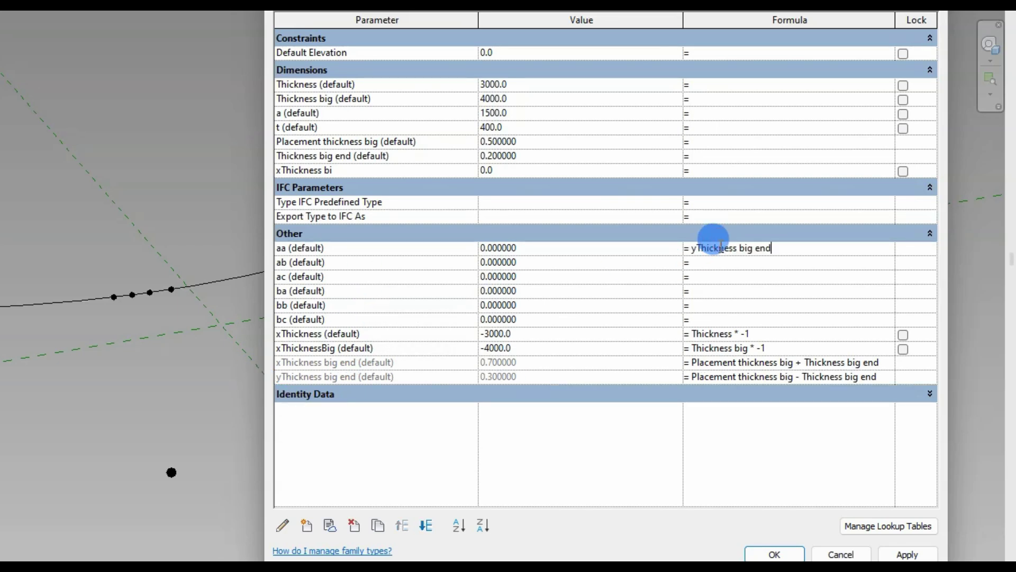
pyautogui.write('-0.05')
pyautogui.click(906, 554)
pyautogui.click(285, 248)
pyautogui.moveTo(286, 248); pyautogui.dragTo(280, 250)
pyautogui.hotkey('ctrl', 'c')
pyautogui.click(704, 262)
pyautogui.hotkey('ctrl', 'v')
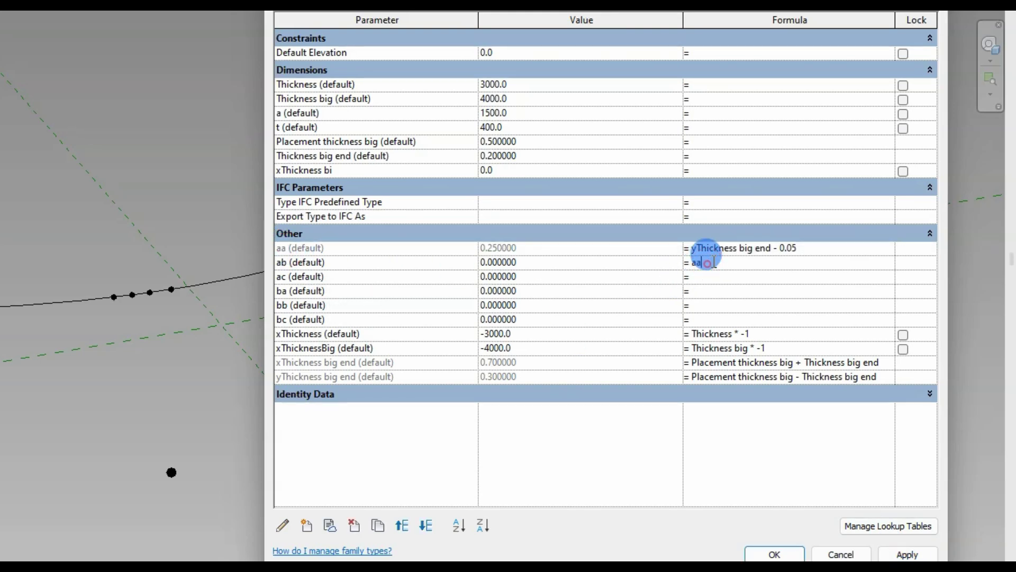
pyautogui.write('- 0.05')
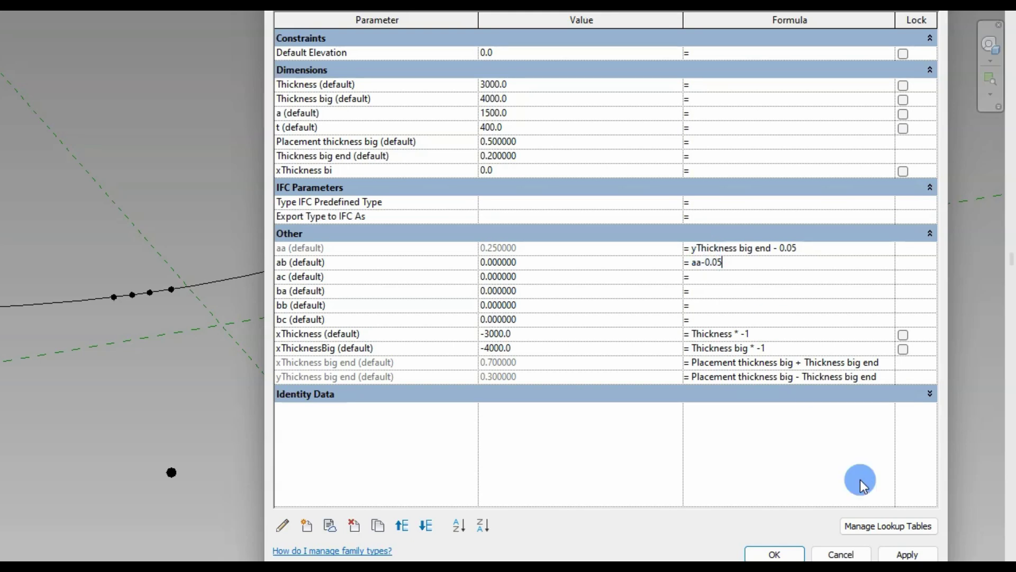
pyautogui.click(906, 554)
pyautogui.click(282, 262)
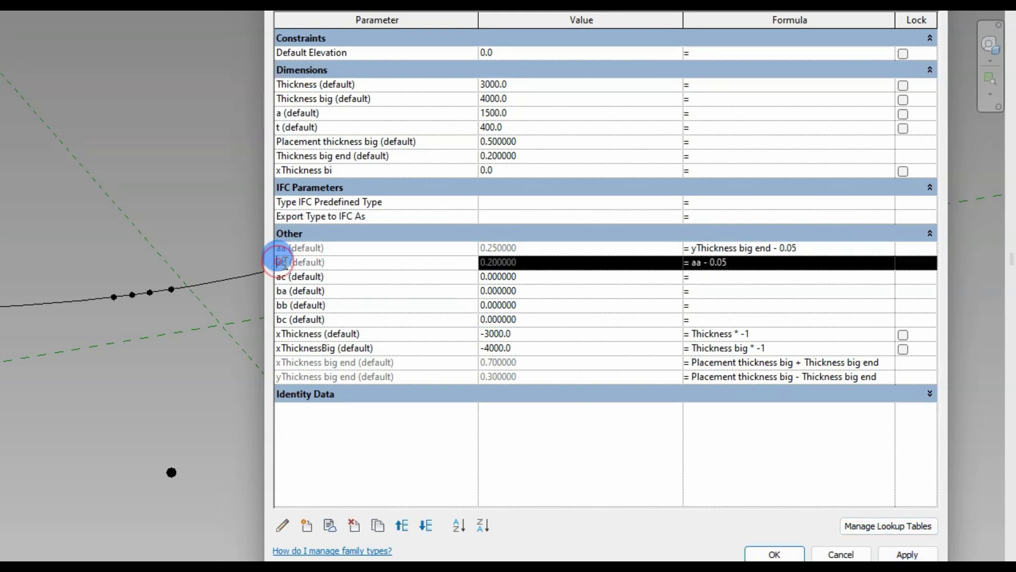
pyautogui.click(702, 280)
pyautogui.write('ab')
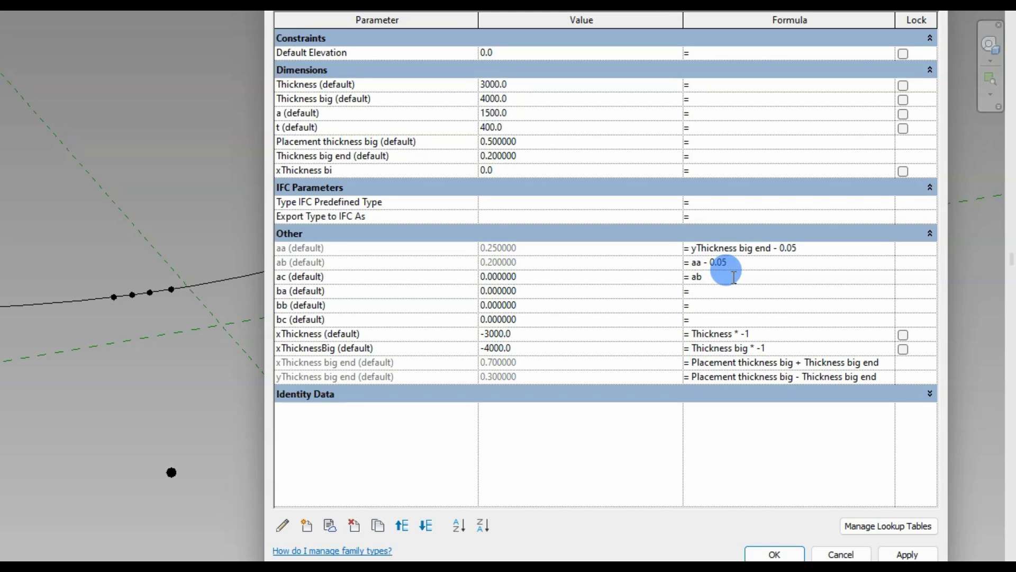
pyautogui.write('- 0.05')
pyautogui.click(907, 554)
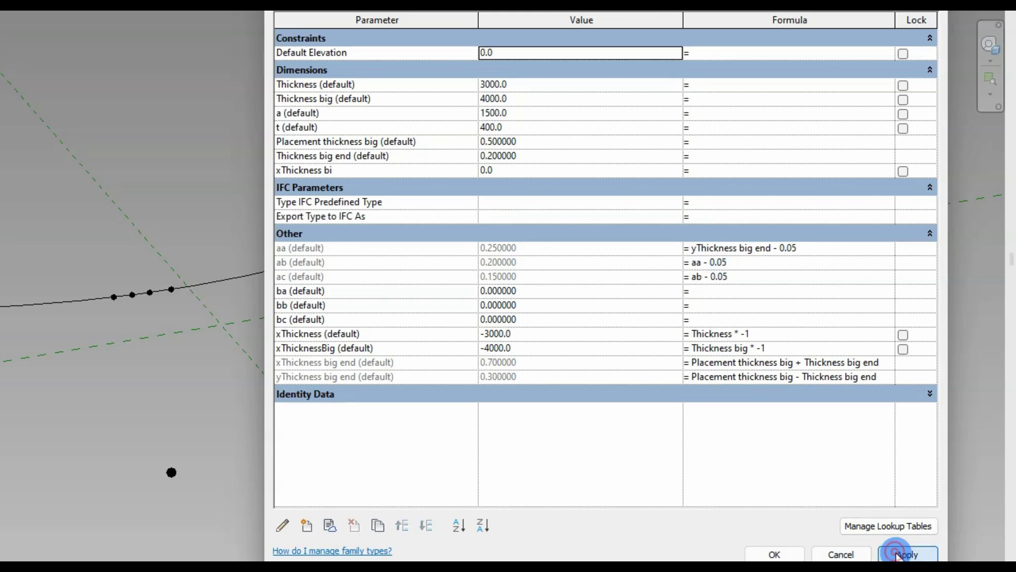
# Set formulas ba from xThickness big end, bb = ba + 0.05, bc = bb + 0.05, and apply.
pyautogui.click(272, 351)
pyautogui.click(274, 364)
pyautogui.moveTo(275, 365); pyautogui.dragTo(353, 363)
pyautogui.click(708, 292)
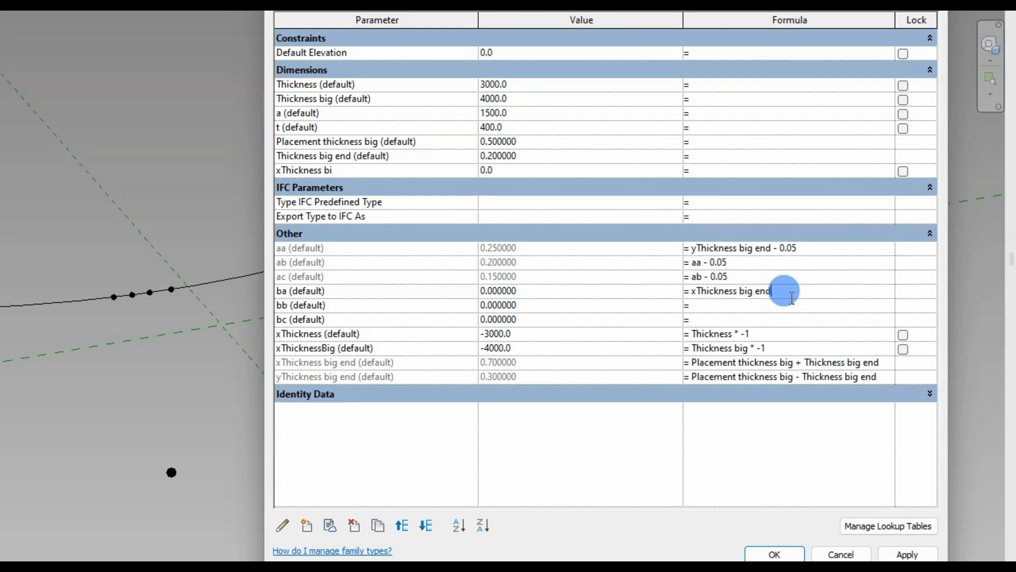
pyautogui.click(907, 554)
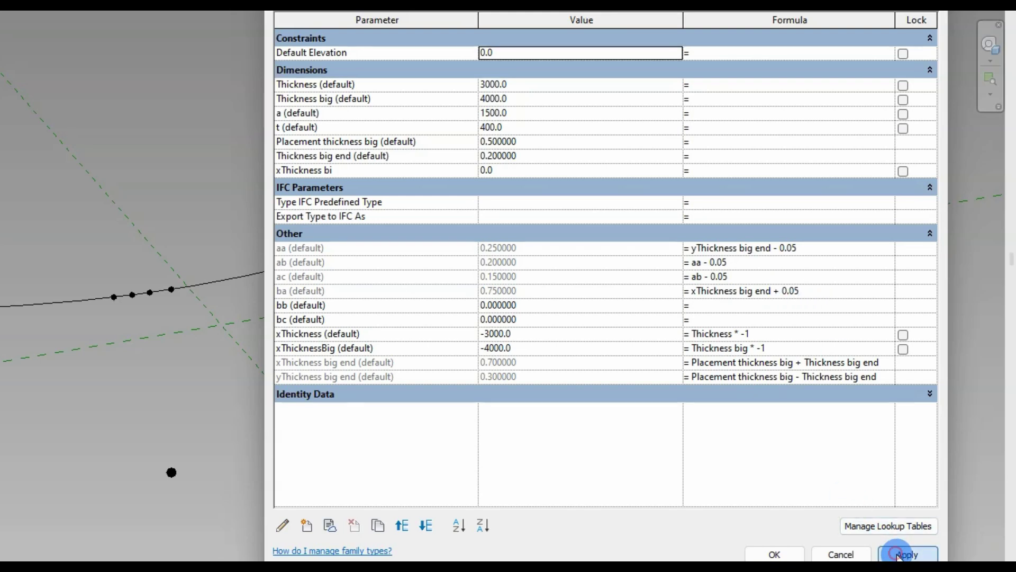
pyautogui.click(716, 306)
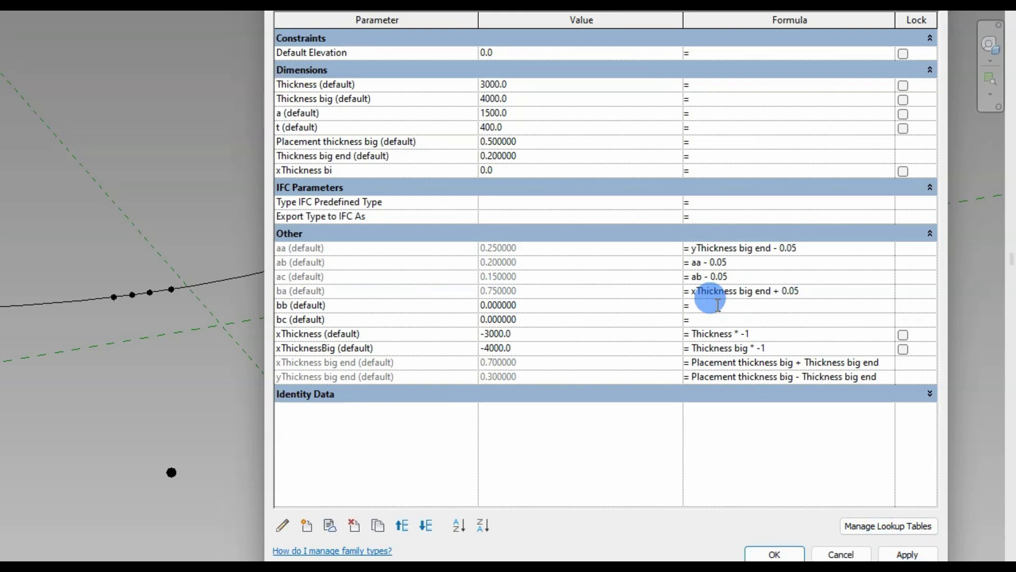
pyautogui.write('ba + 0.05')
pyautogui.click(907, 554)
pyautogui.click(695, 307)
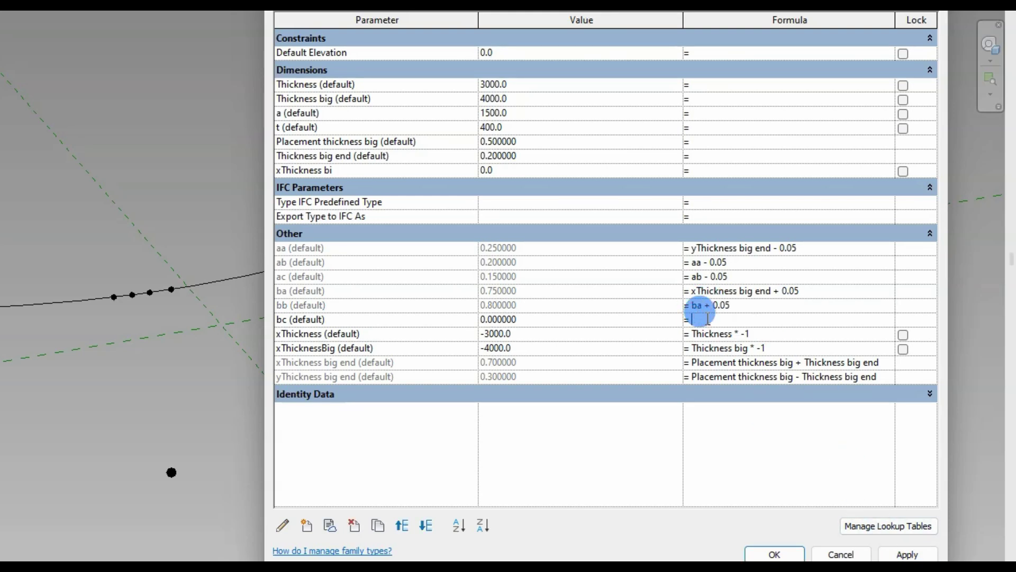
pyautogui.click(715, 318)
pyautogui.write('bb + 0.05')
pyautogui.click(907, 555)
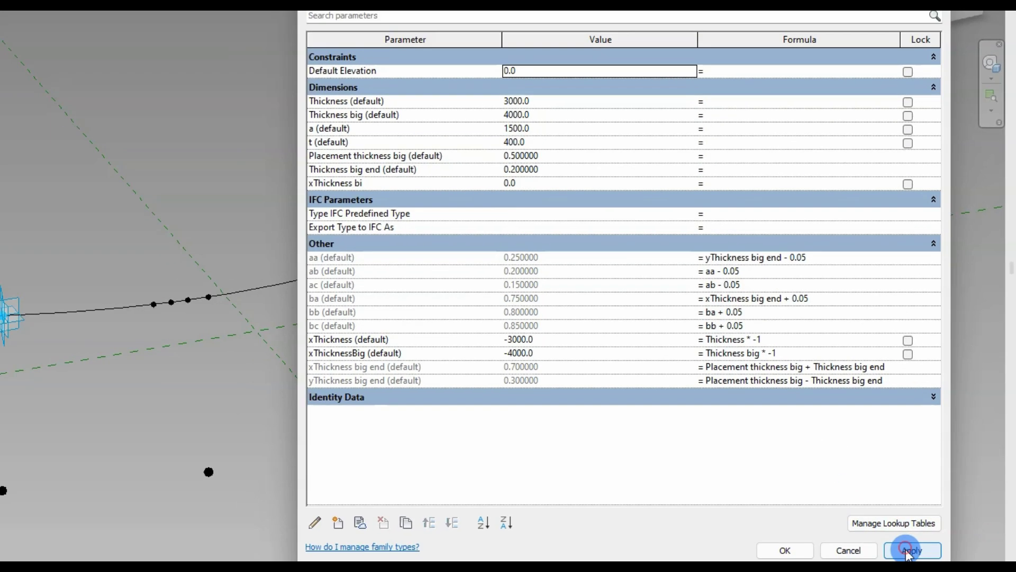
pyautogui.click(774, 554)
pyautogui.click(378, 337)
# Link the first three hosted points' Normalized Curve Parameters to aa, ab and the next parameter.
pyautogui.scroll(-1, 128, 254)
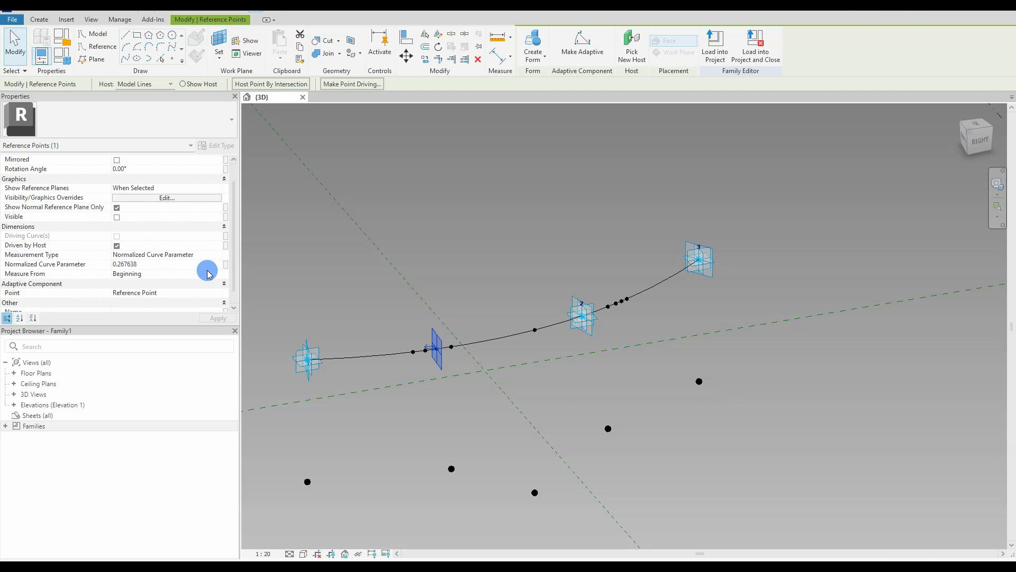
pyautogui.click(225, 264)
pyautogui.click(440, 265)
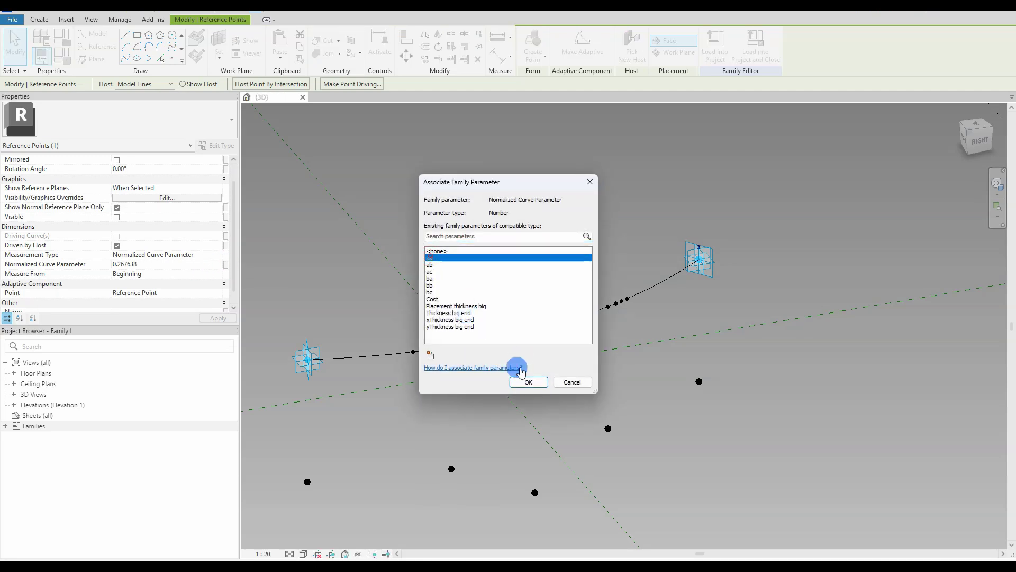
pyautogui.click(524, 379)
pyautogui.scroll(3, 422, 351)
pyautogui.press('Escape')
pyautogui.click(430, 350)
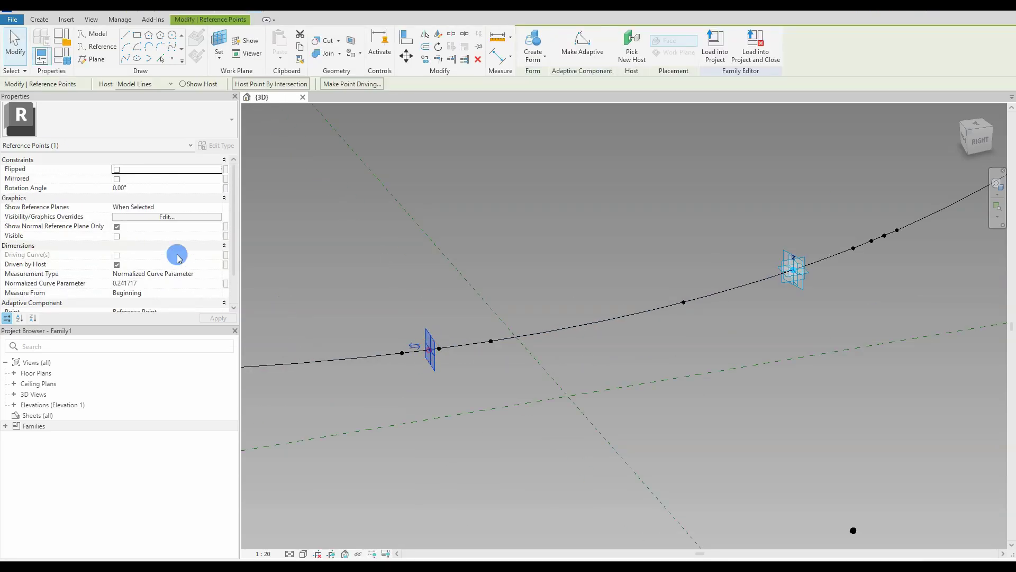
pyautogui.click(224, 284)
pyautogui.click(454, 307)
pyautogui.click(439, 267)
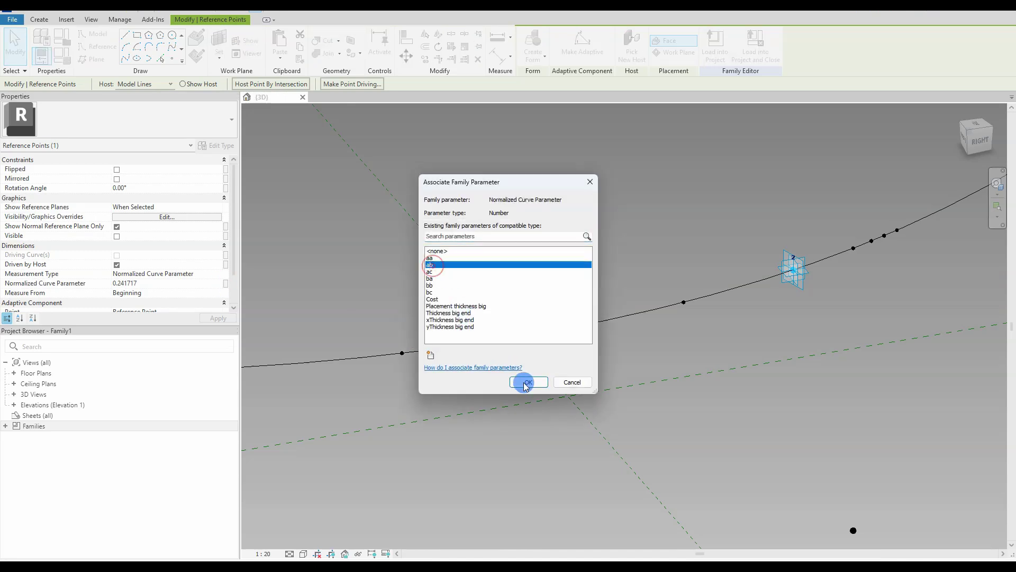
pyautogui.click(524, 382)
pyautogui.click(388, 353)
pyautogui.click(225, 283)
pyautogui.click(438, 271)
pyautogui.click(524, 380)
# Link the far-end hosted points' Normalized Curve Parameters to ba, bb and bc.
pyautogui.scroll(-3, 409, 294)
pyautogui.click(450, 298)
pyautogui.scroll(-2, 450, 298)
pyautogui.click(420, 384)
pyautogui.keyDown('shift'); pyautogui.moveTo(420, 385); pyautogui.dragTo(568, 319, button='middle'); pyautogui.keyUp('shift')
pyautogui.click(584, 318)
pyautogui.scroll(-1, 159, 262)
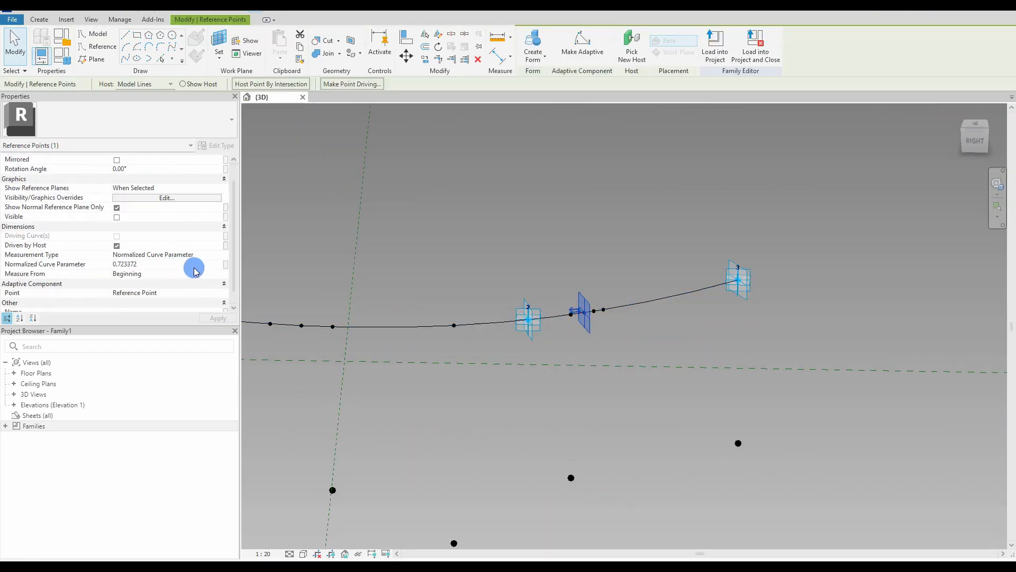
pyautogui.click(226, 264)
pyautogui.click(431, 280)
pyautogui.click(526, 379)
pyautogui.scroll(4, 606, 324)
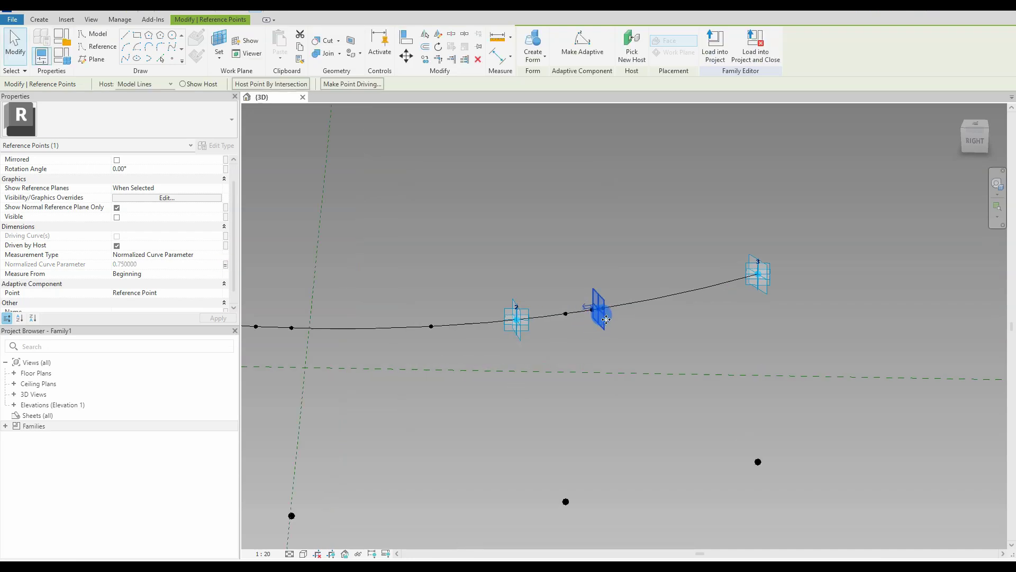
pyautogui.click(595, 344)
pyautogui.click(582, 303)
pyautogui.click(226, 283)
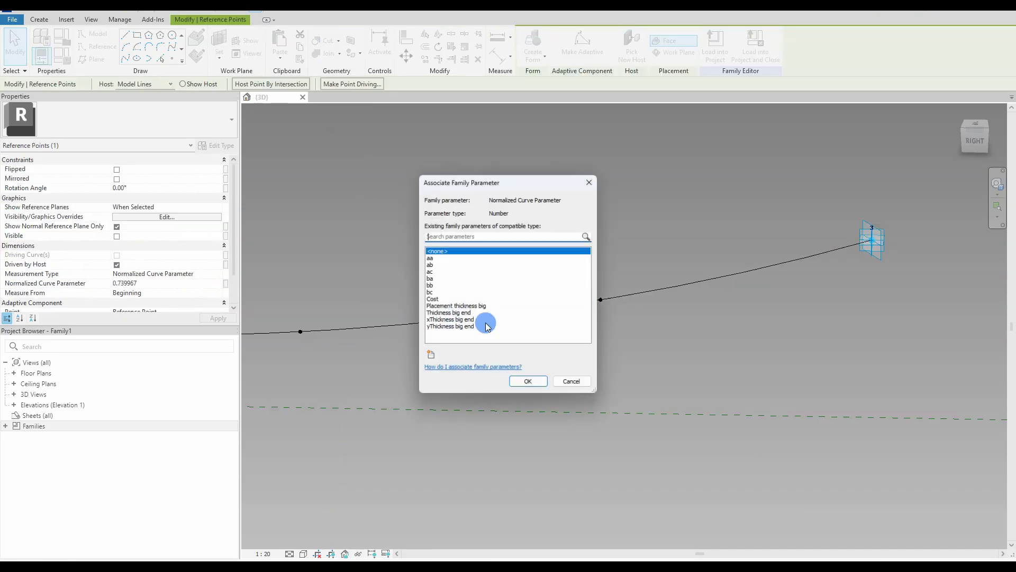
pyautogui.click(430, 285)
pyautogui.click(537, 389)
pyautogui.click(594, 299)
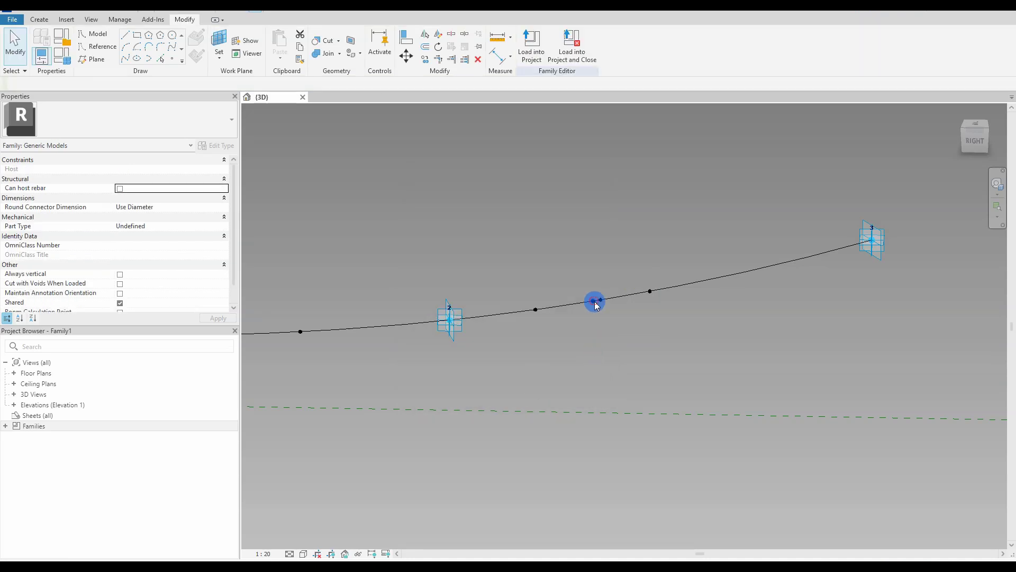
pyautogui.click(610, 324)
pyautogui.click(595, 304)
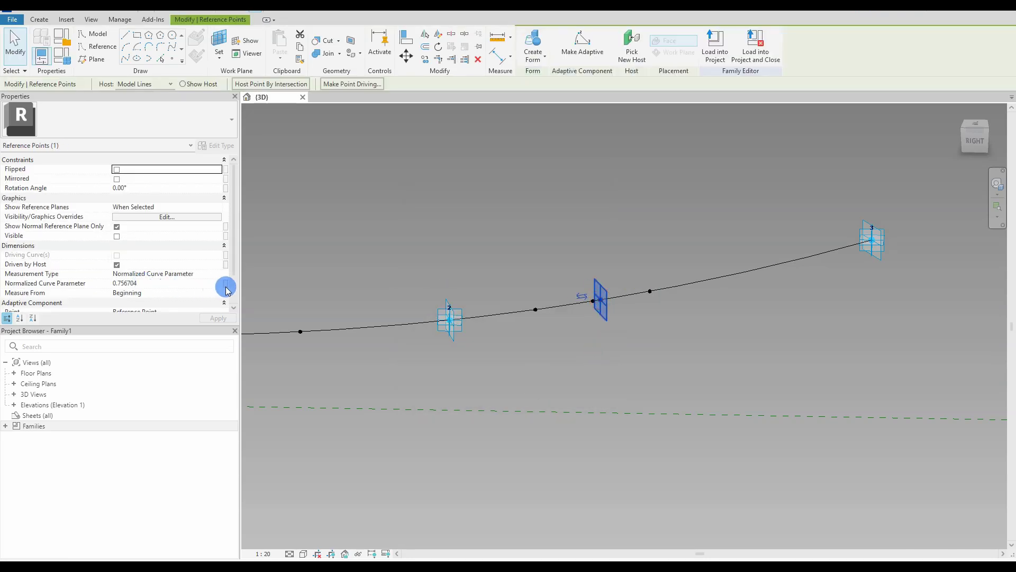
pyautogui.click(226, 283)
pyautogui.click(430, 292)
pyautogui.click(522, 381)
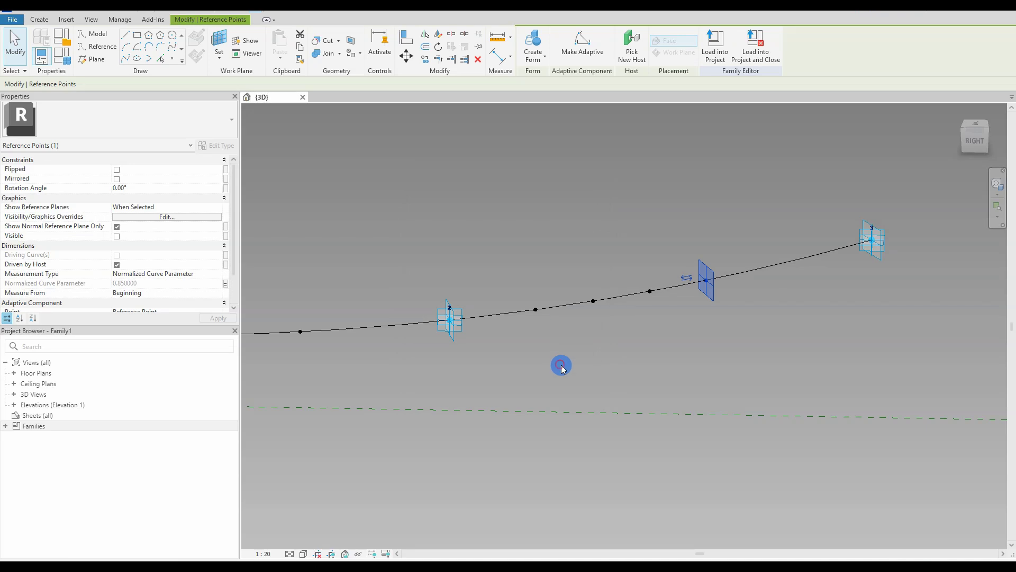
pyautogui.click(528, 270)
pyautogui.scroll(-3, 528, 271)
pyautogui.scroll(-2, 621, 324)
pyautogui.keyDown('shift'); pyautogui.moveTo(593, 364); pyautogui.dragTo(421, 413, button='middle'); pyautogui.keyUp('shift')
# Place reference points on the first two hosted points, accepting the identical-points warnings.
pyautogui.click(170, 59)
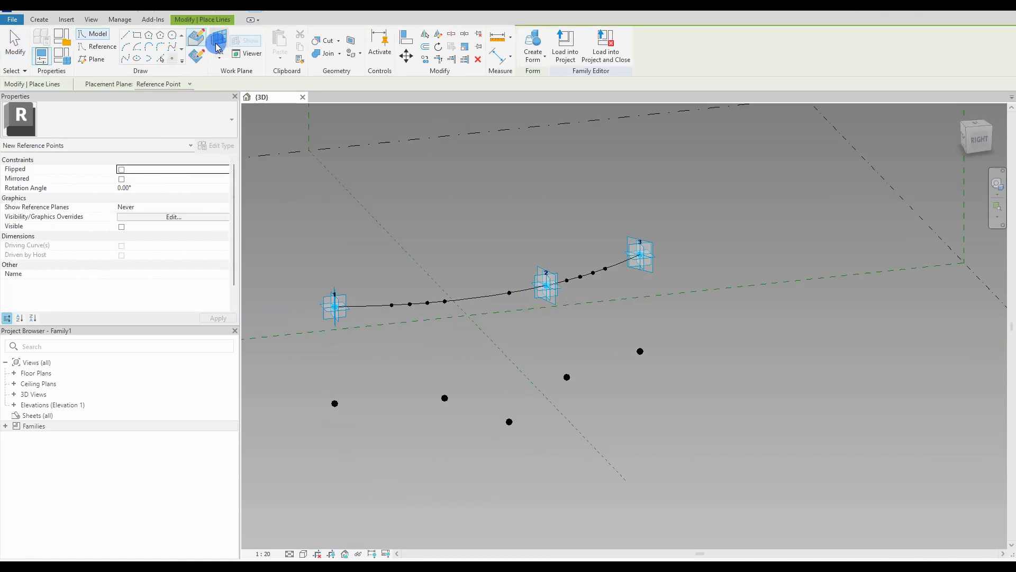
pyautogui.keyDown('shift'); pyautogui.moveTo(402, 338); pyautogui.dragTo(427, 324, button='middle'); pyautogui.keyUp('shift')
pyautogui.click(426, 293)
pyautogui.click(426, 293)
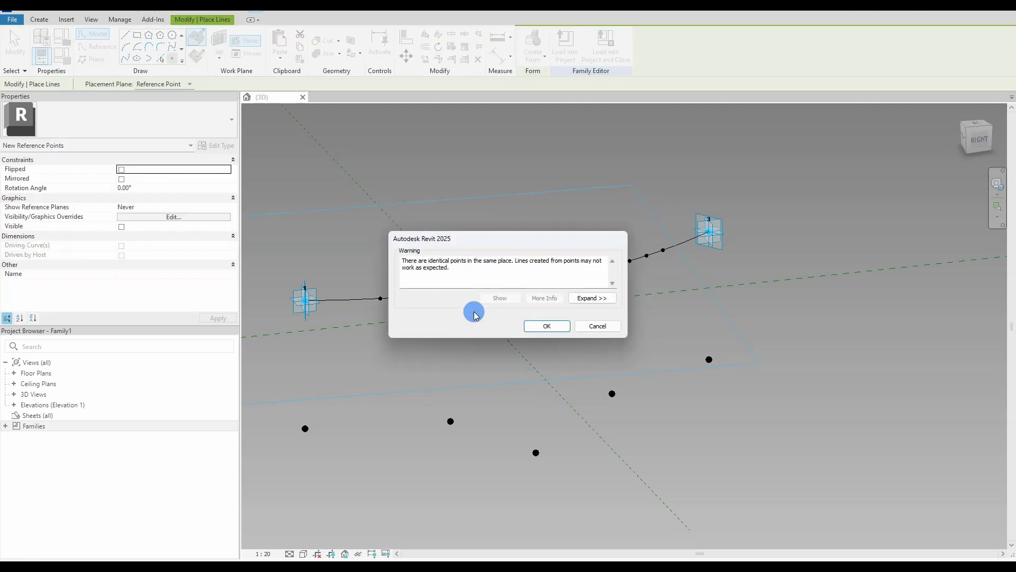
pyautogui.click(541, 325)
pyautogui.click(215, 40)
pyautogui.press('Escape')
pyautogui.press('Escape')
pyautogui.click(171, 60)
pyautogui.click(404, 297)
pyautogui.click(404, 297)
pyautogui.click(541, 326)
pyautogui.keyDown('shift'); pyautogui.moveTo(410, 354); pyautogui.dragTo(435, 368, button='middle'); pyautogui.keyUp('shift')
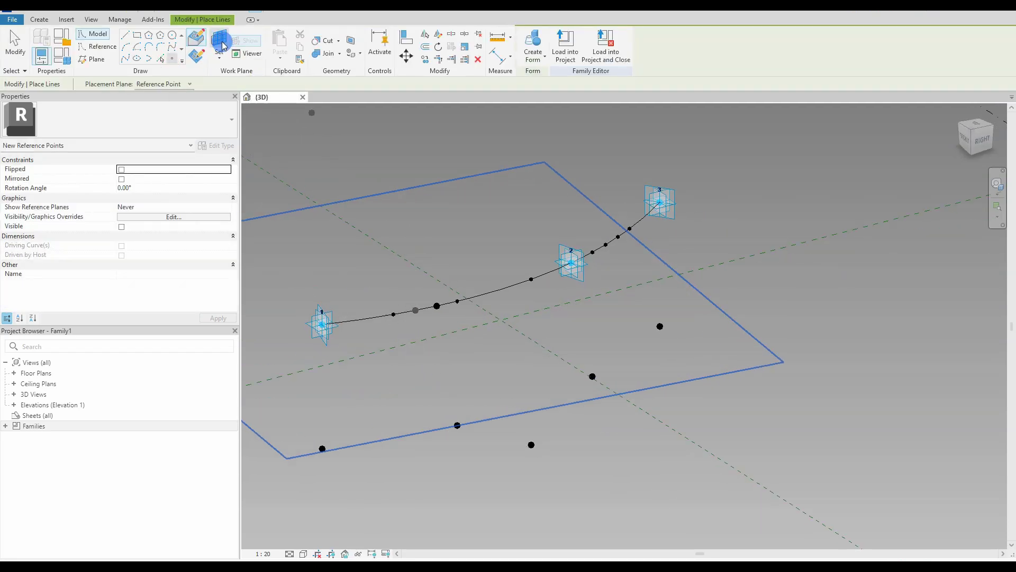
pyautogui.press('Escape')
# Place reference points on the remaining hosted points, accepting each identical-points warning.
pyautogui.click(393, 316)
pyautogui.click(536, 325)
pyautogui.keyDown('shift'); pyautogui.moveTo(606, 319); pyautogui.dragTo(535, 361, button='middle'); pyautogui.keyUp('shift')
pyautogui.press('Escape')
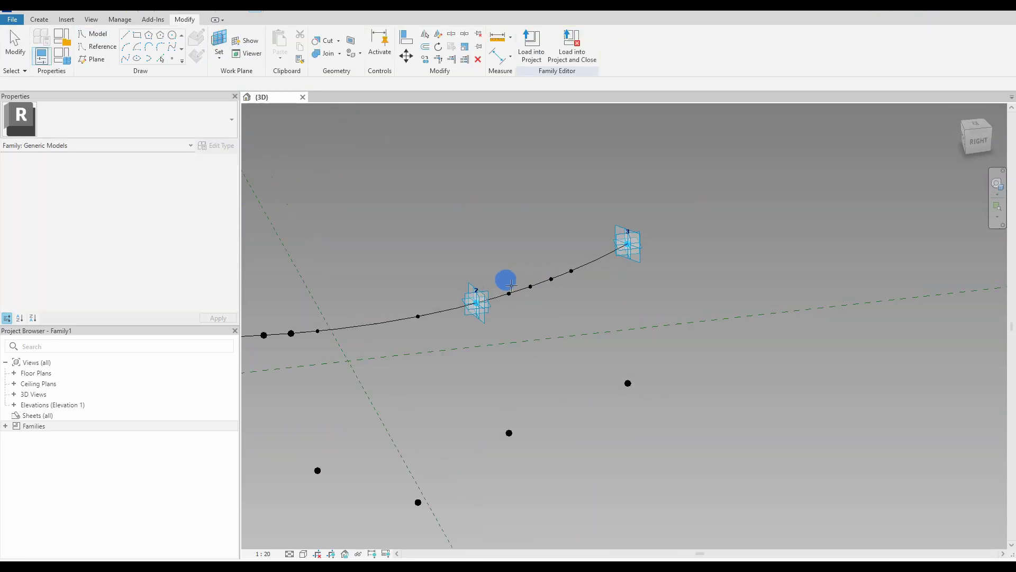
pyautogui.click(530, 287)
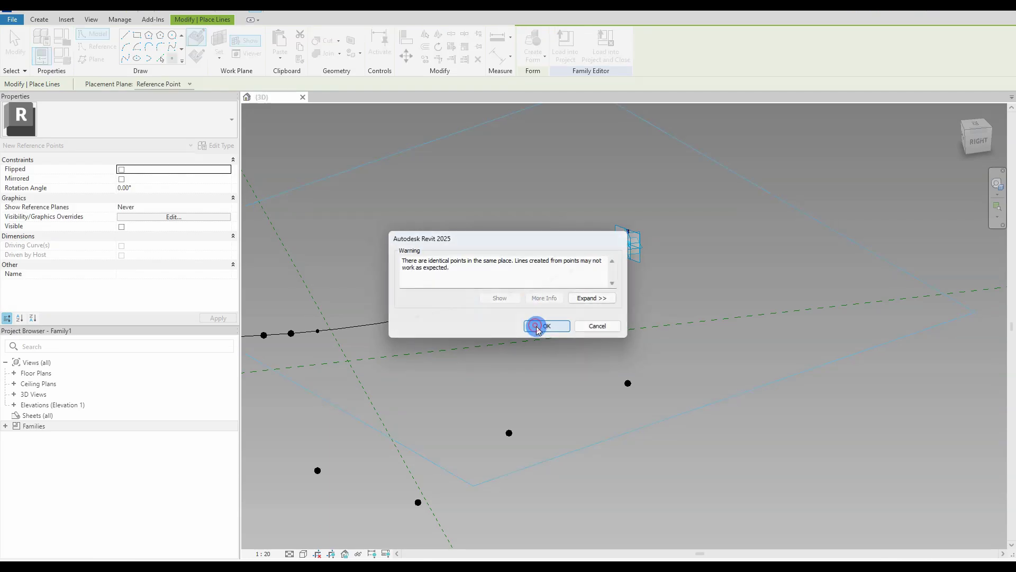
pyautogui.click(538, 325)
pyautogui.click(547, 276)
pyautogui.click(551, 279)
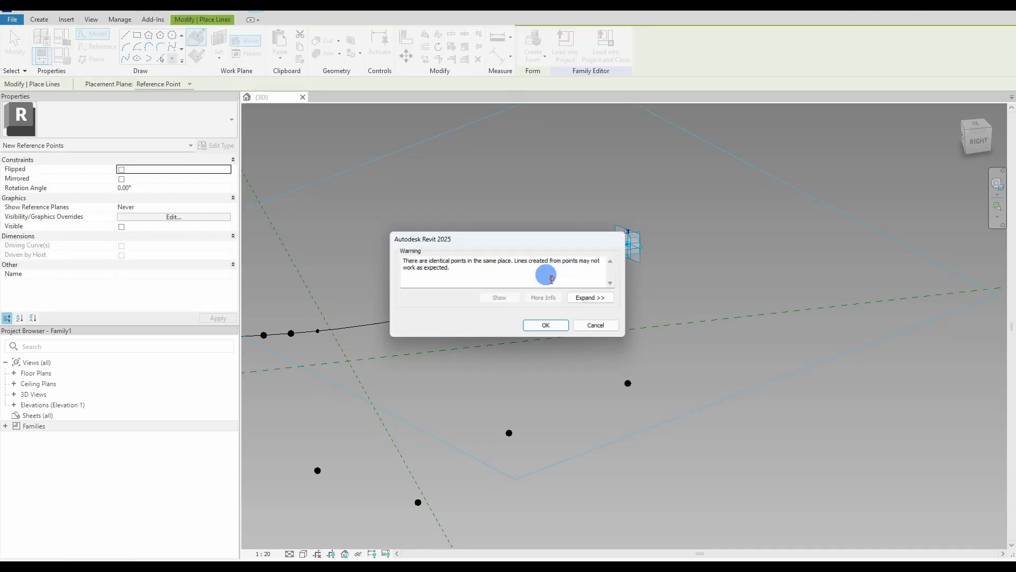
pyautogui.click(535, 325)
pyautogui.click(595, 197)
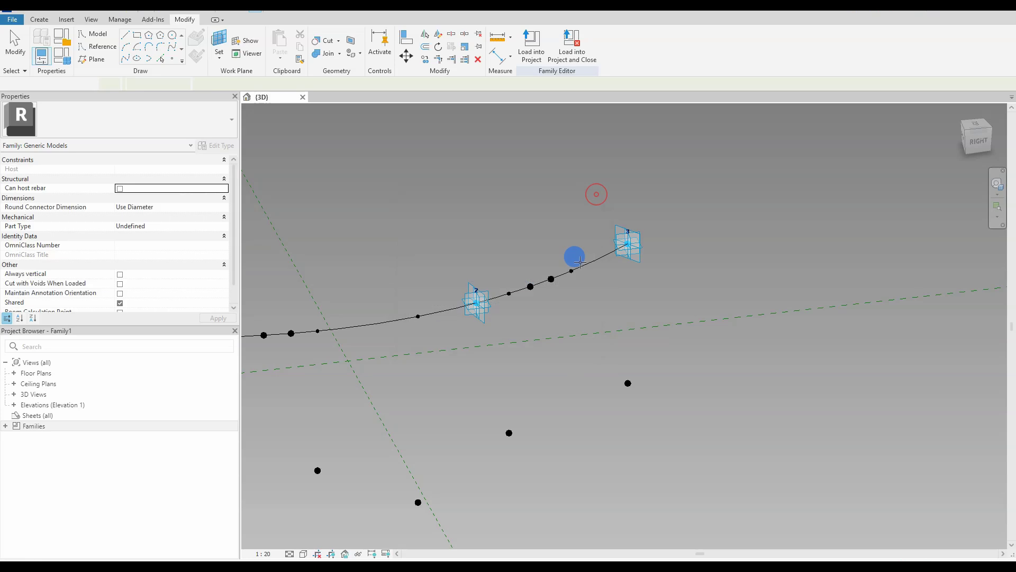
pyautogui.click(573, 270)
pyautogui.click(547, 323)
# Lower the first new point below the curve and link its Offset to xThickness.
pyautogui.press('Escape')
pyautogui.scroll(-1, 531, 386)
pyautogui.moveTo(529, 392); pyautogui.dragTo(622, 367, button='middle')
pyautogui.click(416, 317)
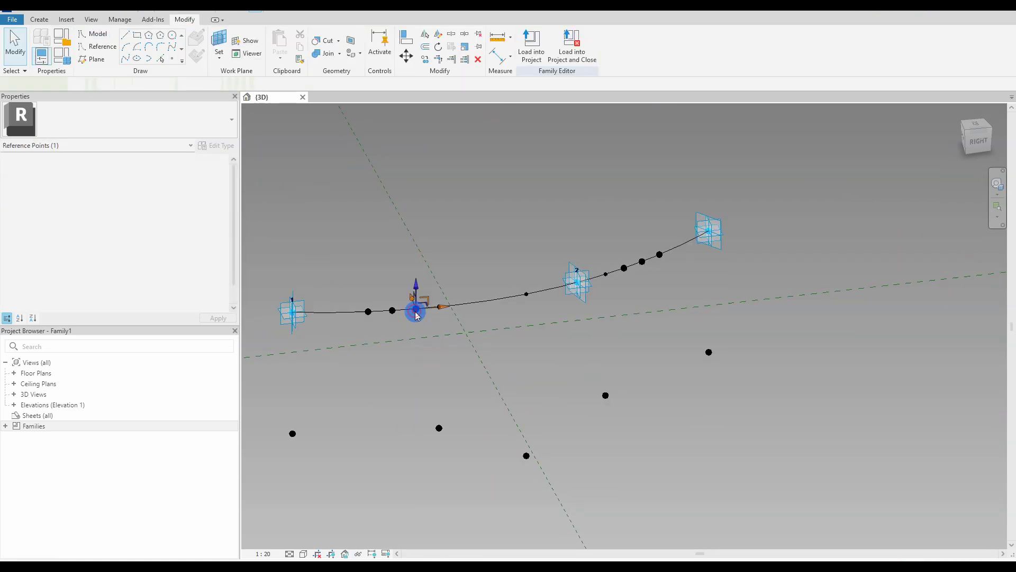
pyautogui.moveTo(416, 286); pyautogui.dragTo(415, 310)
pyautogui.click(404, 370)
pyautogui.click(415, 332)
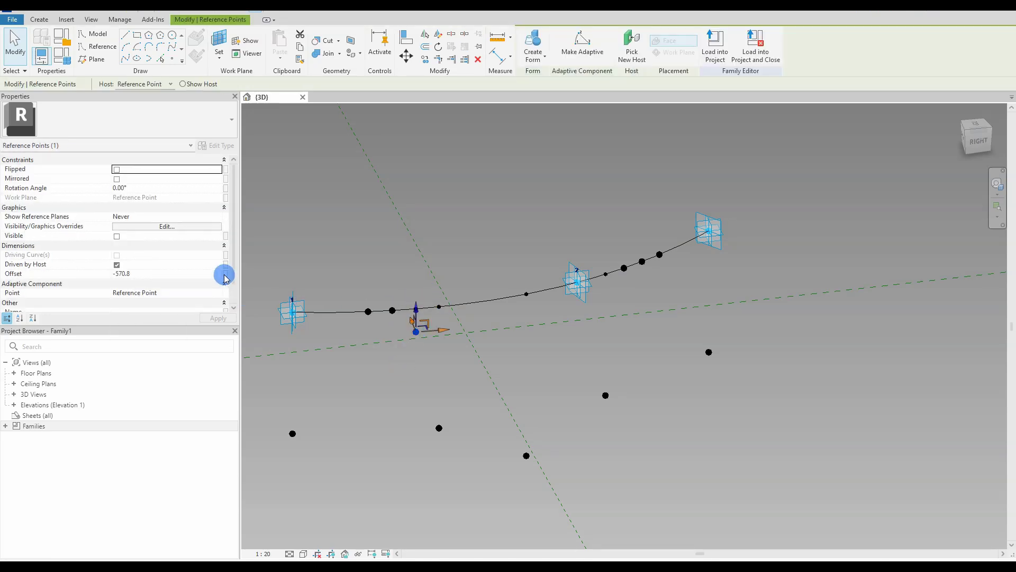
pyautogui.click(225, 275)
pyautogui.click(444, 291)
pyautogui.click(523, 379)
# Link the Offset of the next two new points to xThickness.
pyautogui.click(392, 311)
pyautogui.click(224, 275)
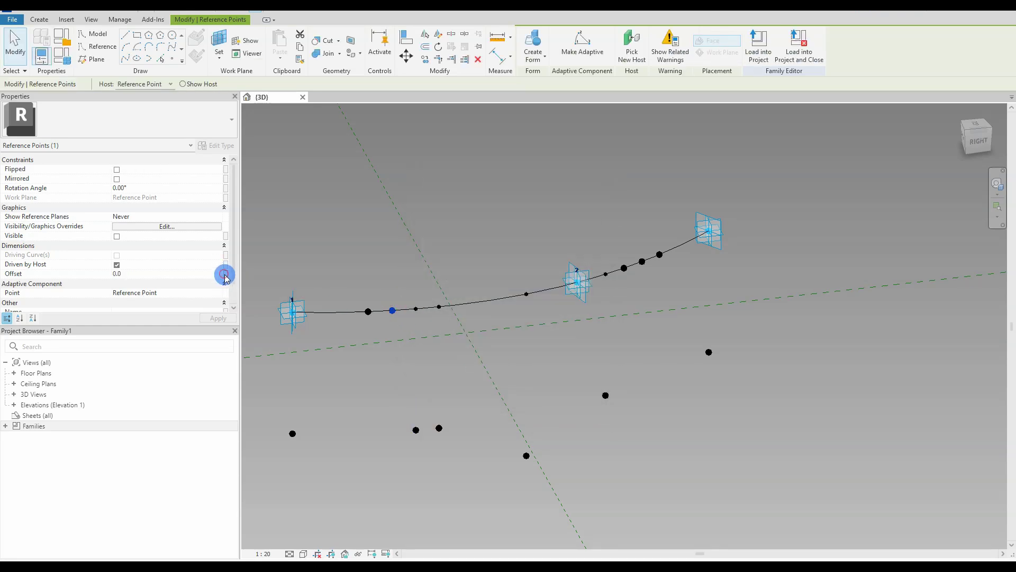
pyautogui.click(450, 290)
pyautogui.click(522, 379)
pyautogui.click(224, 273)
pyautogui.click(444, 291)
pyautogui.click(523, 380)
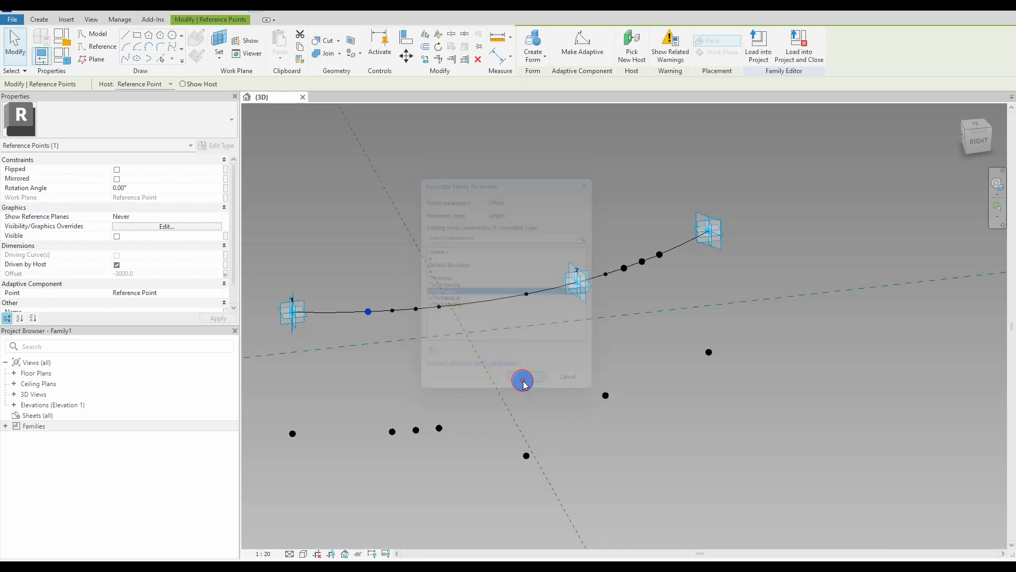
pyautogui.moveTo(634, 300); pyautogui.dragTo(545, 303, button='middle')
pyautogui.click(556, 272)
pyautogui.click(586, 302)
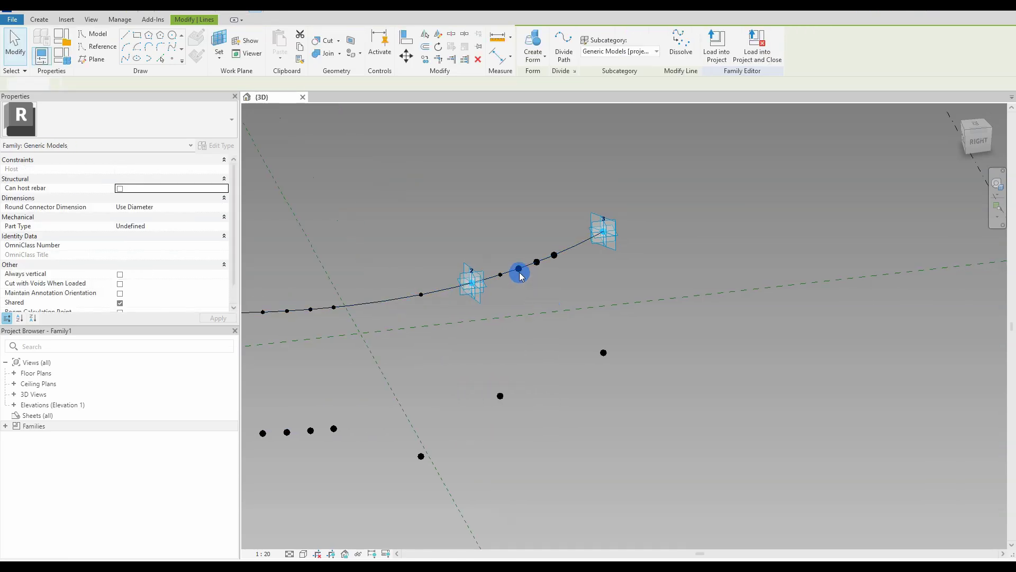
# Associate the Offset of the remaining points near the far end with xThickness.
pyautogui.click(226, 274)
pyautogui.click(443, 292)
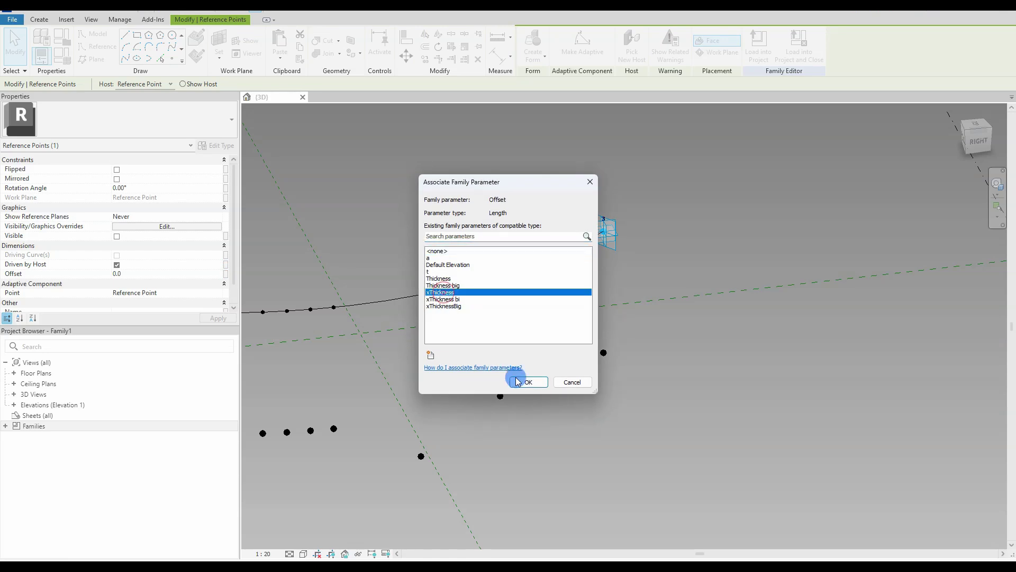
pyautogui.click(518, 381)
pyautogui.click(538, 267)
pyautogui.click(205, 278)
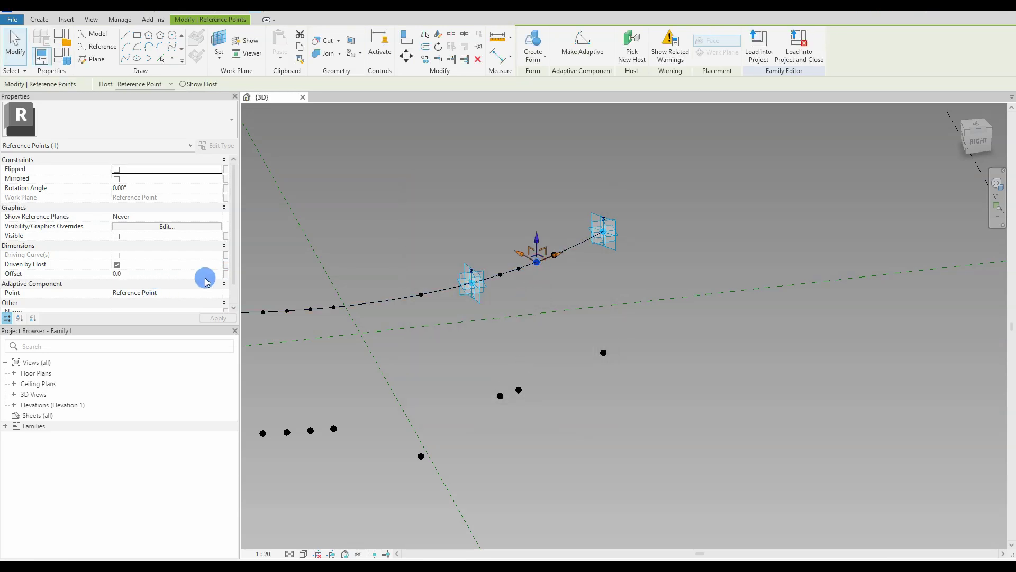
pyautogui.click(225, 278)
pyautogui.click(450, 290)
pyautogui.click(519, 380)
pyautogui.click(554, 257)
pyautogui.click(226, 278)
pyautogui.click(461, 290)
pyautogui.click(518, 379)
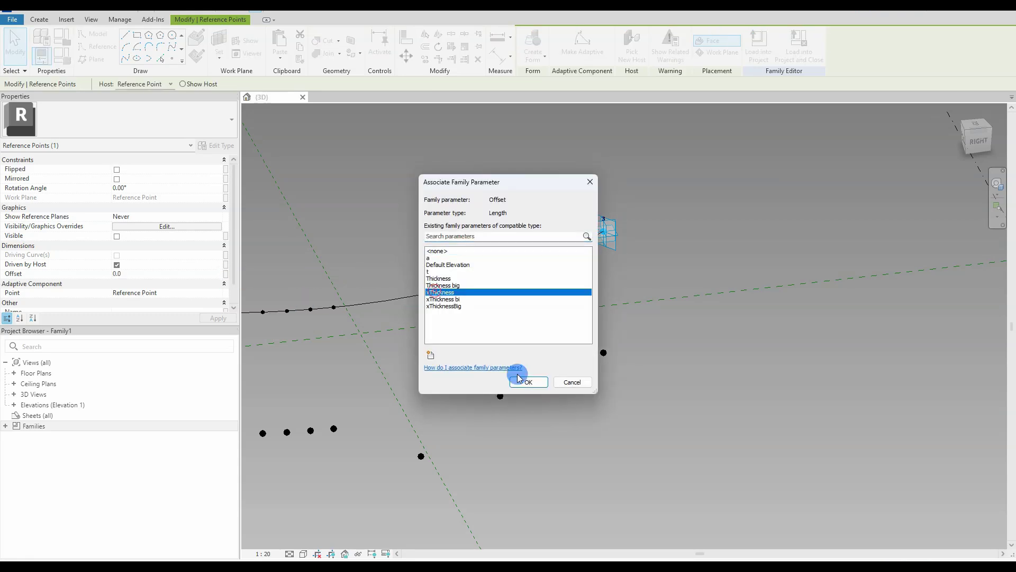
# Window-select all 11 lowered points and join them with a spline.
pyautogui.click(582, 450)
pyautogui.keyDown('shift'); pyautogui.moveTo(581, 450); pyautogui.dragTo(419, 493, button='middle'); pyautogui.keyUp('shift')
pyautogui.moveTo(297, 409); pyautogui.dragTo(600, 488)
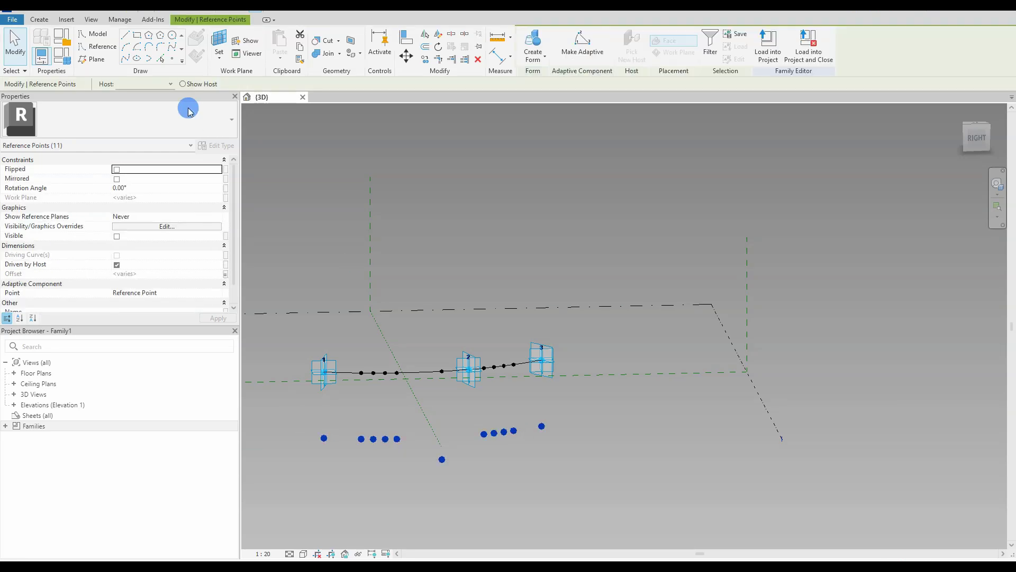
pyautogui.click(125, 59)
pyautogui.click(520, 489)
# Drag a BoxGirderVoid profile from the Generic Models families into the 3D view.
pyautogui.keyDown('shift'); pyautogui.moveTo(519, 489); pyautogui.dragTo(551, 514, button='middle'); pyautogui.keyUp('shift')
pyautogui.scroll(3, 385, 476)
pyautogui.keyDown('shift'); pyautogui.moveTo(385, 476); pyautogui.dragTo(459, 440, button='middle'); pyautogui.keyUp('shift')
pyautogui.scroll(3, 376, 424)
pyautogui.click(6, 426)
pyautogui.click(14, 457)
pyautogui.click(22, 468)
pyautogui.click(23, 489)
pyautogui.moveTo(51, 506); pyautogui.dragTo(481, 427)
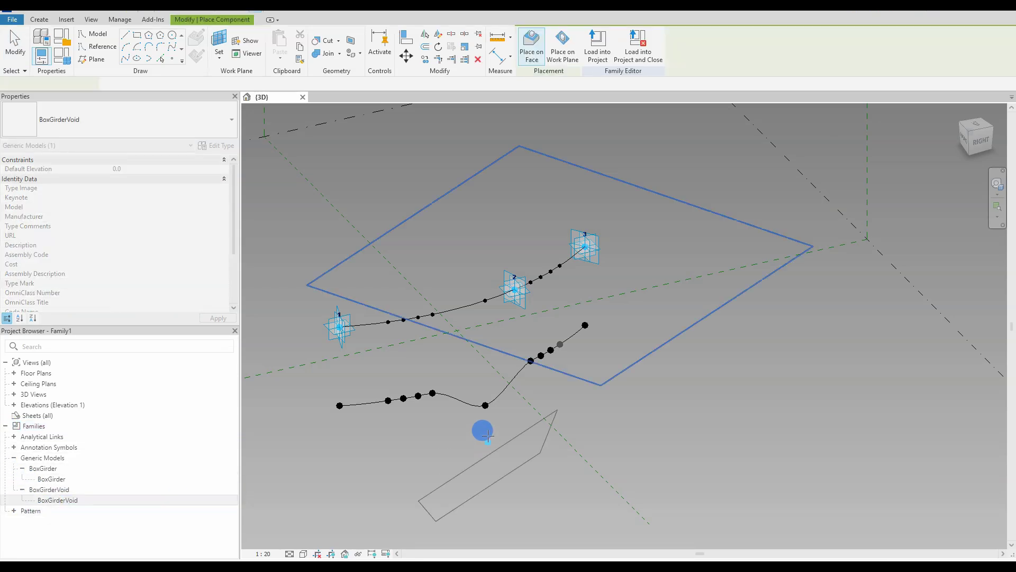
pyautogui.scroll(-4, 484, 429)
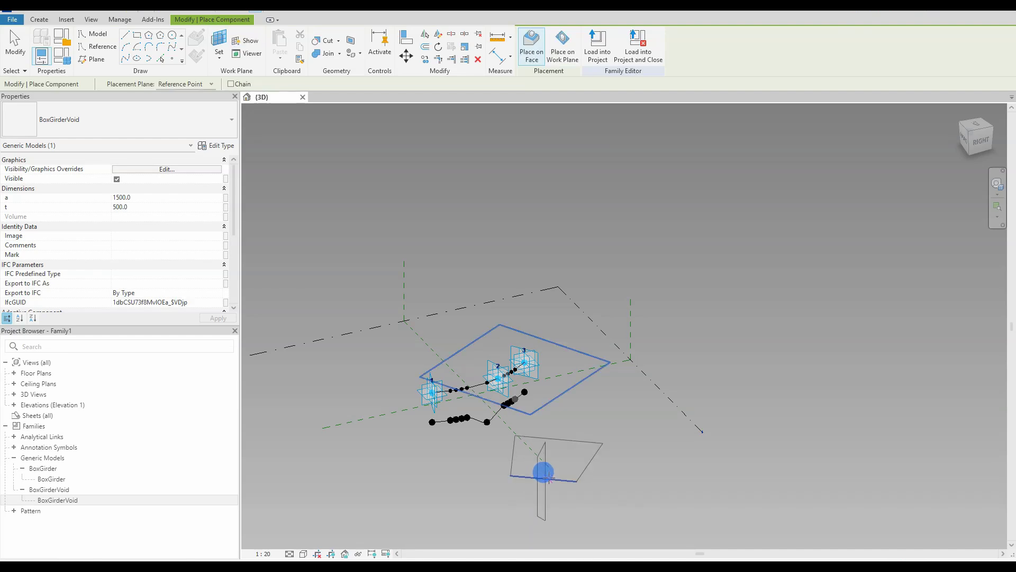
pyautogui.press('Escape')
pyautogui.scroll(2, 564, 476)
pyautogui.keyDown('shift'); pyautogui.moveTo(563, 478); pyautogui.dragTo(563, 508, button='middle'); pyautogui.keyUp('shift')
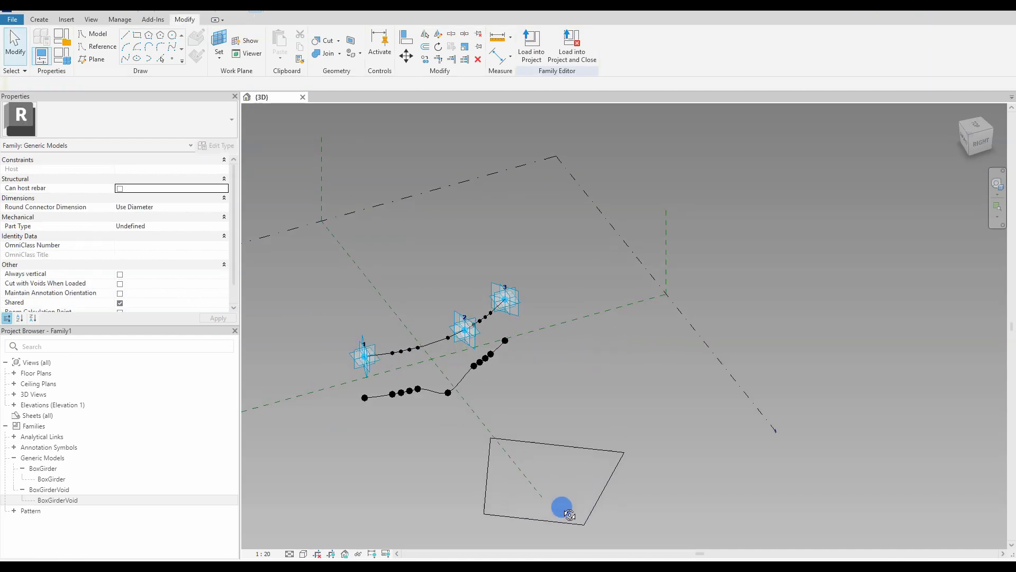
# Select the placed profile, then check points on the lower and upper splines.
pyautogui.click(537, 529)
pyautogui.click(362, 497)
pyautogui.click(382, 479)
pyautogui.scroll(4, 403, 422)
pyautogui.click(377, 388)
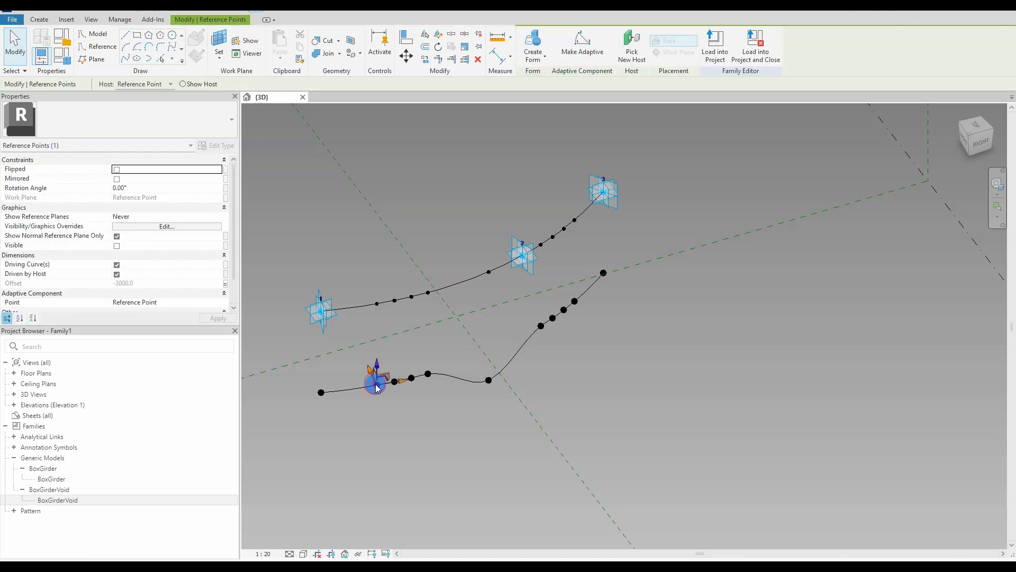
pyautogui.moveTo(399, 418); pyautogui.dragTo(429, 424, button='middle')
pyautogui.click(429, 424)
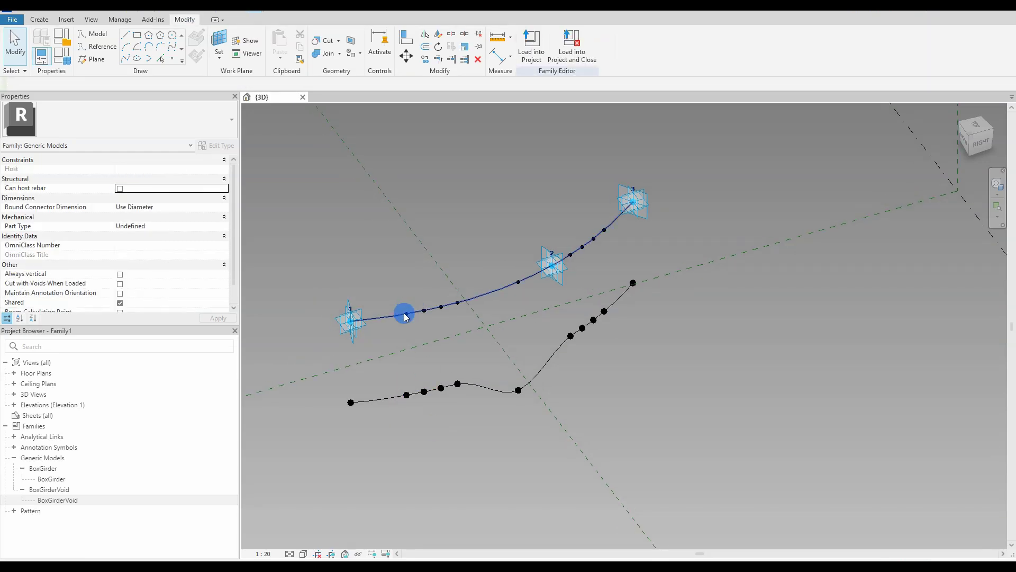
pyautogui.click(407, 317)
# Hide Reference Points in the 3D view via Visibility/Graphics (VG).
pyautogui.click(446, 459)
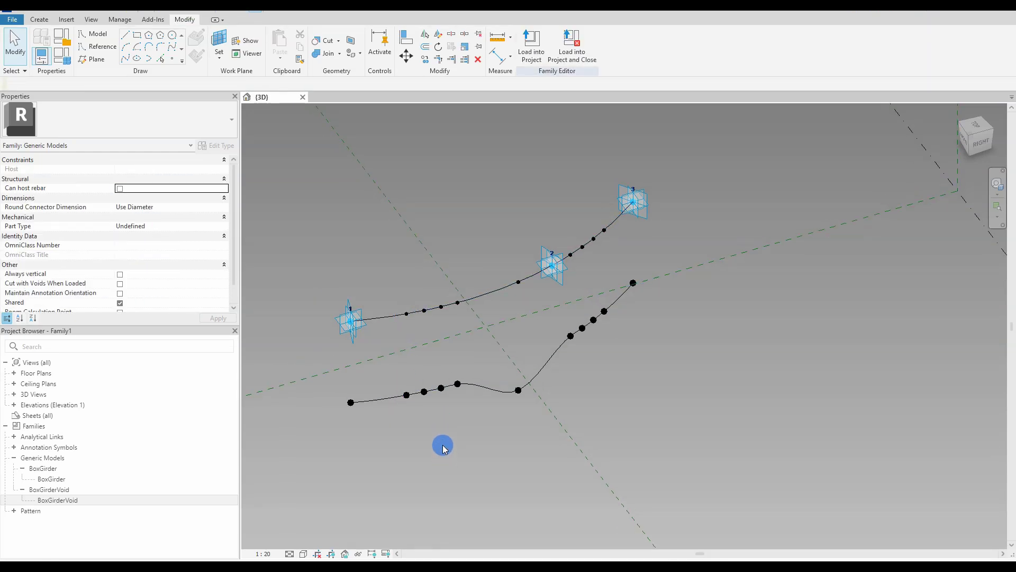
pyautogui.press('v')
pyautogui.press('g')
pyautogui.click(574, 141)
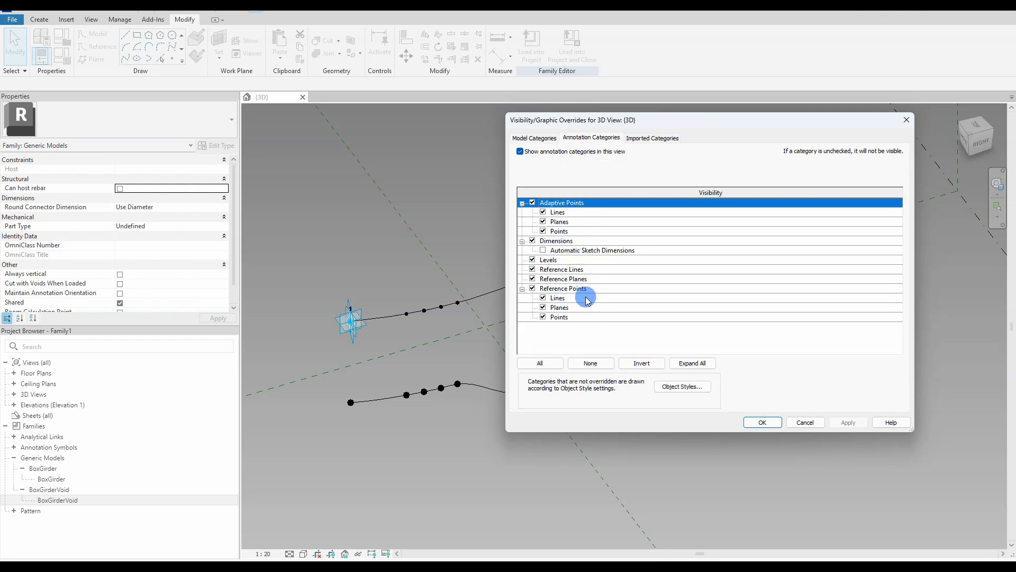
pyautogui.click(532, 288)
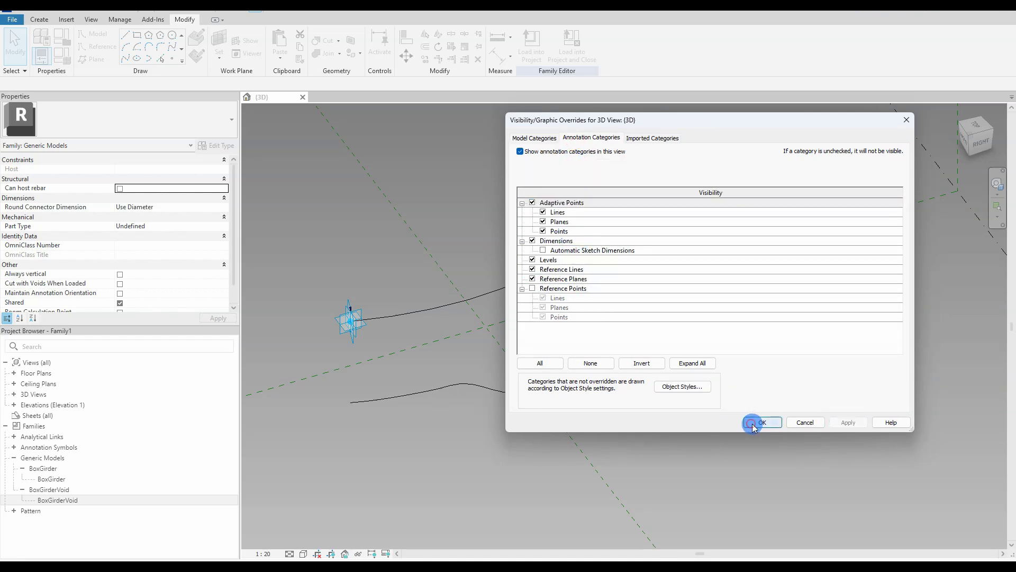
pyautogui.click(763, 422)
# Divide the upper spline into a path of 20 nodes.
pyautogui.keyDown('shift'); pyautogui.moveTo(431, 446); pyautogui.dragTo(456, 451, button='middle'); pyautogui.keyUp('shift')
pyautogui.click(413, 317)
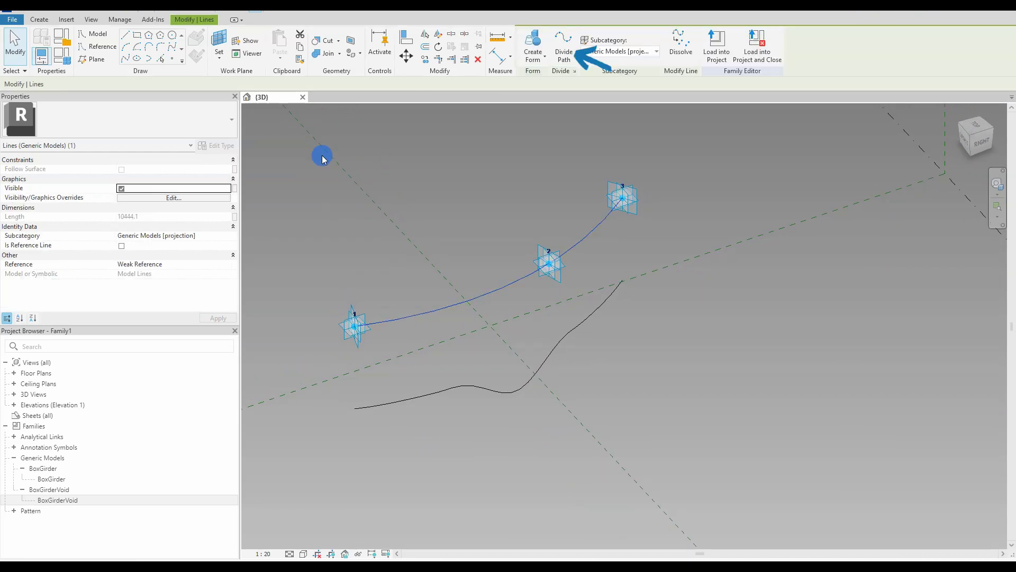
pyautogui.click(565, 56)
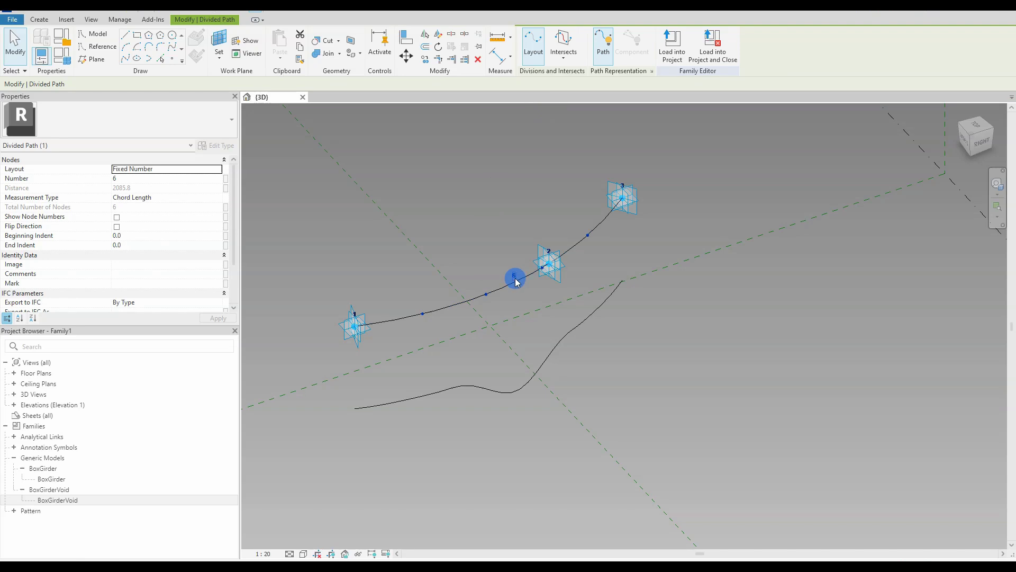
pyautogui.click(513, 275)
pyautogui.write('20')
pyautogui.click(429, 220)
# Divide the lower spline into 20 nodes and bring BoxGirderVoid in for placement.
pyautogui.click(442, 390)
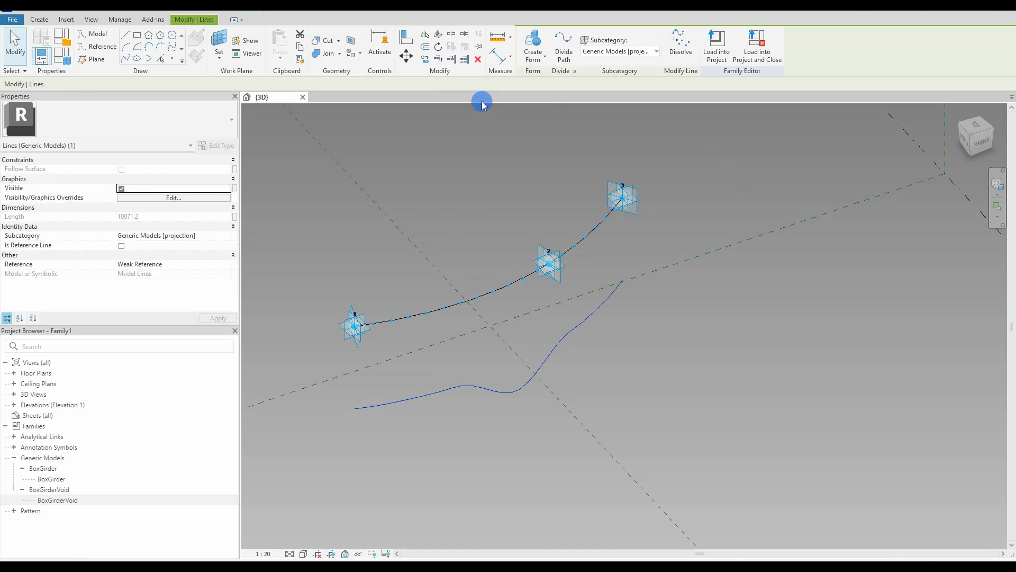
pyautogui.click(563, 56)
pyautogui.click(518, 378)
pyautogui.write('20')
pyautogui.click(479, 445)
pyautogui.moveTo(57, 500); pyautogui.dragTo(411, 325)
pyautogui.moveTo(440, 346); pyautogui.dragTo(461, 343, button='middle')
# Place a BoxGirderVoid profile between an upper and a lower spline node.
pyautogui.click(371, 314)
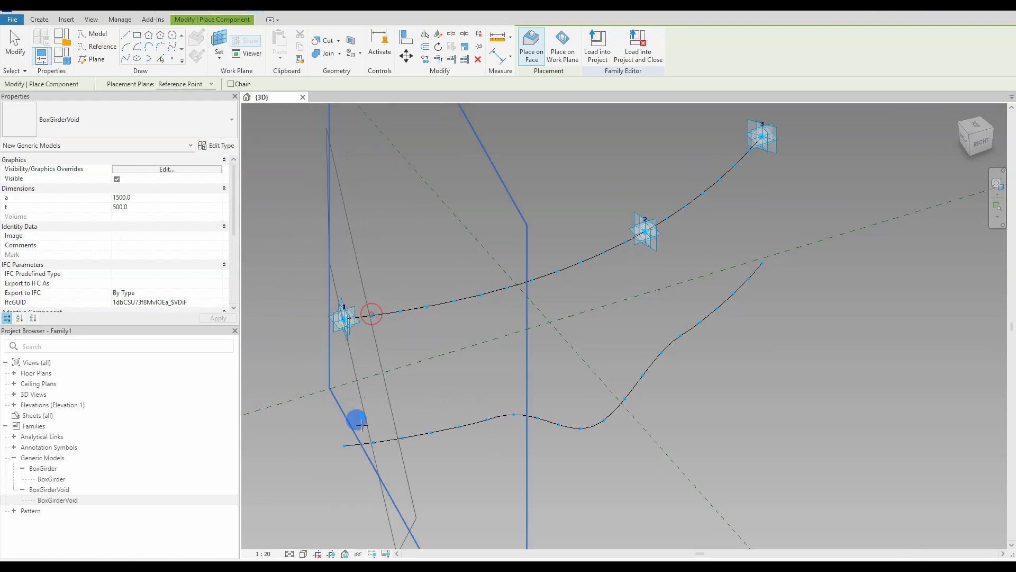
pyautogui.click(375, 442)
pyautogui.keyDown('shift'); pyautogui.moveTo(412, 439); pyautogui.dragTo(535, 359, button='middle'); pyautogui.keyUp('shift')
pyautogui.scroll(-3, 535, 359)
pyautogui.press('Escape')
pyautogui.press('Escape')
pyautogui.scroll(1, 531, 370)
pyautogui.keyDown('shift'); pyautogui.moveTo(528, 413); pyautogui.dragTo(424, 404, button='middle'); pyautogui.keyUp('shift')
# Repeat the void profile along the divided splines.
pyautogui.click(430, 399)
pyautogui.click(480, 174)
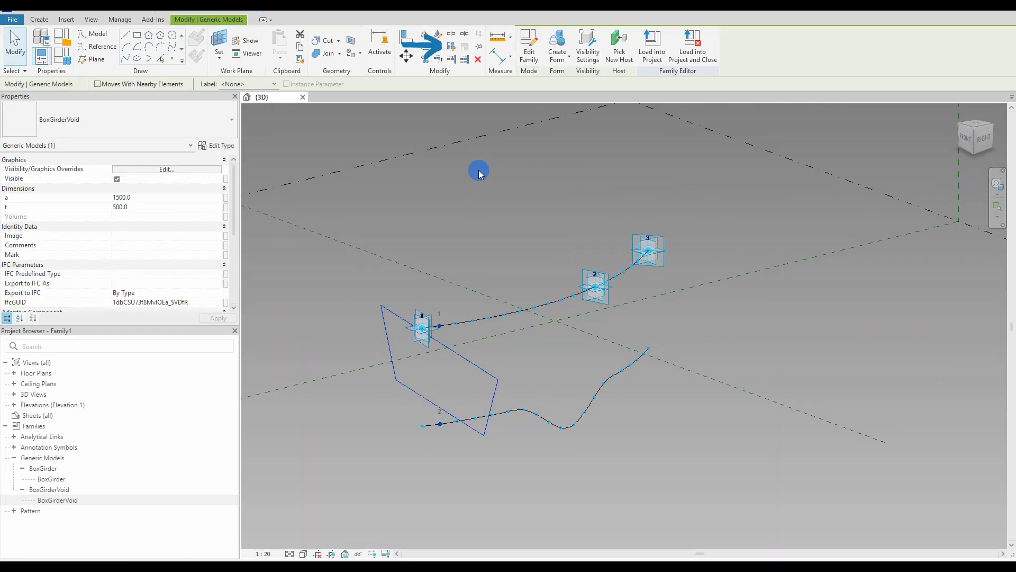
pyautogui.click(452, 50)
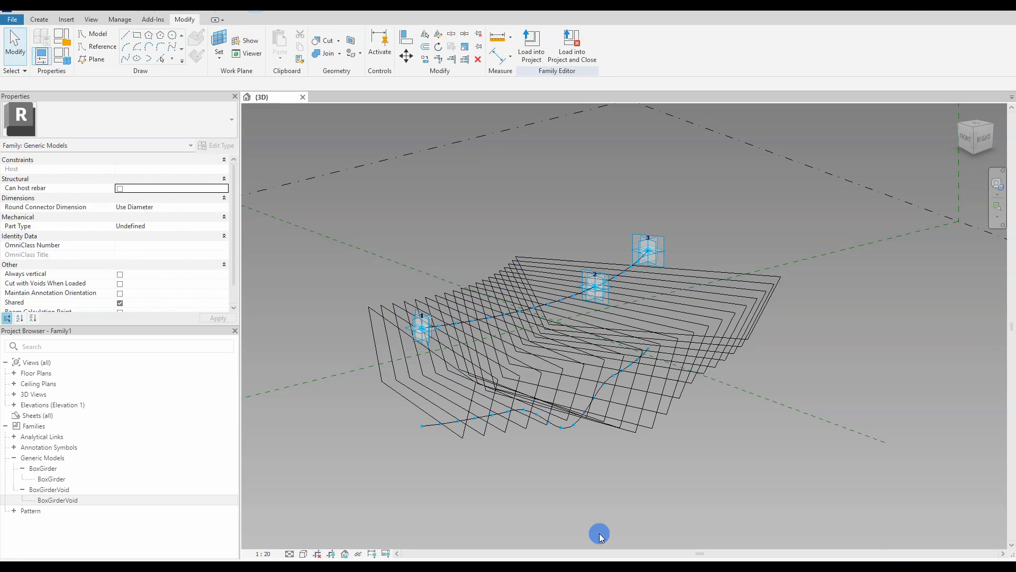
pyautogui.scroll(-5, 581, 472)
pyautogui.moveTo(577, 465)
pyautogui.keyDown('shift'); pyautogui.mouseDown(button='middle')
pyautogui.moveTo(481, 502)
pyautogui.moveTo(576, 483)
pyautogui.mouseUp(button='middle'); pyautogui.keyUp('shift')
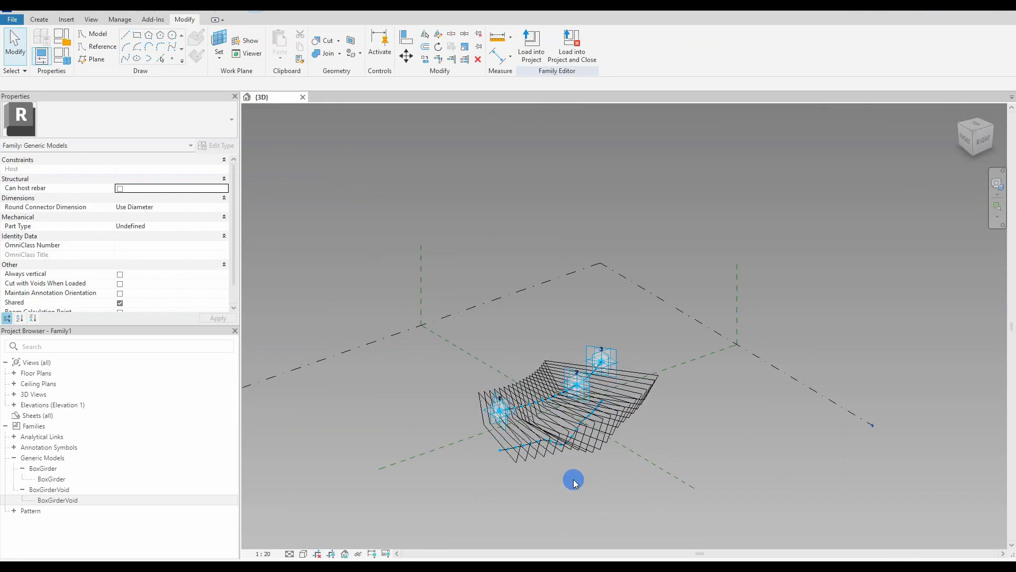
# Remove the repeater and turn the 20 profiles into a void form.
pyautogui.click(576, 483)
pyautogui.click(533, 60)
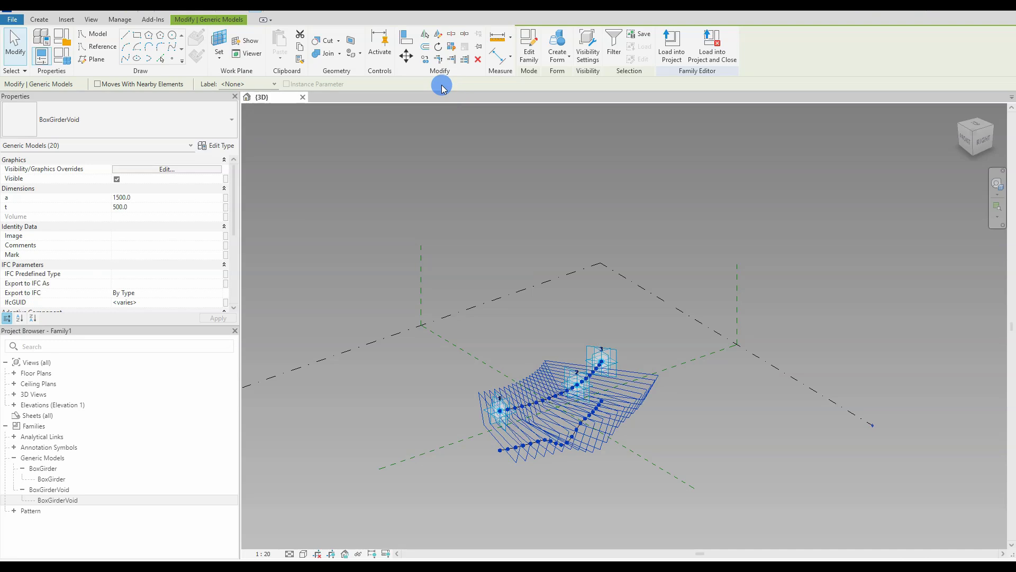
pyautogui.click(557, 66)
pyautogui.click(567, 95)
pyautogui.keyDown('shift'); pyautogui.moveTo(631, 485); pyautogui.dragTo(486, 474, button='middle'); pyautogui.keyUp('shift')
# Place a BoxGirder profile with its points on the spline nodes.
pyautogui.moveTo(46, 479); pyautogui.dragTo(360, 376)
pyautogui.scroll(5, 362, 376)
pyautogui.keyDown('shift'); pyautogui.moveTo(445, 309); pyautogui.dragTo(415, 264, button='middle'); pyautogui.keyUp('shift')
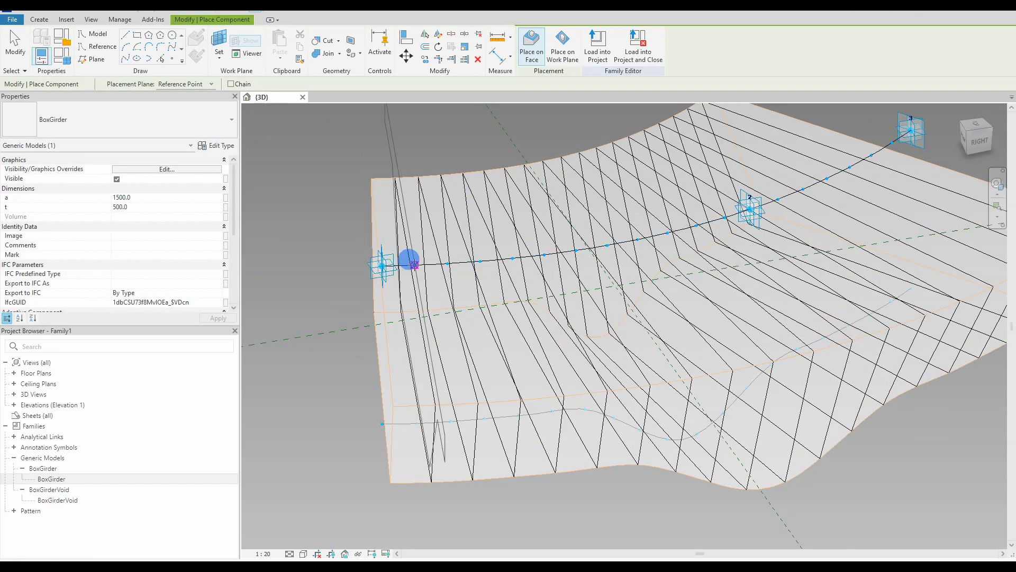
pyautogui.click(415, 265)
pyautogui.click(383, 424)
pyautogui.click(416, 422)
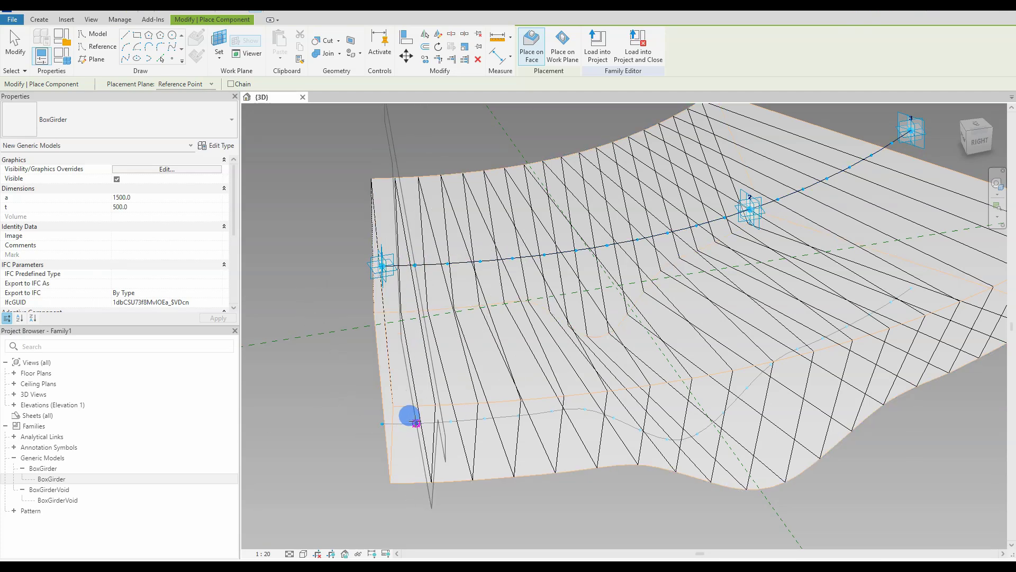
pyautogui.keyDown('shift'); pyautogui.moveTo(416, 422); pyautogui.dragTo(498, 480, button='middle'); pyautogui.keyUp('shift')
pyautogui.scroll(-3, 443, 412)
pyautogui.press('Escape')
pyautogui.press('Escape')
# Repeat the BoxGirder profile along the divided paths.
pyautogui.click(564, 469)
pyautogui.click(568, 499)
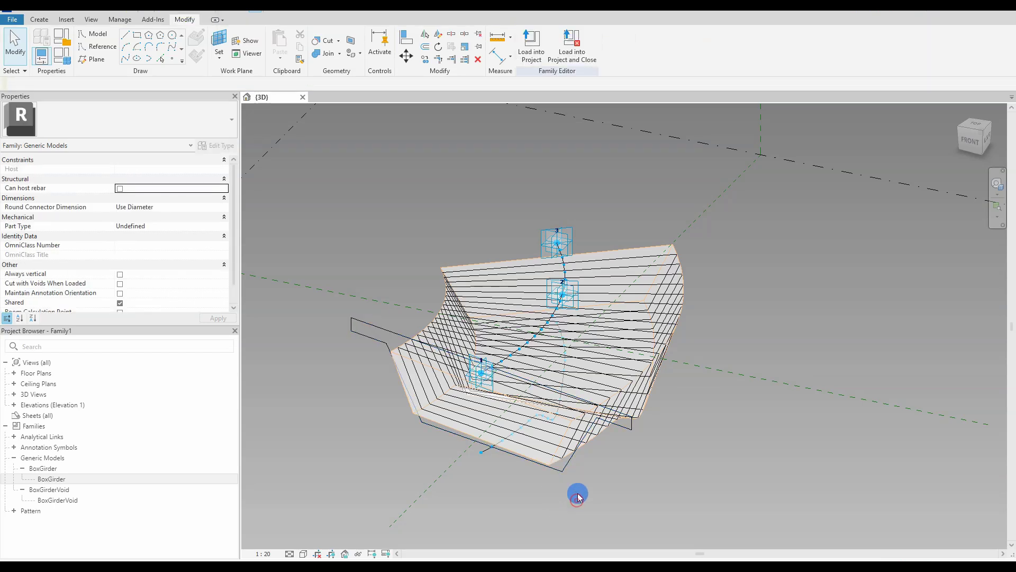
pyautogui.keyDown('shift'); pyautogui.moveTo(577, 494); pyautogui.dragTo(558, 490, button='middle'); pyautogui.keyUp('shift')
pyautogui.click(547, 469)
pyautogui.click(576, 484)
pyautogui.click(549, 471)
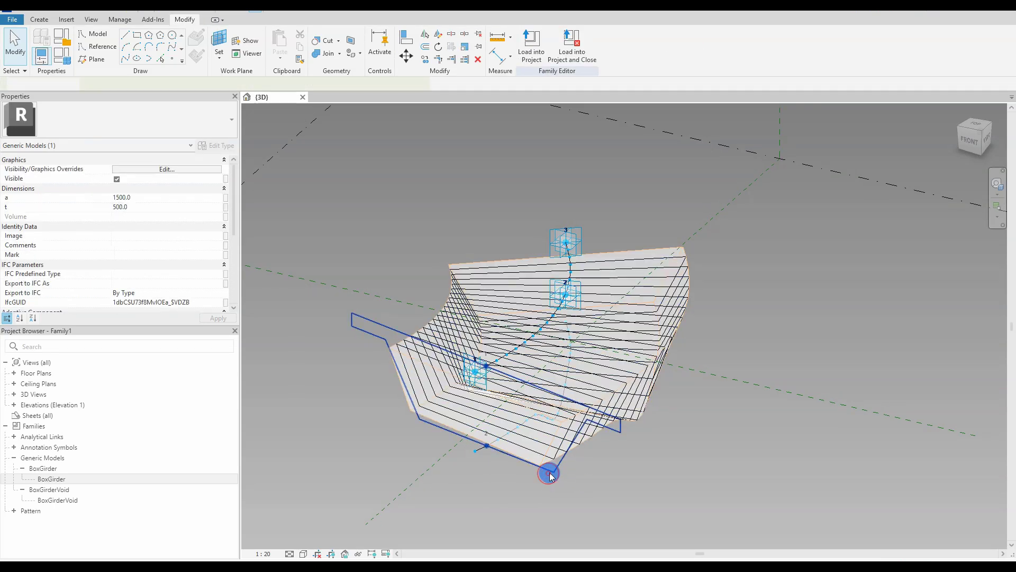
pyautogui.click(453, 49)
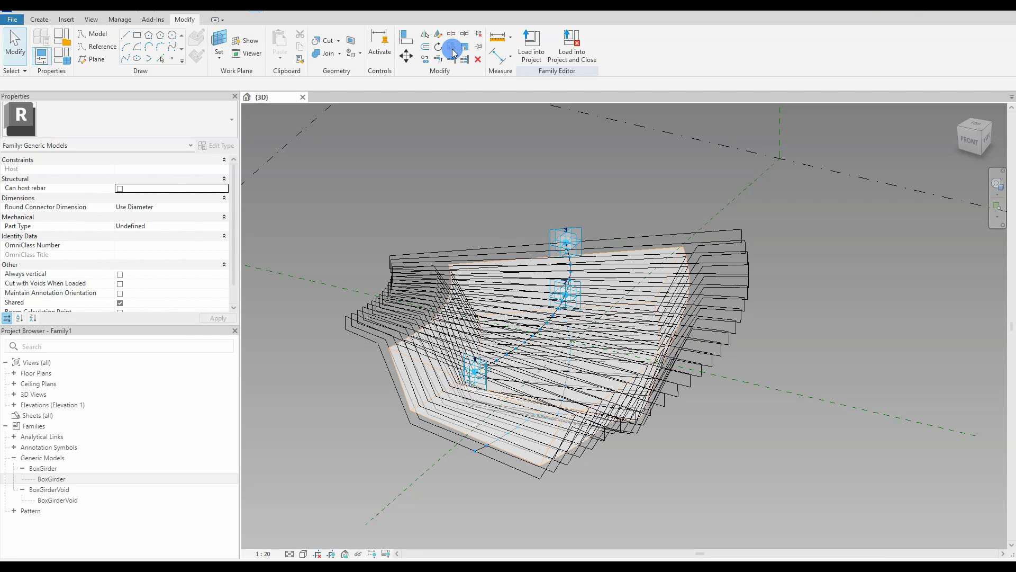
# Make the repeated girder profiles a solid form, then select a BoxGirderVoid profile.
pyautogui.click(477, 268)
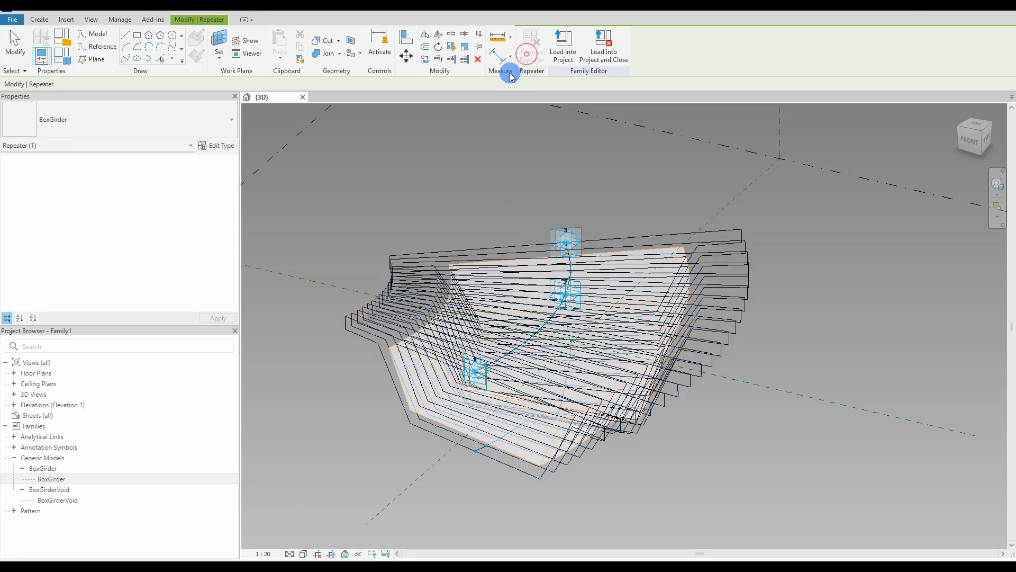
pyautogui.click(558, 57)
pyautogui.click(567, 76)
pyautogui.click(474, 246)
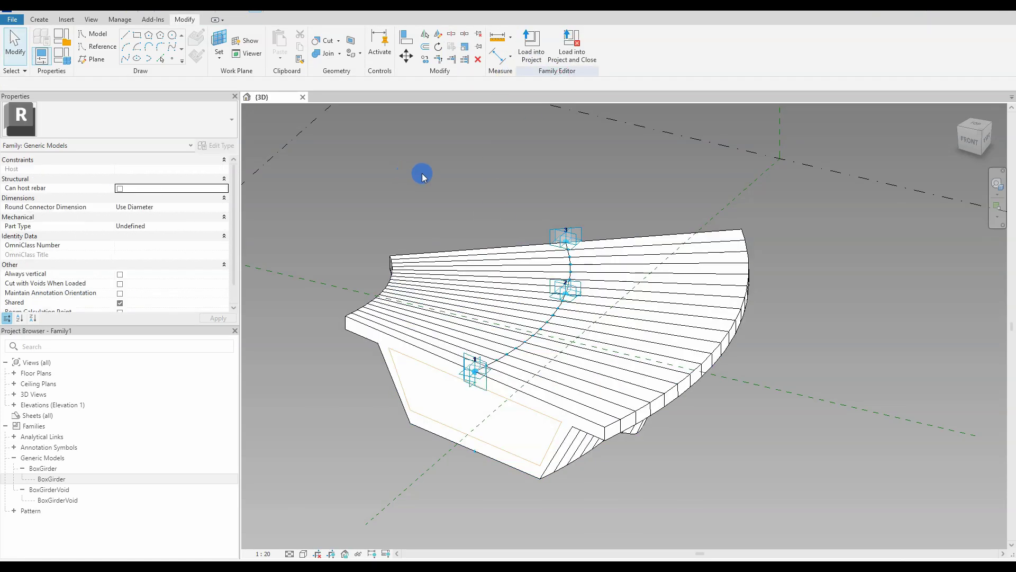
pyautogui.keyDown('shift'); pyautogui.moveTo(334, 297); pyautogui.dragTo(325, 309, button='middle'); pyautogui.keyUp('shift')
pyautogui.scroll(-3, 325, 313)
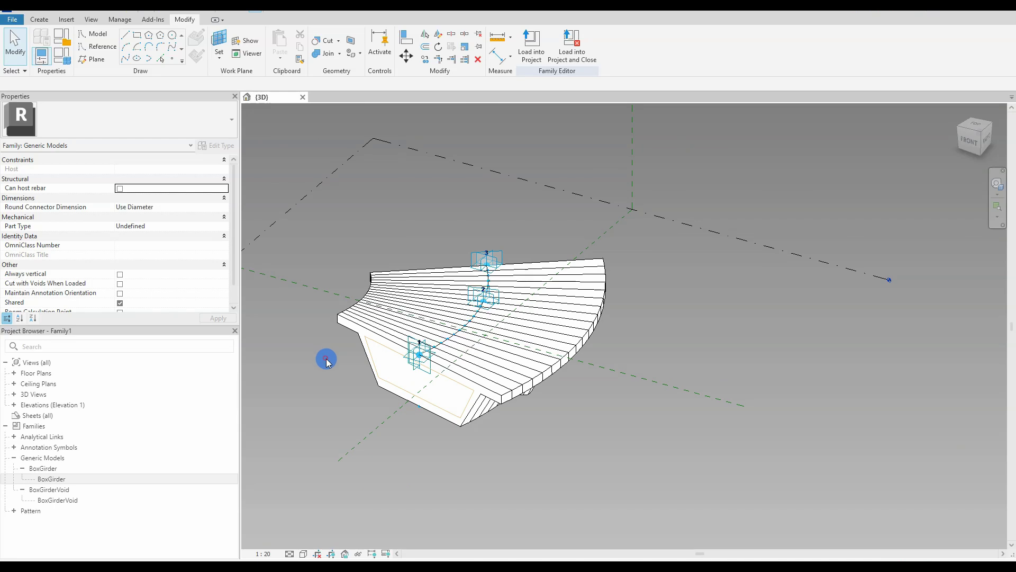
pyautogui.click(371, 353)
# Associate the 20 BoxGirderVoid instances' a and t parameters with family parameters a and t.
pyautogui.press('s')
pyautogui.press('a')
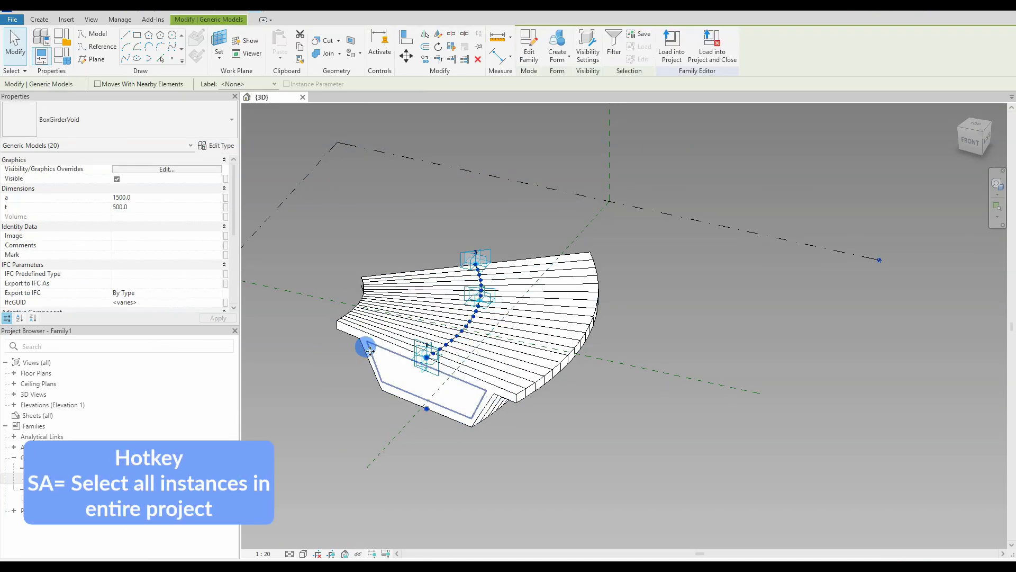
pyautogui.keyDown('shift'); pyautogui.moveTo(361, 416); pyautogui.dragTo(344, 411, button='middle'); pyautogui.keyUp('shift')
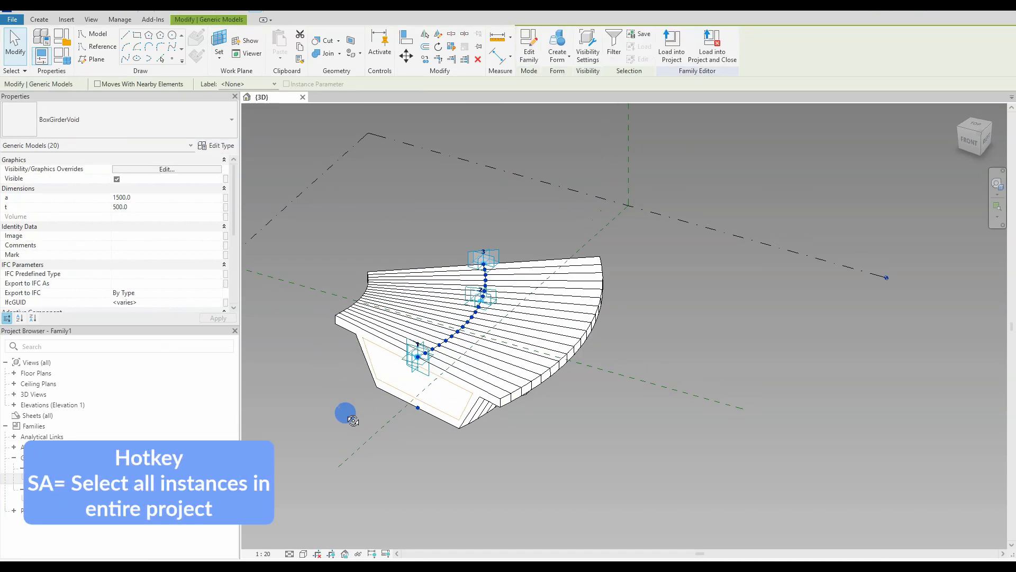
pyautogui.click(224, 197)
pyautogui.click(429, 258)
pyautogui.click(519, 382)
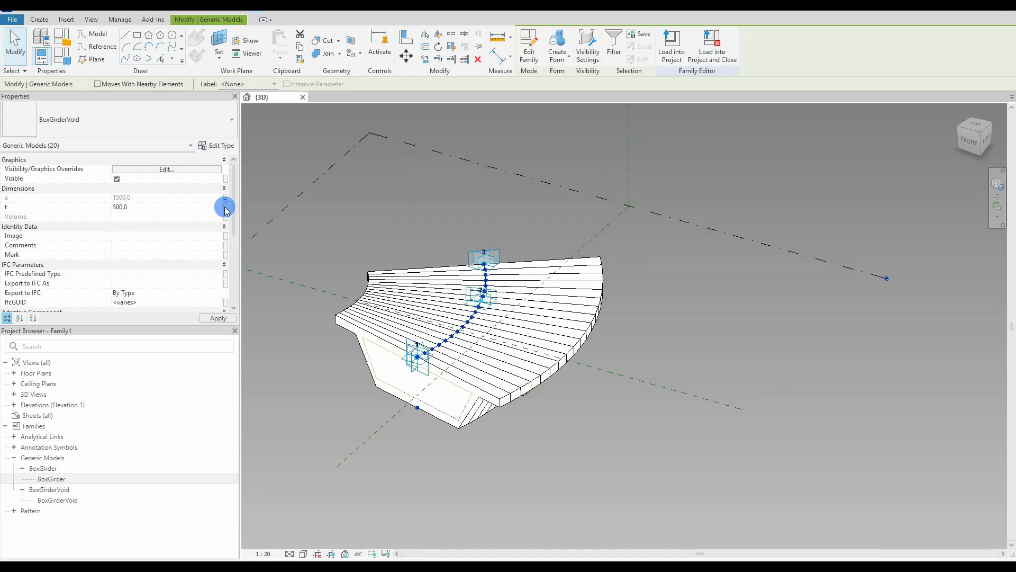
pyautogui.click(226, 210)
pyautogui.click(436, 272)
pyautogui.click(530, 382)
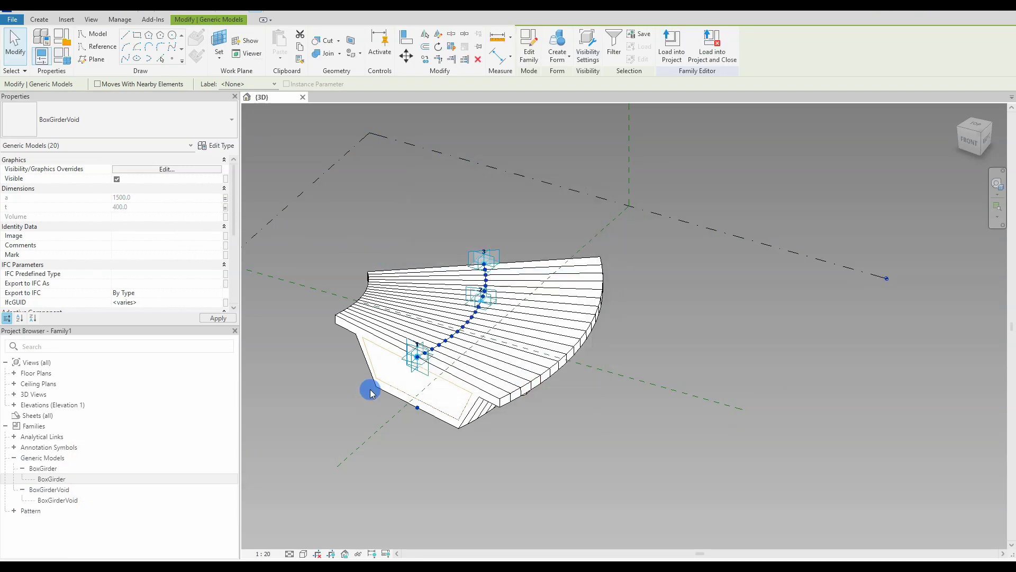
pyautogui.click(356, 390)
# Associate all BoxGirder profile instances' a and t parameters with family parameters a and t.
pyautogui.click(356, 350)
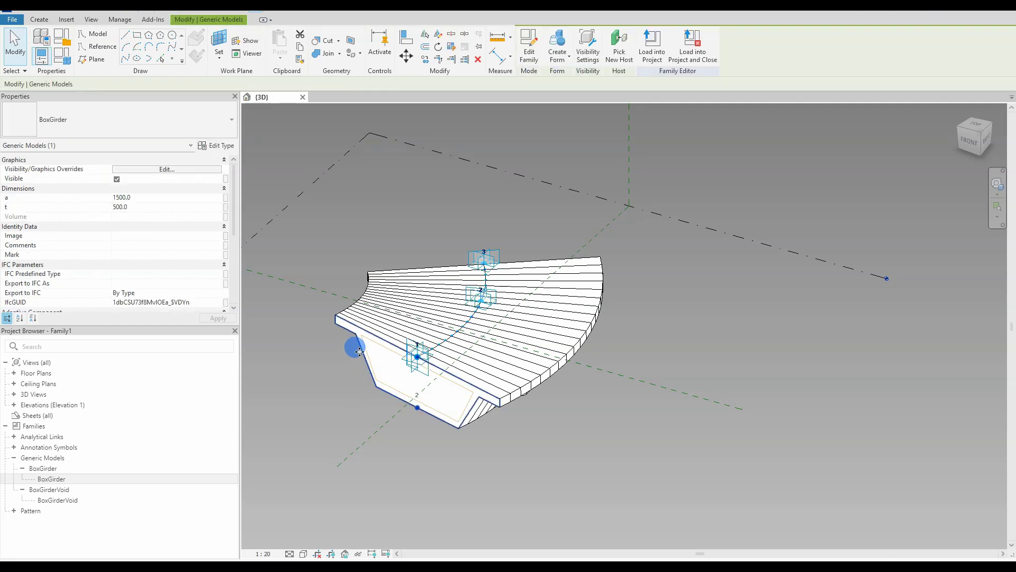
pyautogui.press('s')
pyautogui.press('a')
pyautogui.click(226, 198)
pyautogui.click(430, 258)
pyautogui.click(528, 380)
pyautogui.click(226, 207)
pyautogui.click(430, 272)
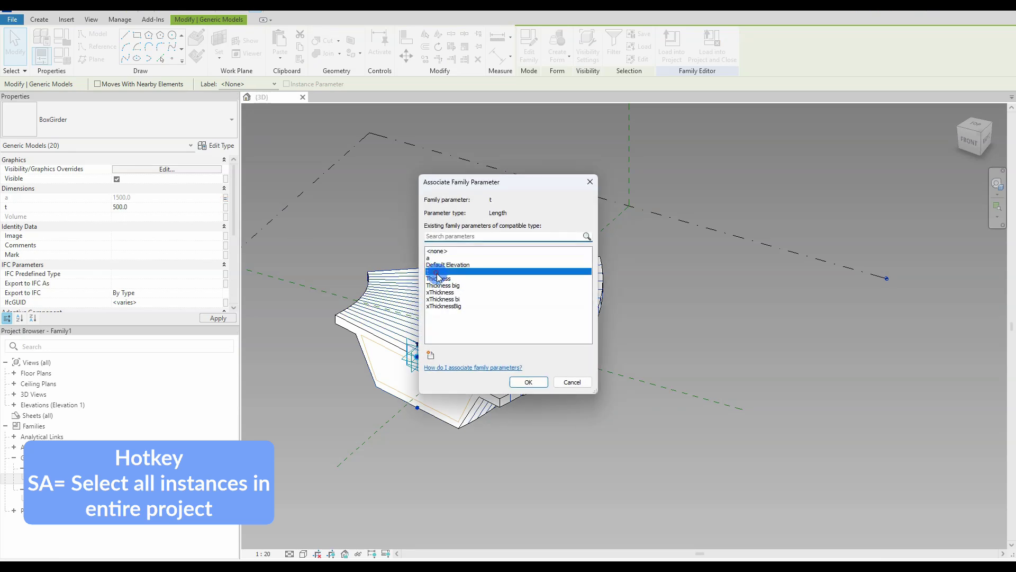
pyautogui.click(527, 382)
pyautogui.click(343, 373)
# Cut the girder solid with the void form, leaving a hollow box girder.
pyautogui.moveTo(356, 415)
pyautogui.keyDown('shift'); pyautogui.mouseDown(button='middle')
pyautogui.moveTo(347, 386)
pyautogui.moveTo(375, 406)
pyautogui.moveTo(360, 402)
pyautogui.moveTo(360, 416)
pyautogui.mouseUp(button='middle'); pyautogui.keyUp('shift')
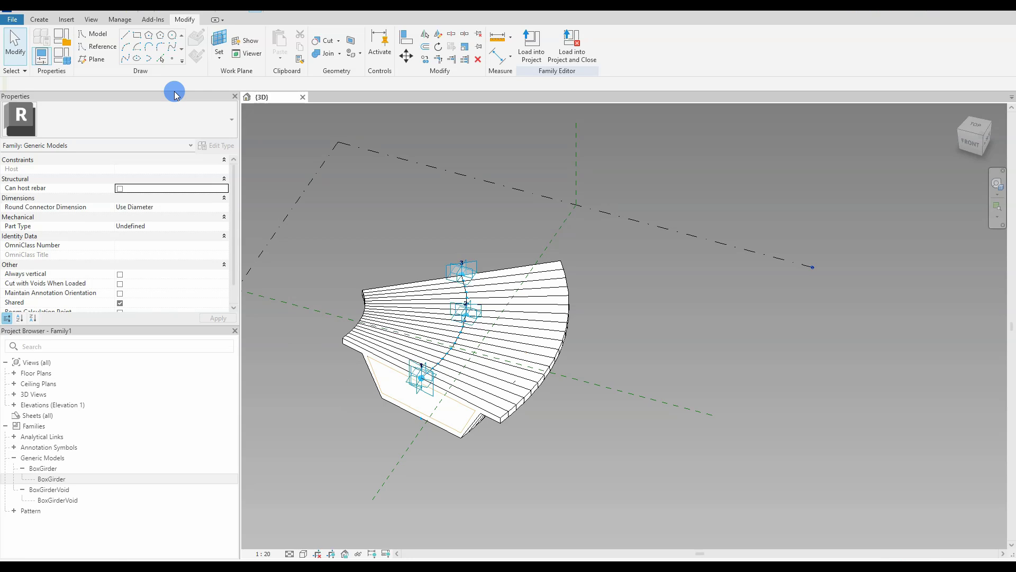
pyautogui.click(377, 372)
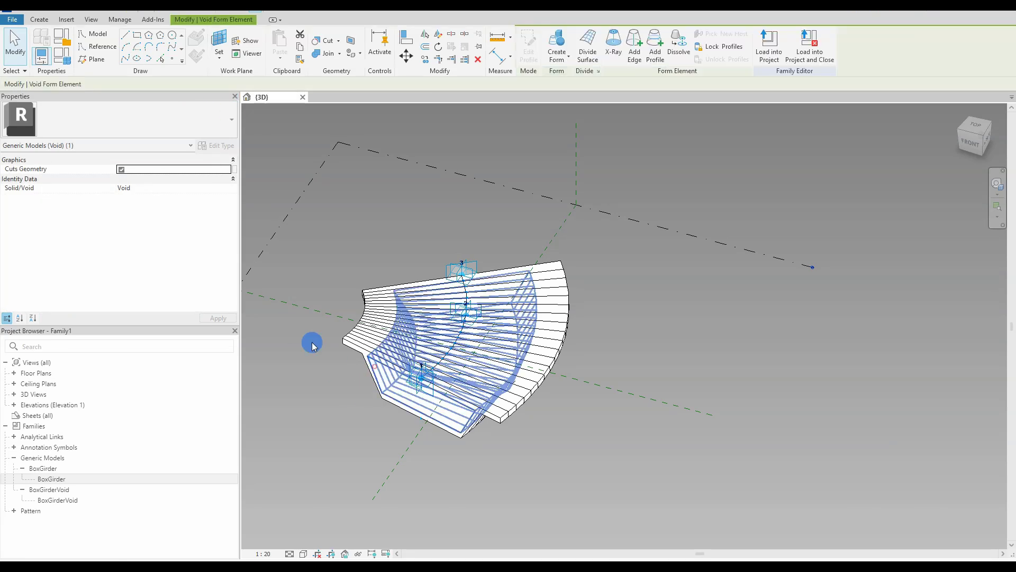
pyautogui.click(325, 49)
pyautogui.click(338, 367)
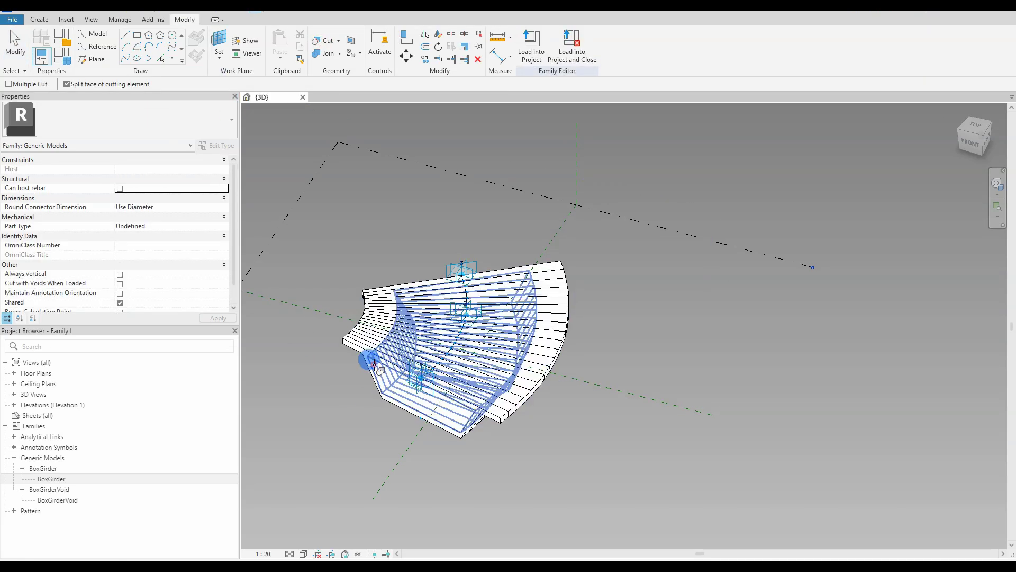
pyautogui.click(349, 417)
pyautogui.keyDown('shift'); pyautogui.moveTo(368, 446); pyautogui.dragTo(481, 435, button='middle'); pyautogui.keyUp('shift')
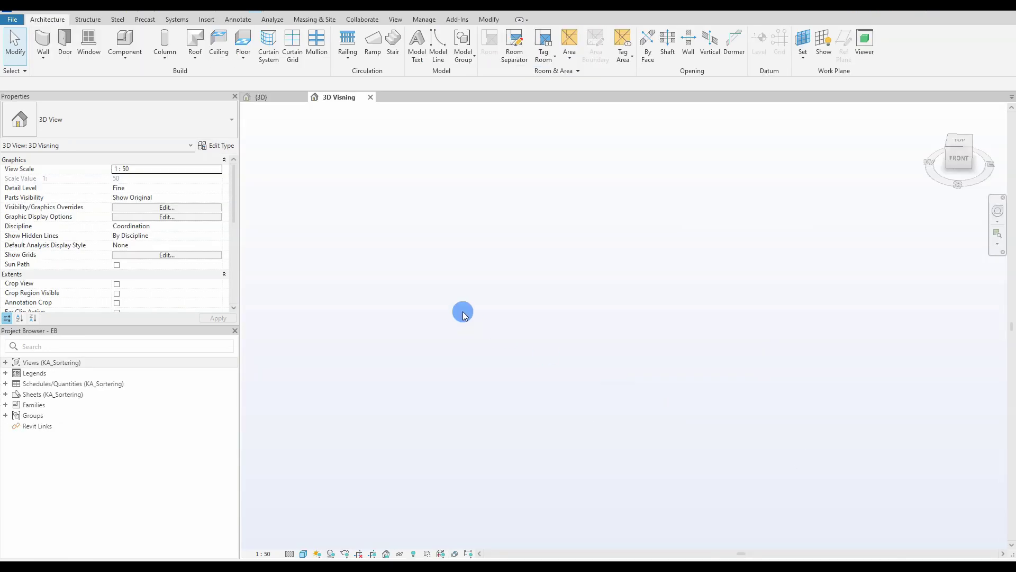
# Place the box girder along the curve, from its first adaptive point to the curve's start.
pyautogui.click(268, 98)
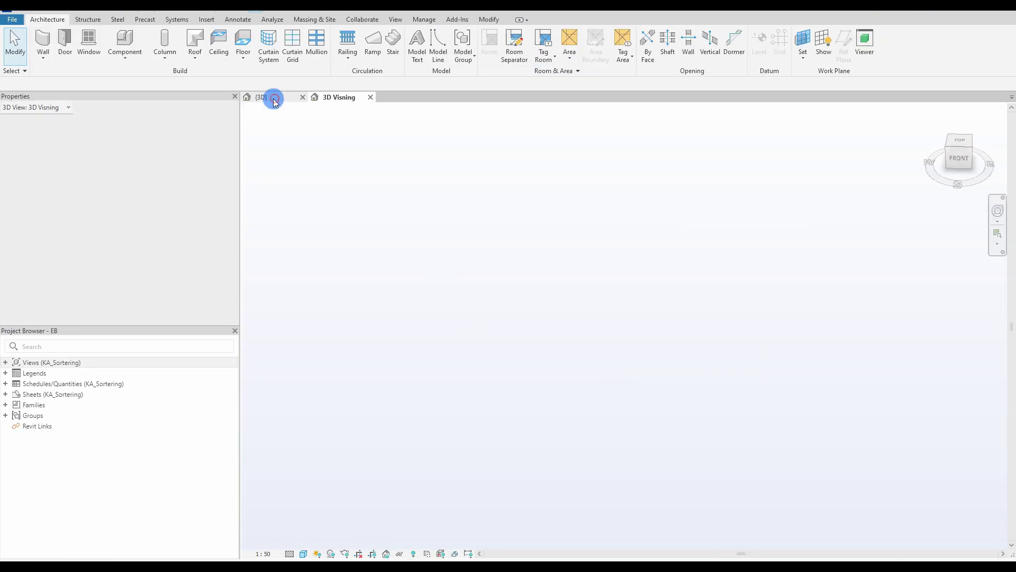
pyautogui.moveTo(461, 430); pyautogui.dragTo(500, 433, button='middle')
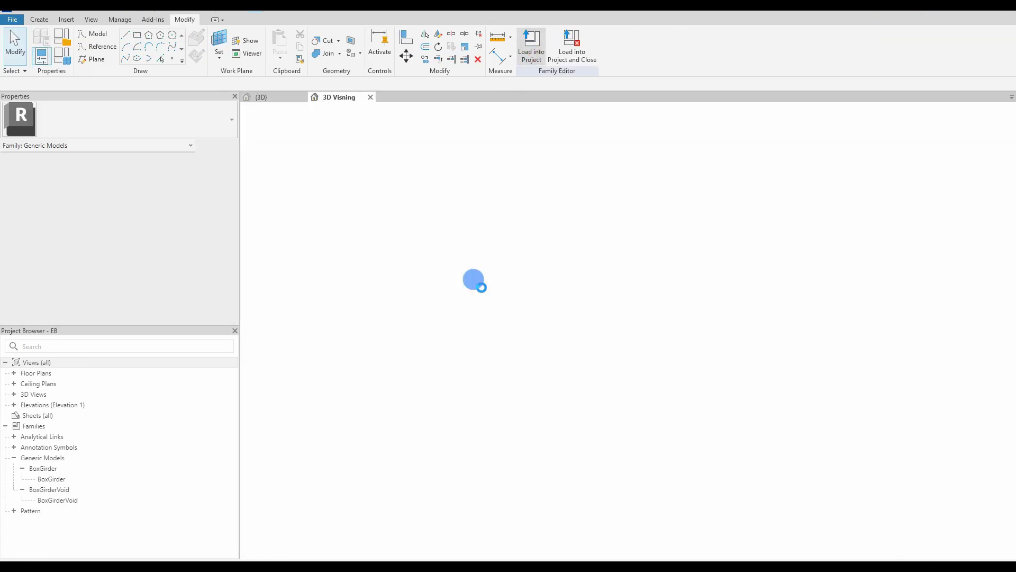
pyautogui.scroll(-6, 492, 296)
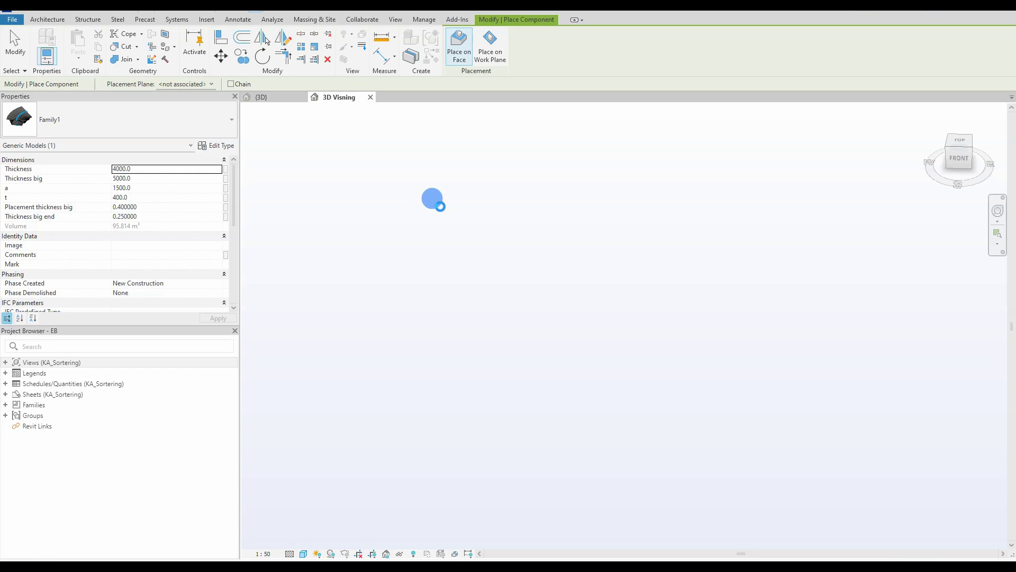
pyautogui.click(440, 207)
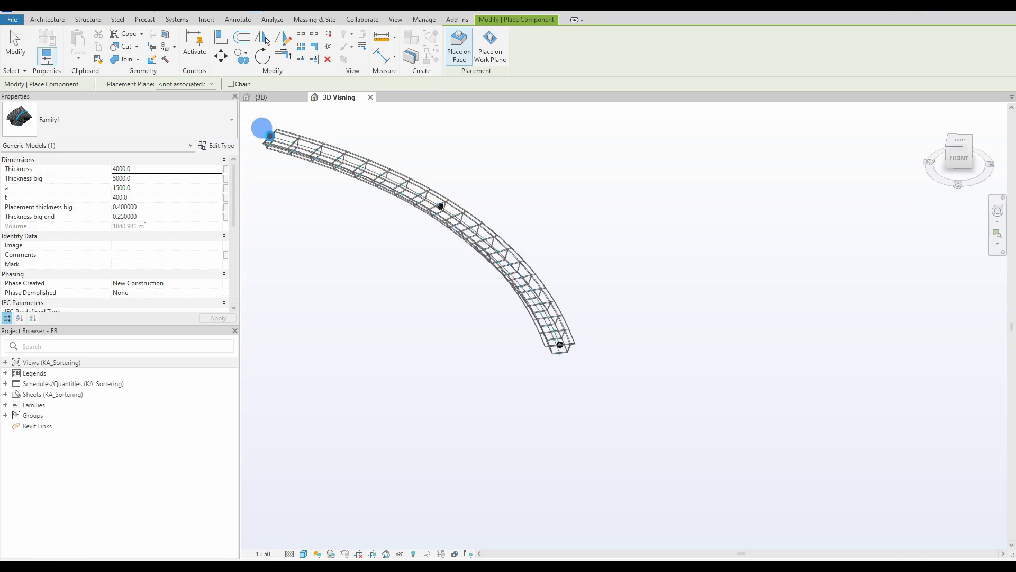
pyautogui.click(270, 136)
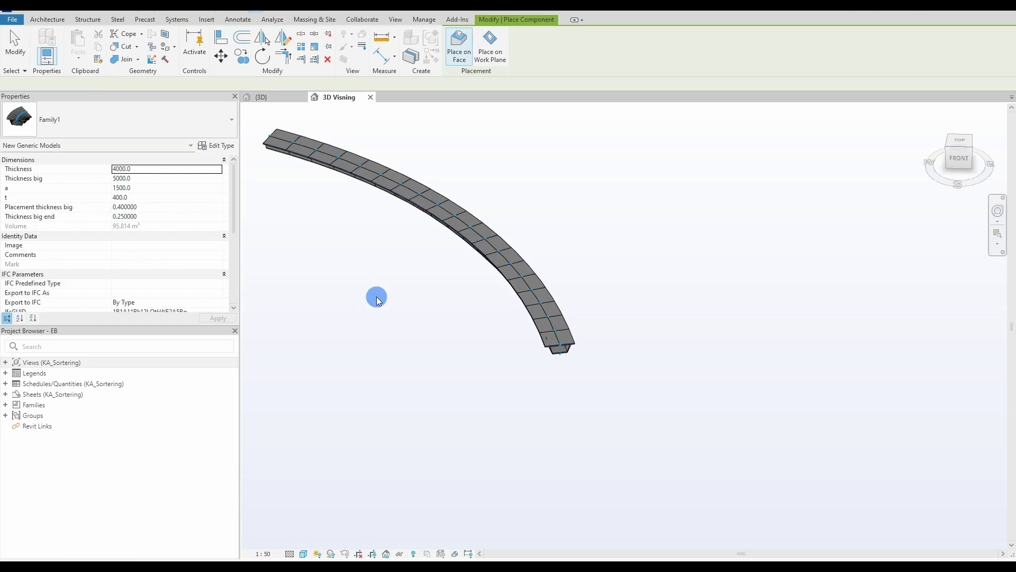
pyautogui.press('Escape')
# Check the placed girder from a flatter angle, then return to the family's 3D model.
pyautogui.scroll(-3, 432, 318)
pyautogui.keyDown('shift'); pyautogui.moveTo(422, 306); pyautogui.dragTo(420, 268, button='middle'); pyautogui.keyUp('shift')
pyautogui.scroll(2, 416, 296)
pyautogui.click(272, 100)
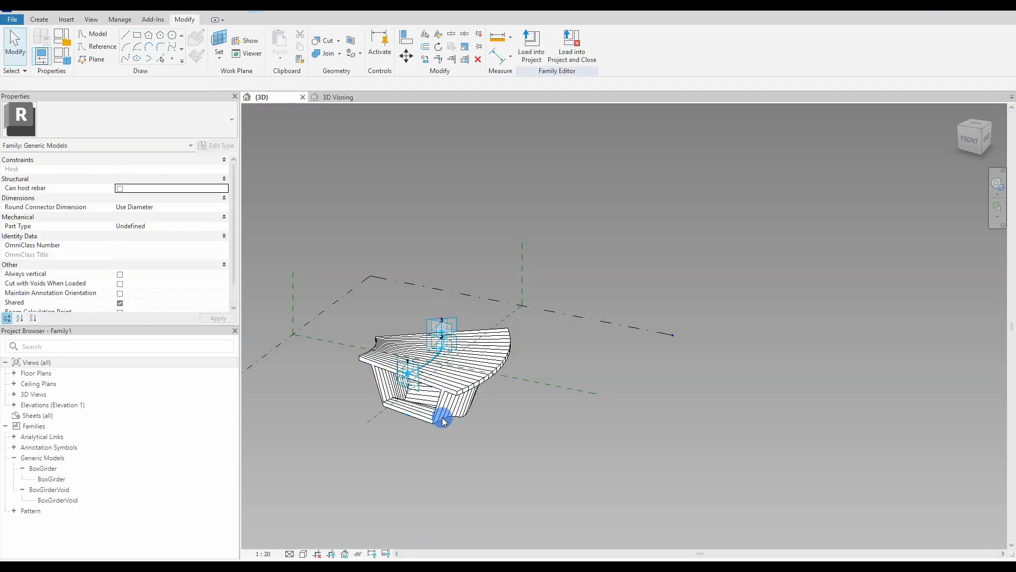
# Add a new instance family parameter named Material with data type Material.
pyautogui.click(444, 417)
pyautogui.scroll(5, 437, 429)
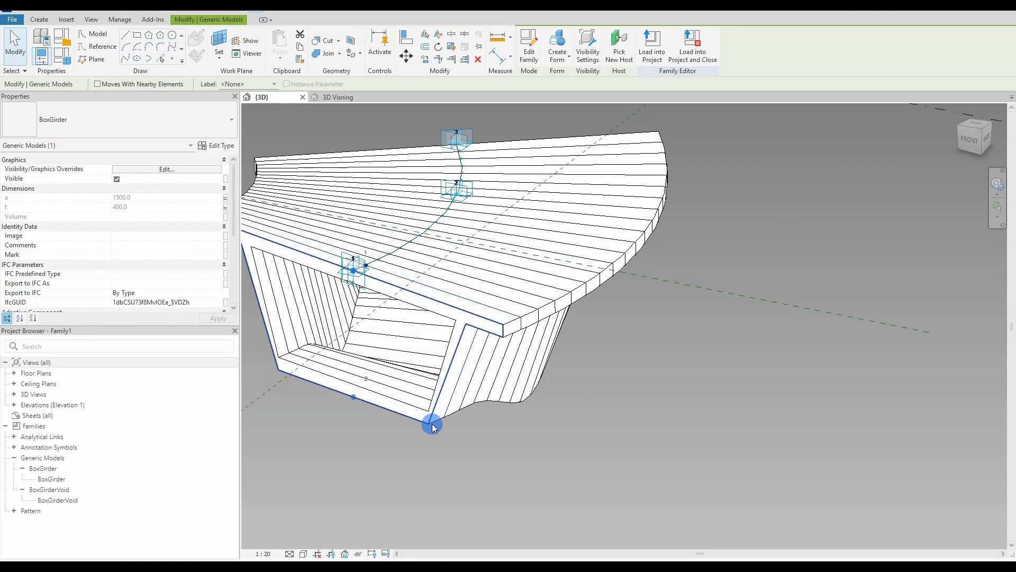
pyautogui.click(437, 423)
pyautogui.scroll(-1, 437, 423)
pyautogui.scroll(-2, 438, 423)
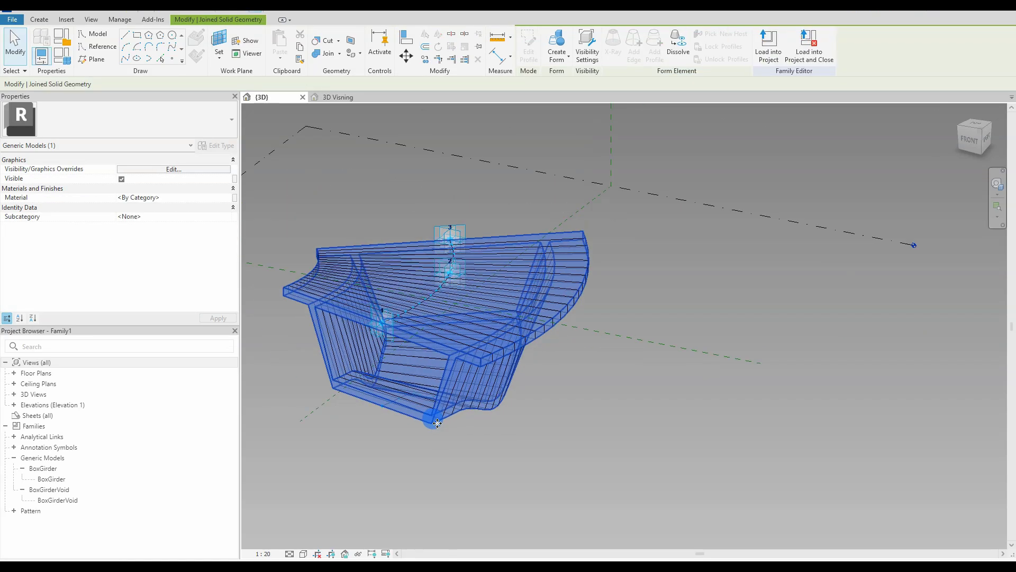
pyautogui.press('f')
pyautogui.press('t')
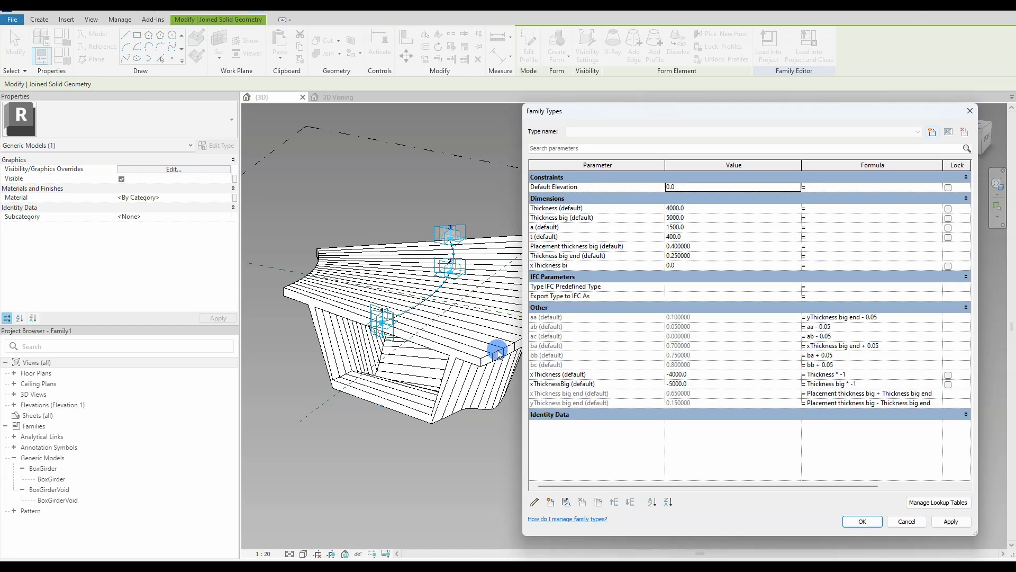
pyautogui.click(550, 502)
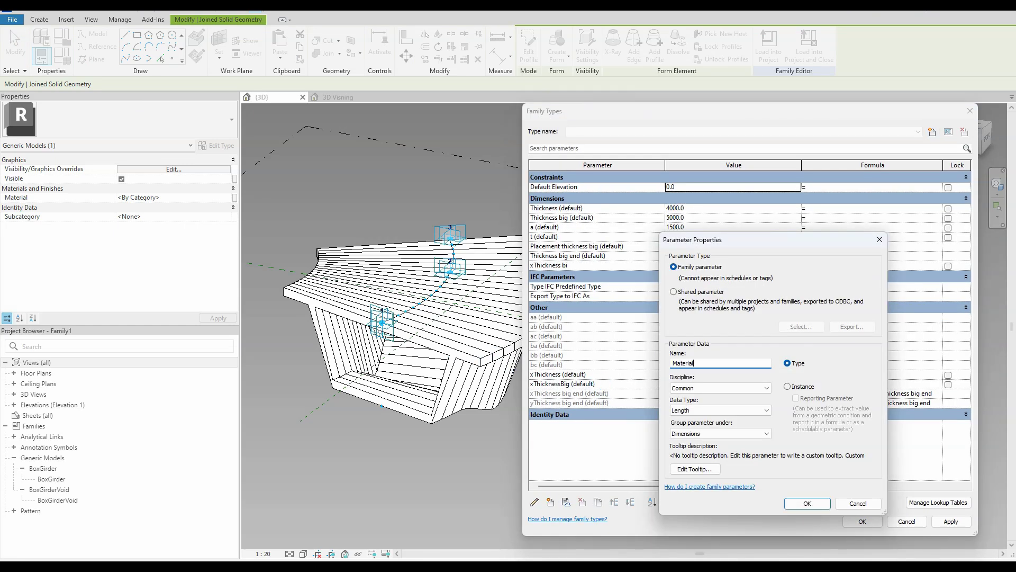
pyautogui.click(787, 387)
pyautogui.click(724, 411)
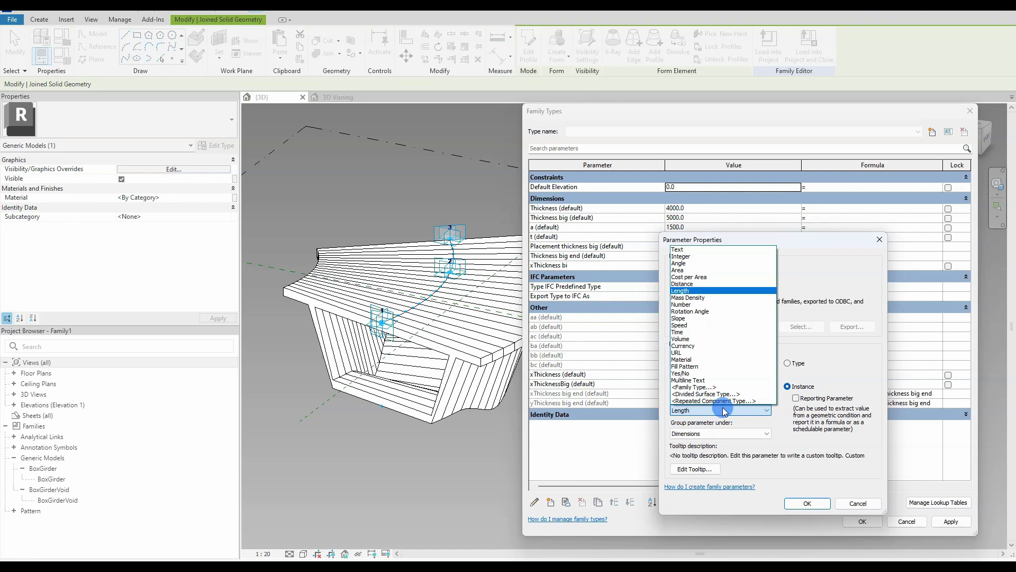
pyautogui.click(683, 360)
pyautogui.click(807, 503)
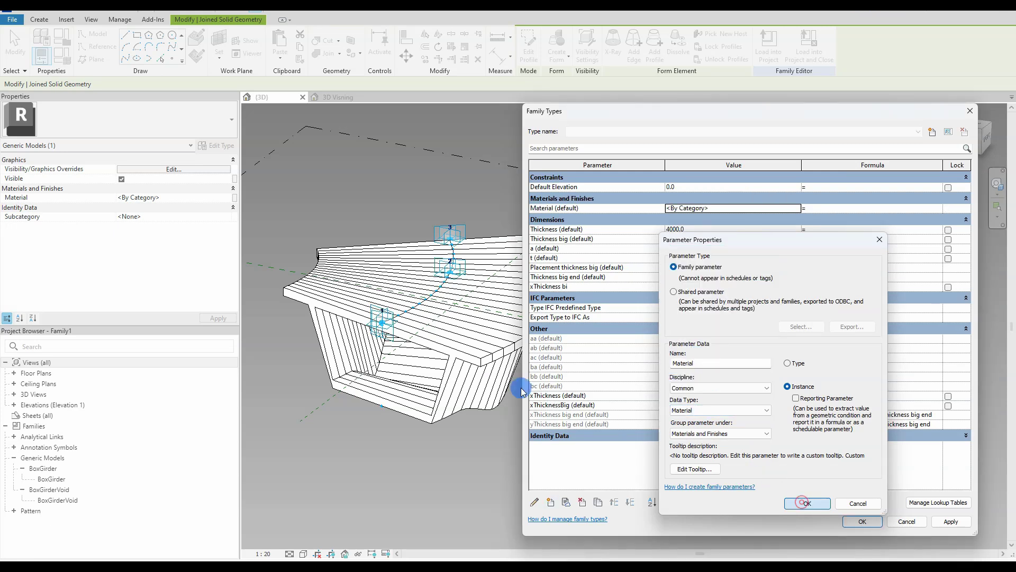
pyautogui.click(862, 521)
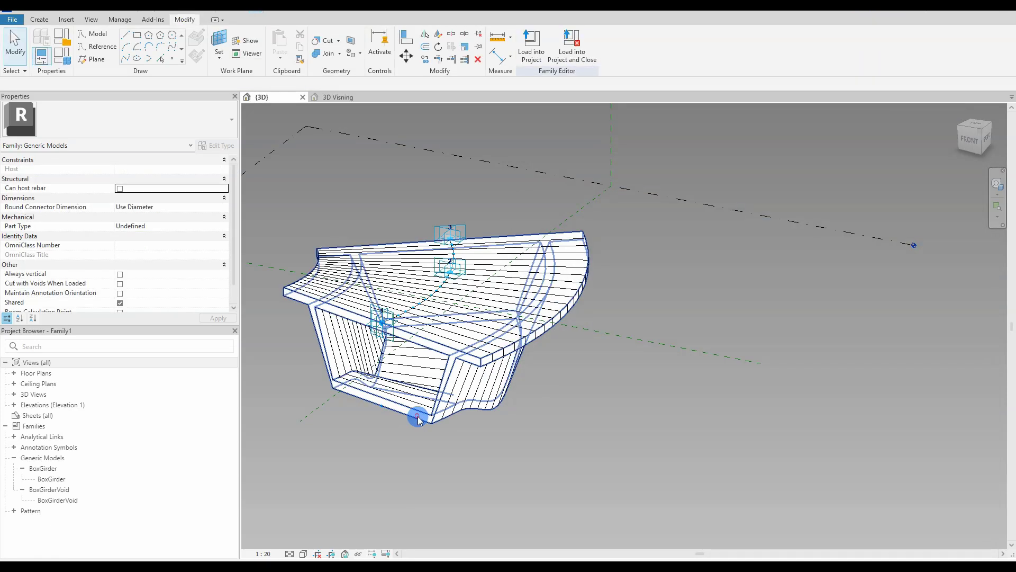
# Drive the girder solid's material from the Material parameter and load the family into the project.
pyautogui.click(415, 416)
pyautogui.click(233, 209)
pyautogui.click(443, 257)
pyautogui.click(526, 381)
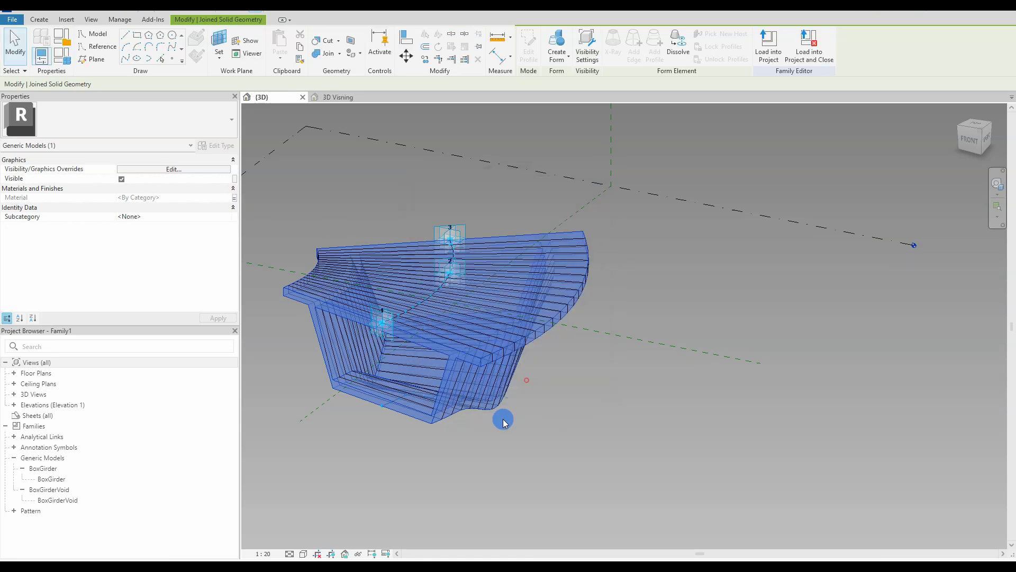
pyautogui.click(502, 454)
pyautogui.click(531, 45)
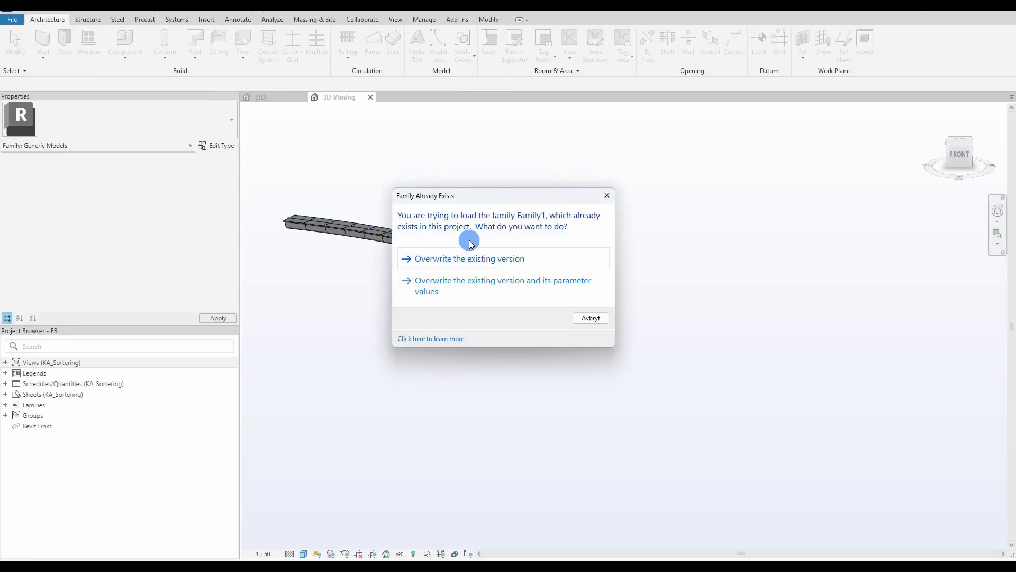
# Overwrite the existing family version and set the placed girder's Material to B35.
pyautogui.click(458, 259)
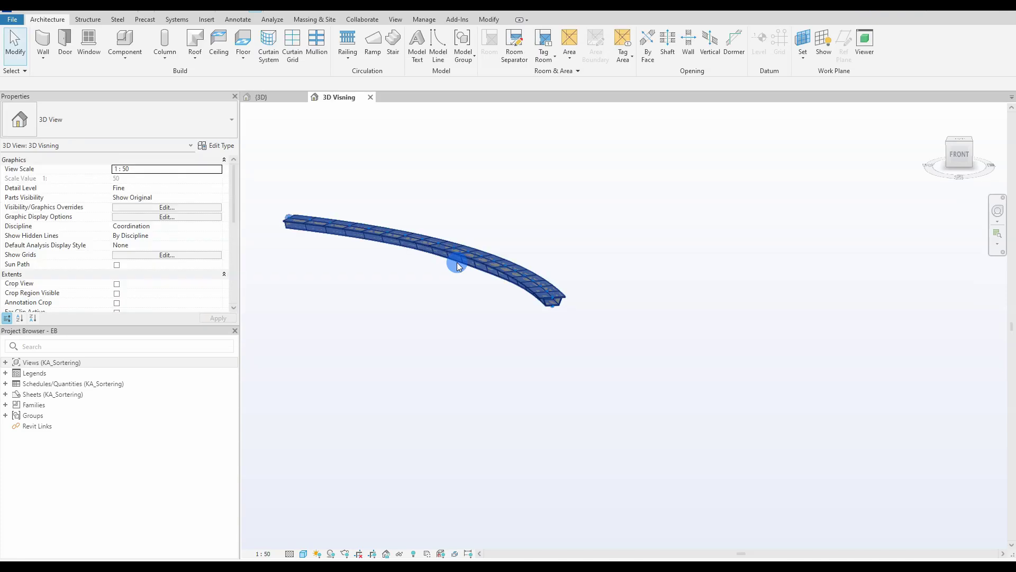
pyautogui.click(455, 264)
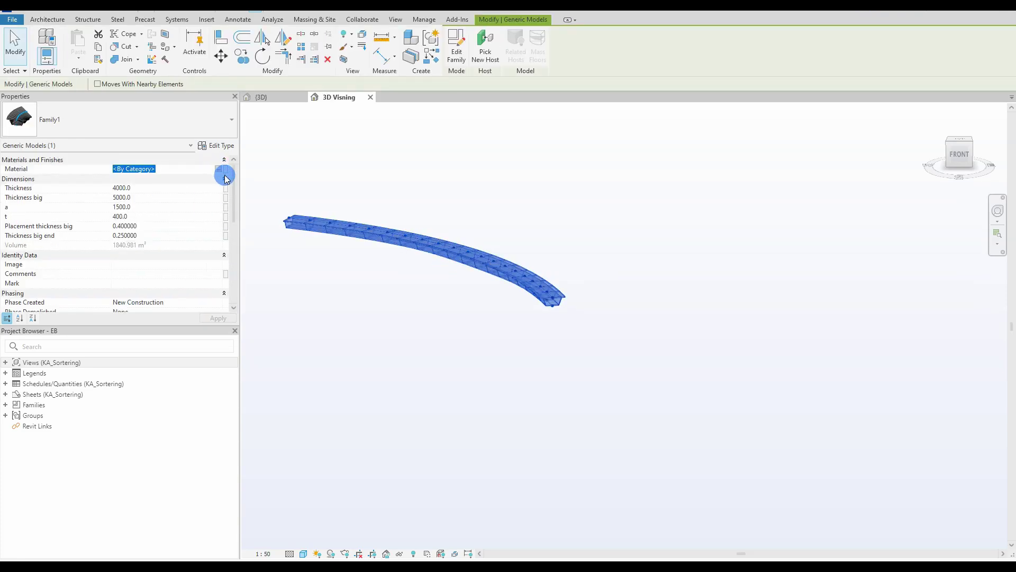
pyautogui.click(218, 136)
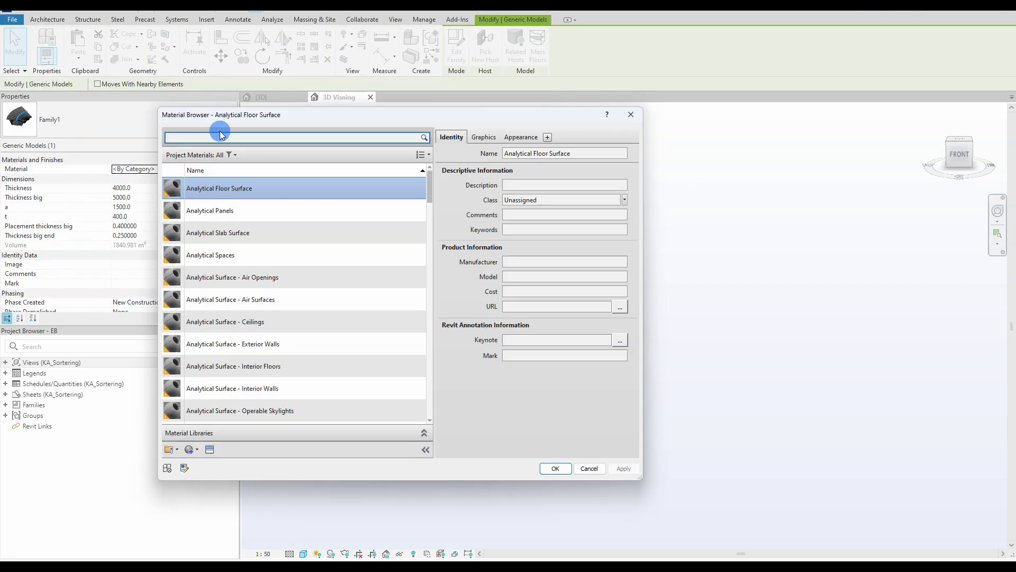
pyautogui.write('b35')
pyautogui.click(192, 202)
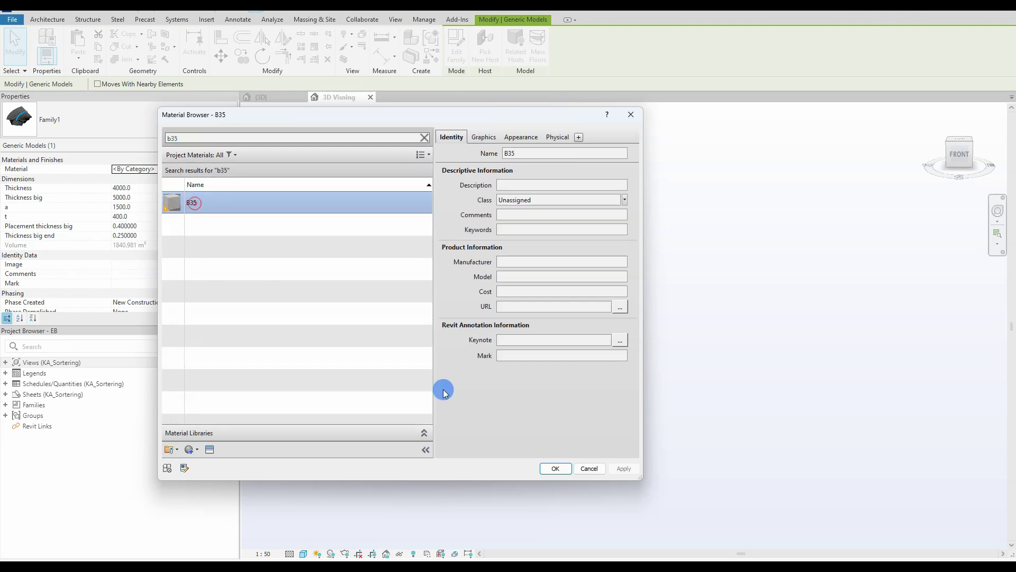
pyautogui.click(555, 468)
pyautogui.click(386, 313)
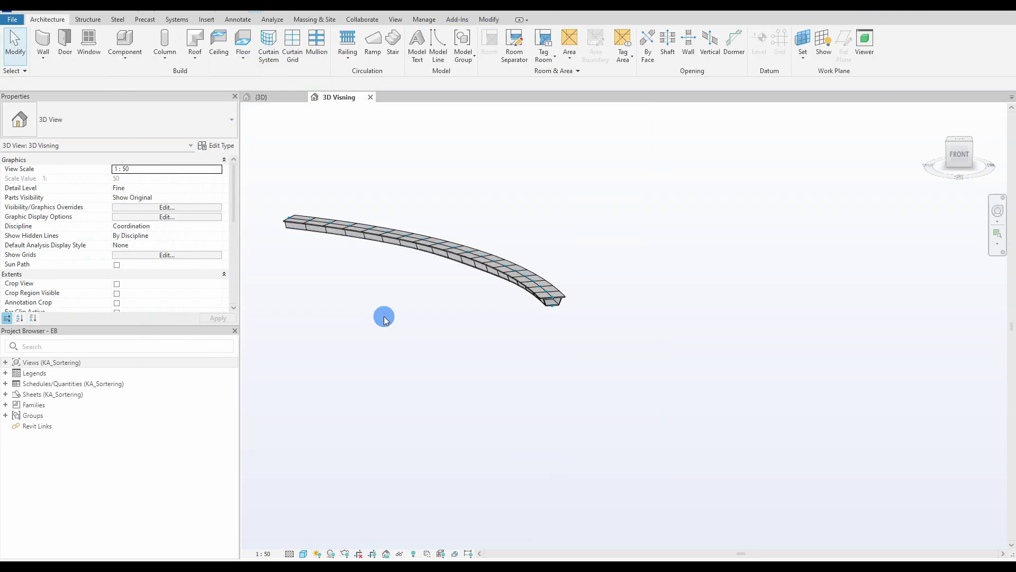
pyautogui.keyDown('shift'); pyautogui.moveTo(387, 314); pyautogui.dragTo(463, 324, button='middle'); pyautogui.keyUp('shift')
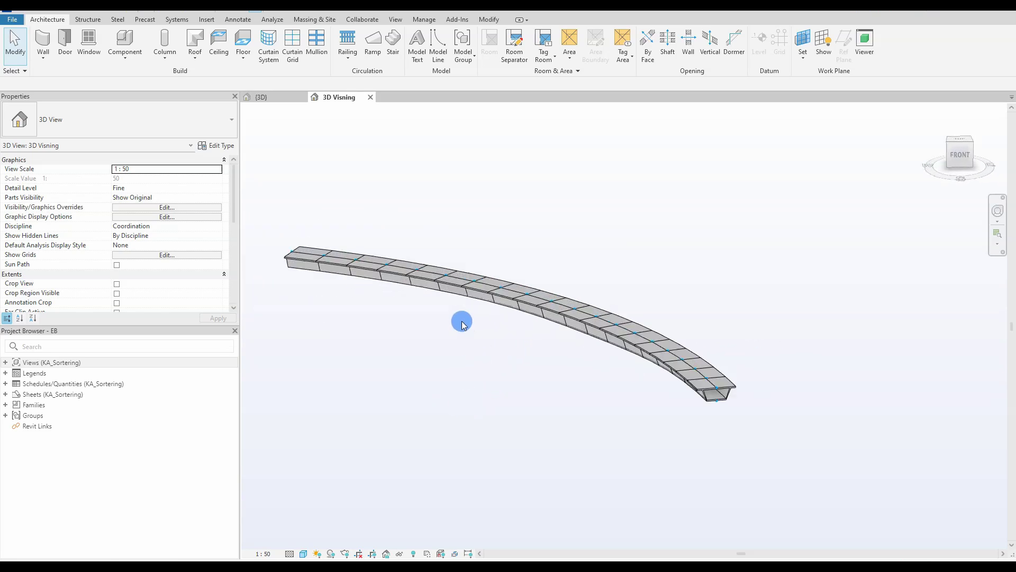
# Set the girder's Thickness big to 9000 and view it from the side.
pyautogui.click(496, 310)
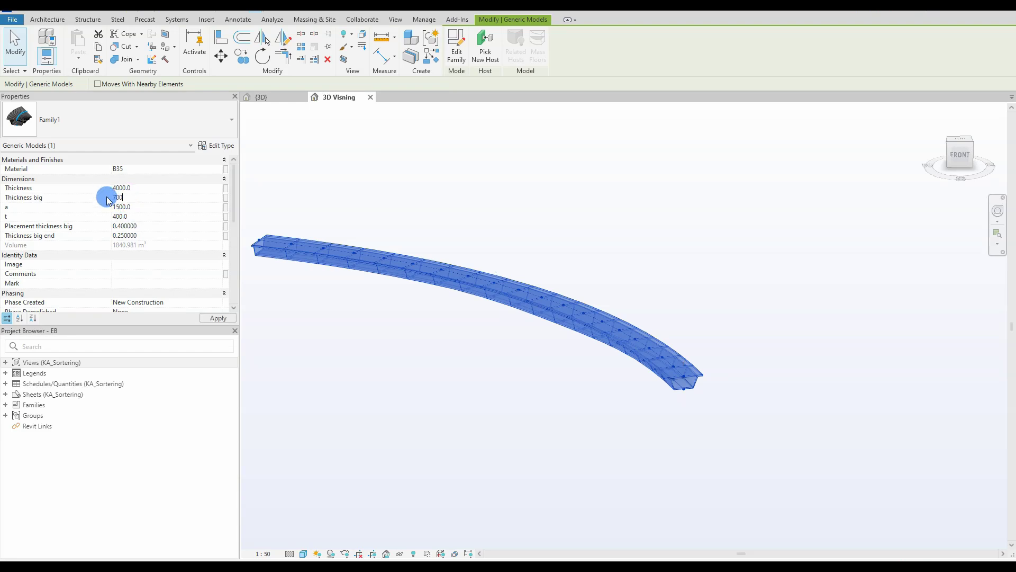
pyautogui.press('Escape')
pyautogui.keyDown('shift'); pyautogui.moveTo(511, 313); pyautogui.dragTo(588, 399, button='middle'); pyautogui.keyUp('shift')
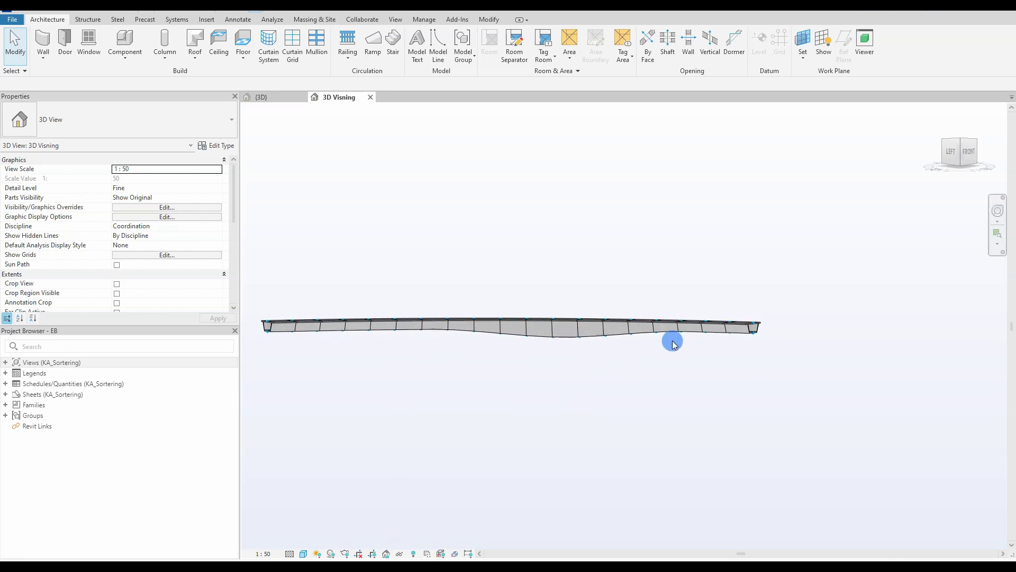
pyautogui.keyDown('shift'); pyautogui.moveTo(562, 335); pyautogui.dragTo(452, 413, button='middle'); pyautogui.keyUp('shift')
# Set the girder's Placement thickness big to 0.6.
pyautogui.click(421, 331)
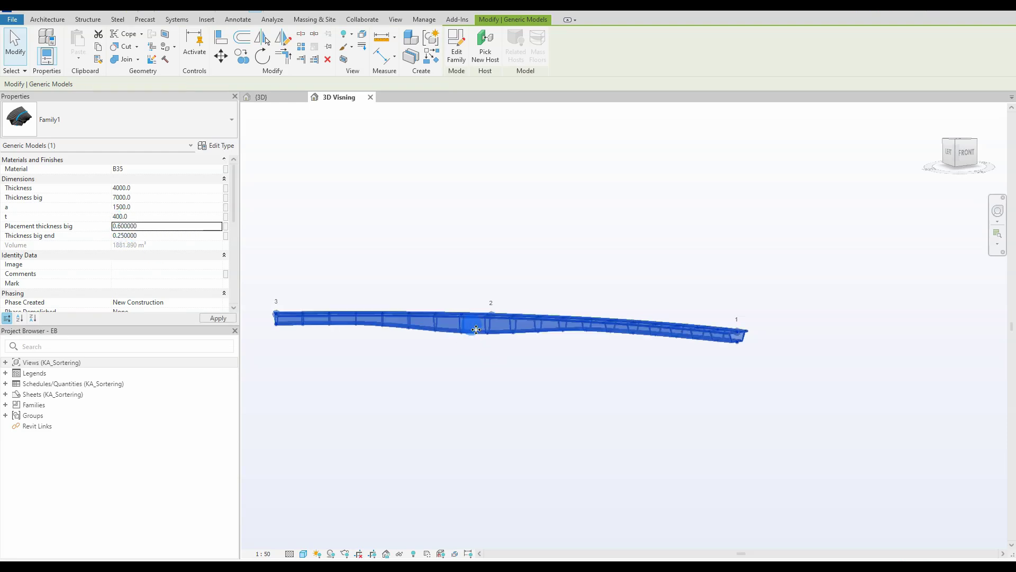
pyautogui.click(404, 354)
pyautogui.click(424, 332)
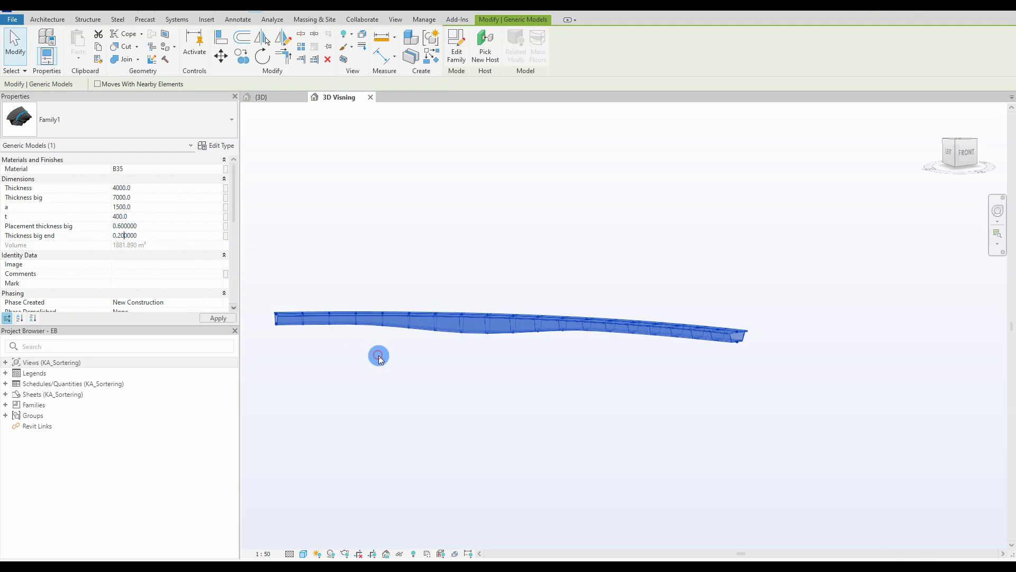
pyautogui.click(406, 338)
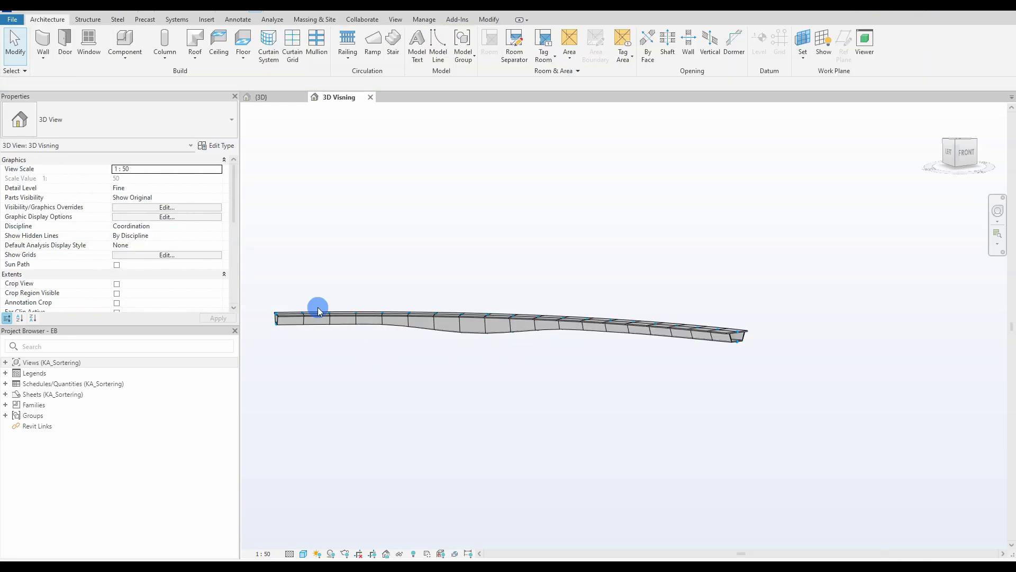
pyautogui.click(349, 314)
pyautogui.click(126, 211)
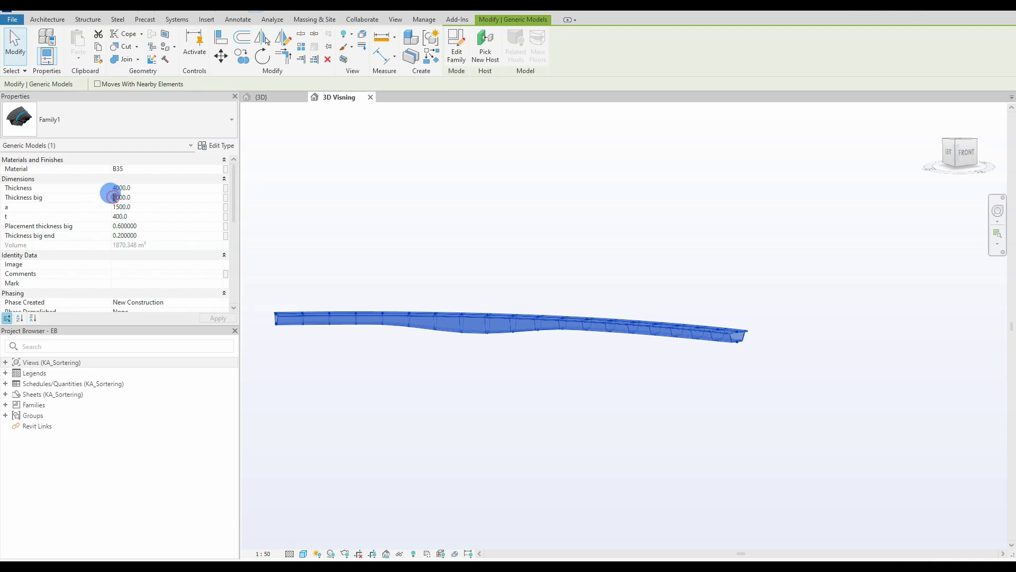
pyautogui.click(436, 361)
pyautogui.keyDown('shift'); pyautogui.moveTo(502, 407); pyautogui.dragTo(463, 401, button='middle'); pyautogui.keyUp('shift')
# Set Thickness big end to 0.25 and inspect the deeper girder from an oblique view.
pyautogui.click(484, 333)
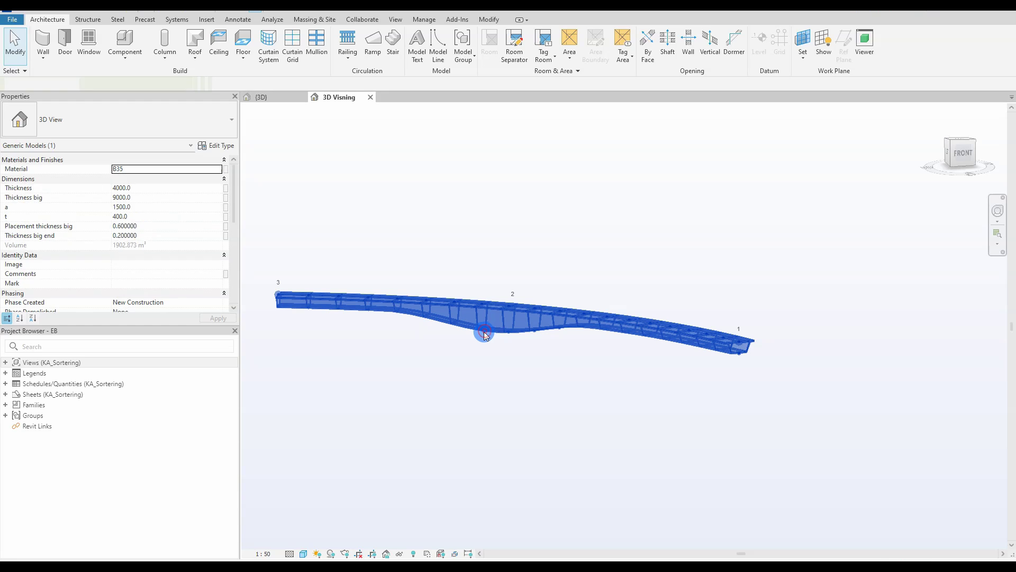
pyautogui.click(485, 335)
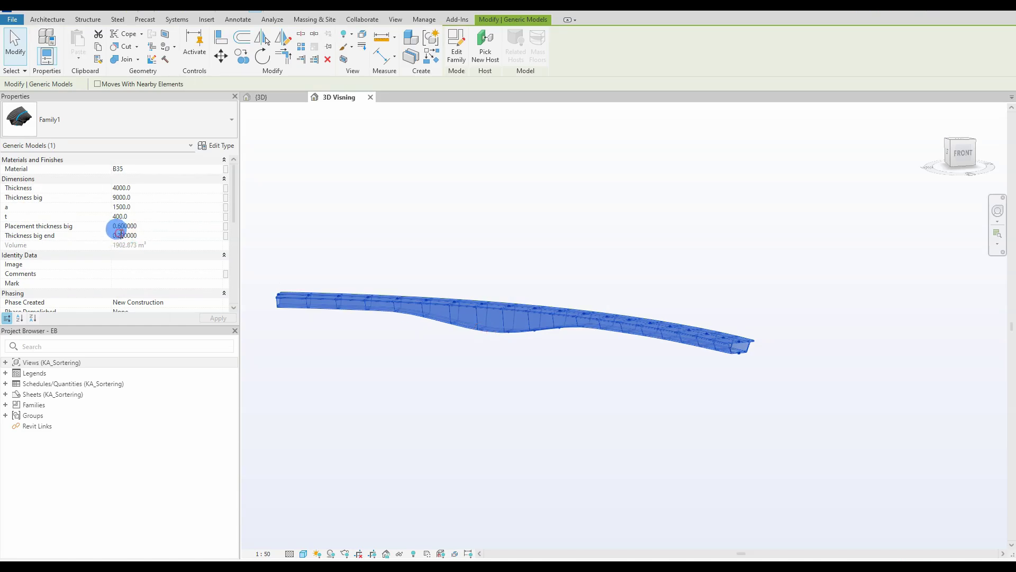
pyautogui.click(468, 371)
pyautogui.keyDown('shift'); pyautogui.moveTo(468, 371); pyautogui.dragTo(428, 381, button='middle'); pyautogui.keyUp('shift')
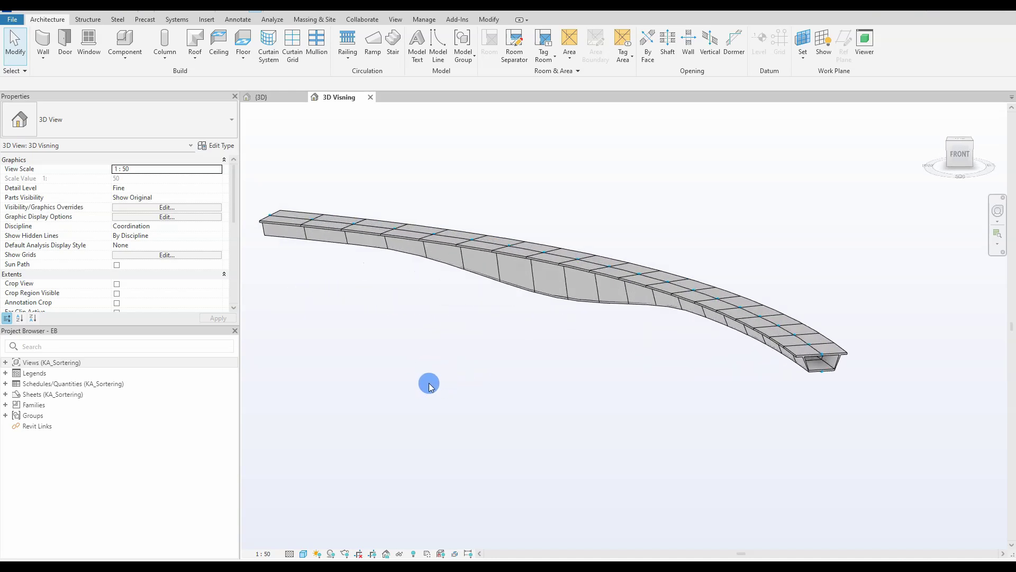